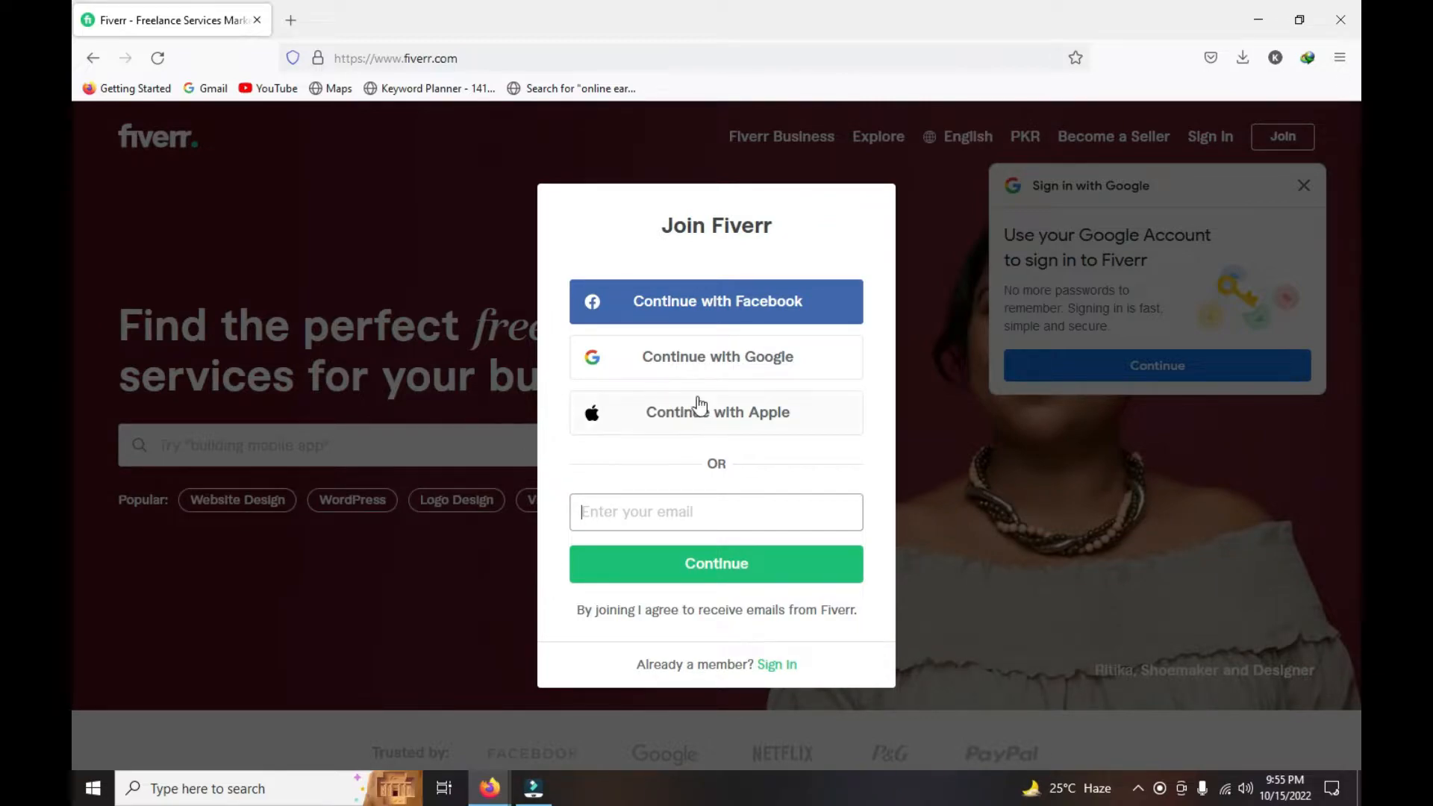
- Sign up for Fiverr through Google using the first listed Google account
{"action": "left_click", "coordinate": [747, 366]}
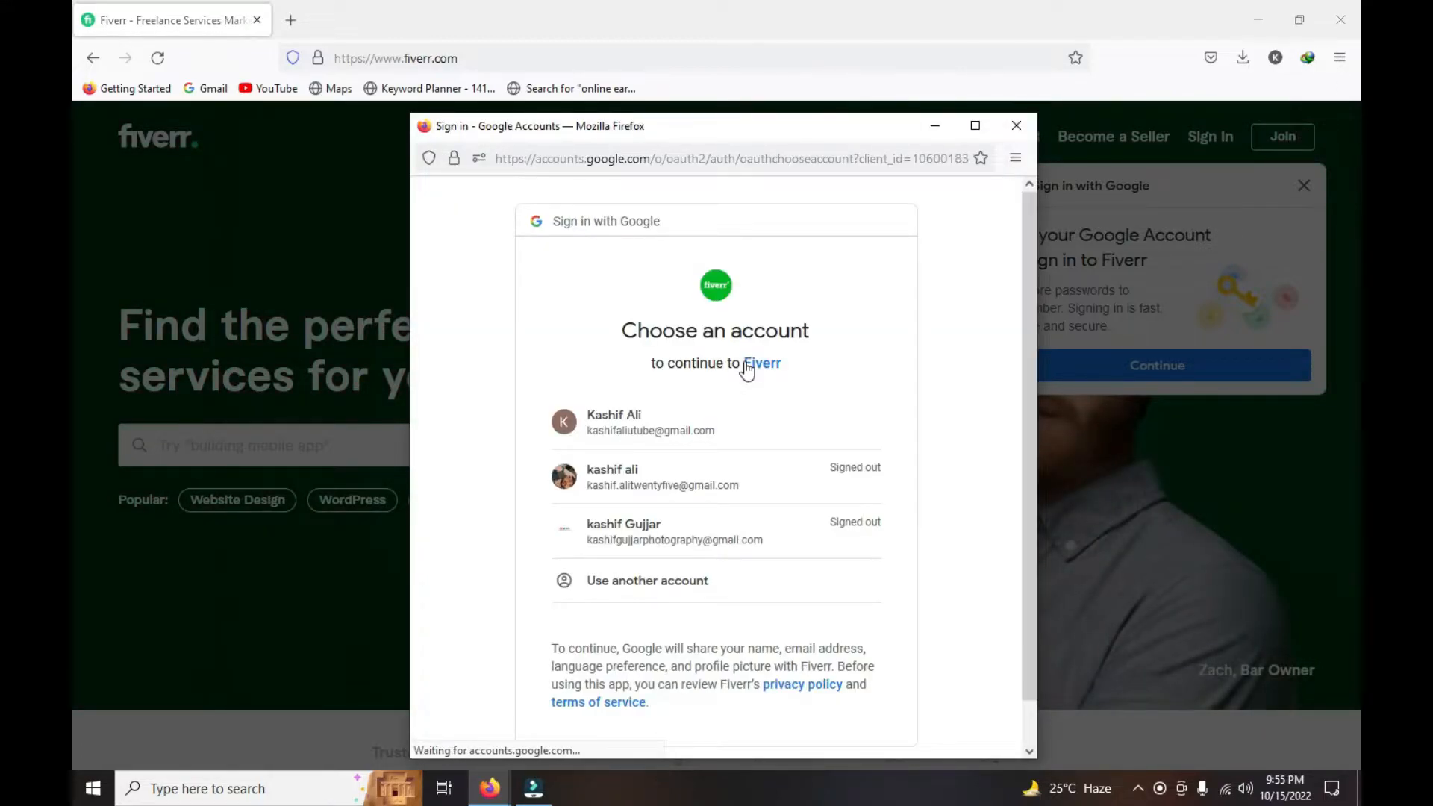
{"action": "left_click", "coordinate": [705, 418]}
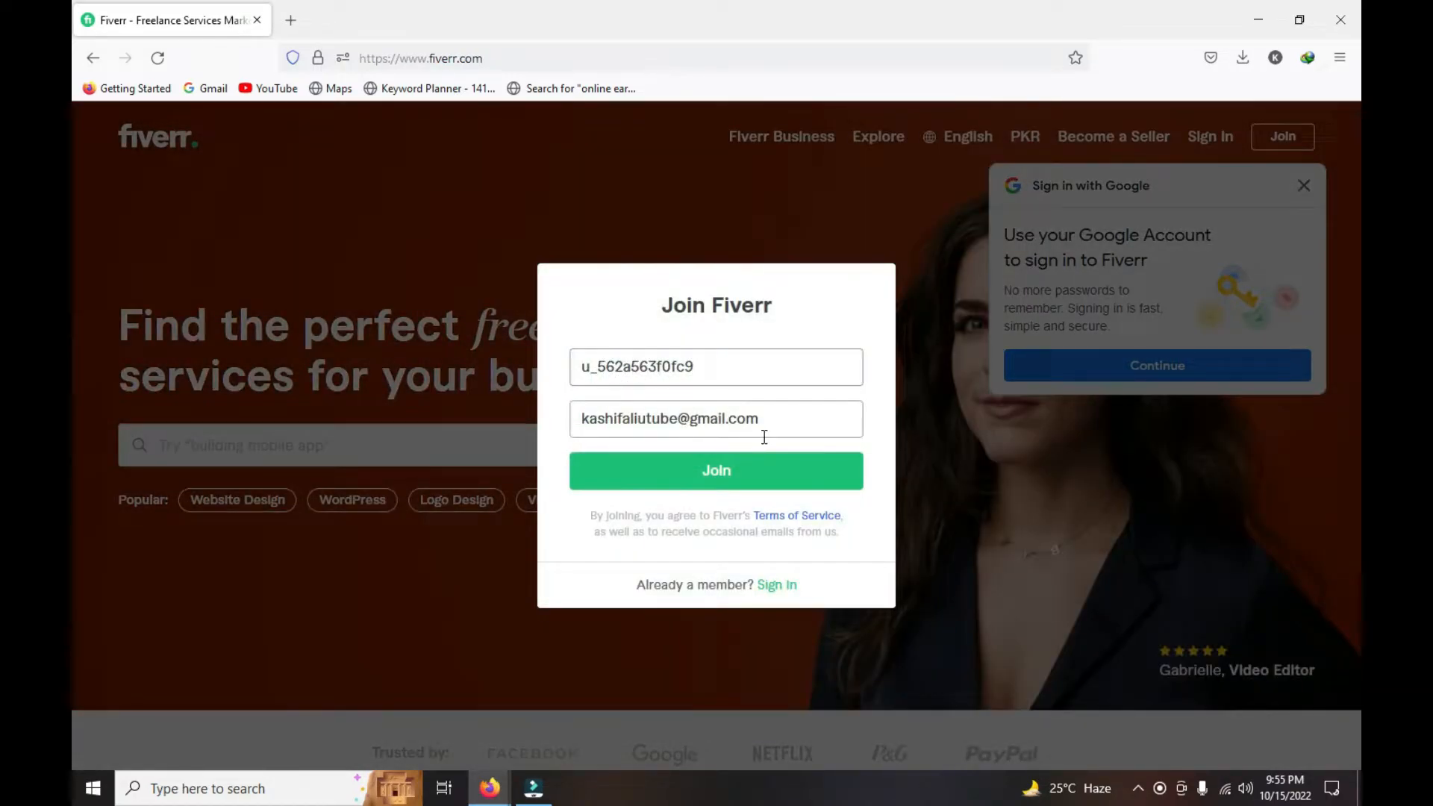
- Replace the suggested username with an available personal one containing an underscore and a number, and join Fiverr
{"action": "double_click", "coordinate": [709, 364]}
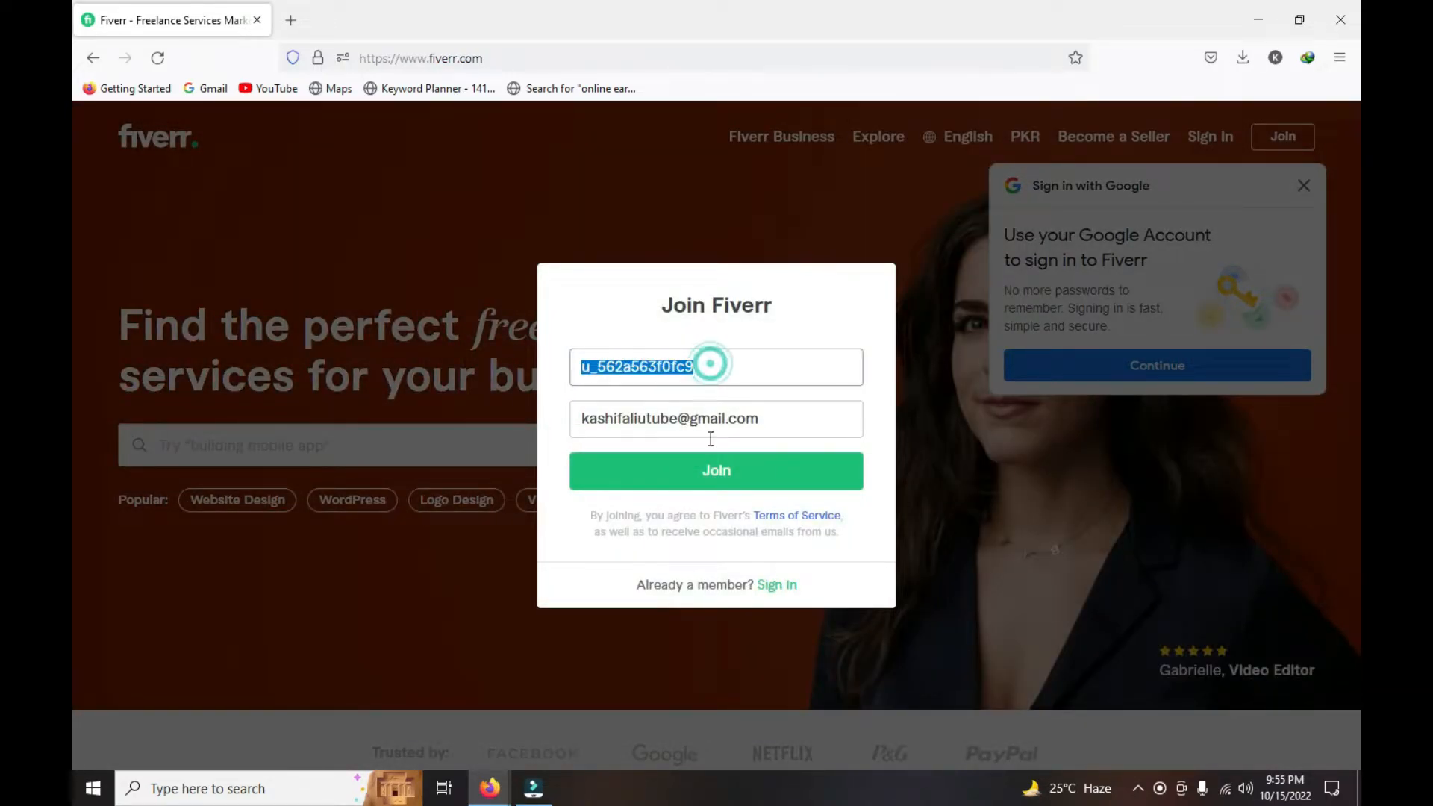
{"action": "type", "text": "kashifali"}
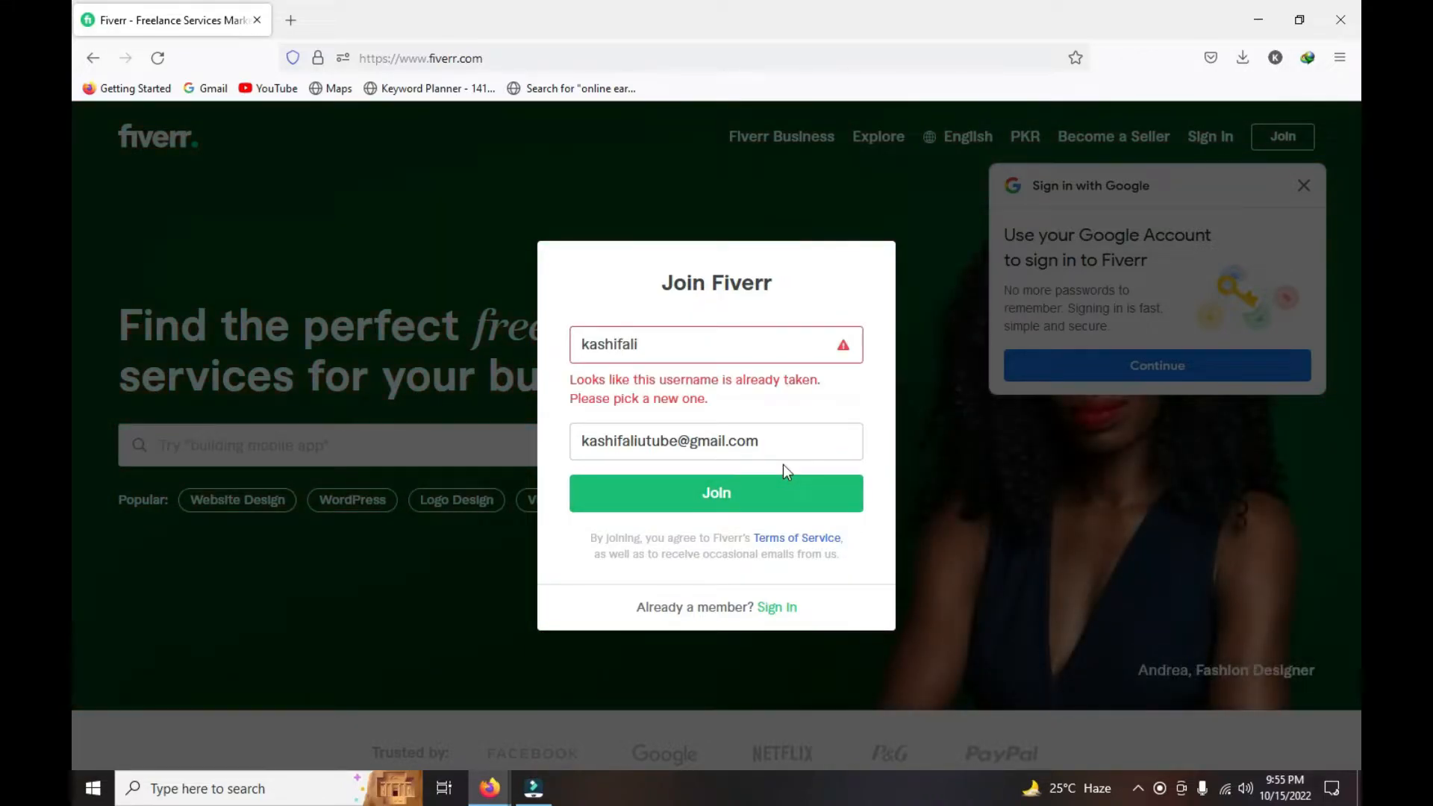
{"action": "type", "text": "_"}
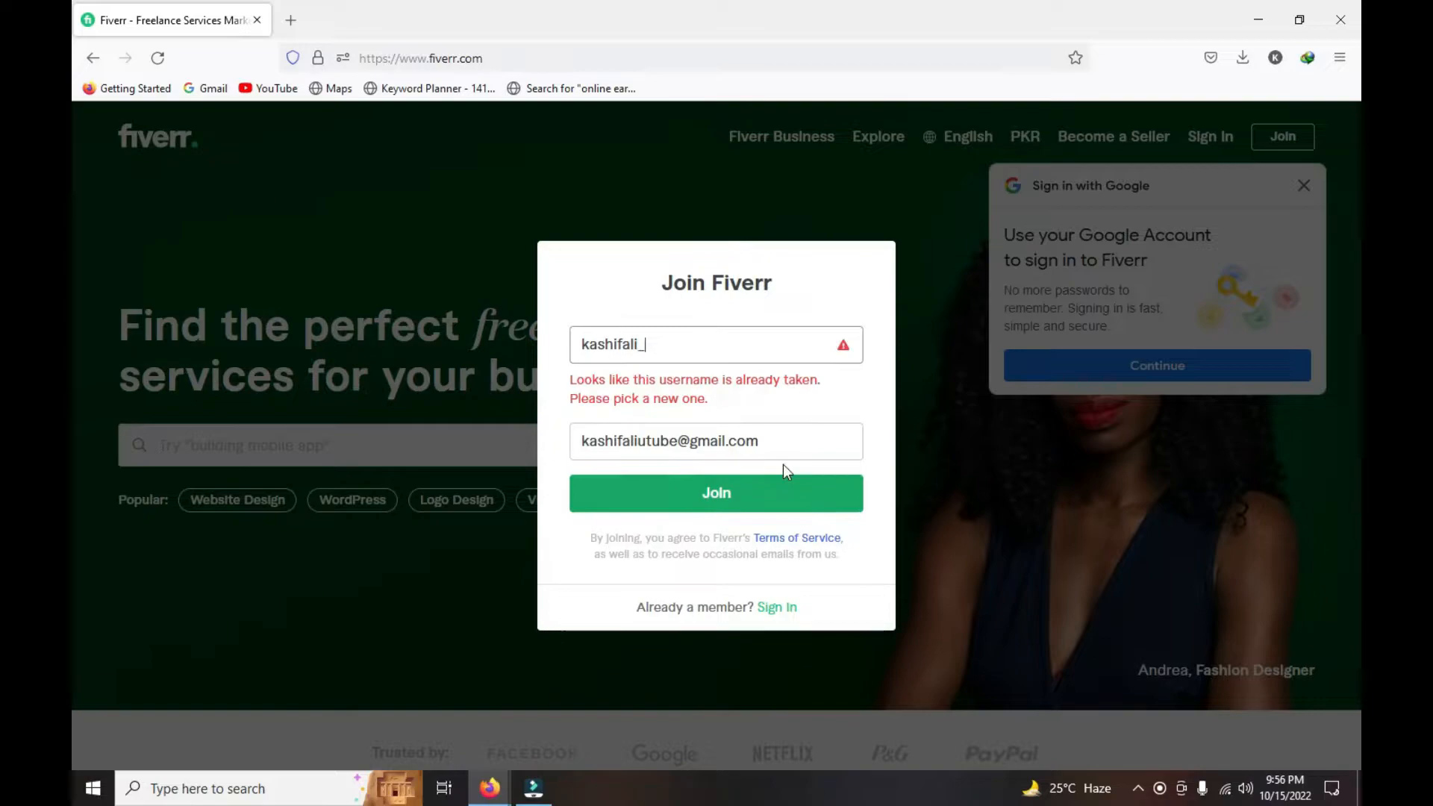
{"action": "key", "text": "BackSpace"}
{"action": "key", "text": "BackSpace"}
{"action": "key", "text": "BackSpace"}
{"action": "key", "text": "BackSpace"}
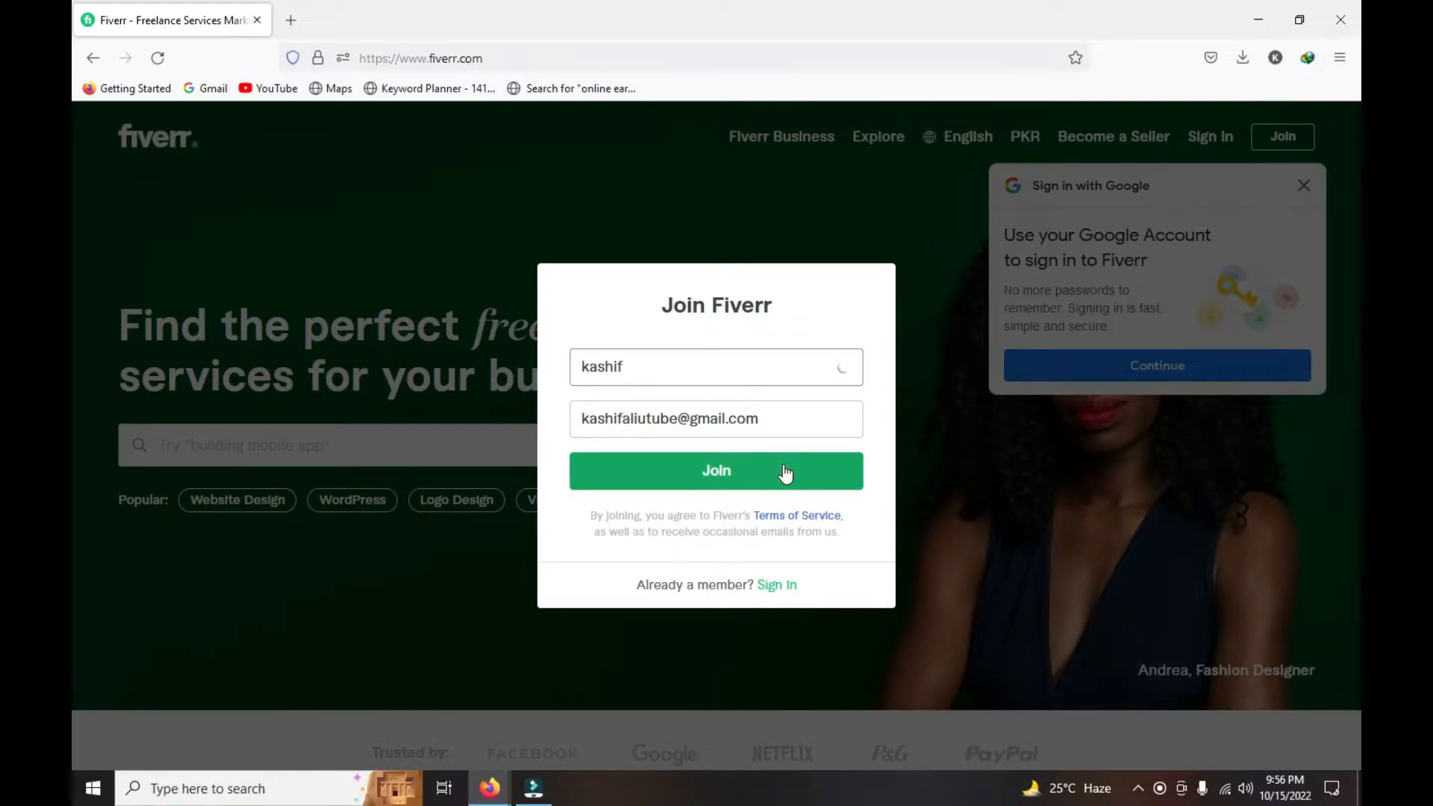
{"action": "type", "text": ")"}
{"action": "key", "text": "BackSpace"}
{"action": "type", "text": "_ali"}
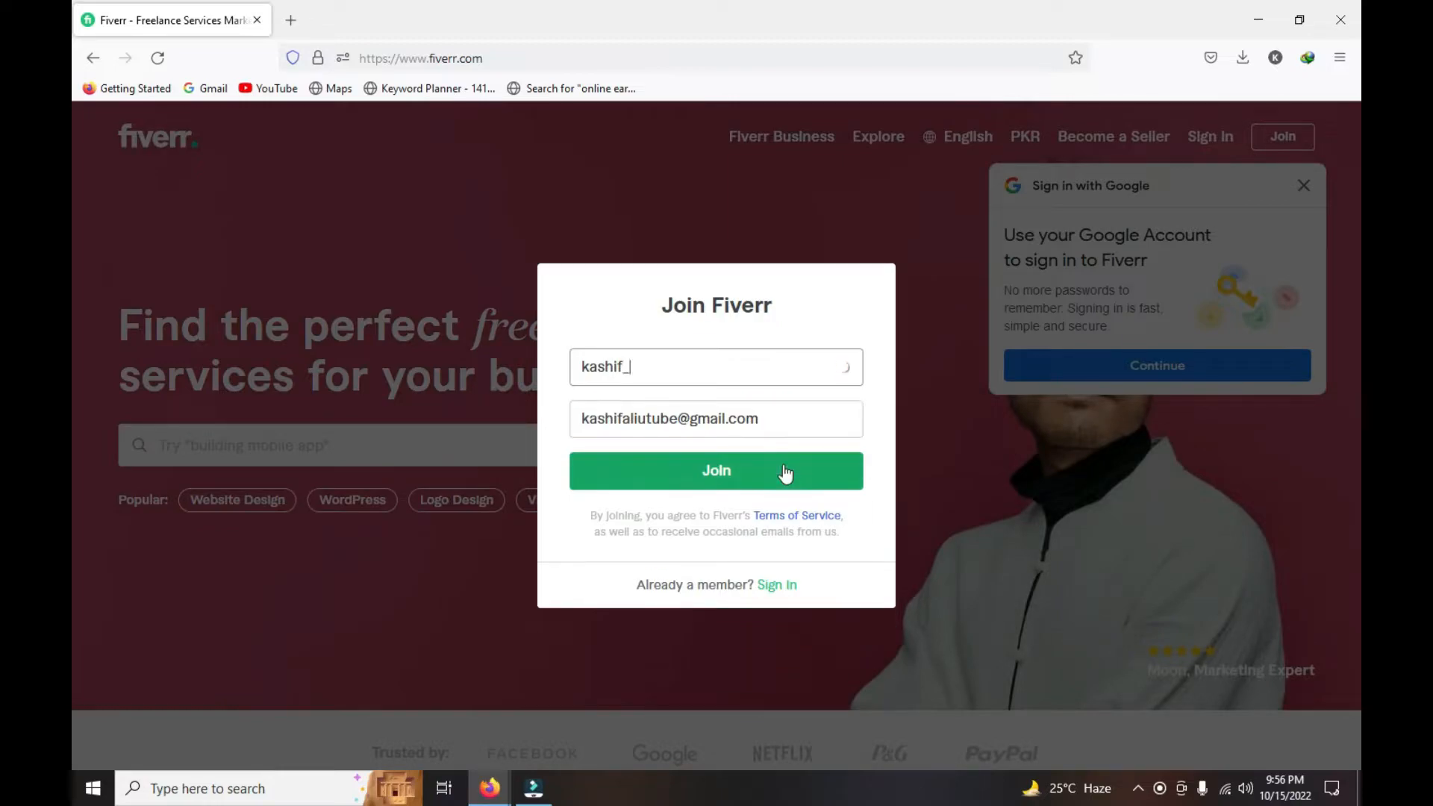
{"action": "type", "text": "25"}
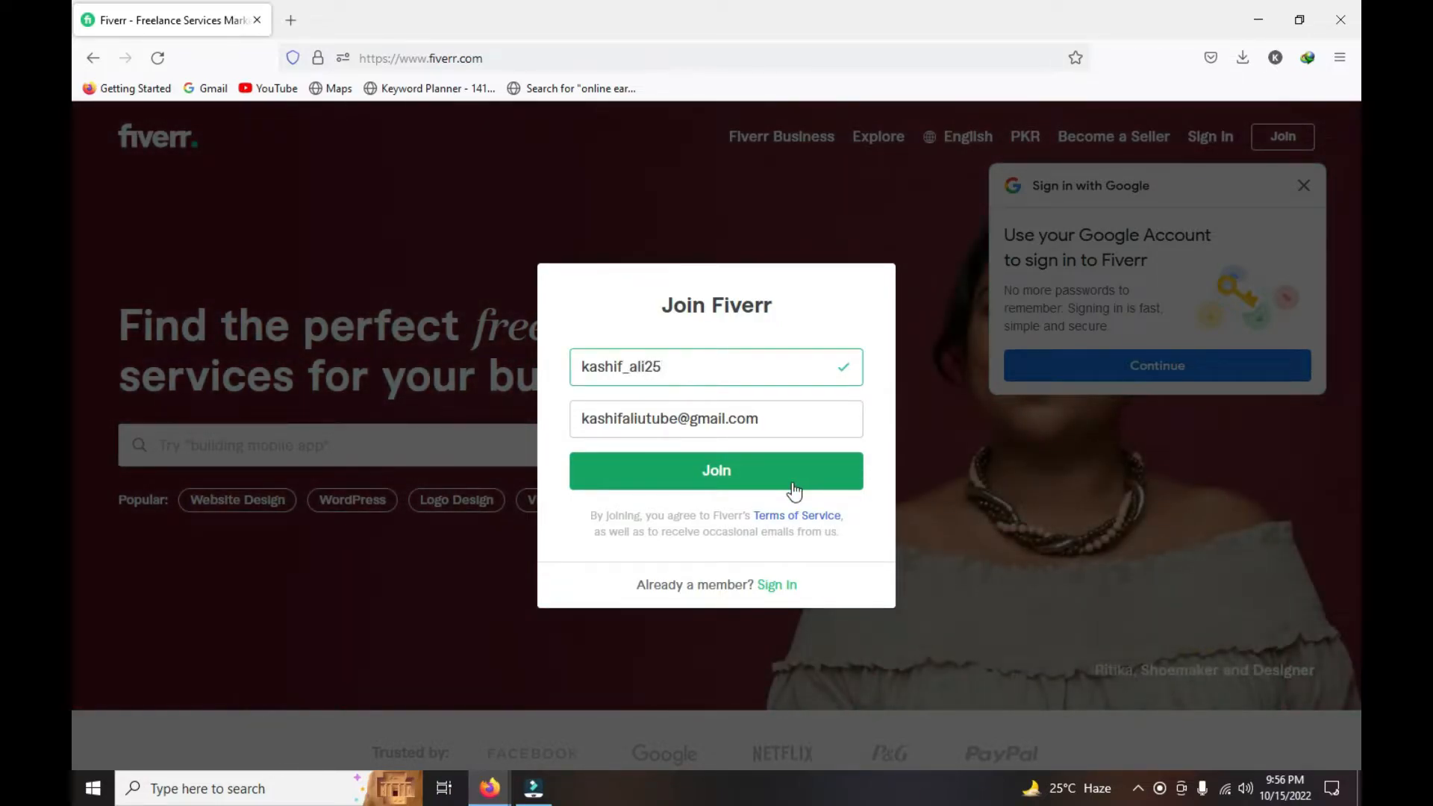
{"action": "left_click", "coordinate": [723, 482]}
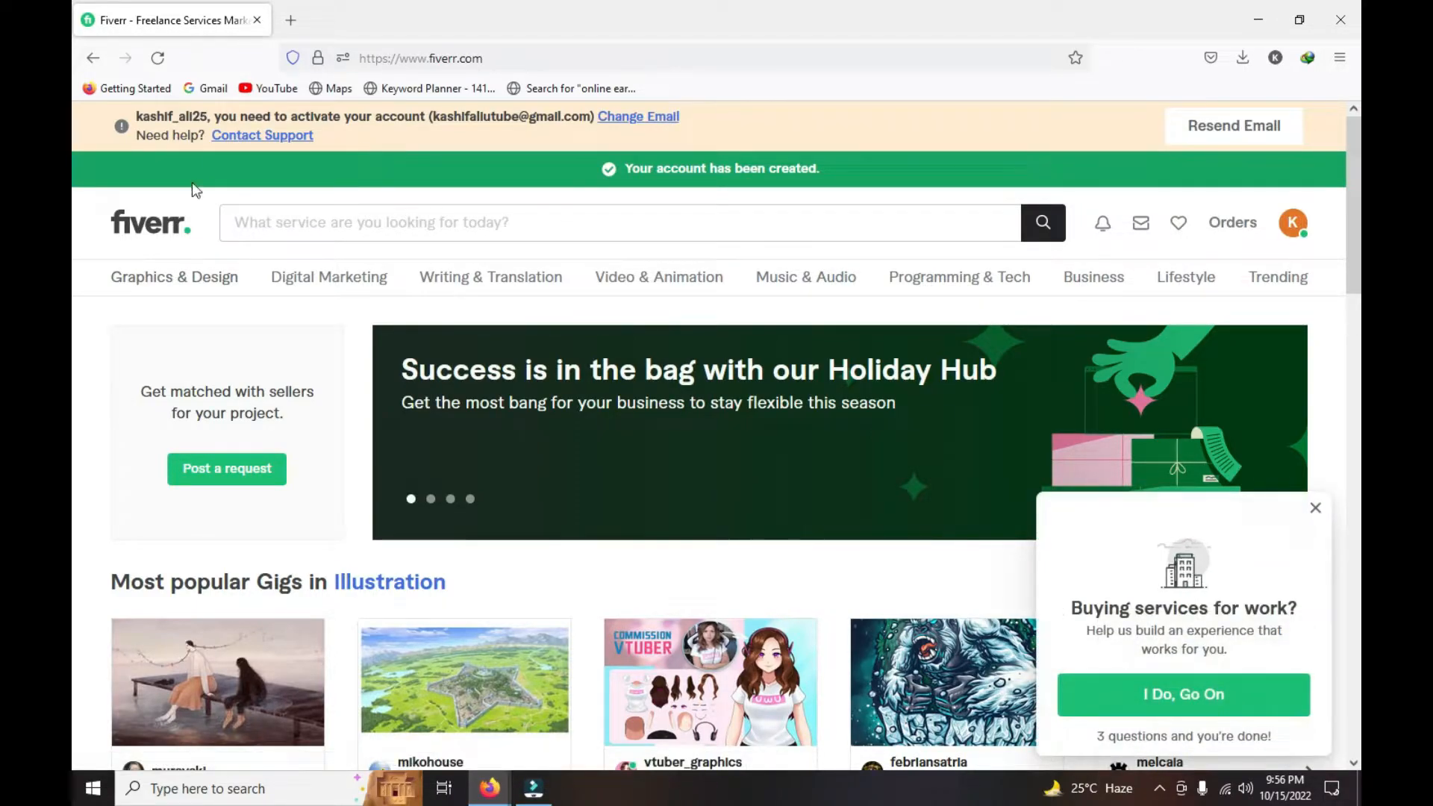
- Open gmail.com in a new browser tab for the account activation e-mail, and return to Fiverr by closing that tab
{"action": "left_click", "coordinate": [290, 20]}
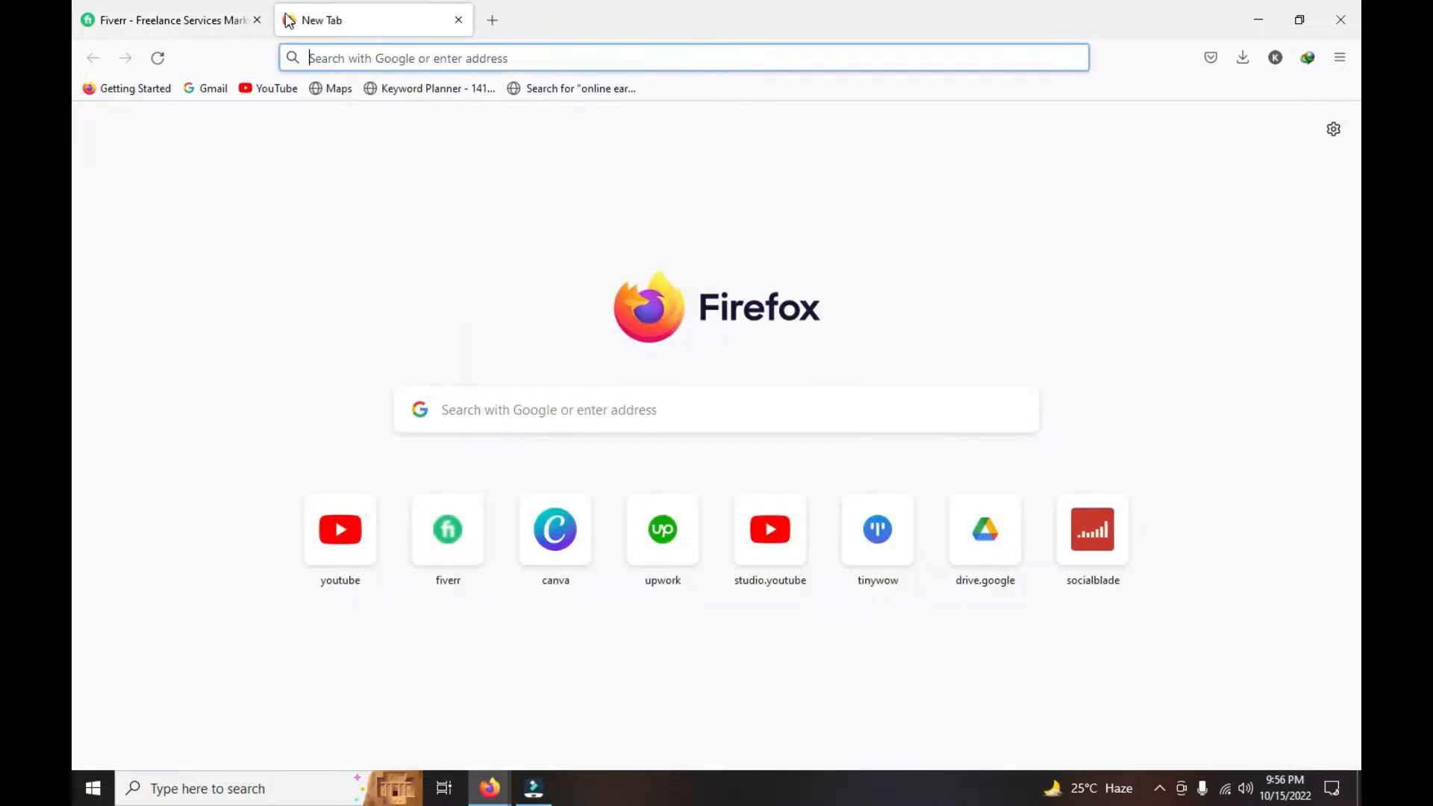
{"action": "type", "text": "gmail"}
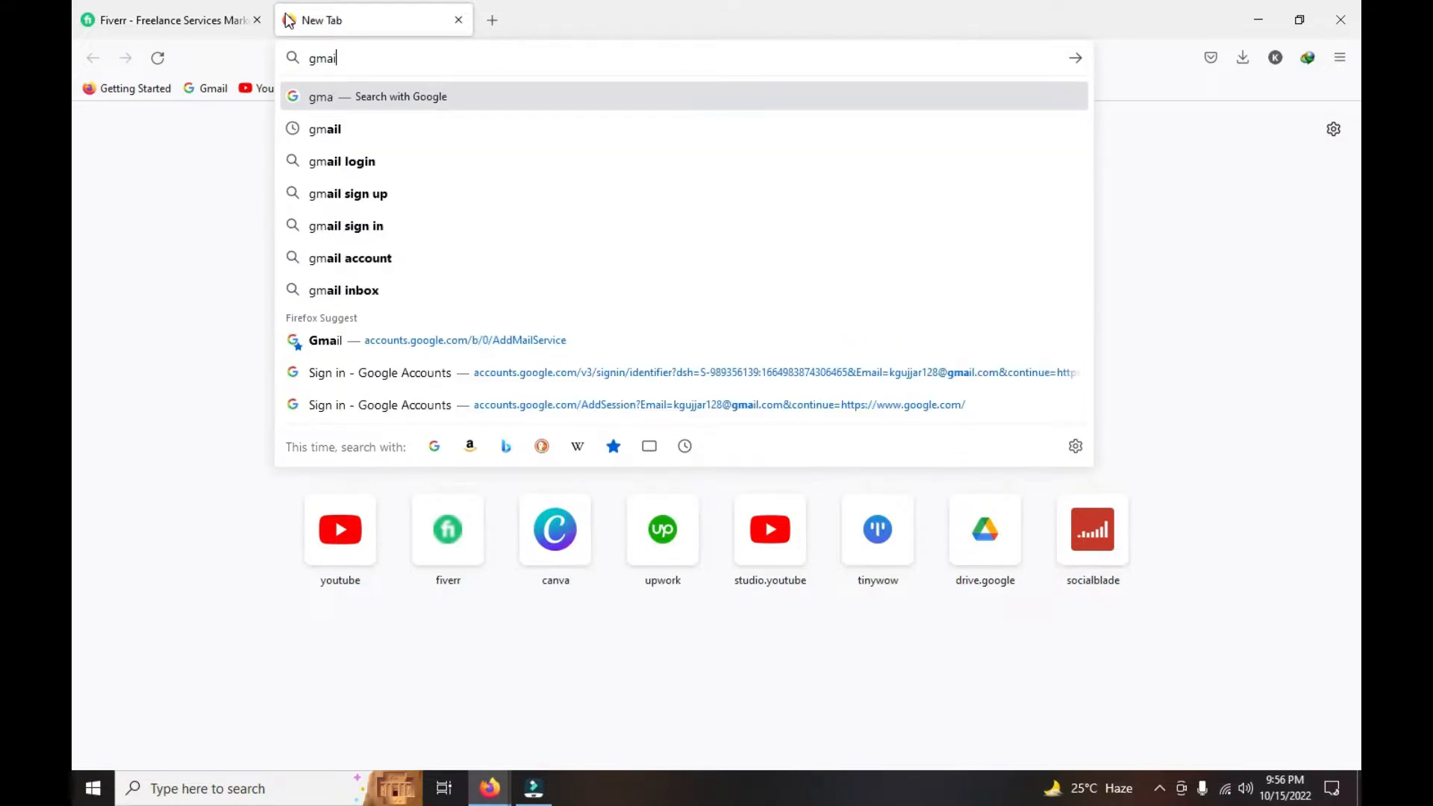
{"action": "type", "text": ".com"}
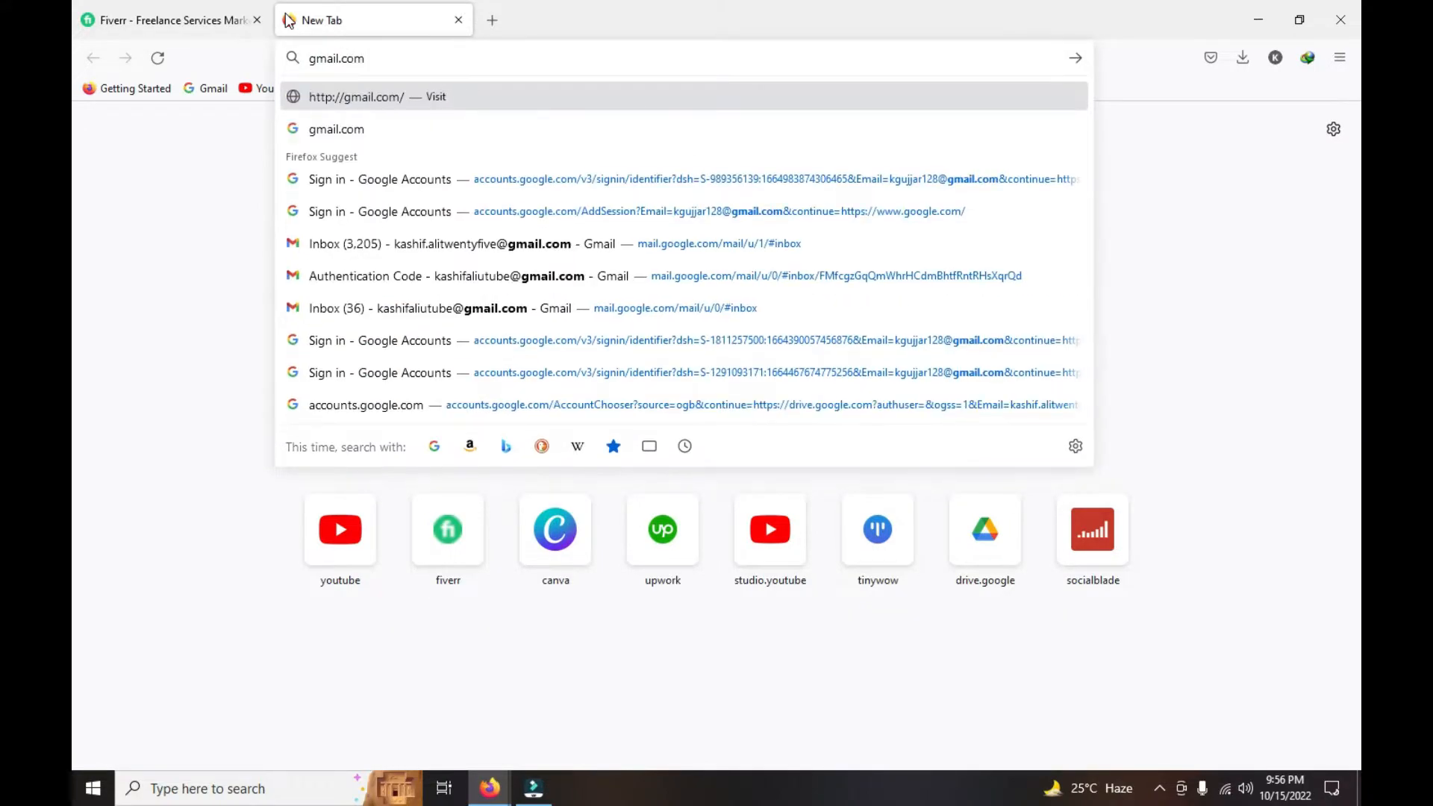
{"action": "key", "text": "Return"}
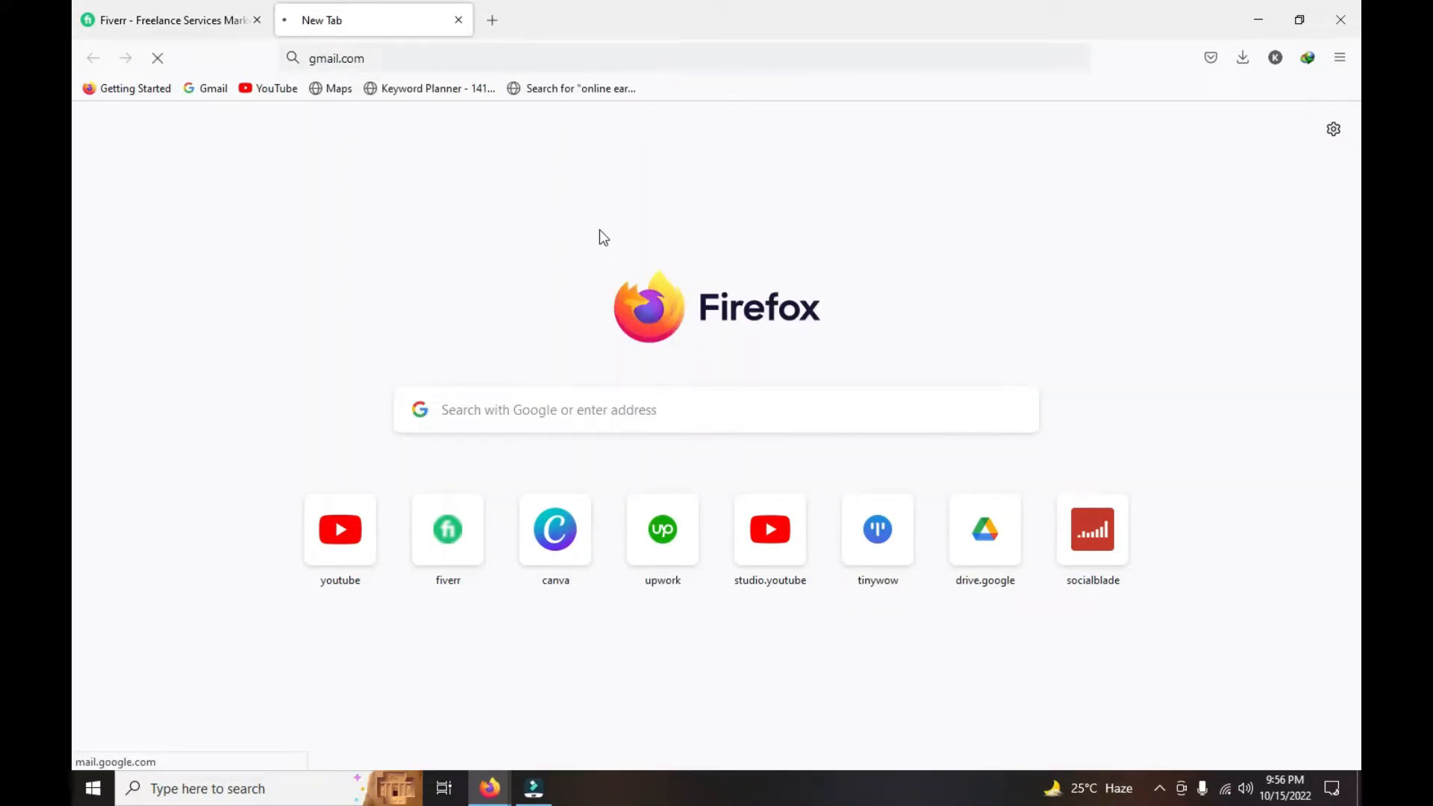
{"action": "key", "text": "ctrl+w"}
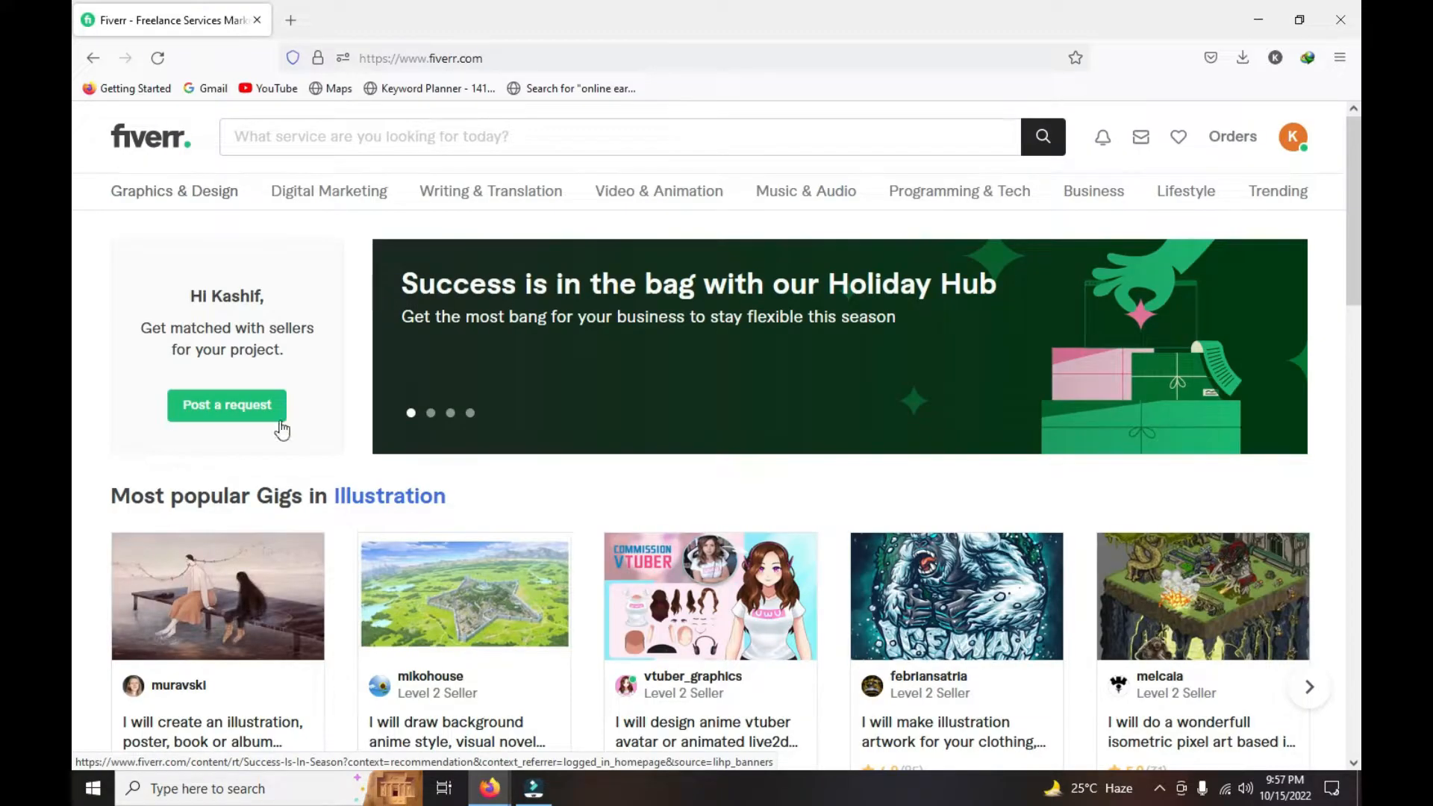
- Open the new account's profile page and look through its profile card and gig sections
{"action": "left_click", "coordinate": [1292, 144]}
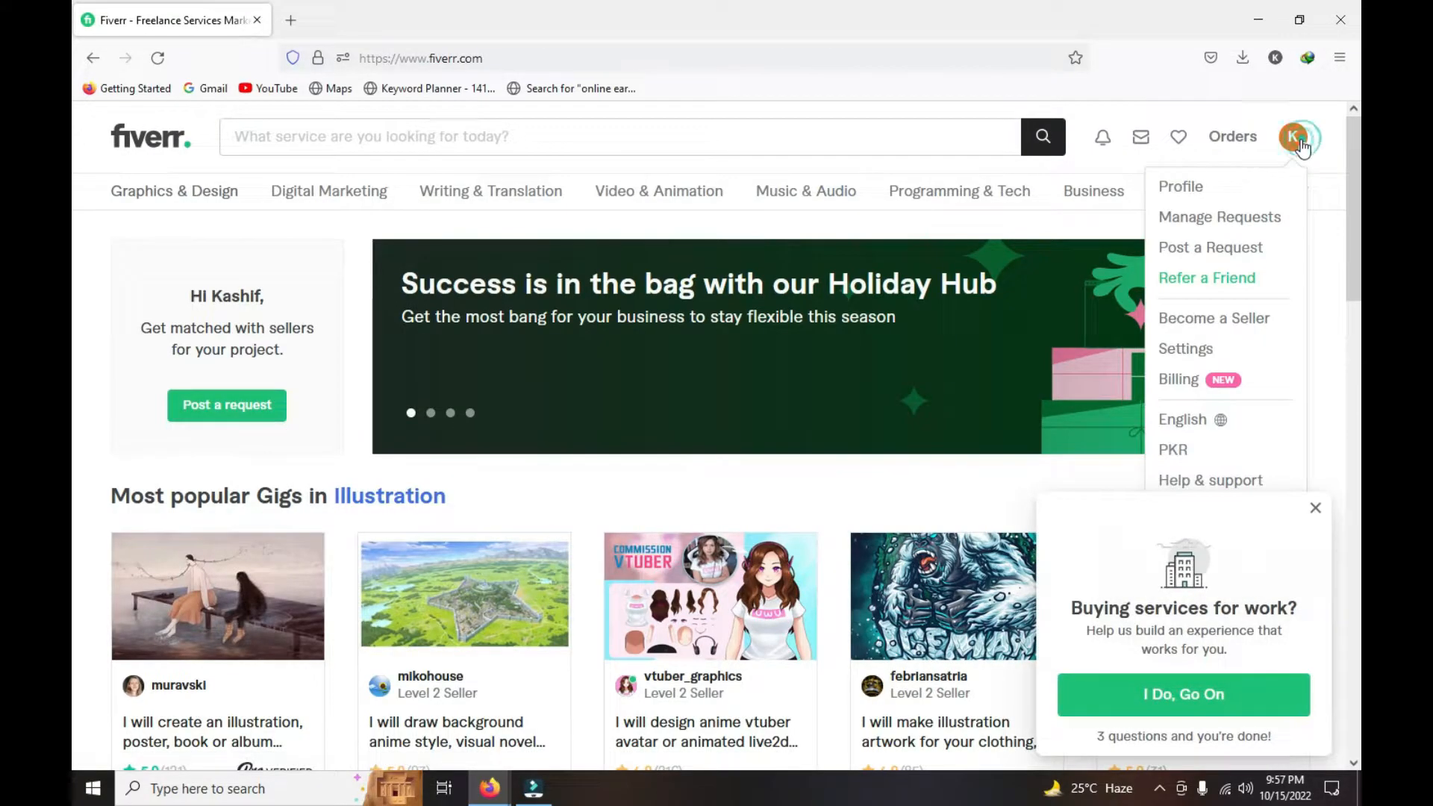
{"action": "left_click", "coordinate": [1187, 191]}
{"action": "mouse_move", "coordinate": [1279, 202]}
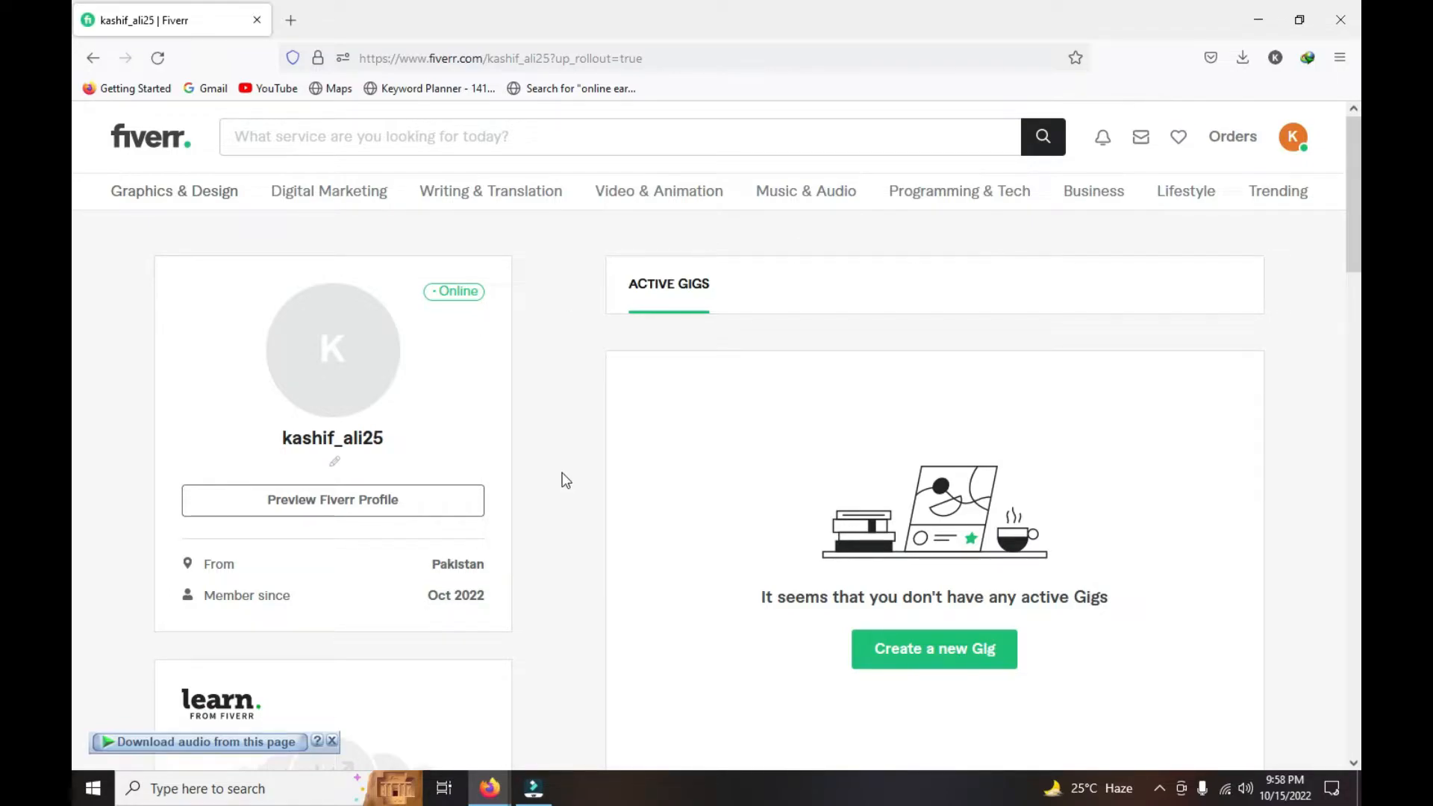
{"action": "scroll", "coordinate": [564, 480], "scroll_direction": "down", "scroll_amount": 2}
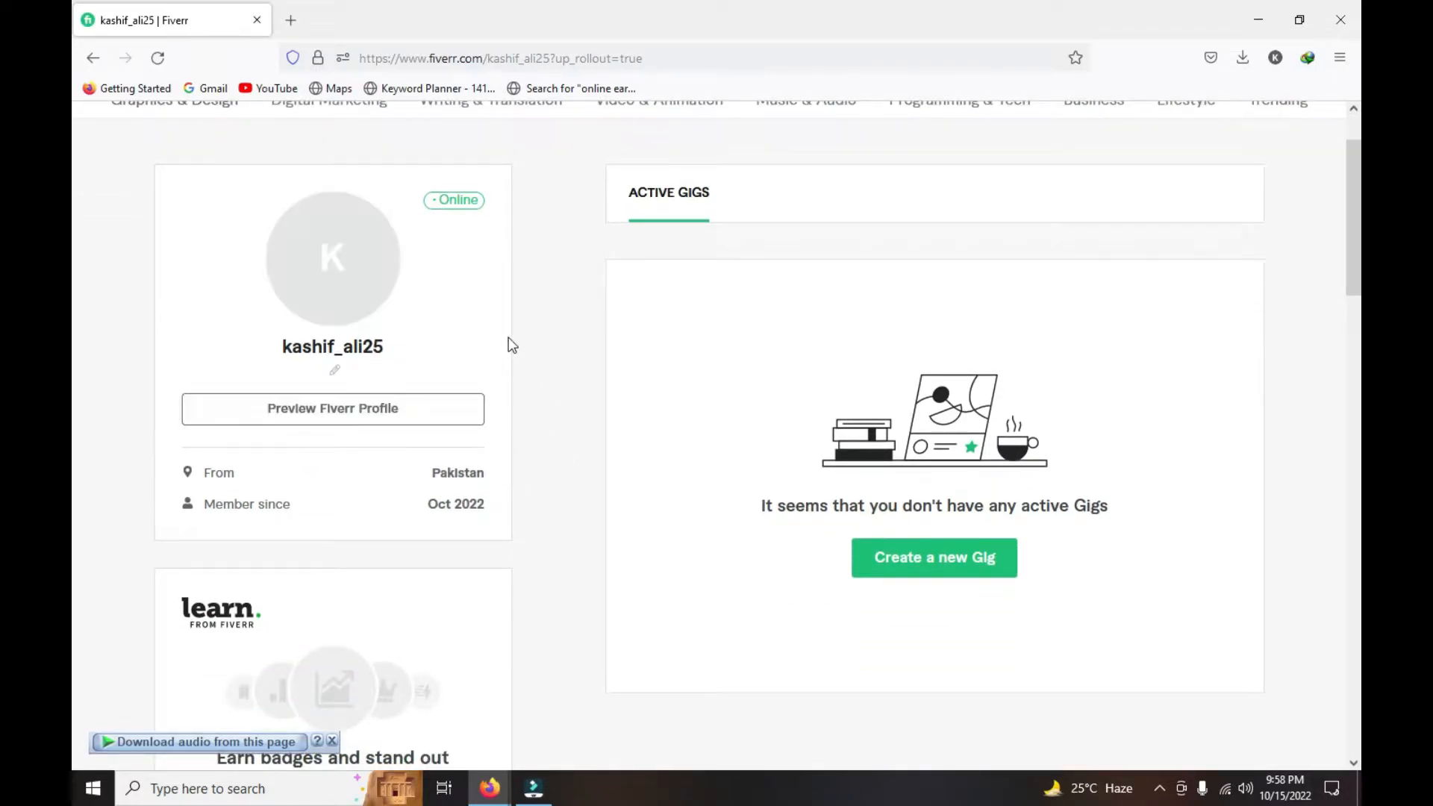
{"action": "scroll", "coordinate": [512, 344], "scroll_direction": "down", "scroll_amount": 2}
{"action": "scroll", "coordinate": [528, 361], "scroll_direction": "down", "scroll_amount": 2}
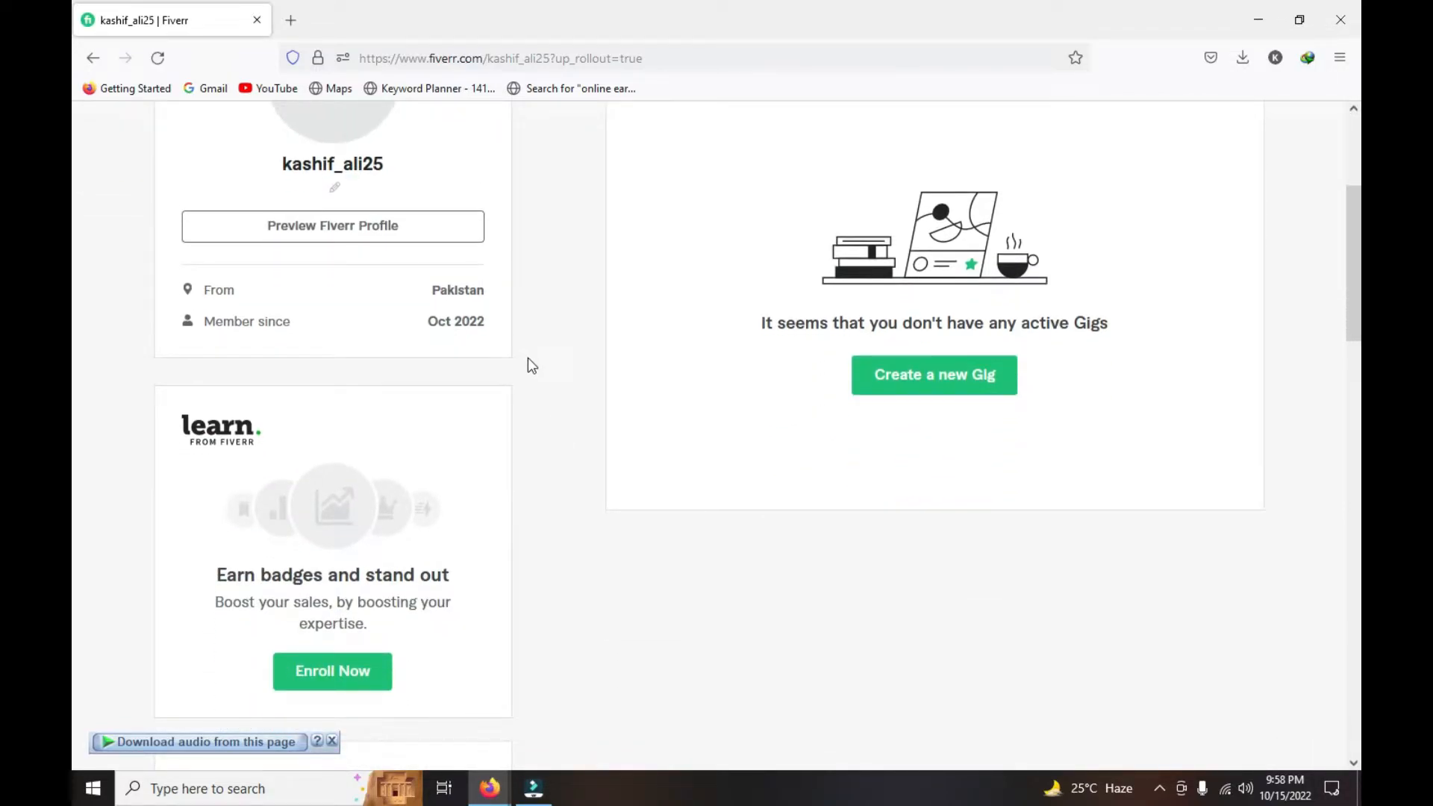
- Preview the Fiverr profile in public view and examine what visitors see, including the linked accounts
{"action": "left_click", "coordinate": [320, 235]}
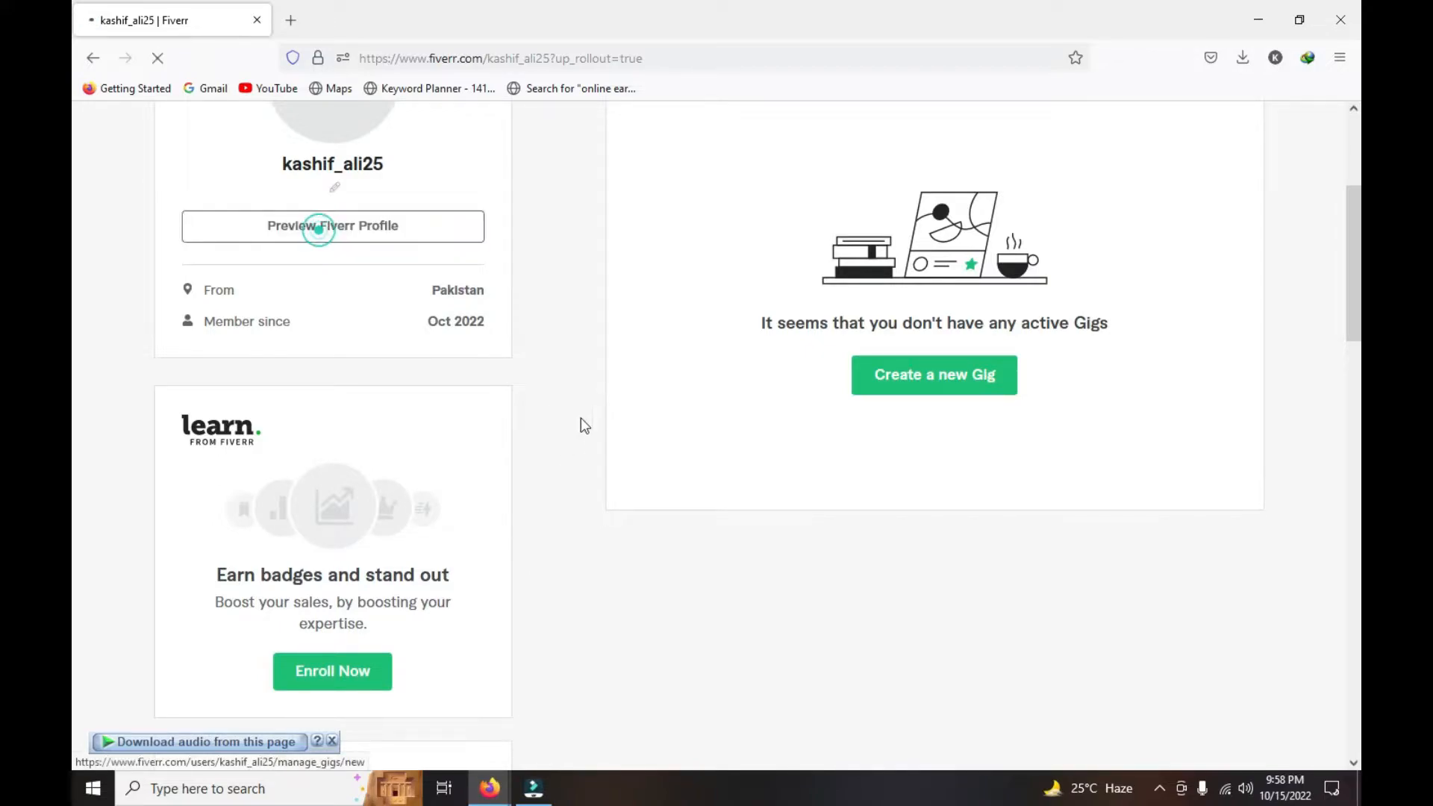
{"action": "scroll", "coordinate": [549, 439], "scroll_direction": "down", "scroll_amount": 2}
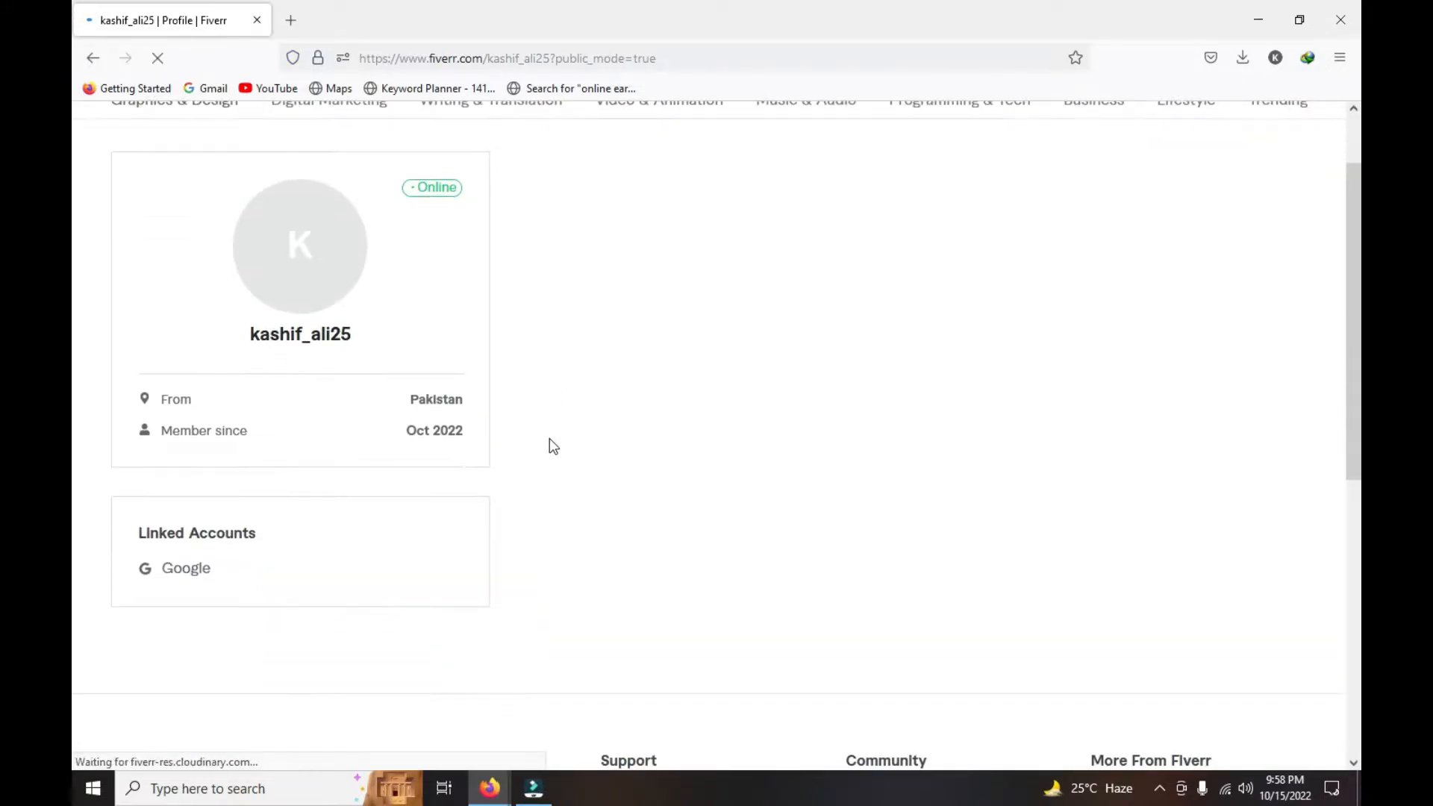
{"action": "scroll", "coordinate": [552, 441], "scroll_direction": "down", "scroll_amount": 2}
{"action": "scroll", "coordinate": [567, 438], "scroll_direction": "down", "scroll_amount": 1}
{"action": "scroll", "coordinate": [567, 438], "scroll_direction": "up", "scroll_amount": 3}
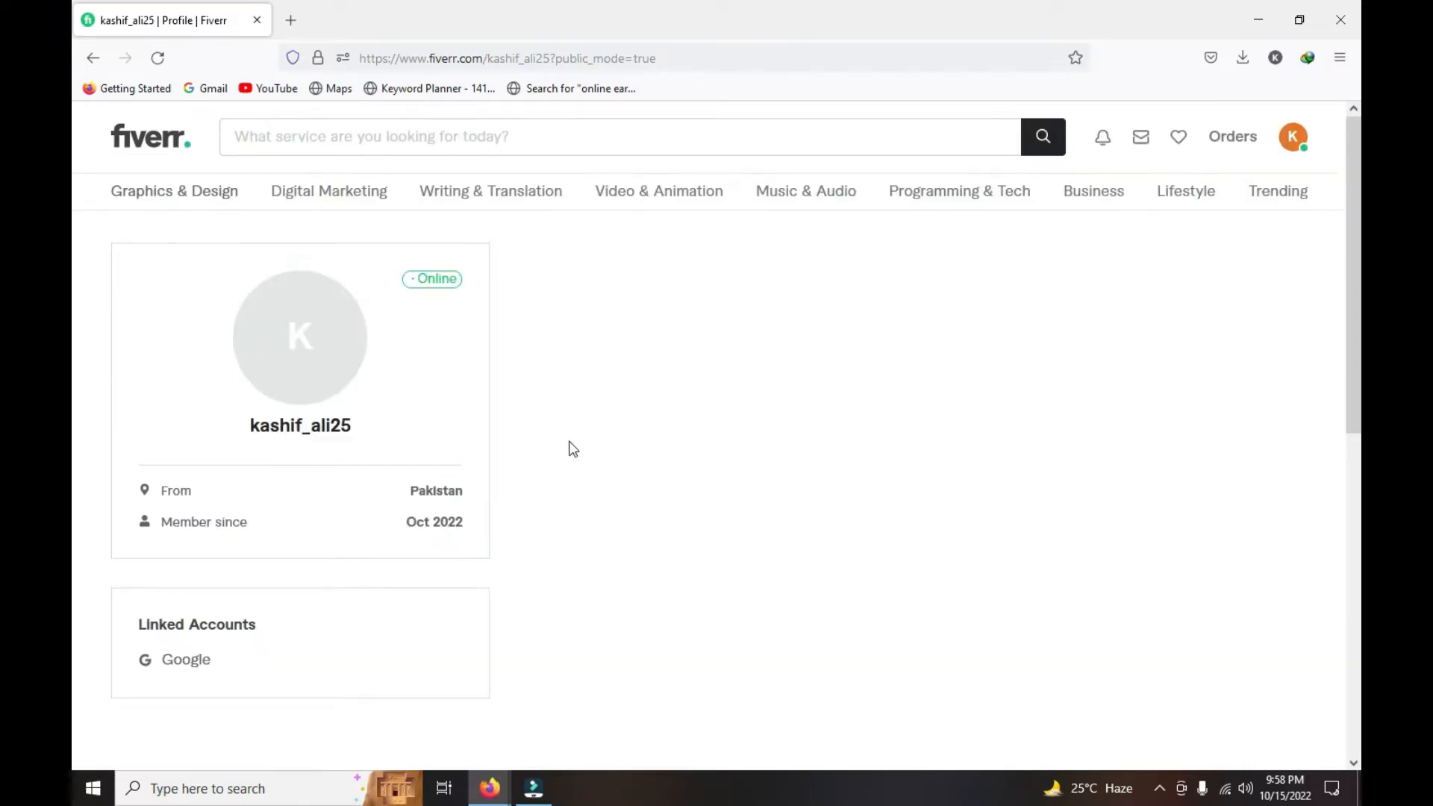
{"action": "scroll", "coordinate": [573, 445], "scroll_direction": "down", "scroll_amount": 4}
{"action": "scroll", "coordinate": [580, 452], "scroll_direction": "up", "scroll_amount": 4}
- Return to the editable profile and upload Snapshot_5 from the Desktop as the profile picture
{"action": "left_click", "coordinate": [93, 58]}
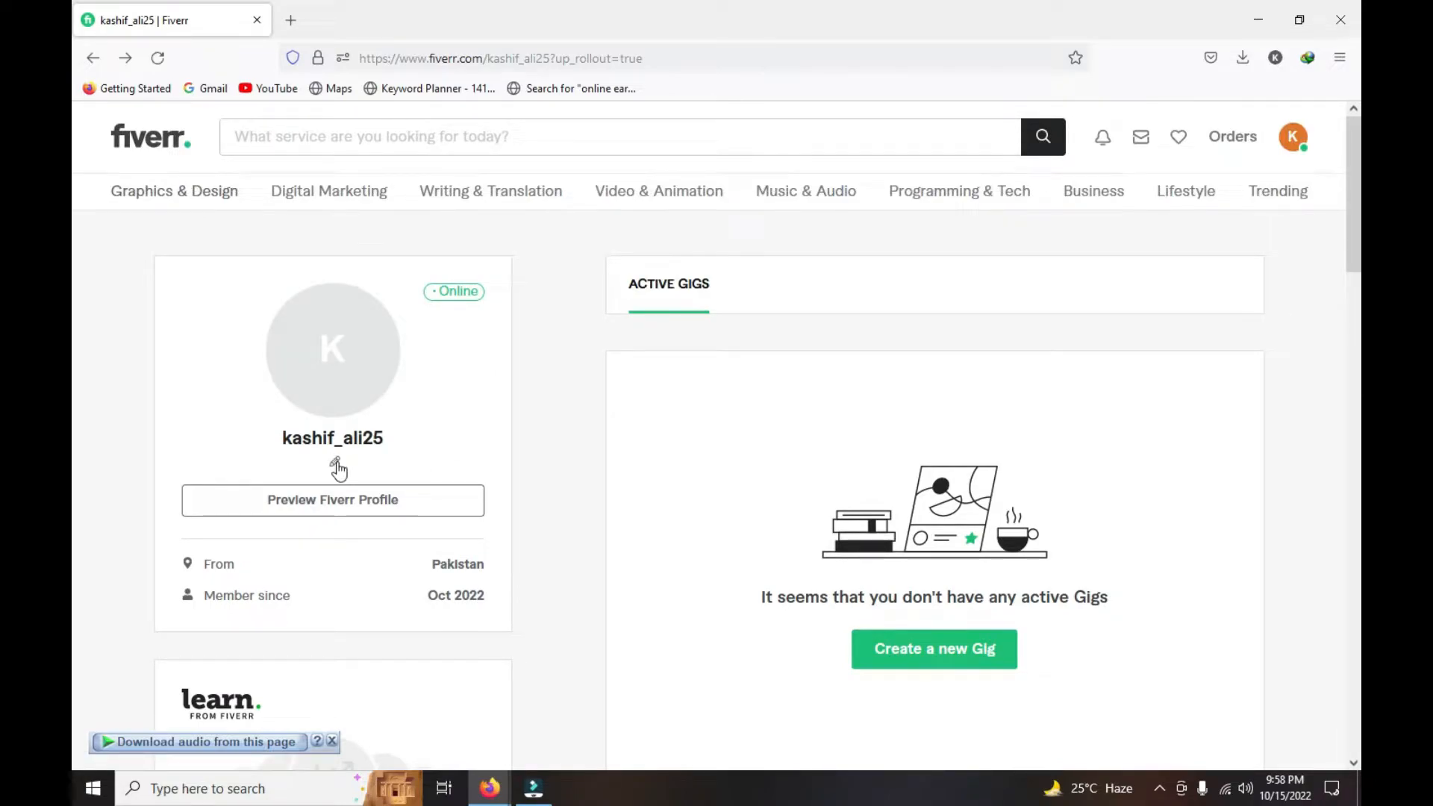
{"action": "left_click", "coordinate": [326, 373]}
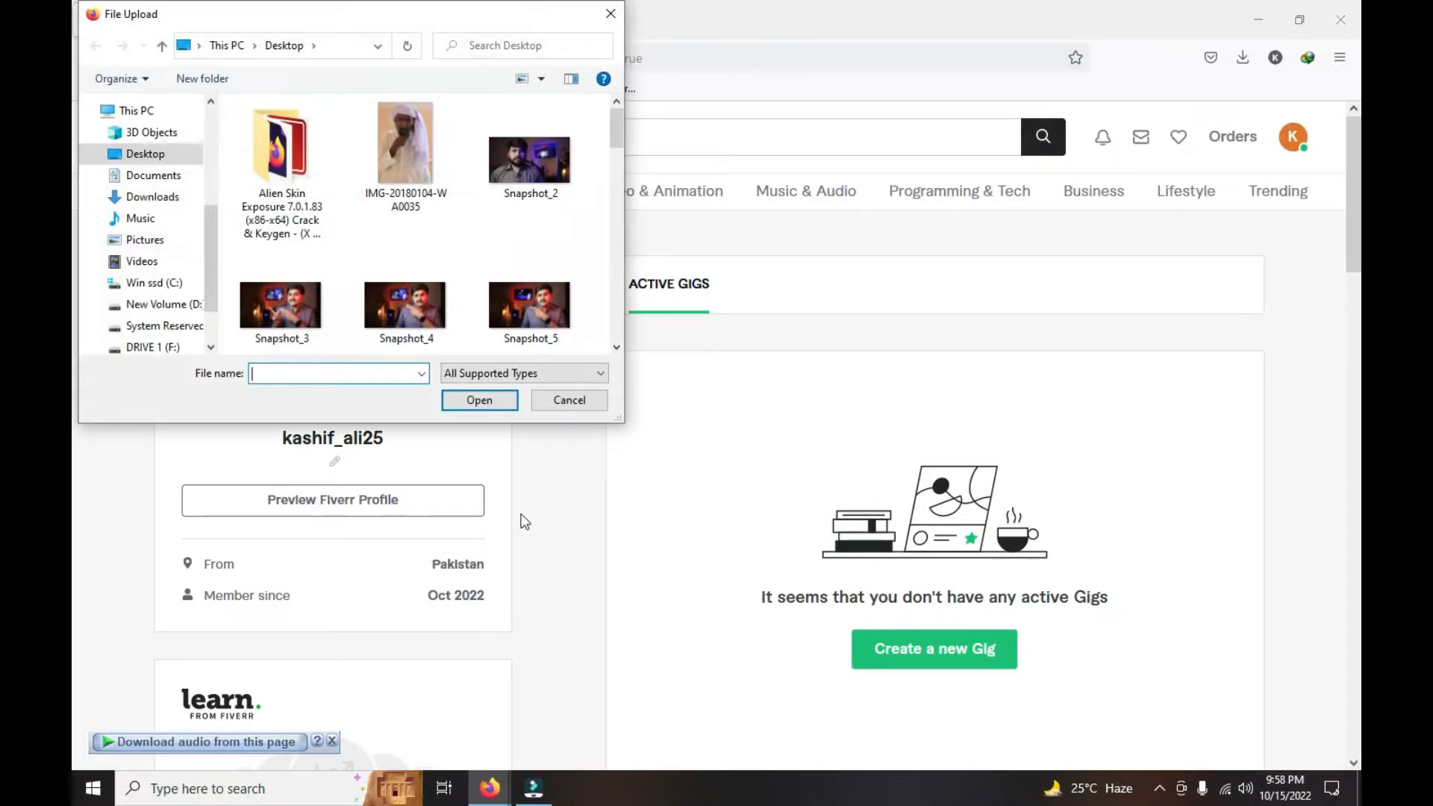
{"action": "double_click", "coordinate": [528, 317]}
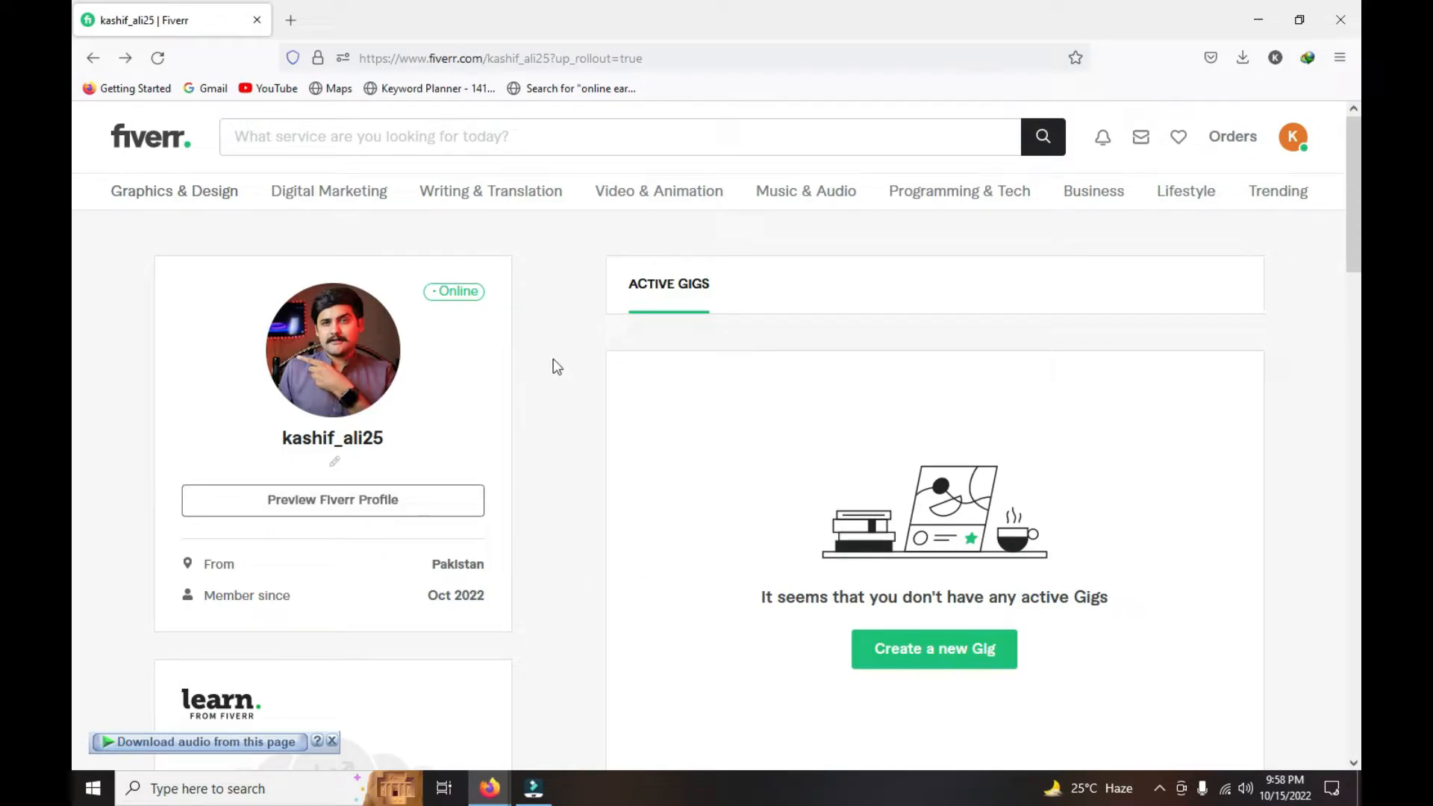
- Paste the prepared introduction about photography and graphic design services into the profile description and save it
{"action": "scroll", "coordinate": [572, 486], "scroll_direction": "down", "scroll_amount": 5}
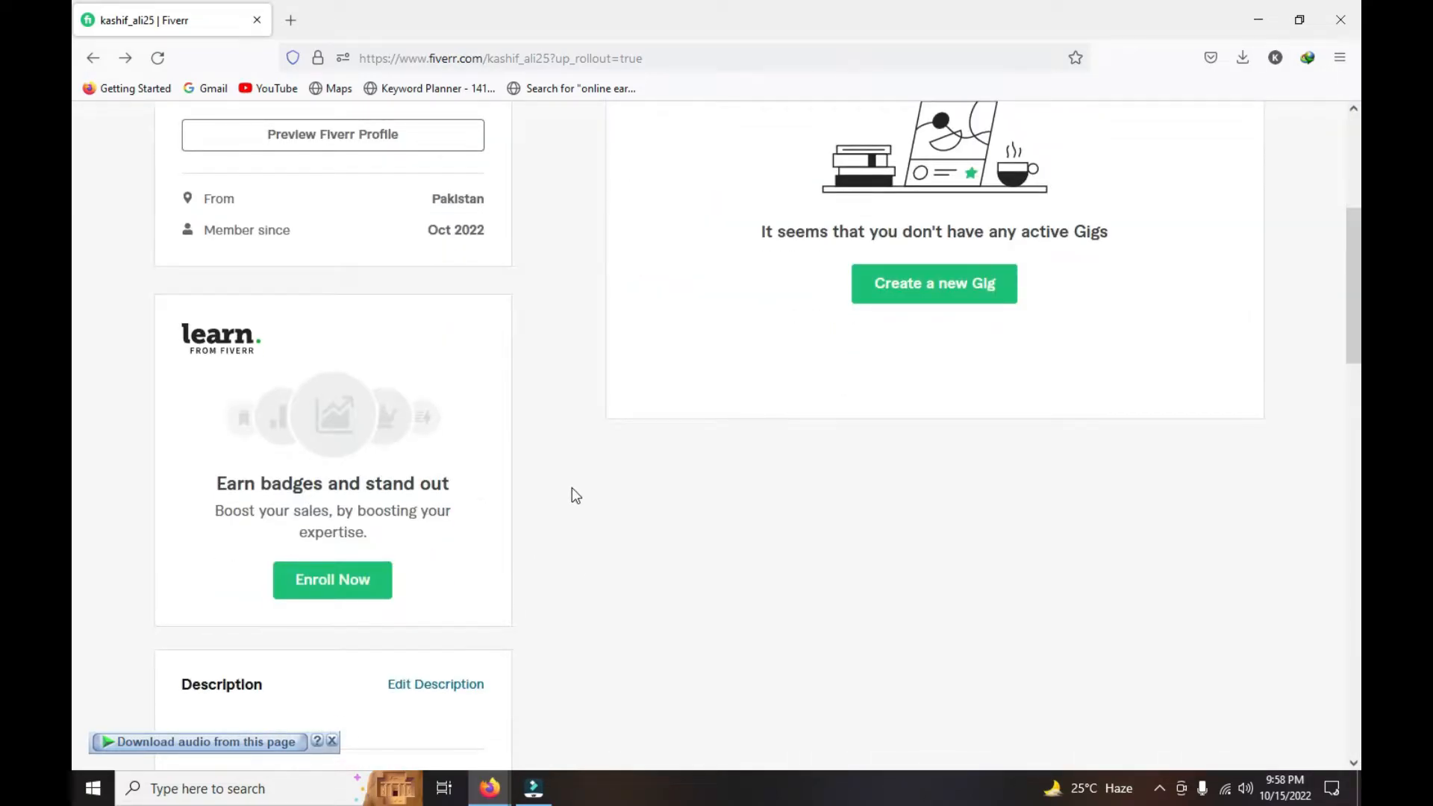
{"action": "scroll", "coordinate": [573, 493], "scroll_direction": "down", "scroll_amount": 5}
{"action": "left_click", "coordinate": [418, 322]}
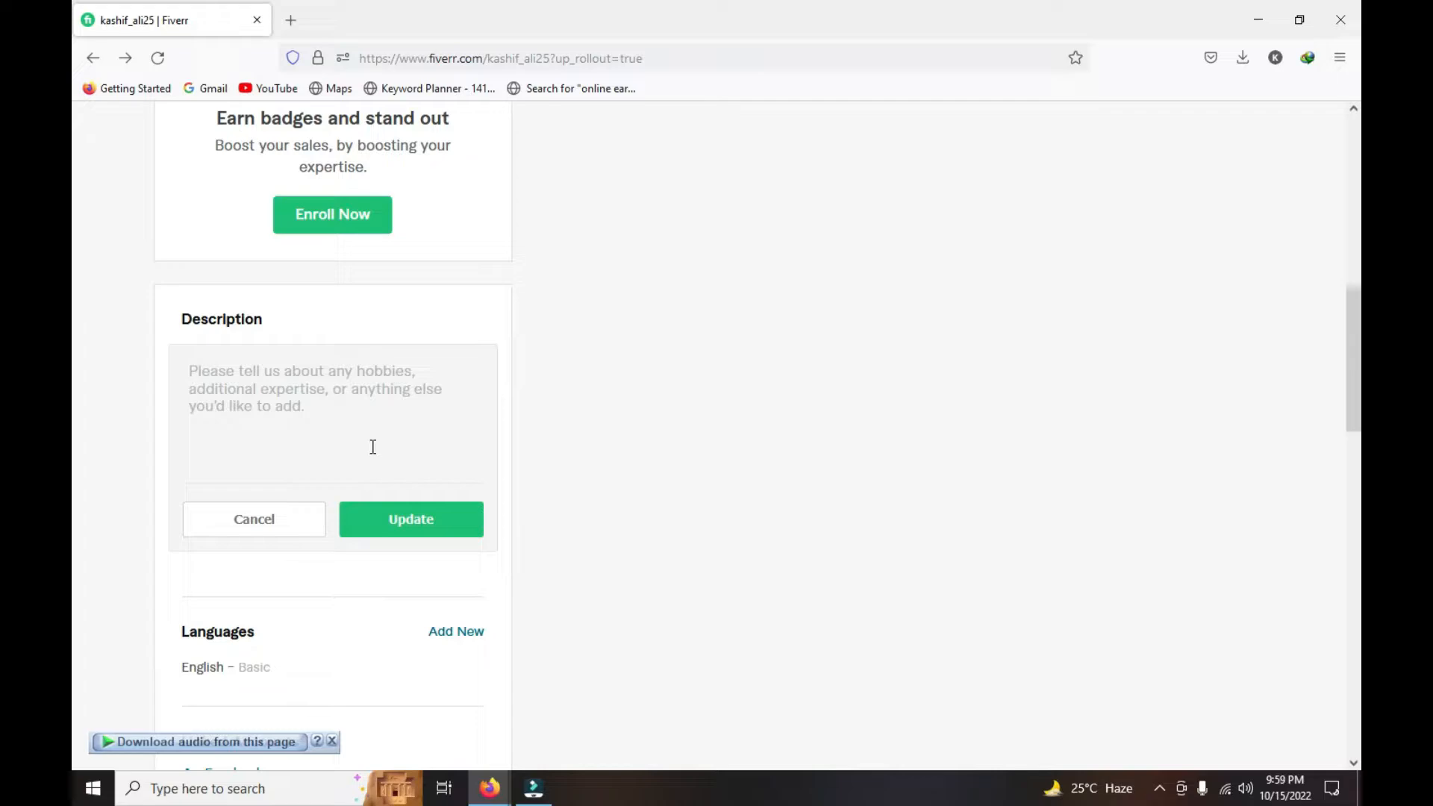
{"action": "left_click", "coordinate": [373, 446]}
{"action": "key", "text": "ctrl+v"}
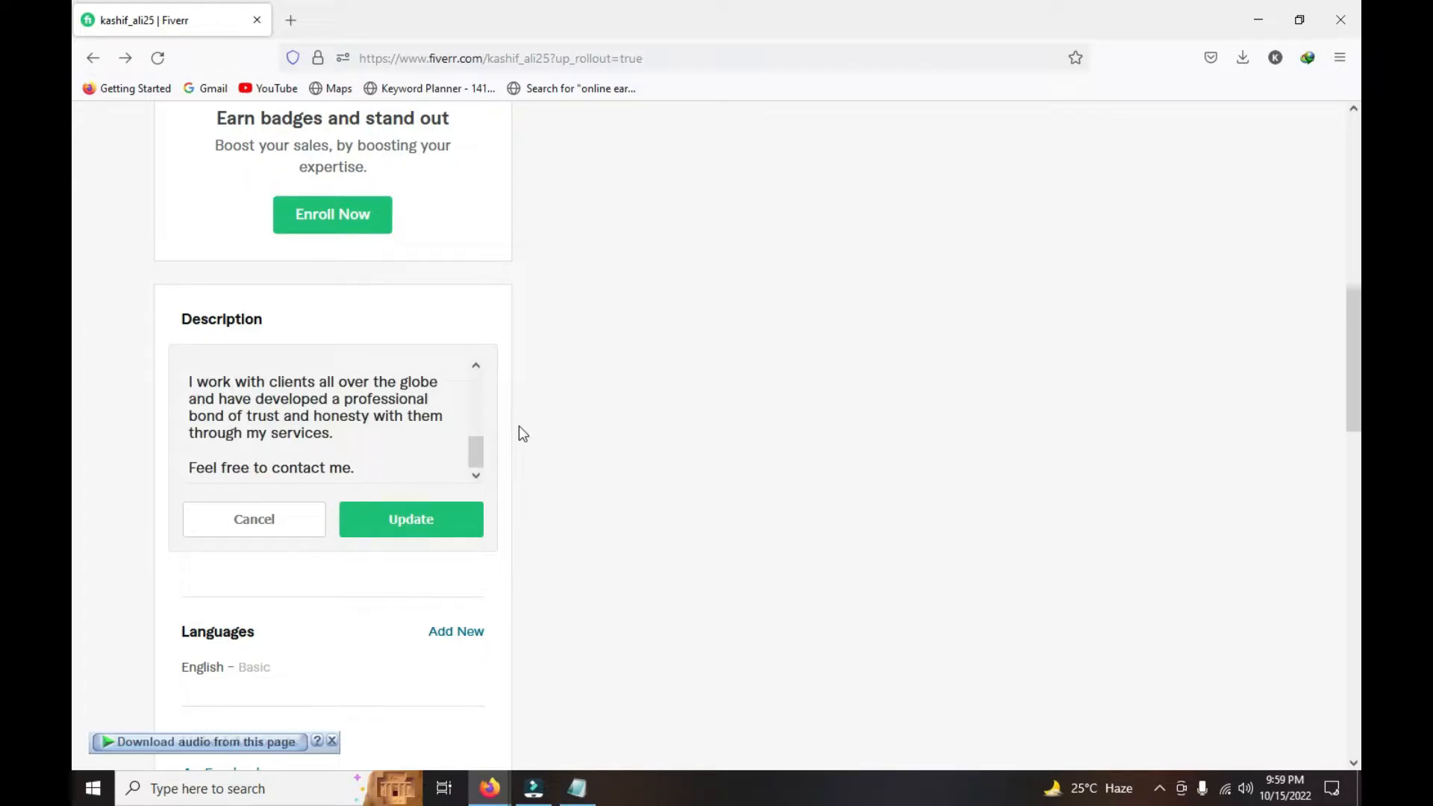
{"action": "left_click", "coordinate": [410, 518]}
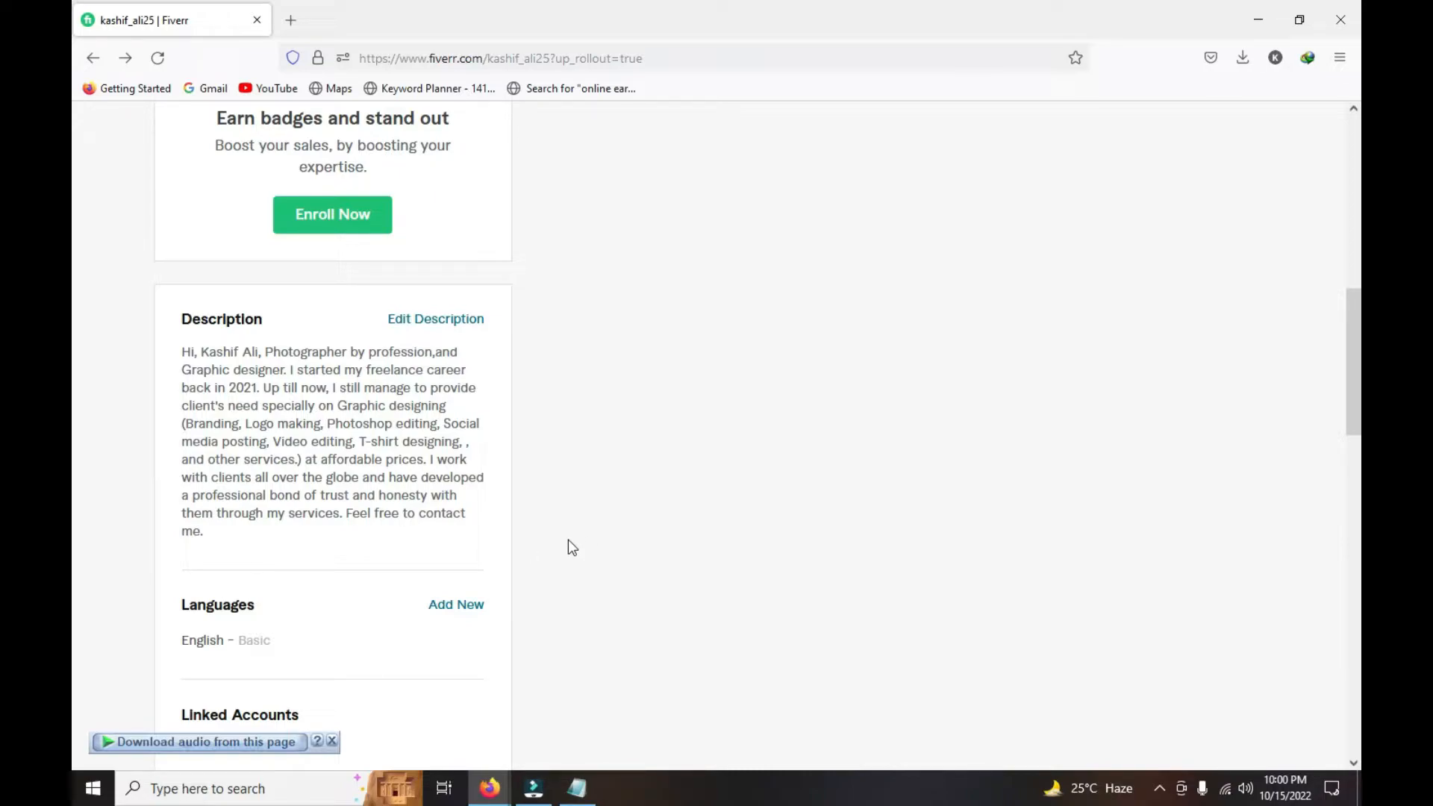
- Add Graphic design to the profile's skills with the experience level Expert
{"action": "scroll", "coordinate": [567, 548], "scroll_direction": "down", "scroll_amount": 3}
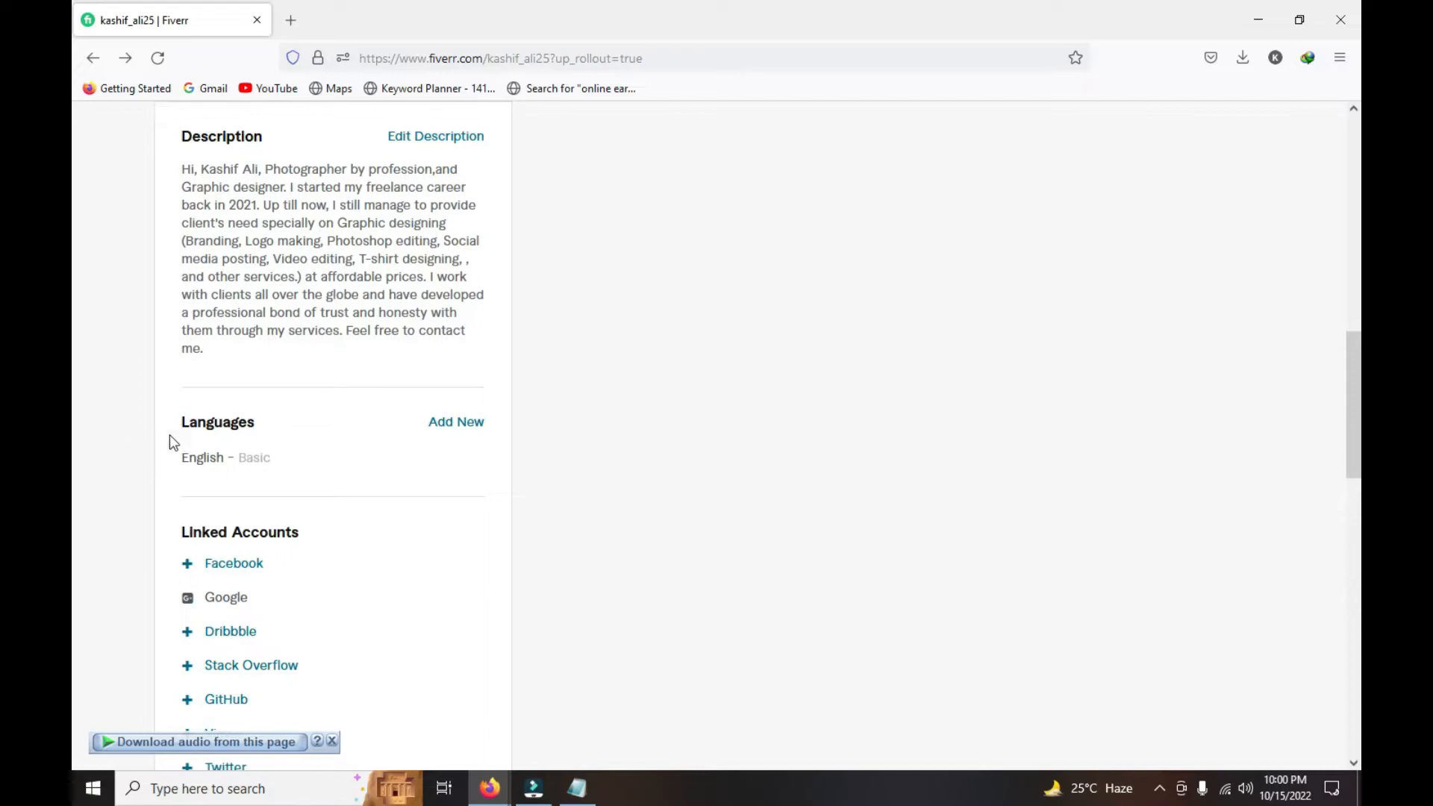
{"action": "mouse_move", "coordinate": [465, 534]}
{"action": "scroll", "coordinate": [627, 510], "scroll_direction": "down", "scroll_amount": 3}
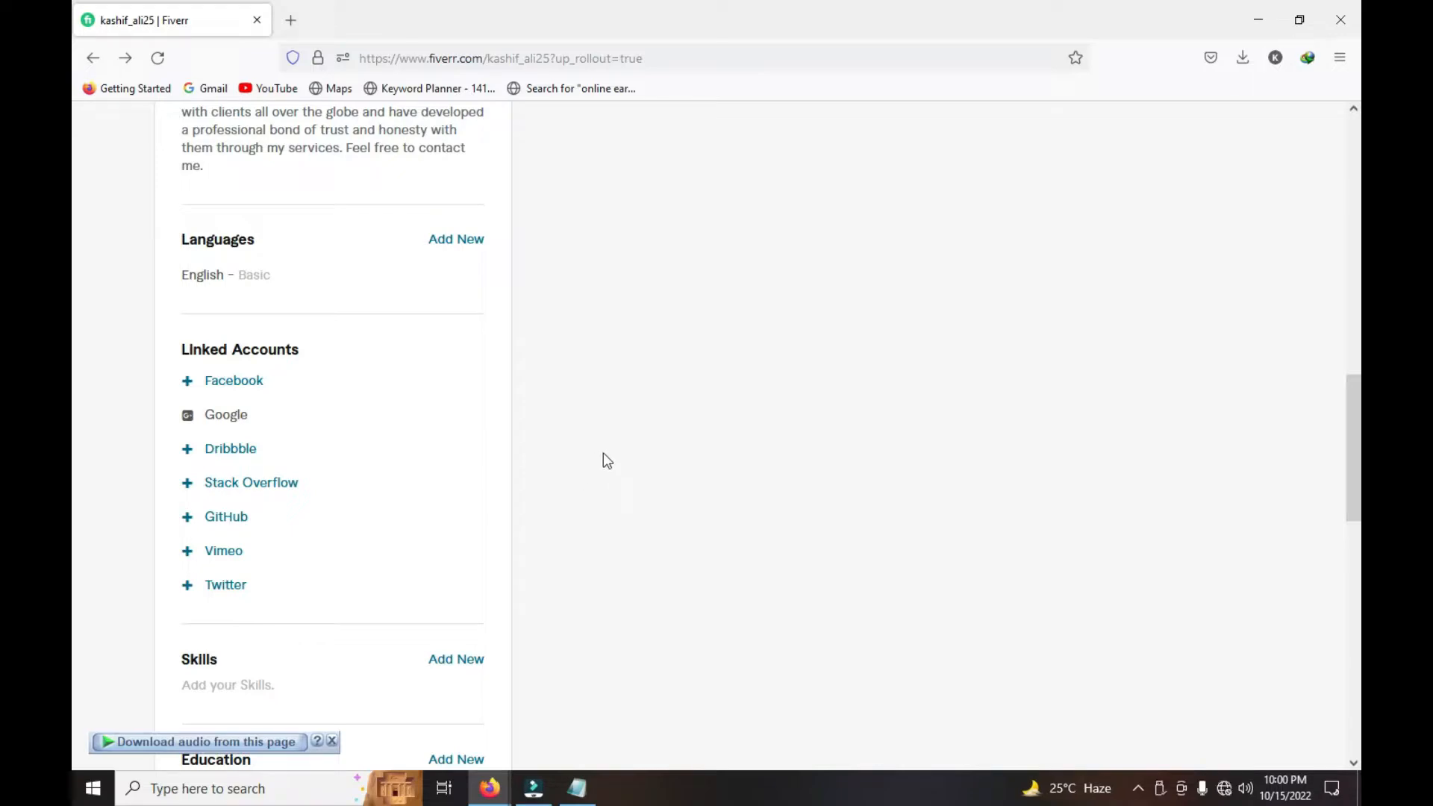
{"action": "scroll", "coordinate": [574, 455], "scroll_direction": "down", "scroll_amount": 3}
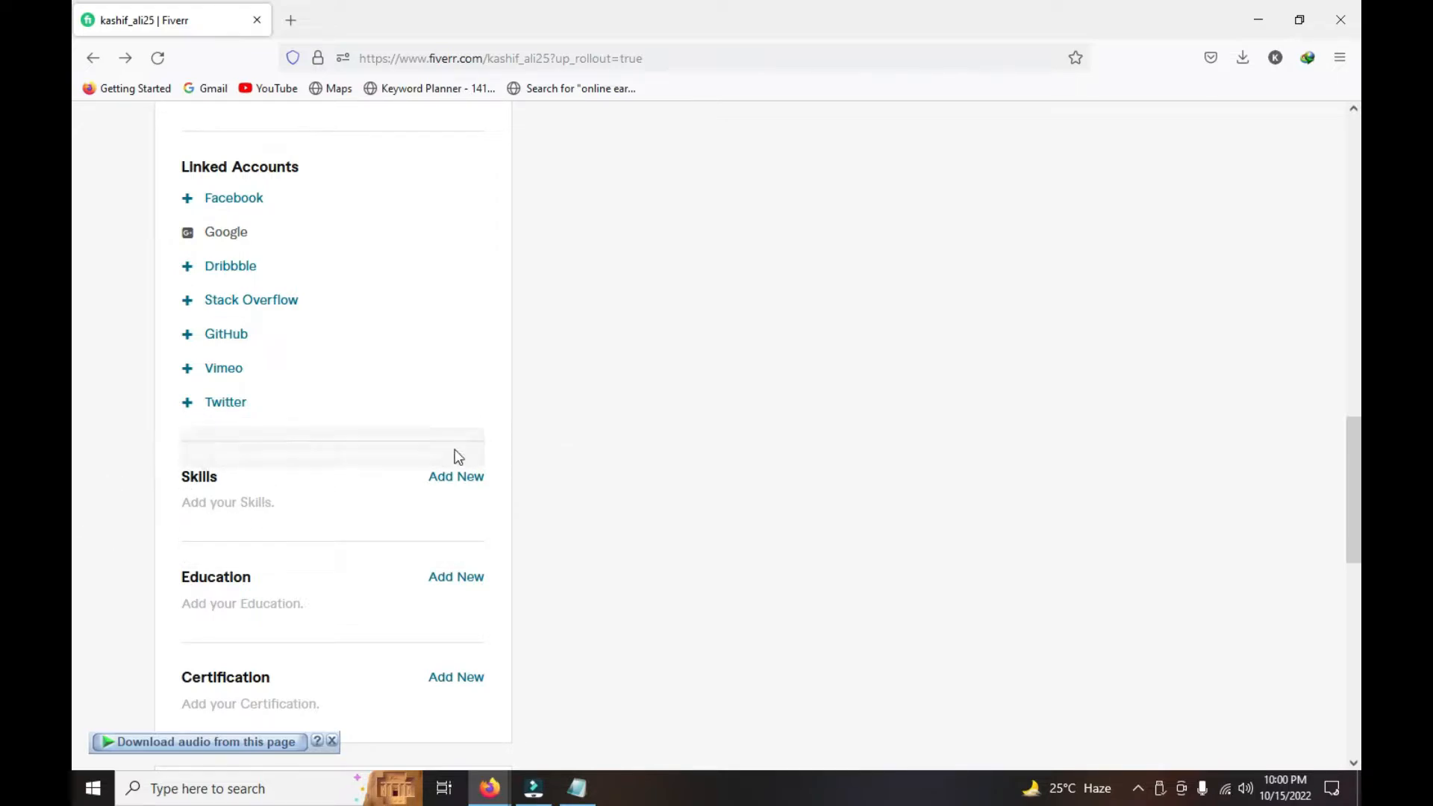
{"action": "left_click", "coordinate": [226, 501]}
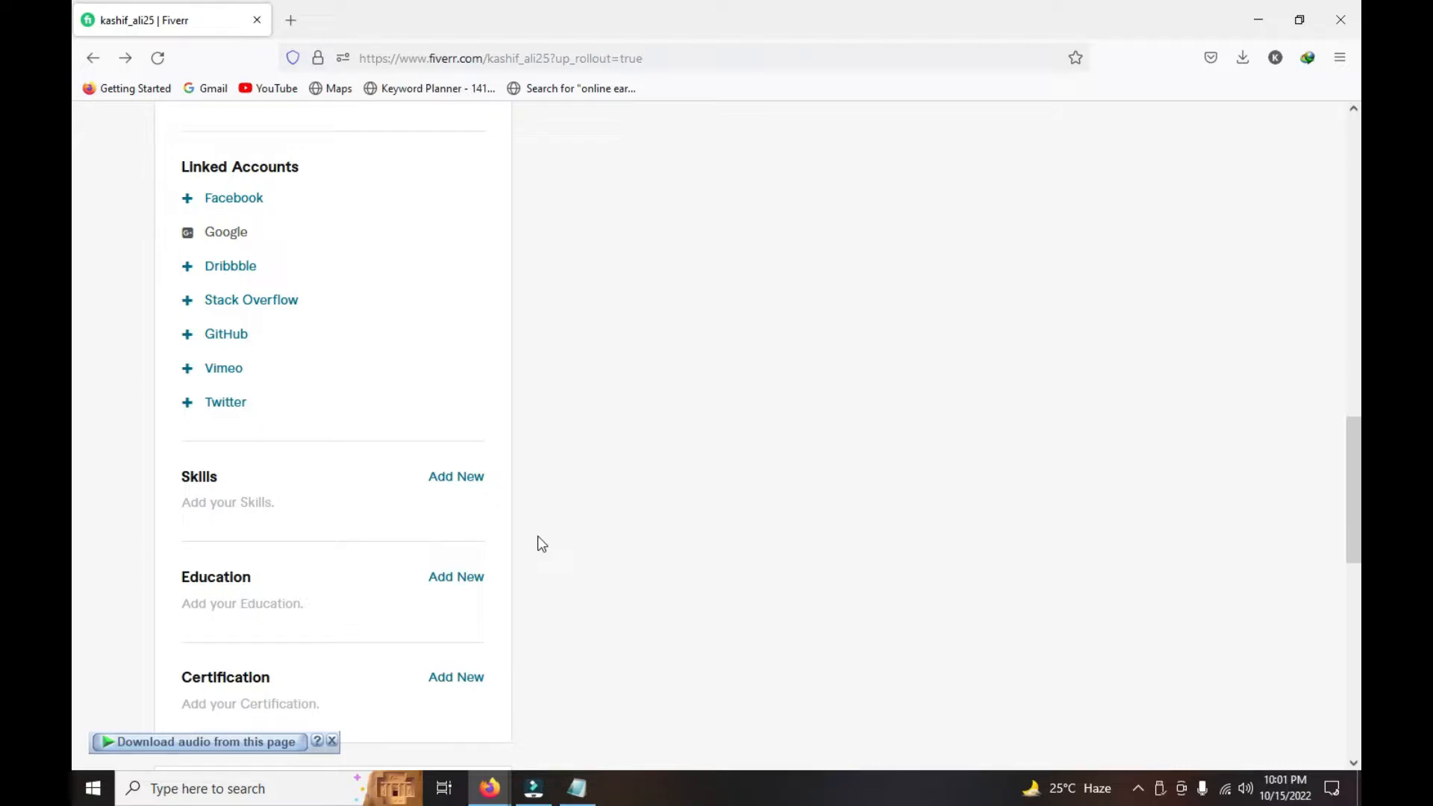
{"action": "left_click", "coordinate": [451, 476]}
{"action": "left_click", "coordinate": [313, 526]}
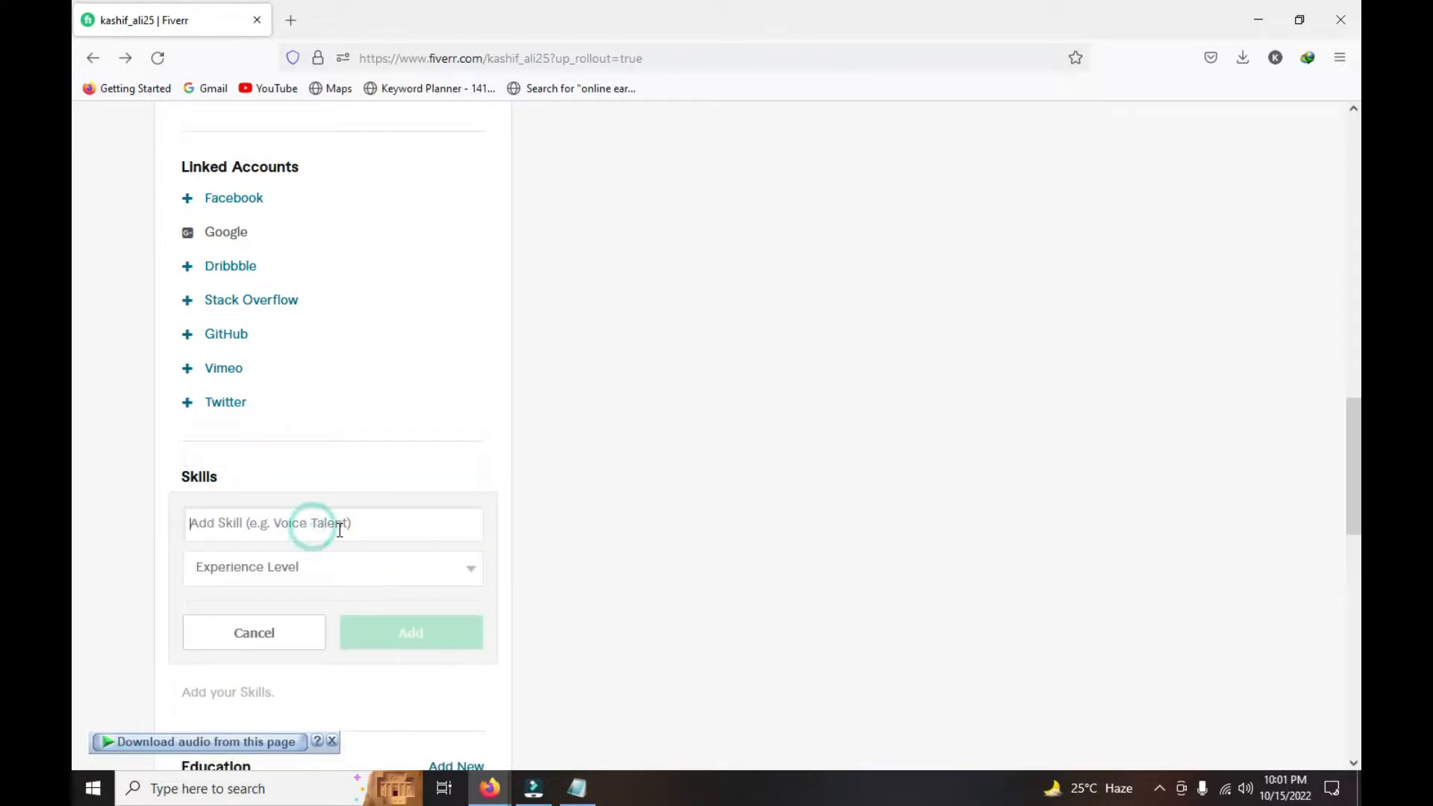
{"action": "type", "text": "Graph"}
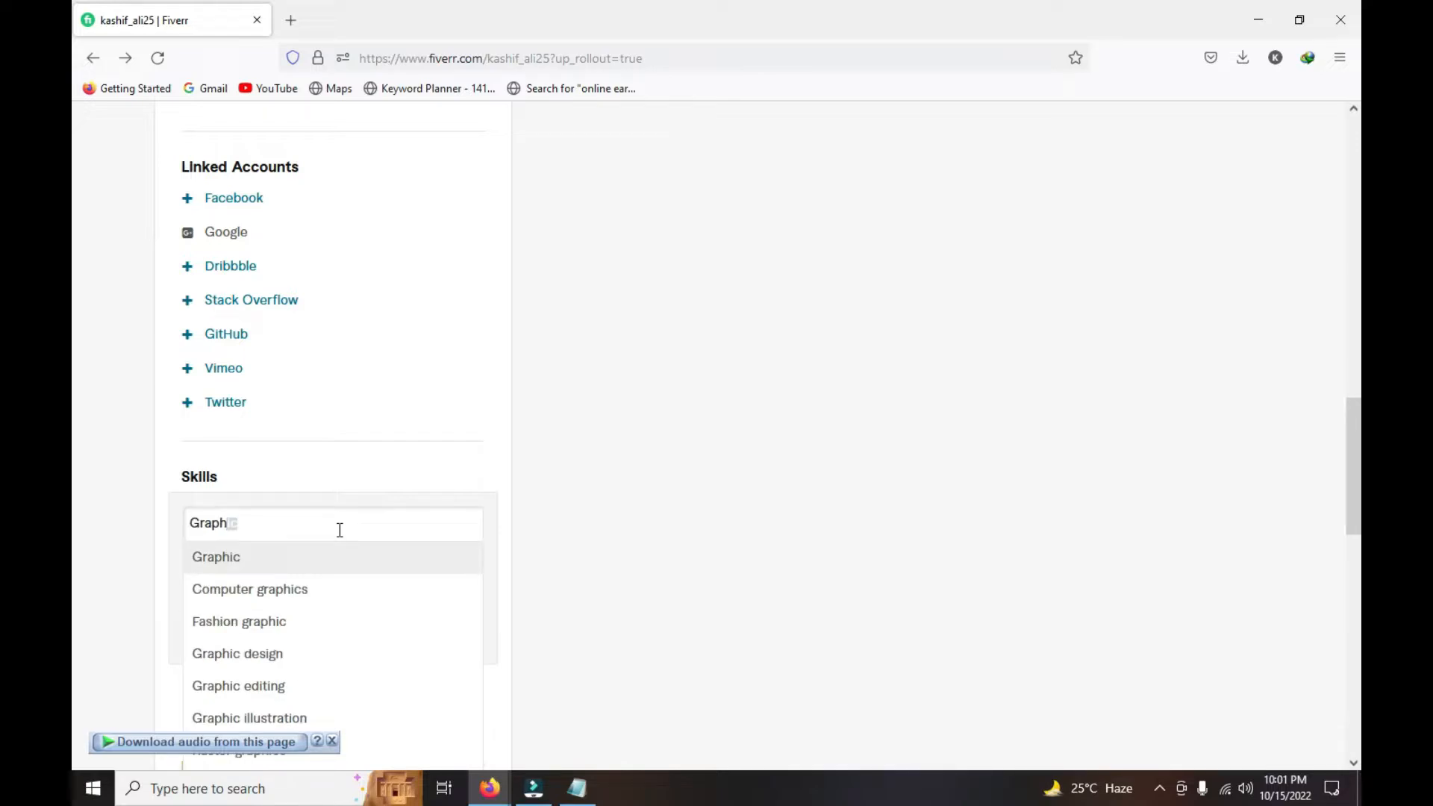
{"action": "key", "text": "Down"}
{"action": "key", "text": "Down"}
{"action": "key", "text": "Down"}
{"action": "key", "text": "Return"}
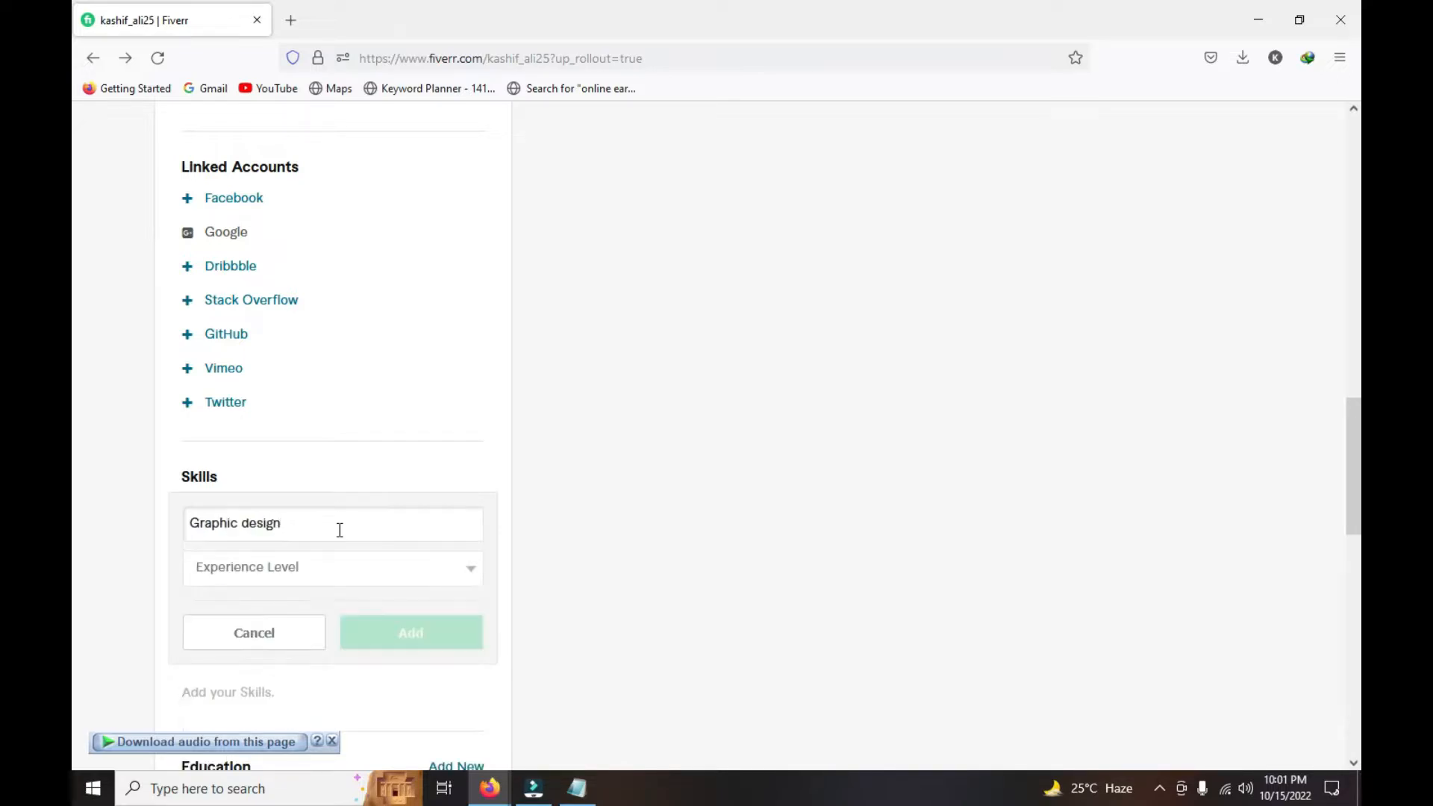
{"action": "left_click", "coordinate": [348, 569]}
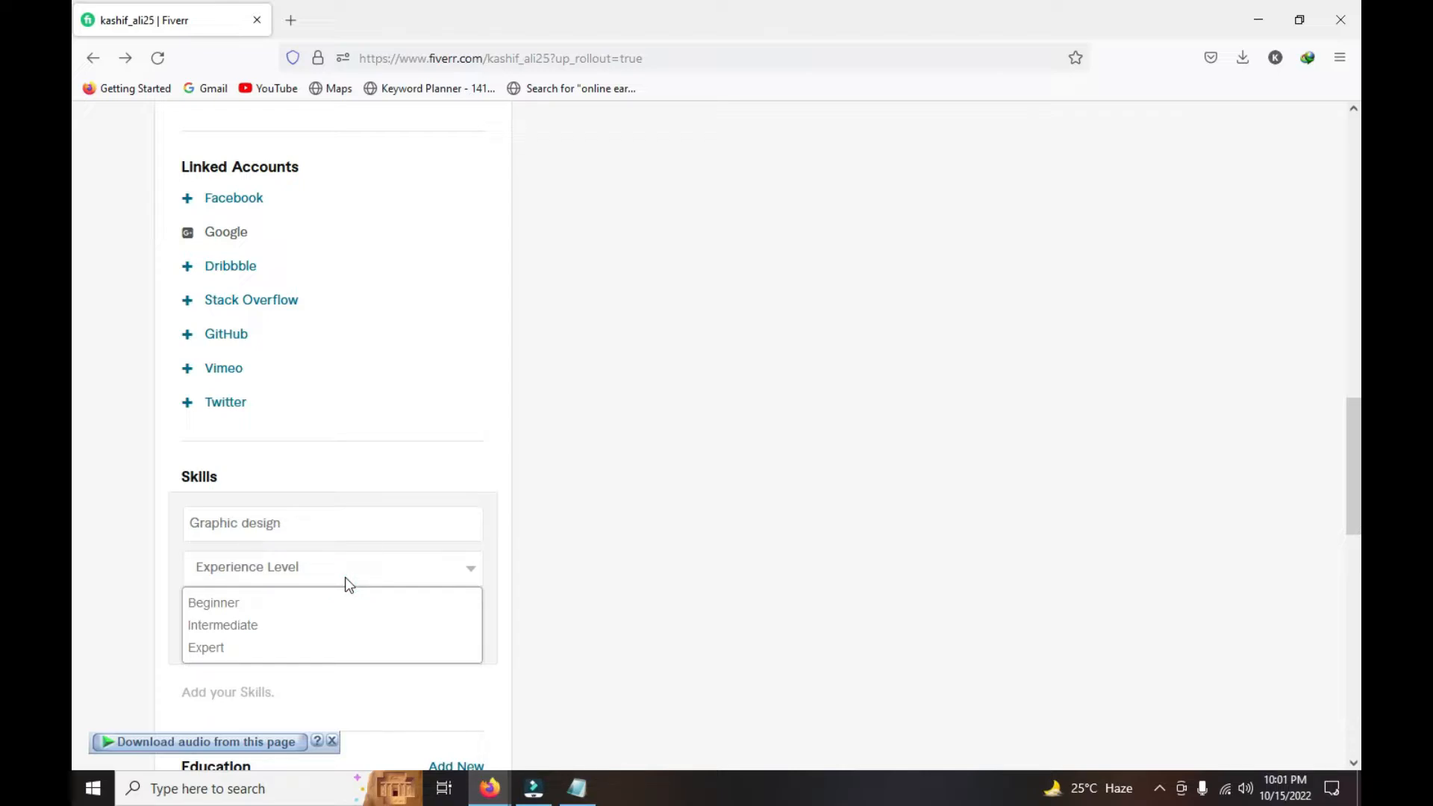
{"action": "left_click", "coordinate": [237, 644]}
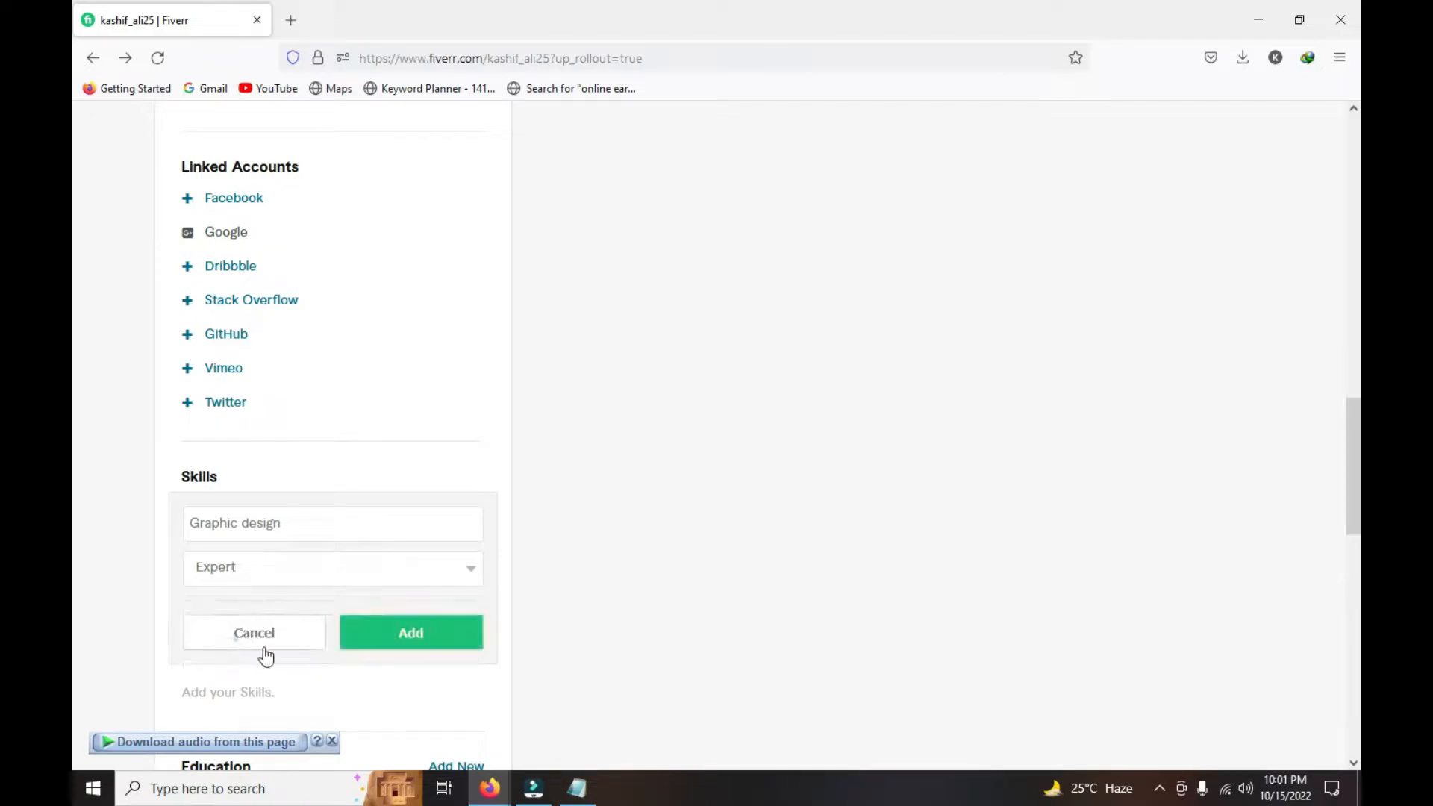
{"action": "left_click", "coordinate": [411, 631]}
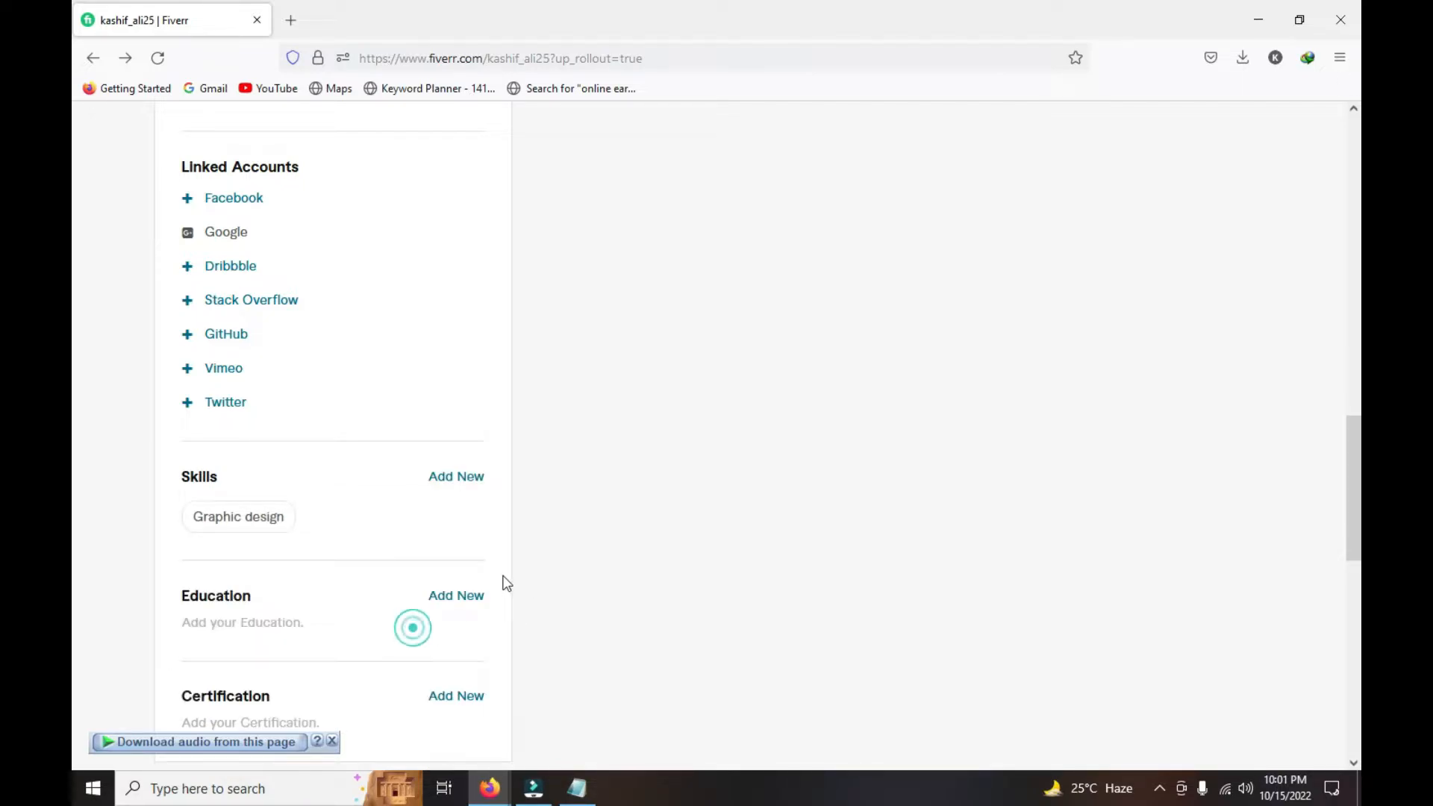
- Add an education entry for Superior University in Pakistan: M.A. in Communicationsjournalism, graduated 2020
{"action": "scroll", "coordinate": [528, 541], "scroll_direction": "down", "scroll_amount": 2}
{"action": "left_click", "coordinate": [453, 506]}
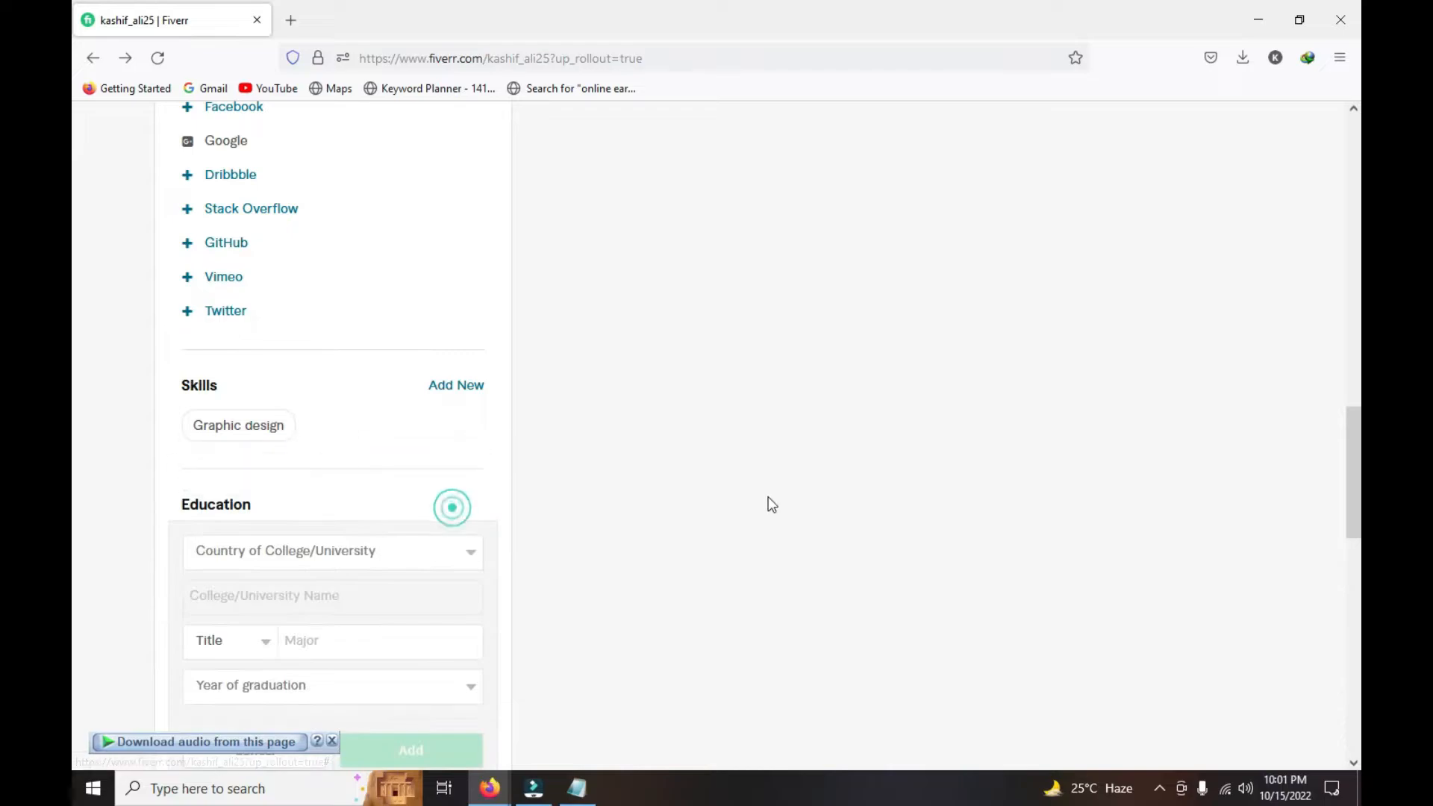
{"action": "left_click", "coordinate": [387, 558]}
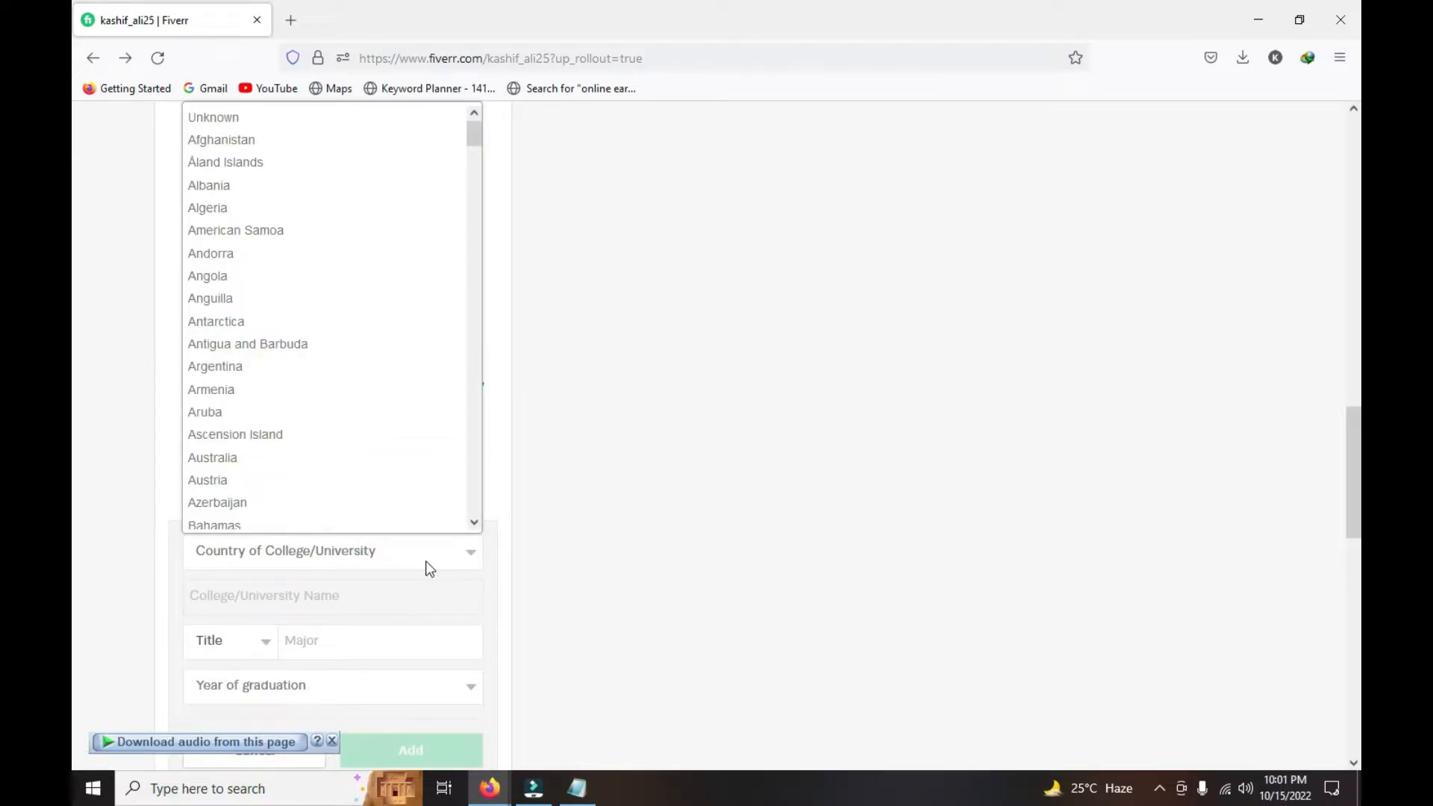
{"action": "key", "text": "p"}
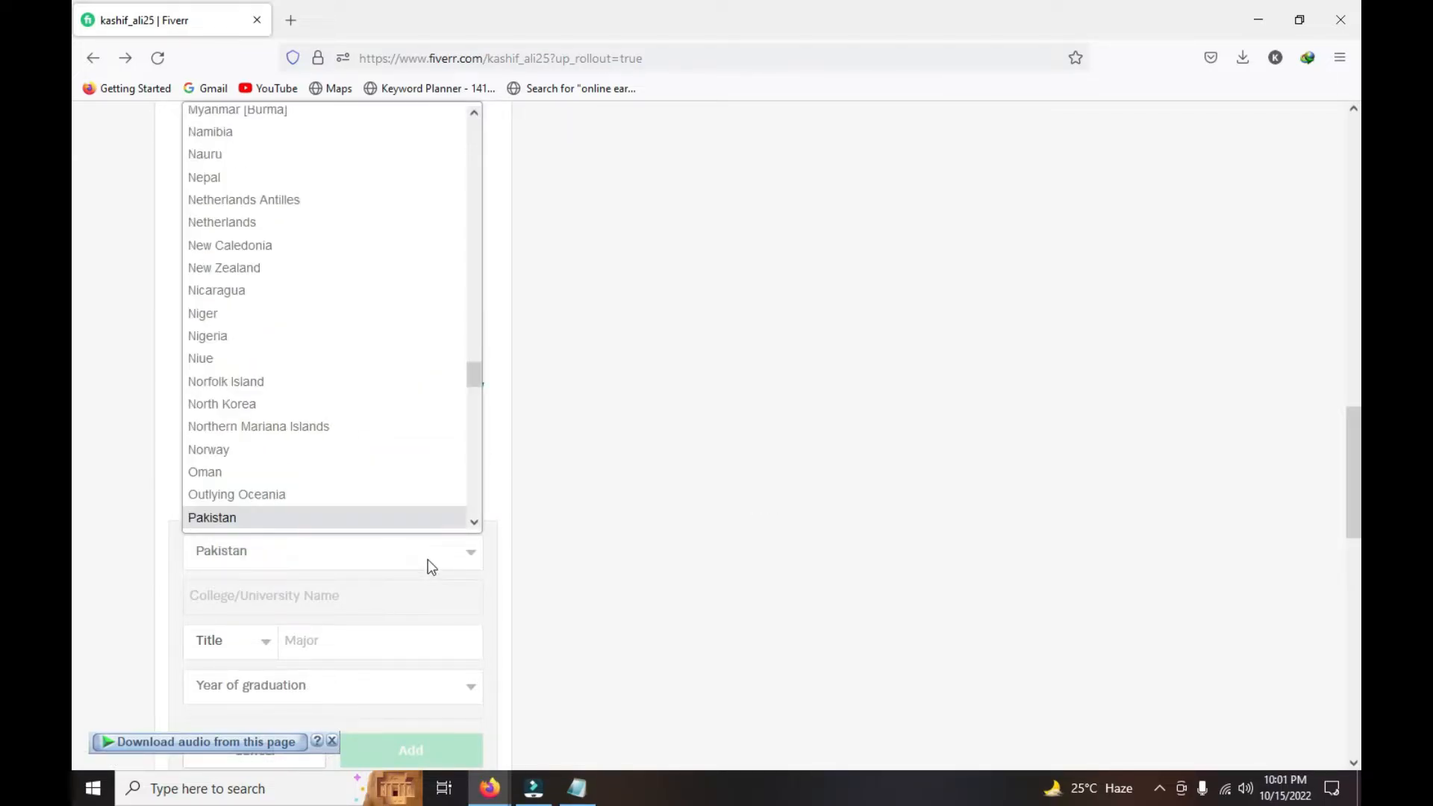
{"action": "left_click", "coordinate": [403, 527]}
{"action": "left_click", "coordinate": [365, 599]}
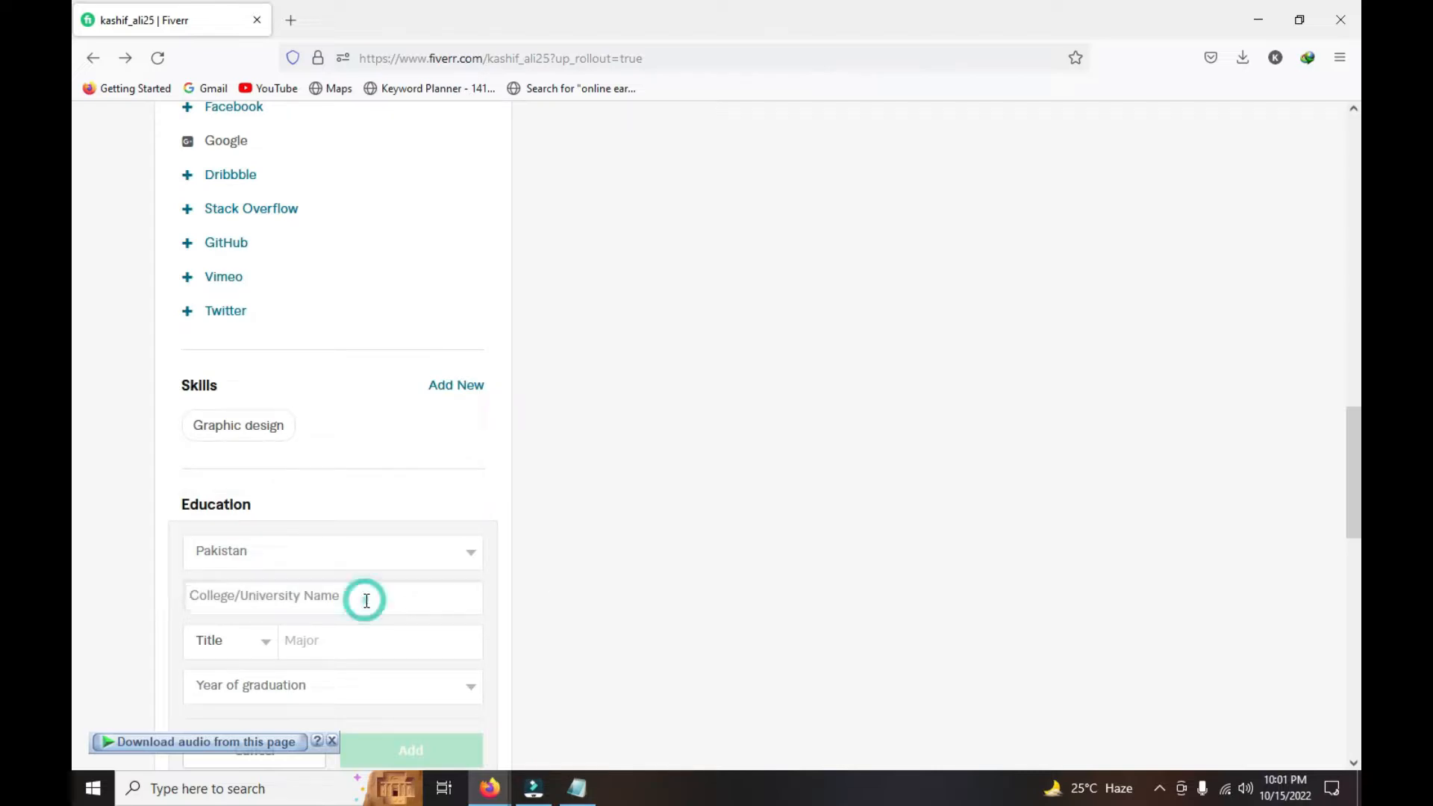
{"action": "type", "text": "Supero"}
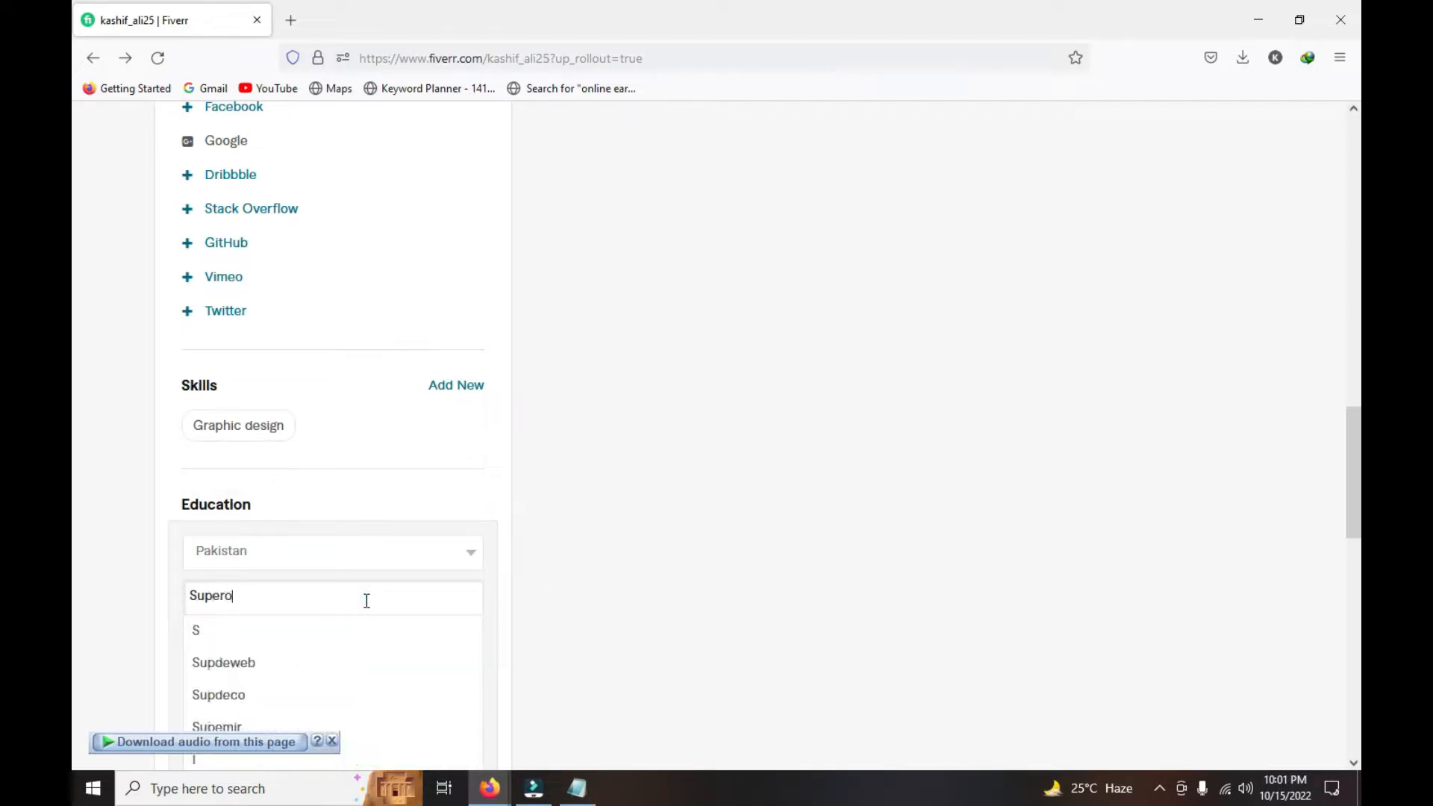
{"action": "key", "text": "BackSpace"}
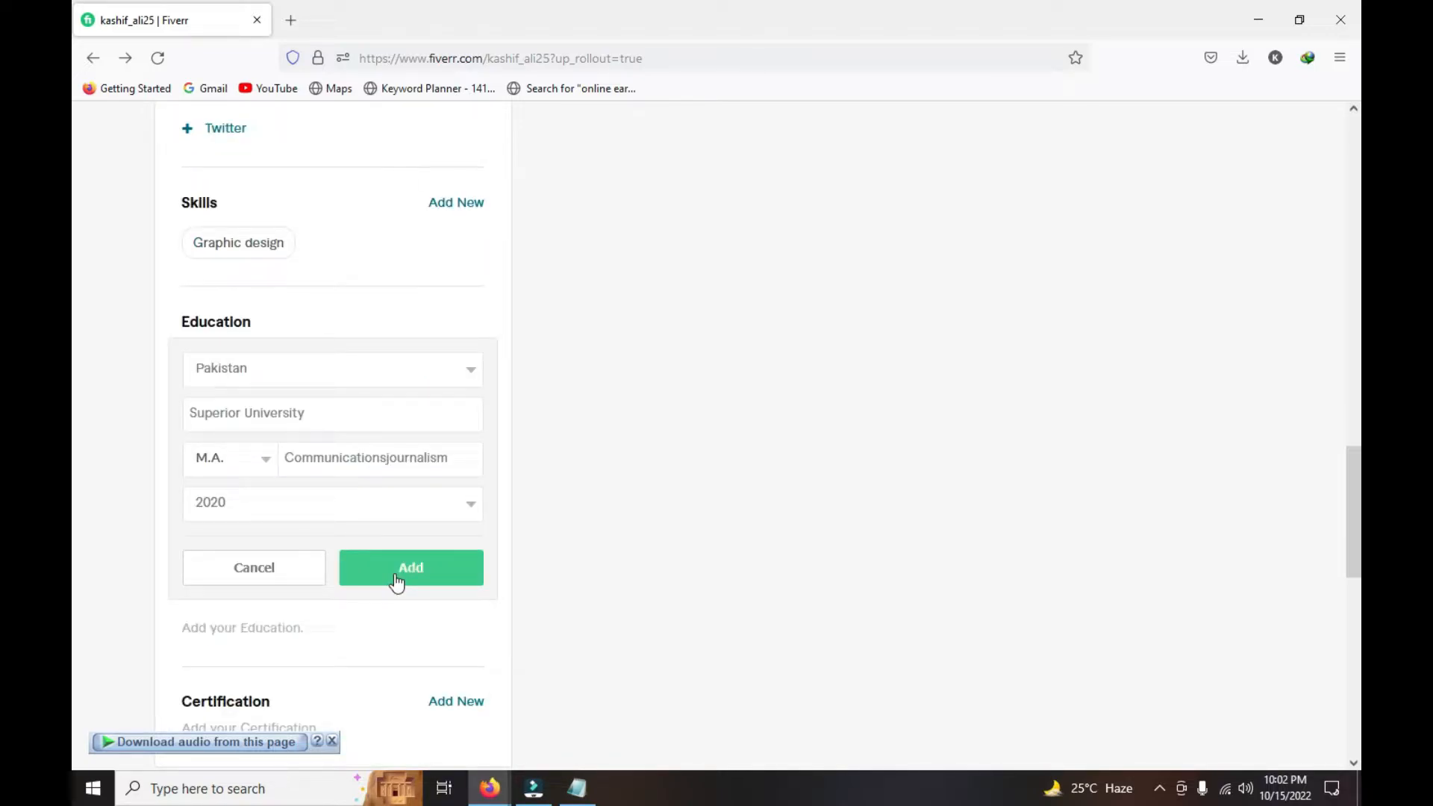
{"action": "left_click", "coordinate": [396, 582]}
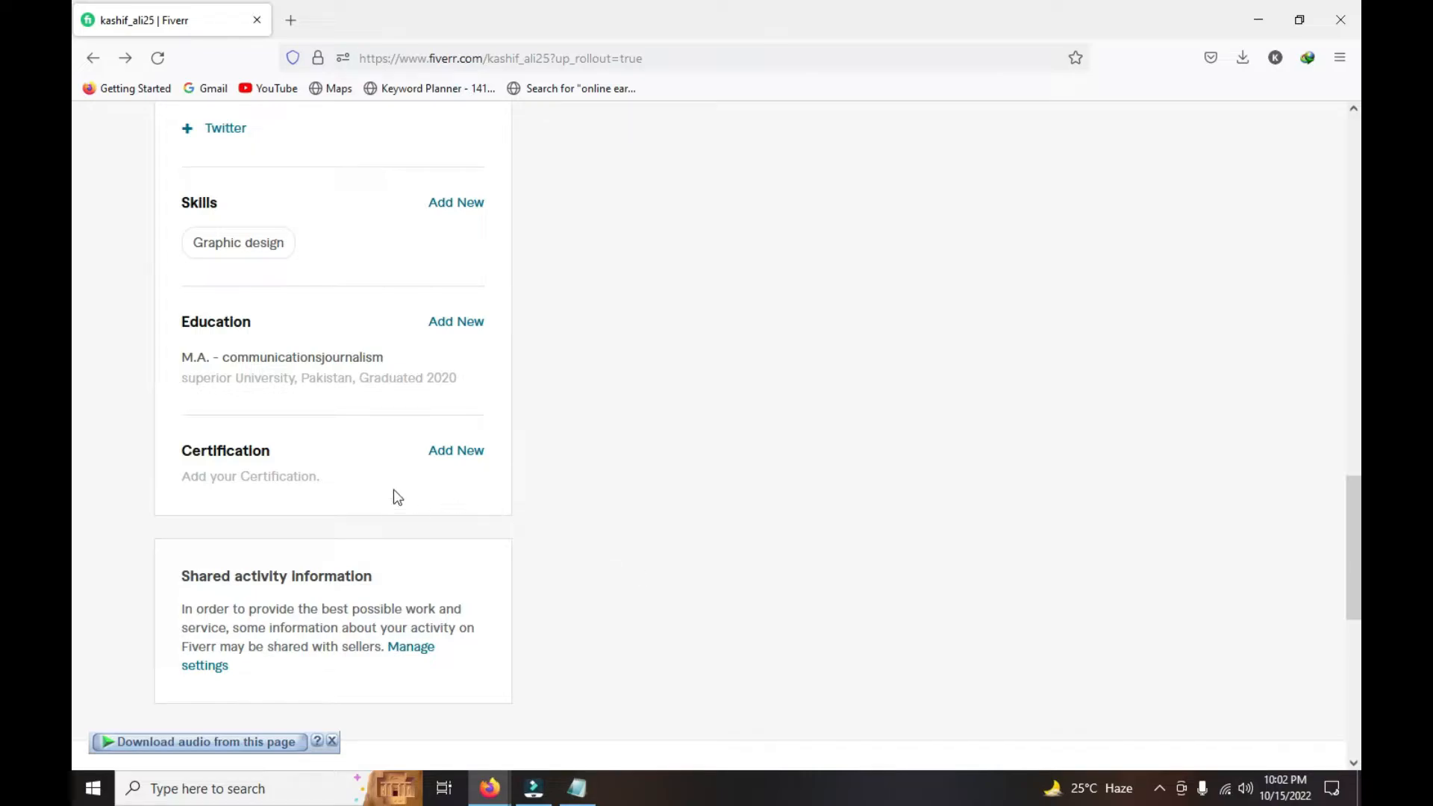
- Start creating a new gig from the profile's Active Gigs section
{"action": "scroll", "coordinate": [433, 519], "scroll_direction": "down", "scroll_amount": 4}
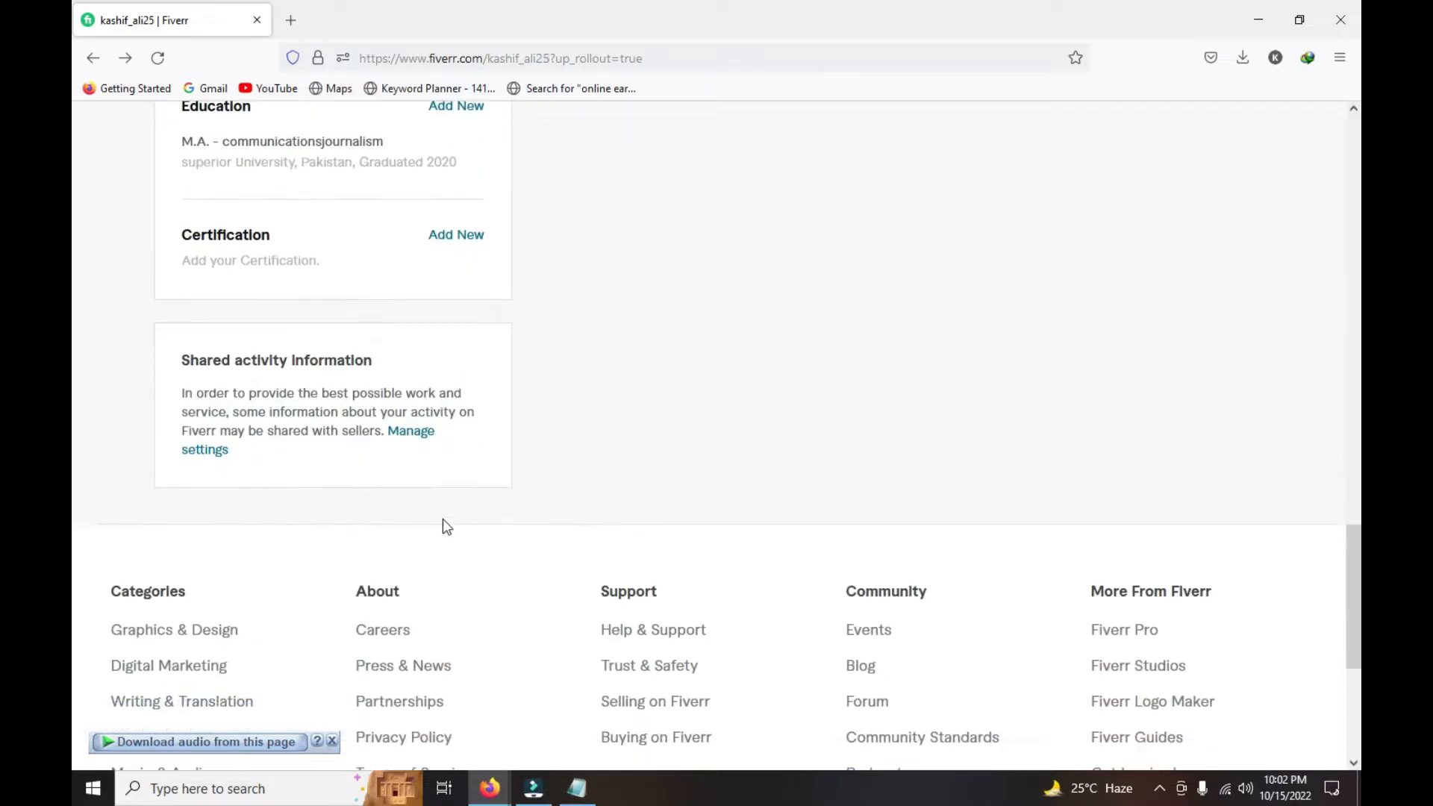
{"action": "scroll", "coordinate": [634, 470], "scroll_direction": "up", "scroll_amount": 6}
{"action": "scroll", "coordinate": [634, 465], "scroll_direction": "up", "scroll_amount": 10}
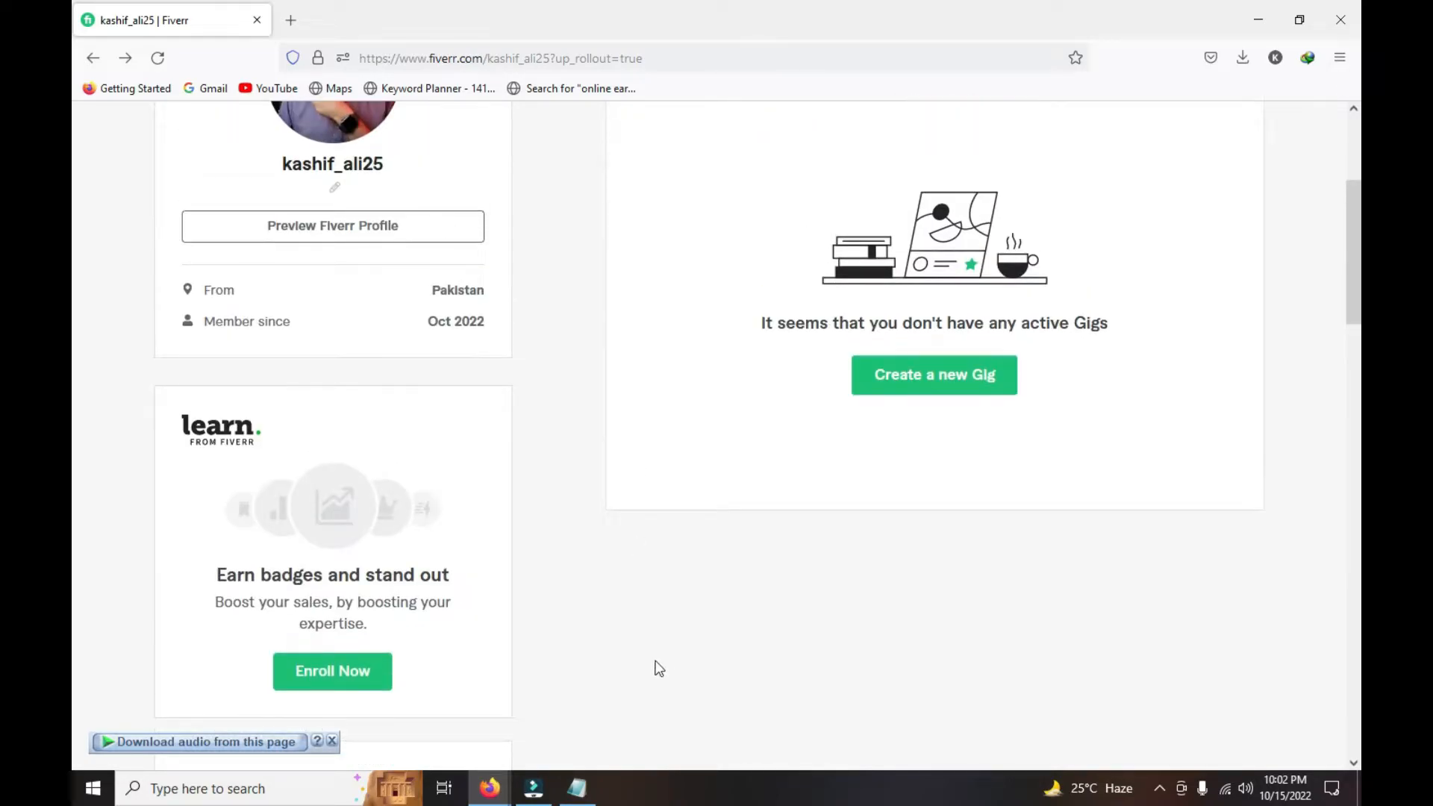
{"action": "scroll", "coordinate": [631, 745], "scroll_direction": "up", "scroll_amount": 1}
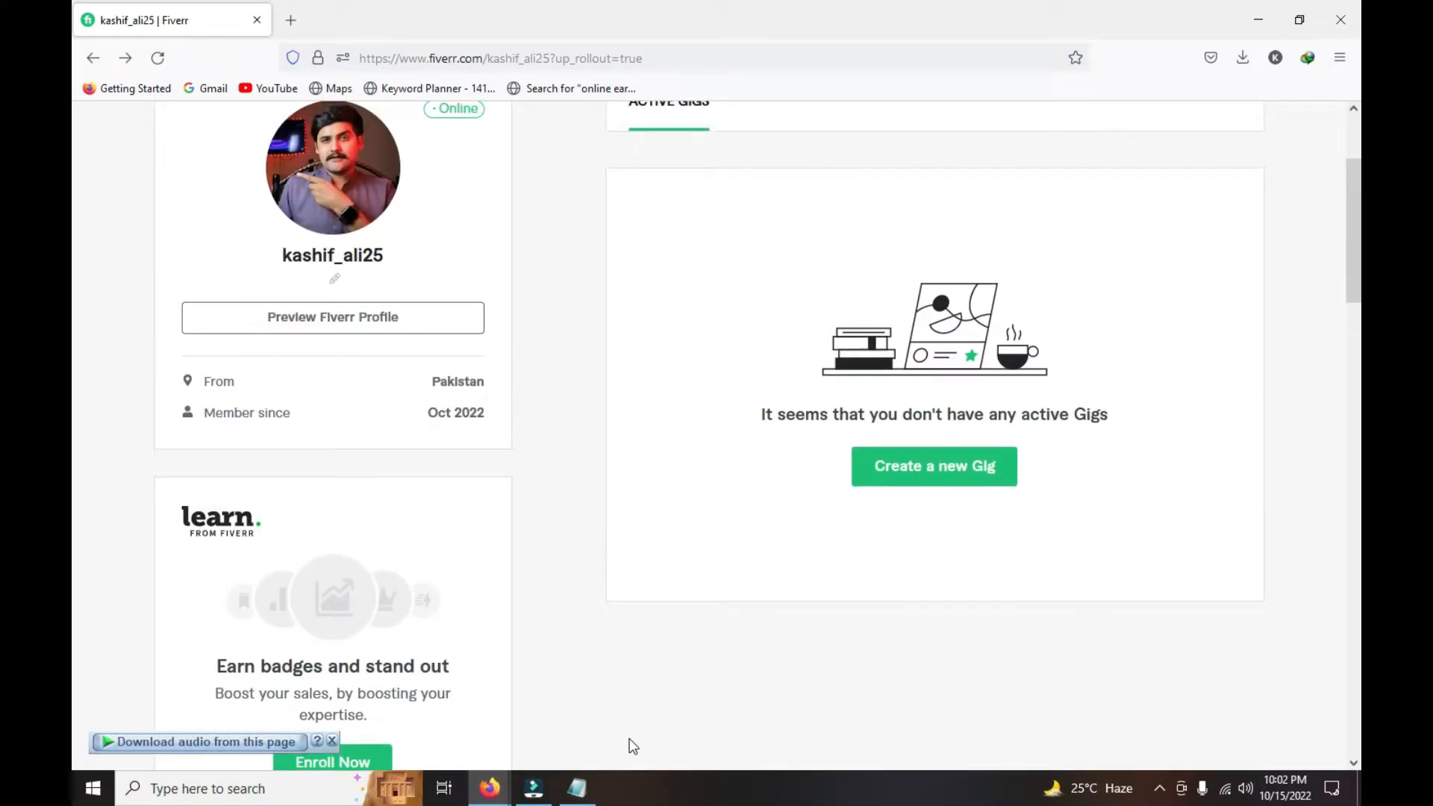
{"action": "scroll", "coordinate": [634, 742], "scroll_direction": "up", "scroll_amount": 2}
{"action": "left_click", "coordinate": [892, 650]}
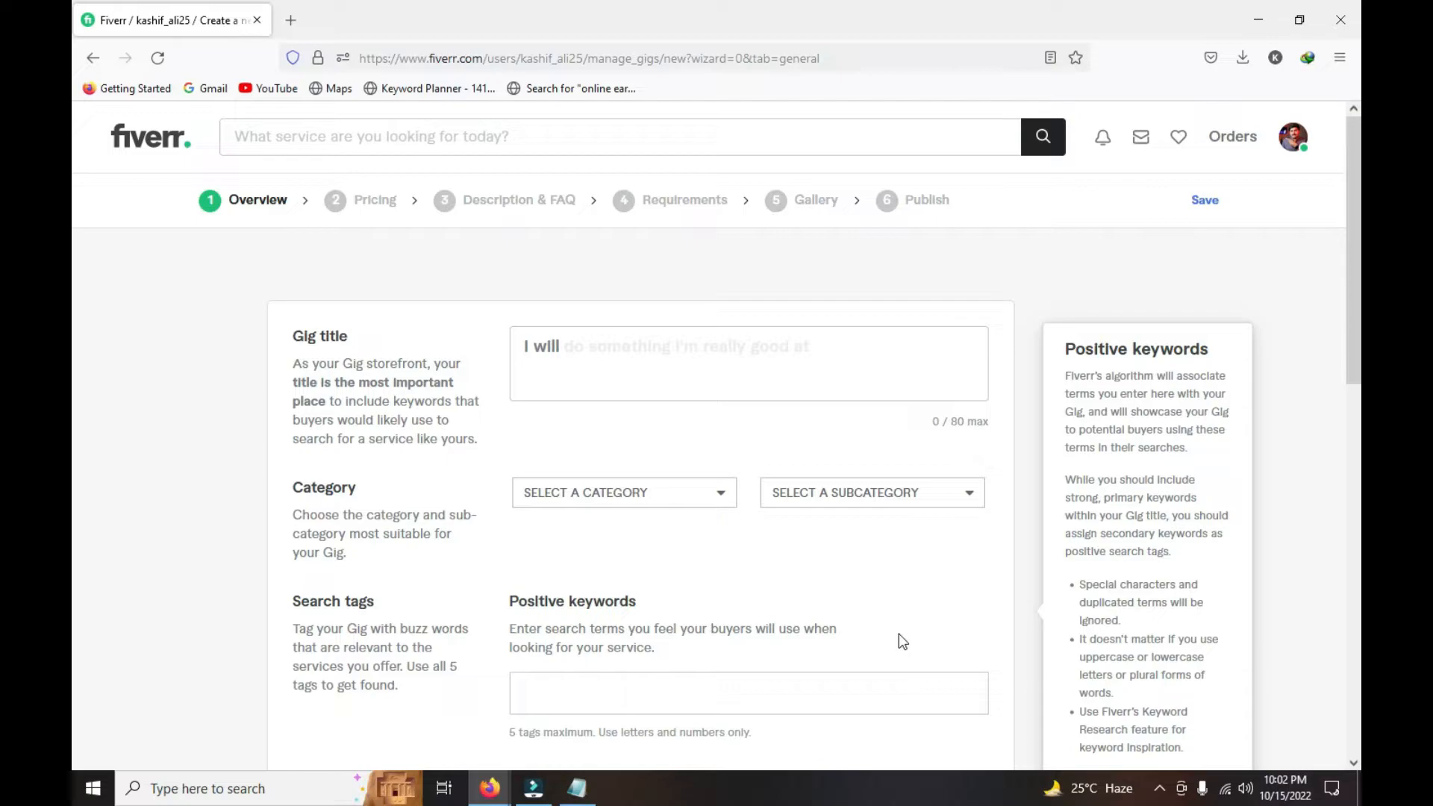
- Complete the gig title as "I will design all categories creative HD thumbnails"
{"action": "left_click", "coordinate": [728, 355]}
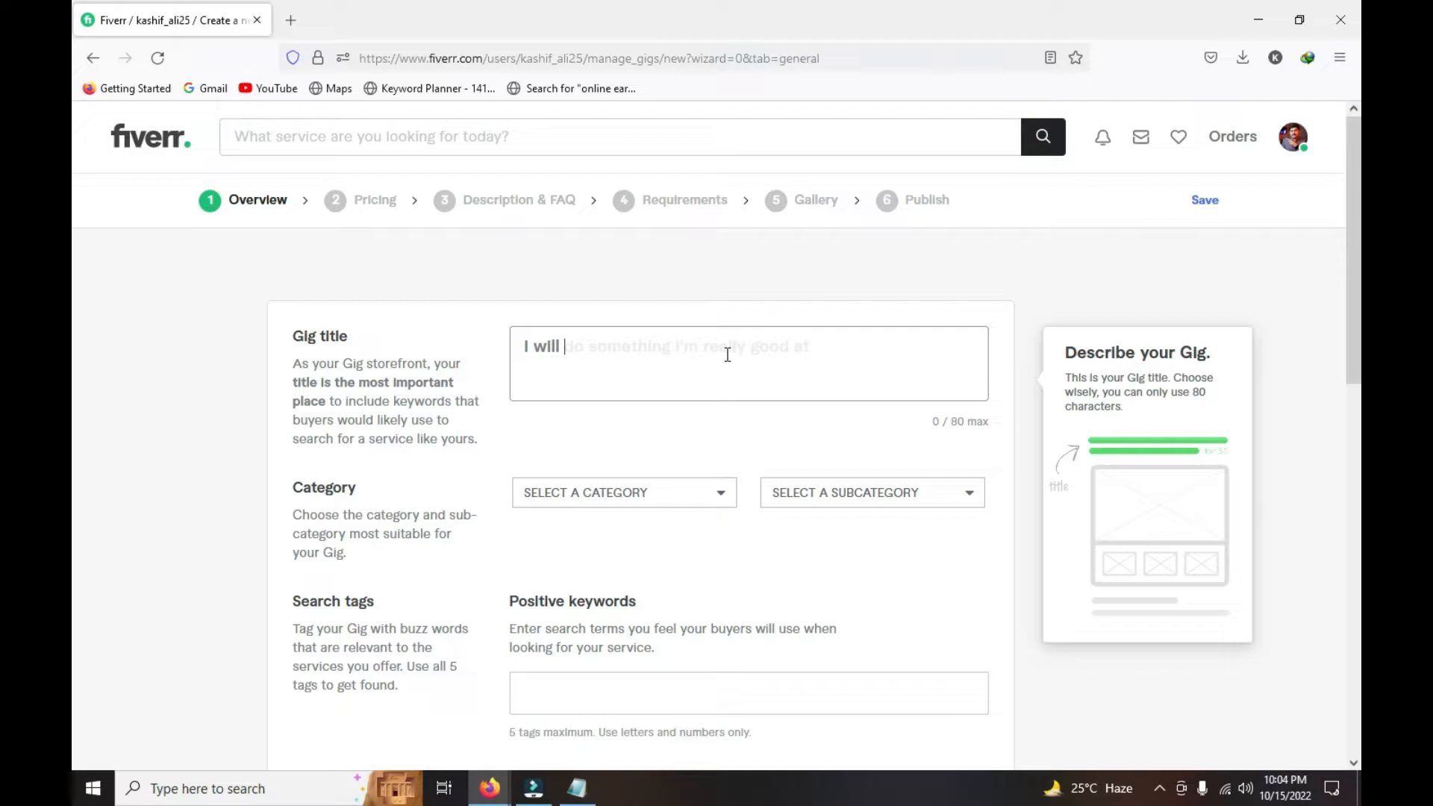
{"action": "type", "text": "dwes"}
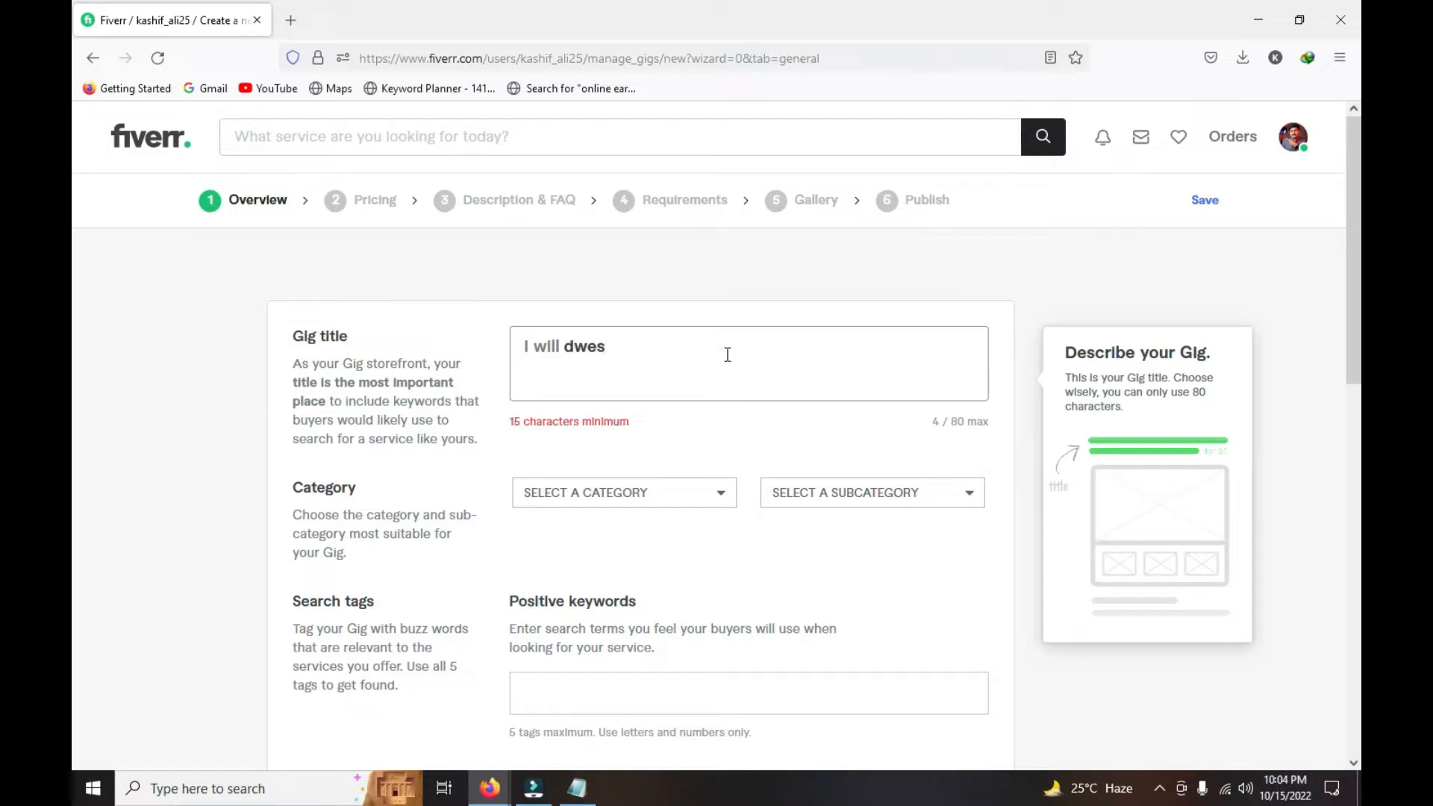
{"action": "key", "text": "BackSpace"}
{"action": "key", "text": "BackSpace"}
{"action": "key", "text": "BackSpace"}
{"action": "type", "text": "esign creative HD thumbnails"}
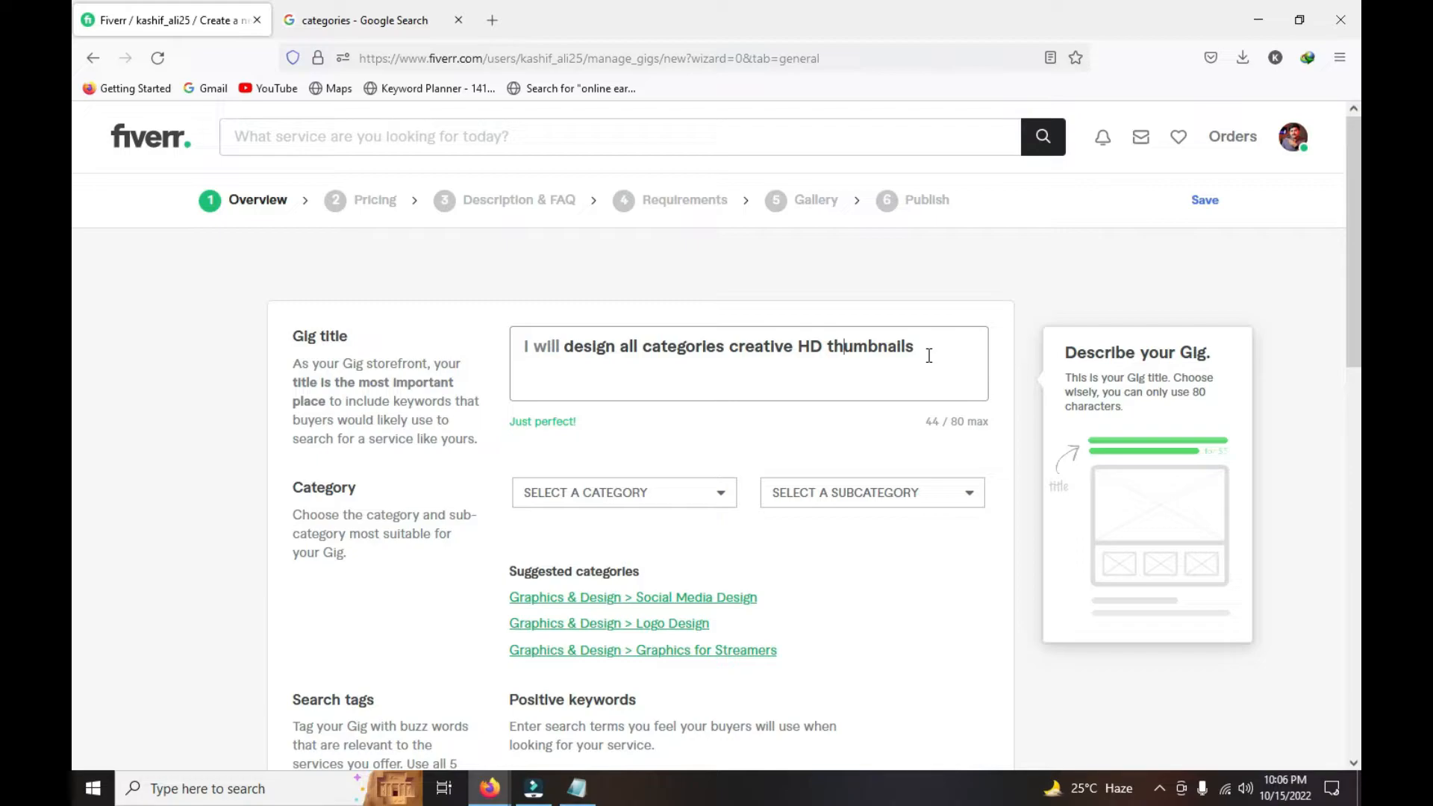
- Set the gig's category to Graphics & Design and its subcategory to Other
{"action": "left_click", "coordinate": [700, 502]}
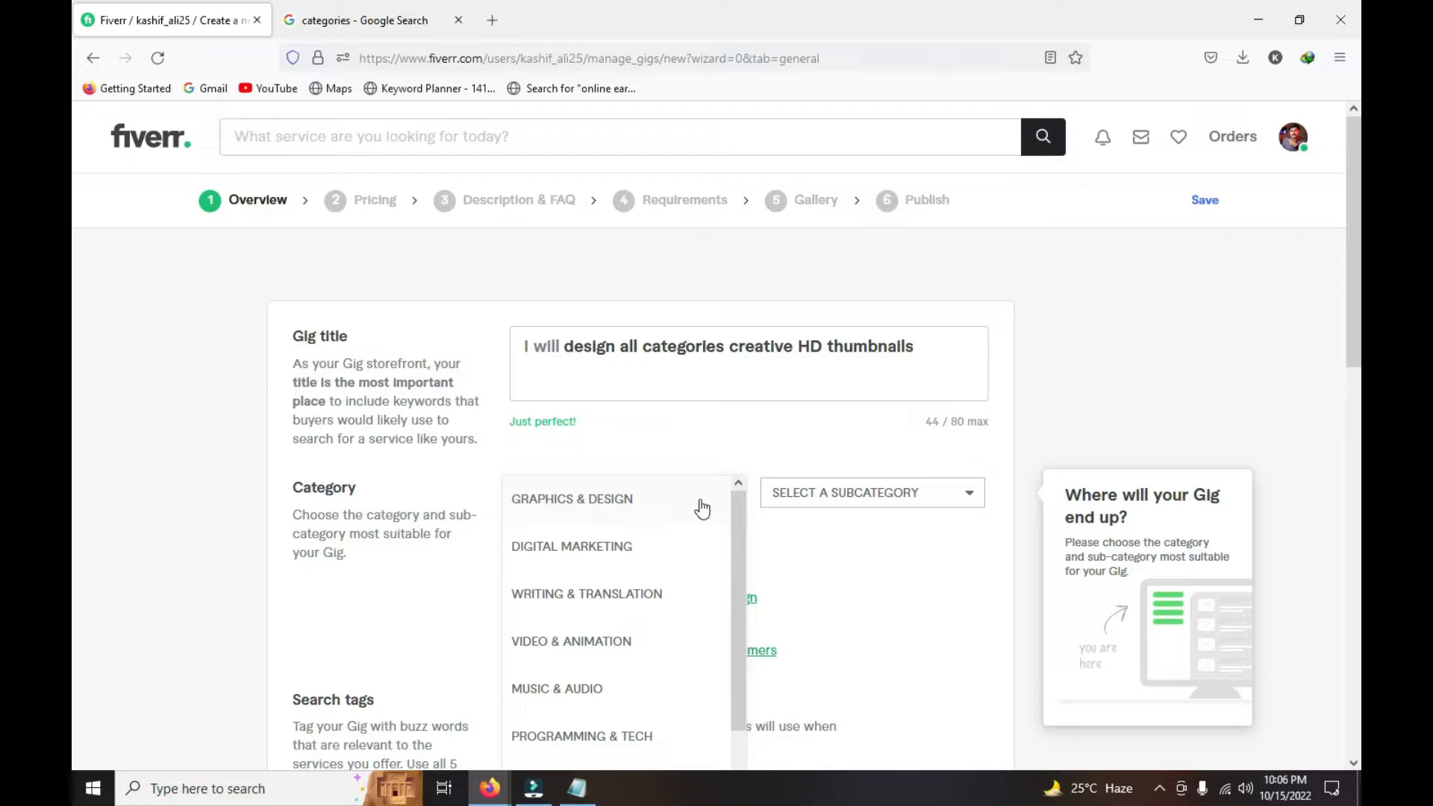
{"action": "left_click", "coordinate": [612, 499]}
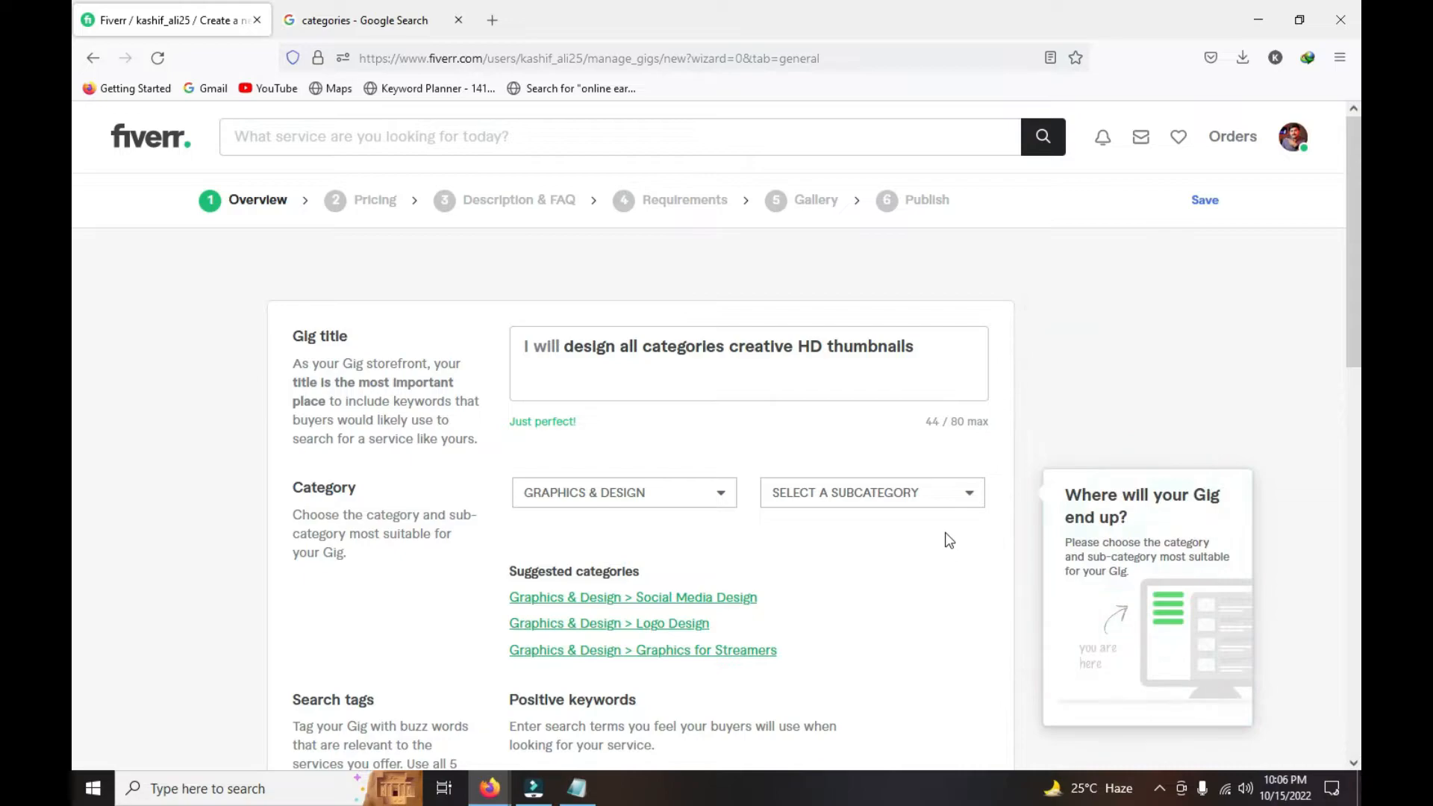
{"action": "left_click", "coordinate": [969, 495]}
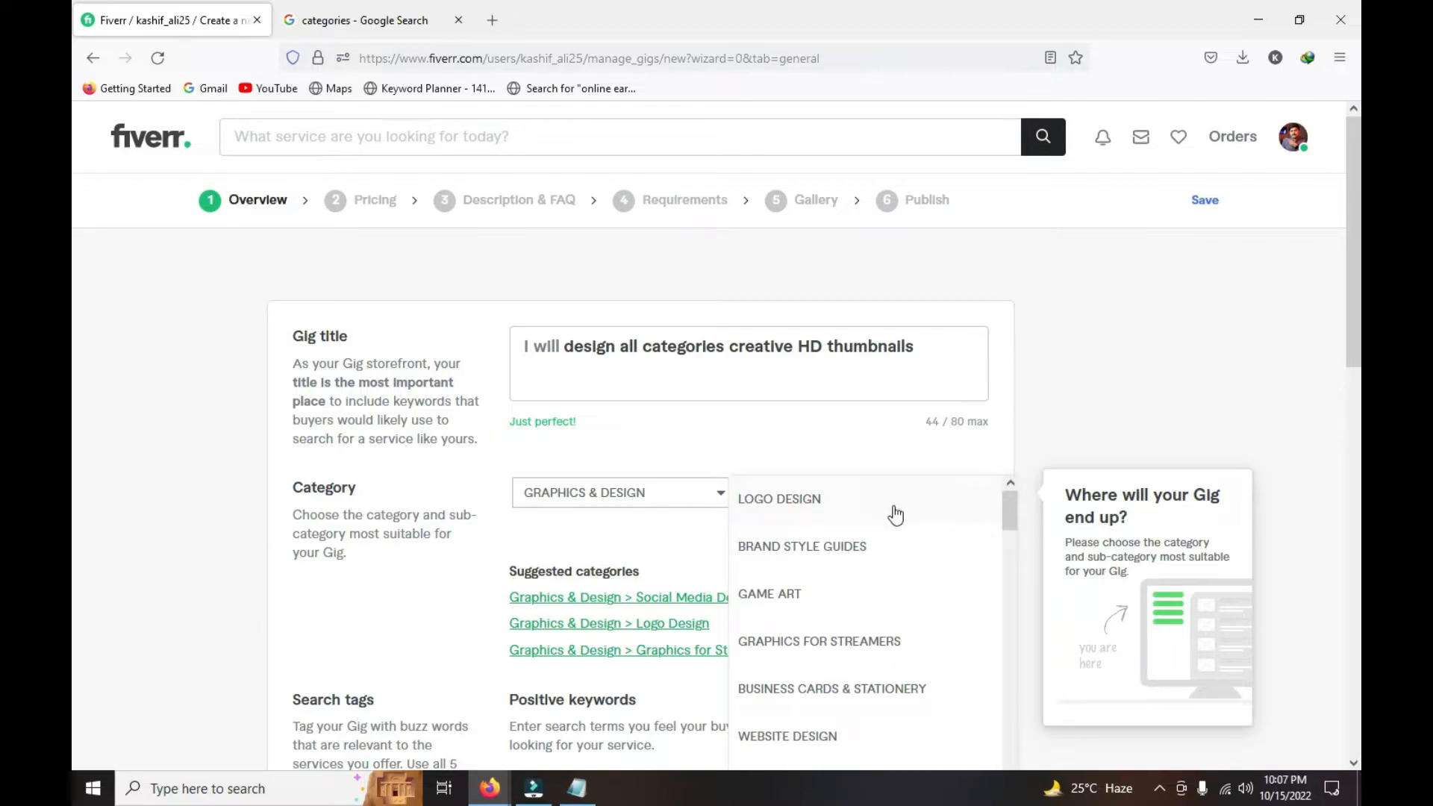
{"action": "scroll", "coordinate": [902, 562], "scroll_direction": "down", "scroll_amount": 1}
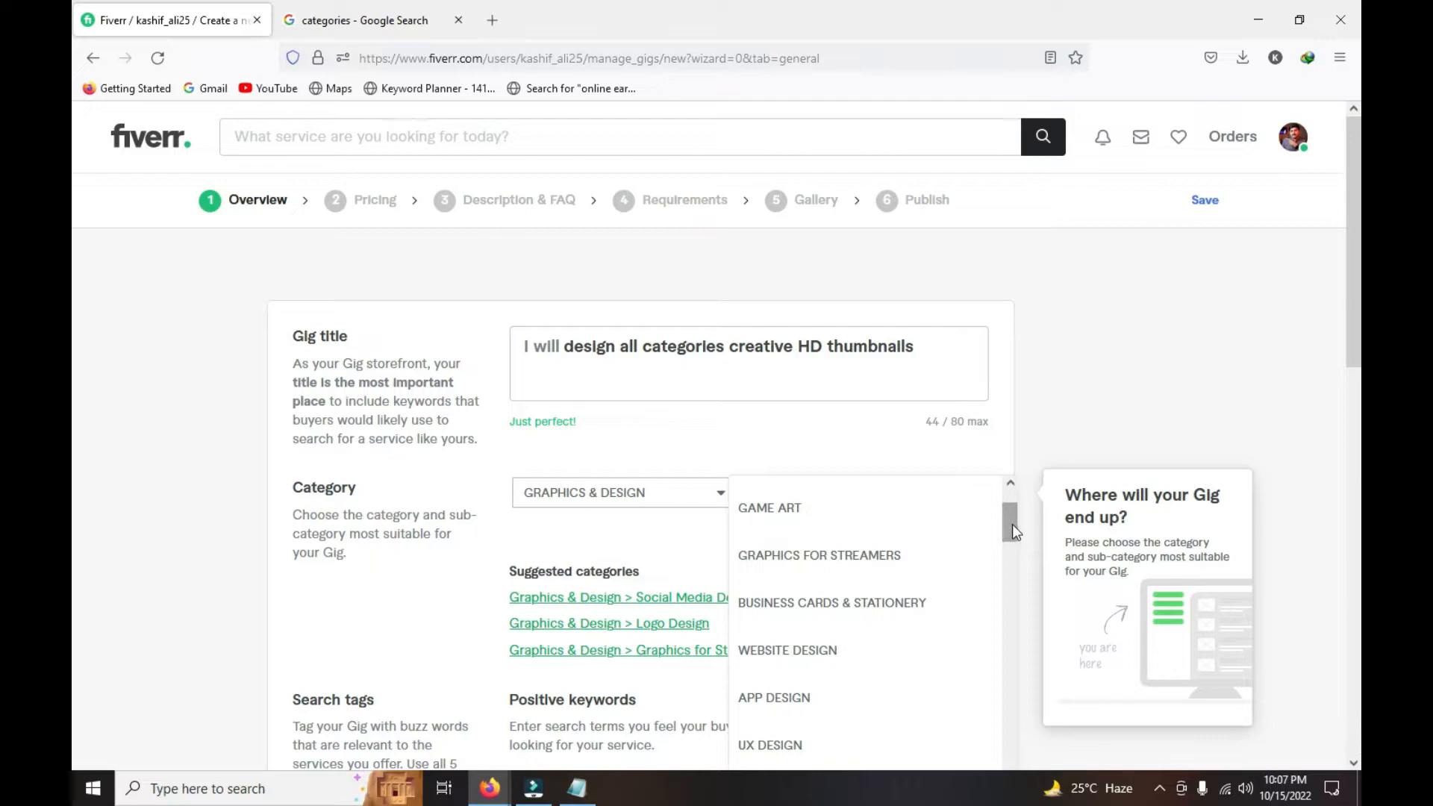
{"action": "scroll", "coordinate": [1014, 530], "scroll_direction": "down", "scroll_amount": 6}
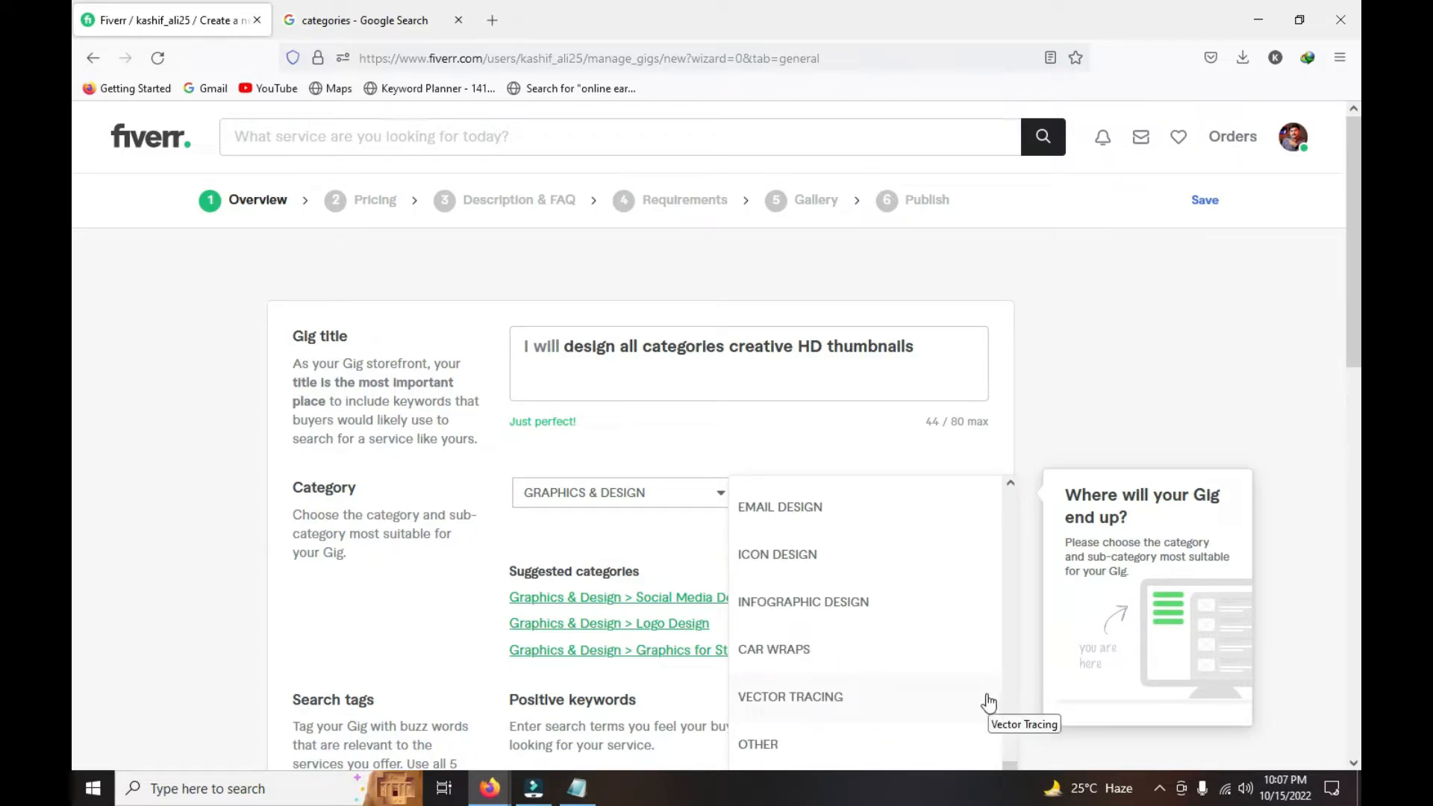
{"action": "left_click", "coordinate": [782, 746]}
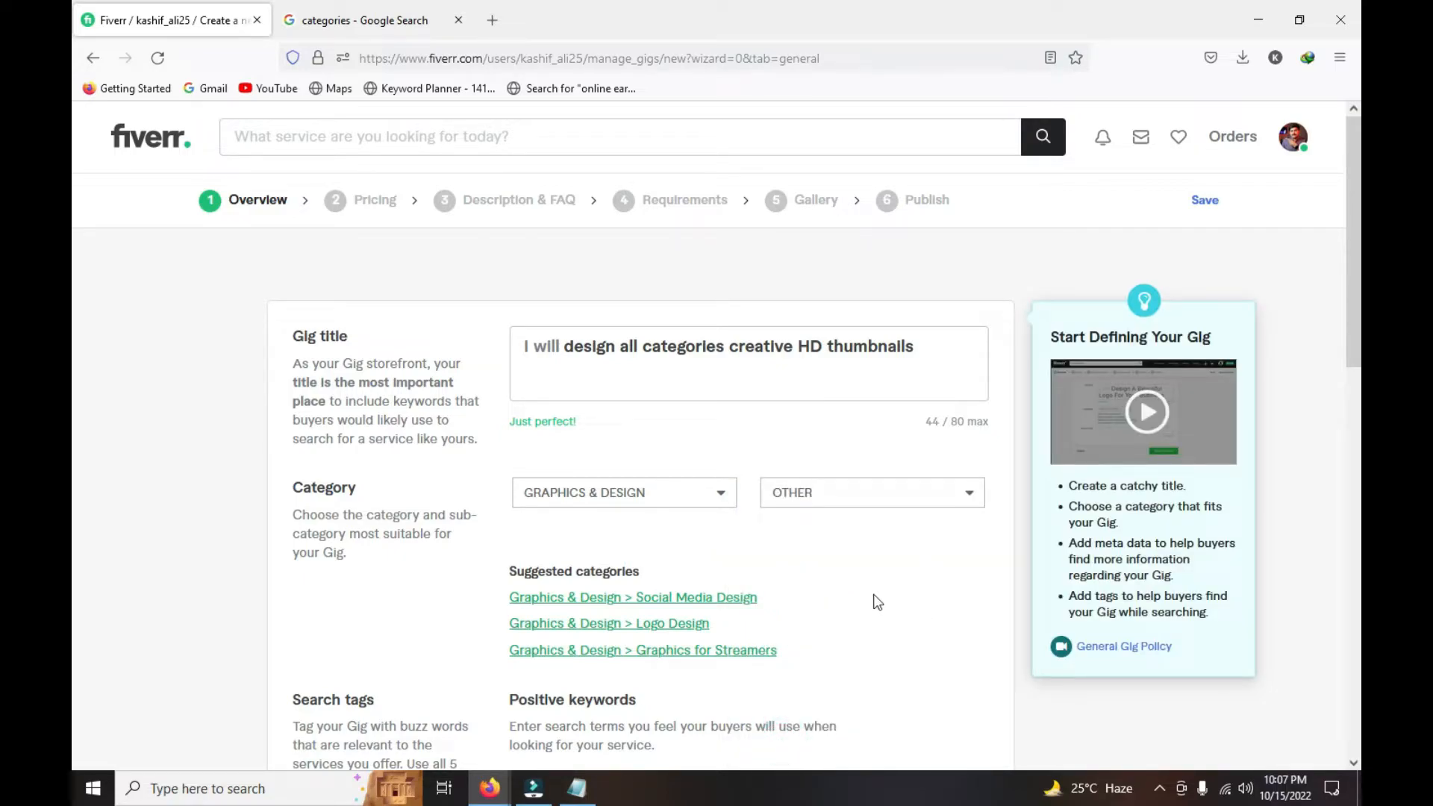
- Apply the suggested category Graphics & Design > Social Media Design to the gig and set its service type to Thumbnails Design
{"action": "scroll", "coordinate": [877, 602], "scroll_direction": "down", "scroll_amount": 1}
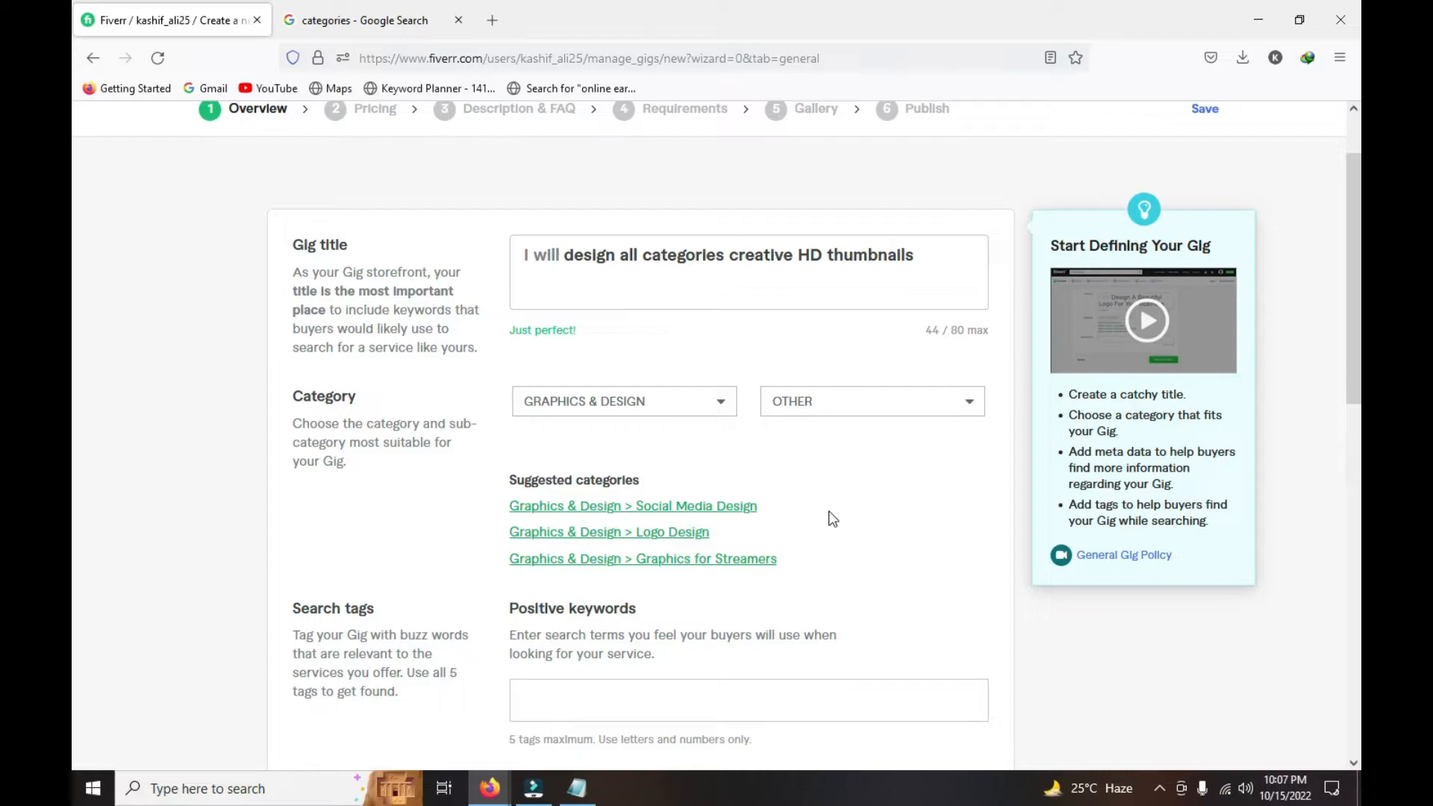
{"action": "left_click", "coordinate": [738, 508]}
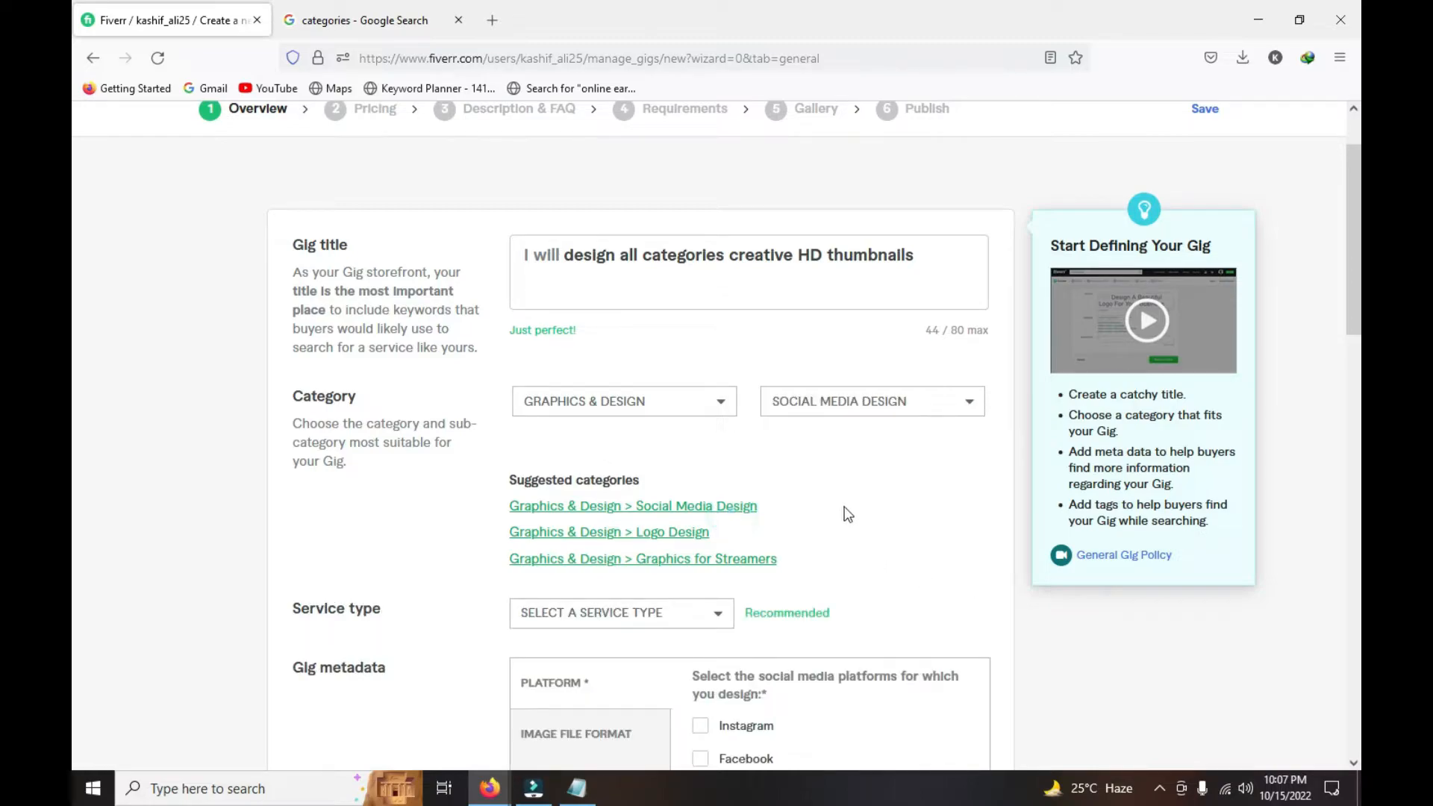
{"action": "scroll", "coordinate": [847, 511], "scroll_direction": "down", "scroll_amount": 2}
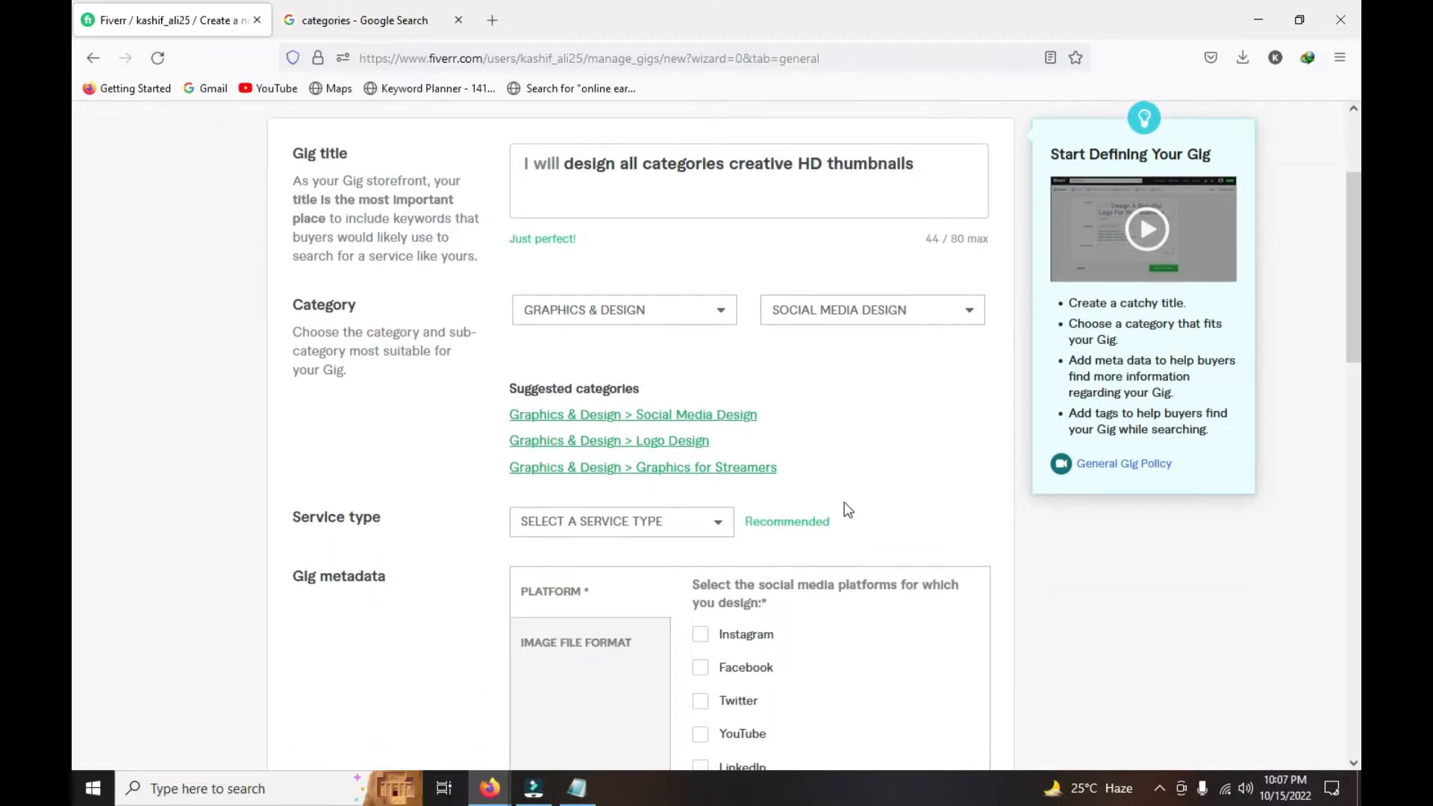
{"action": "left_click", "coordinate": [708, 530]}
{"action": "scroll", "coordinate": [840, 469], "scroll_direction": "down", "scroll_amount": 2}
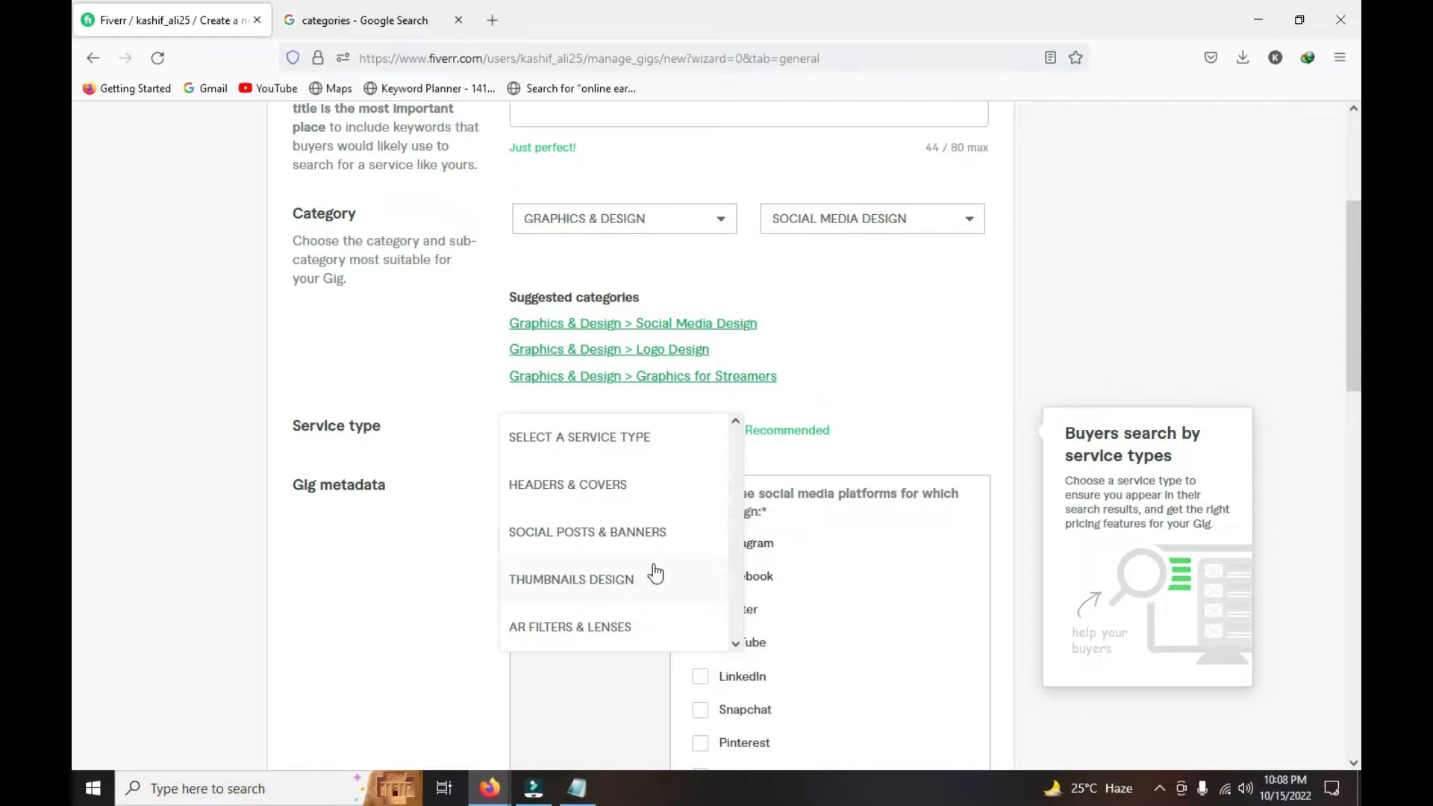
{"action": "left_click", "coordinate": [571, 584]}
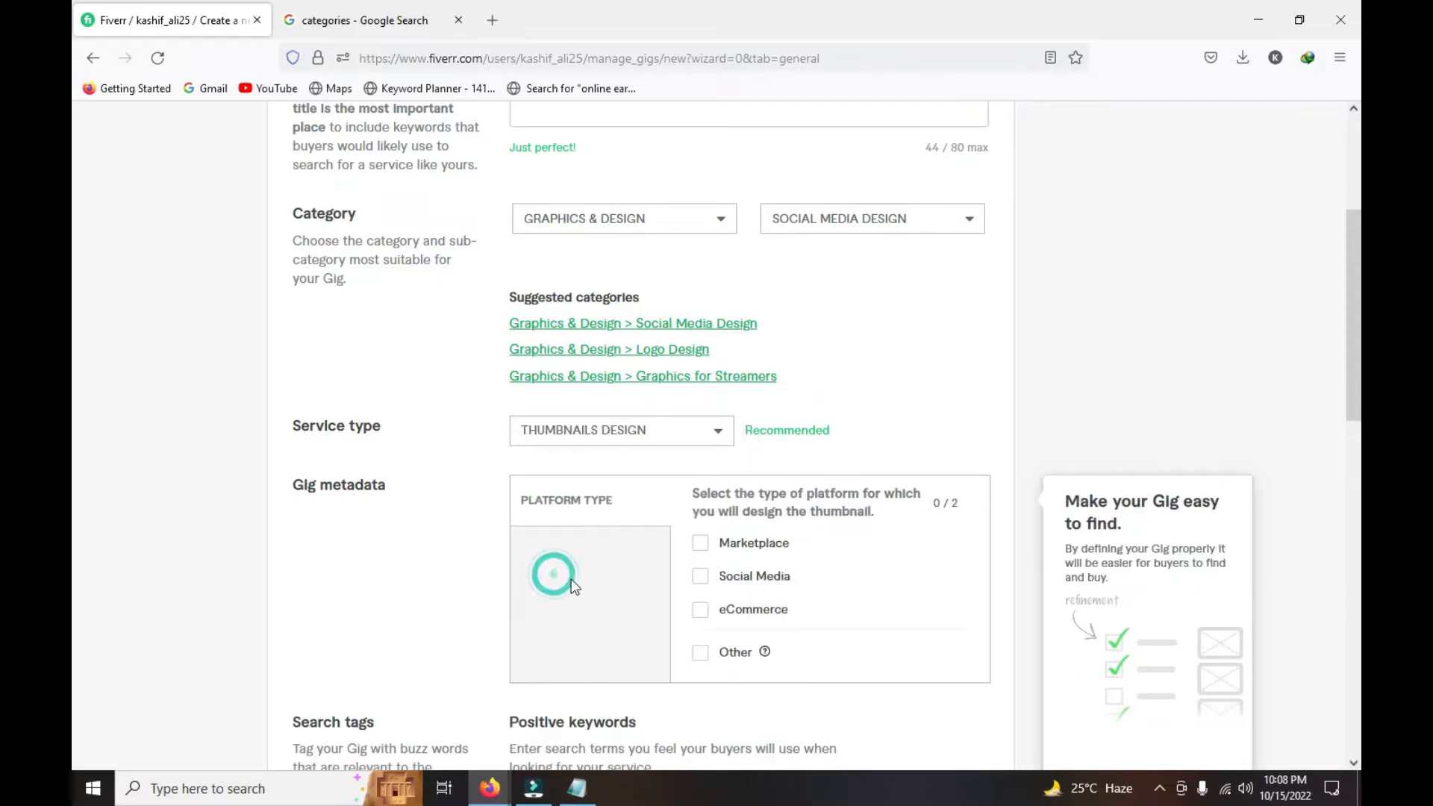
- Choose Thumbnails Design as the gig's service type and select Social Media and eCommerce as its platform types
{"action": "left_click", "coordinate": [608, 431]}
{"action": "left_click", "coordinate": [575, 584]}
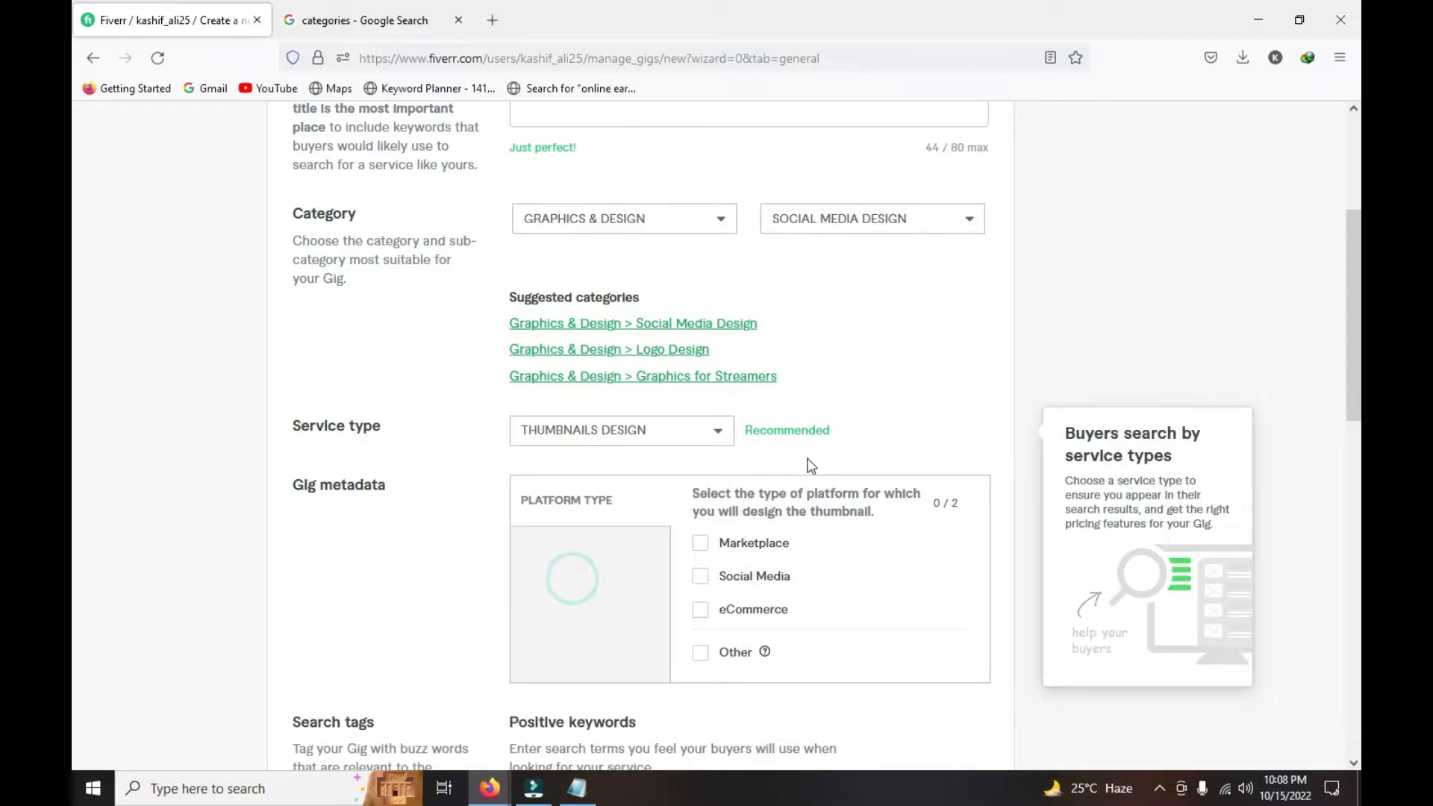
{"action": "scroll", "coordinate": [838, 397], "scroll_direction": "down", "scroll_amount": 1}
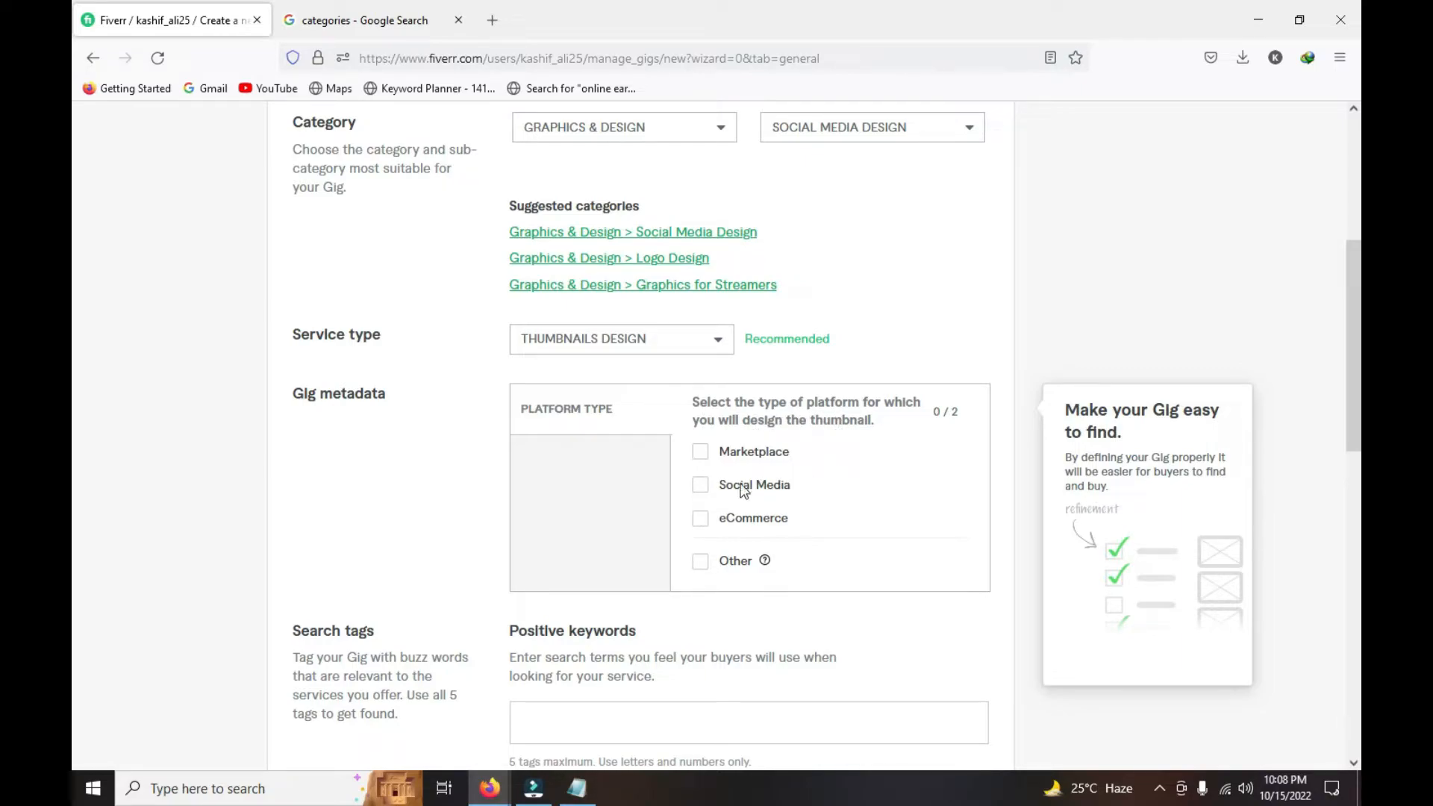
{"action": "left_click", "coordinate": [706, 486]}
{"action": "left_click", "coordinate": [700, 527]}
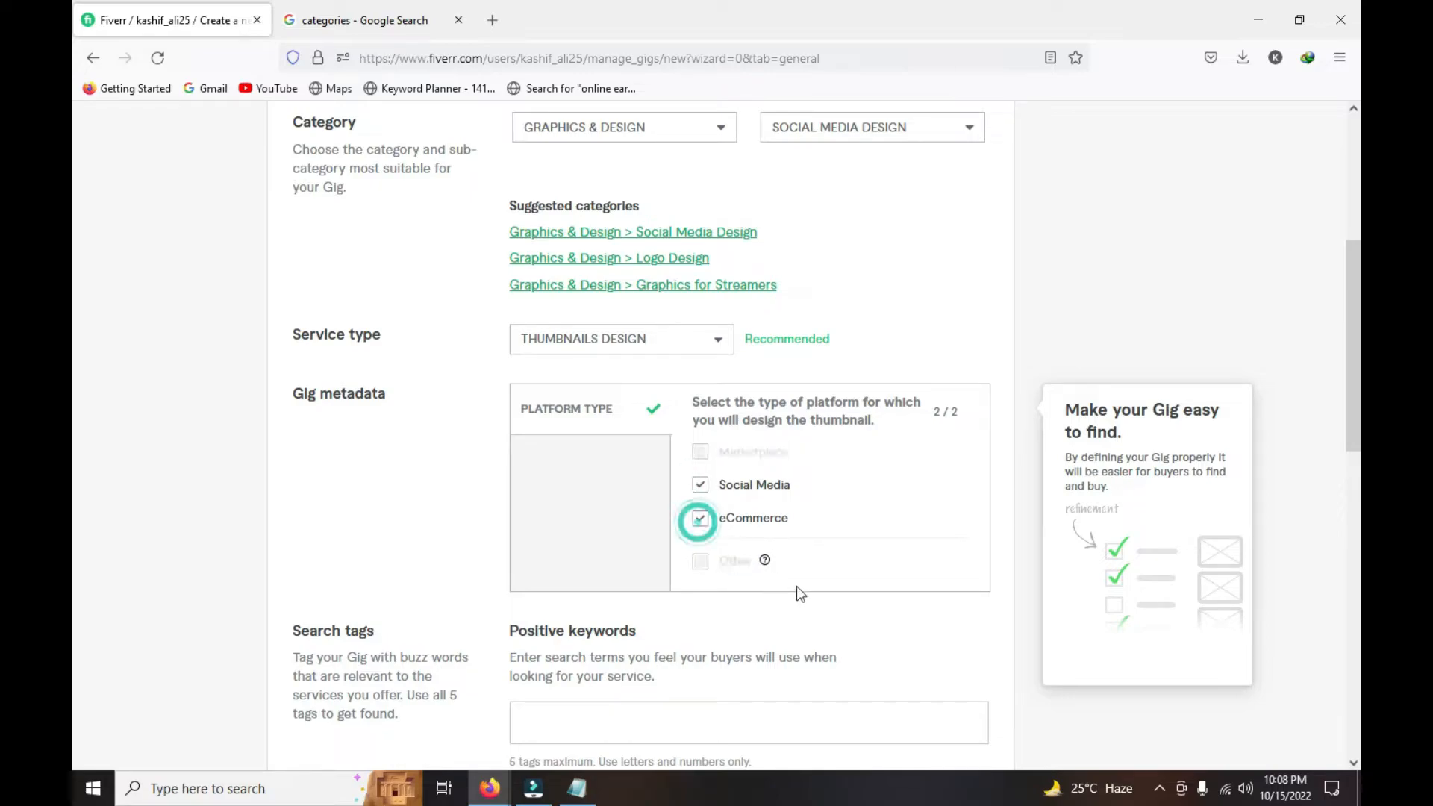
- Add the suggested search tags "youtube background" and "youtube account" to the gig's positive keywords
{"action": "scroll", "coordinate": [804, 640], "scroll_direction": "down", "scroll_amount": 2}
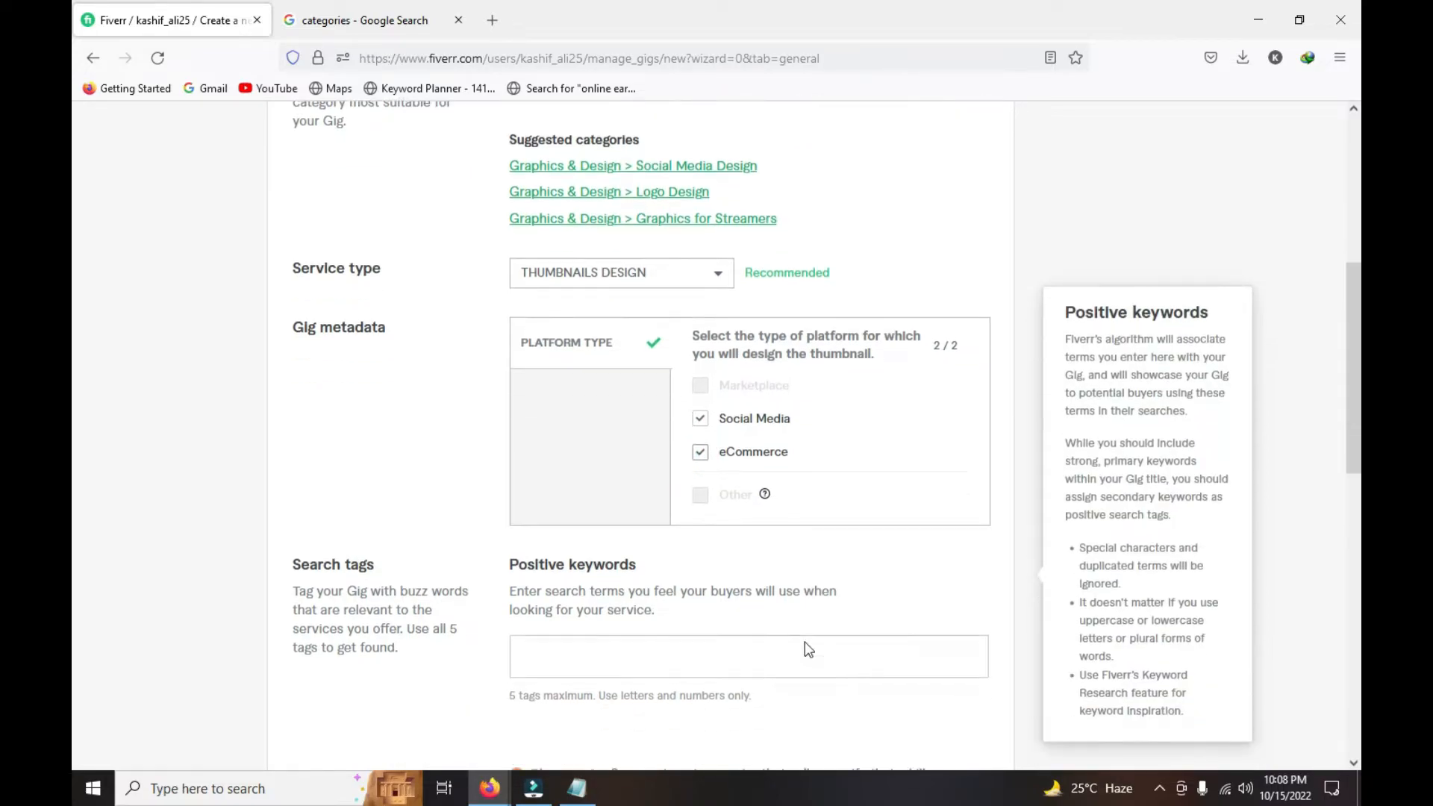
{"action": "scroll", "coordinate": [817, 583], "scroll_direction": "down", "scroll_amount": 1}
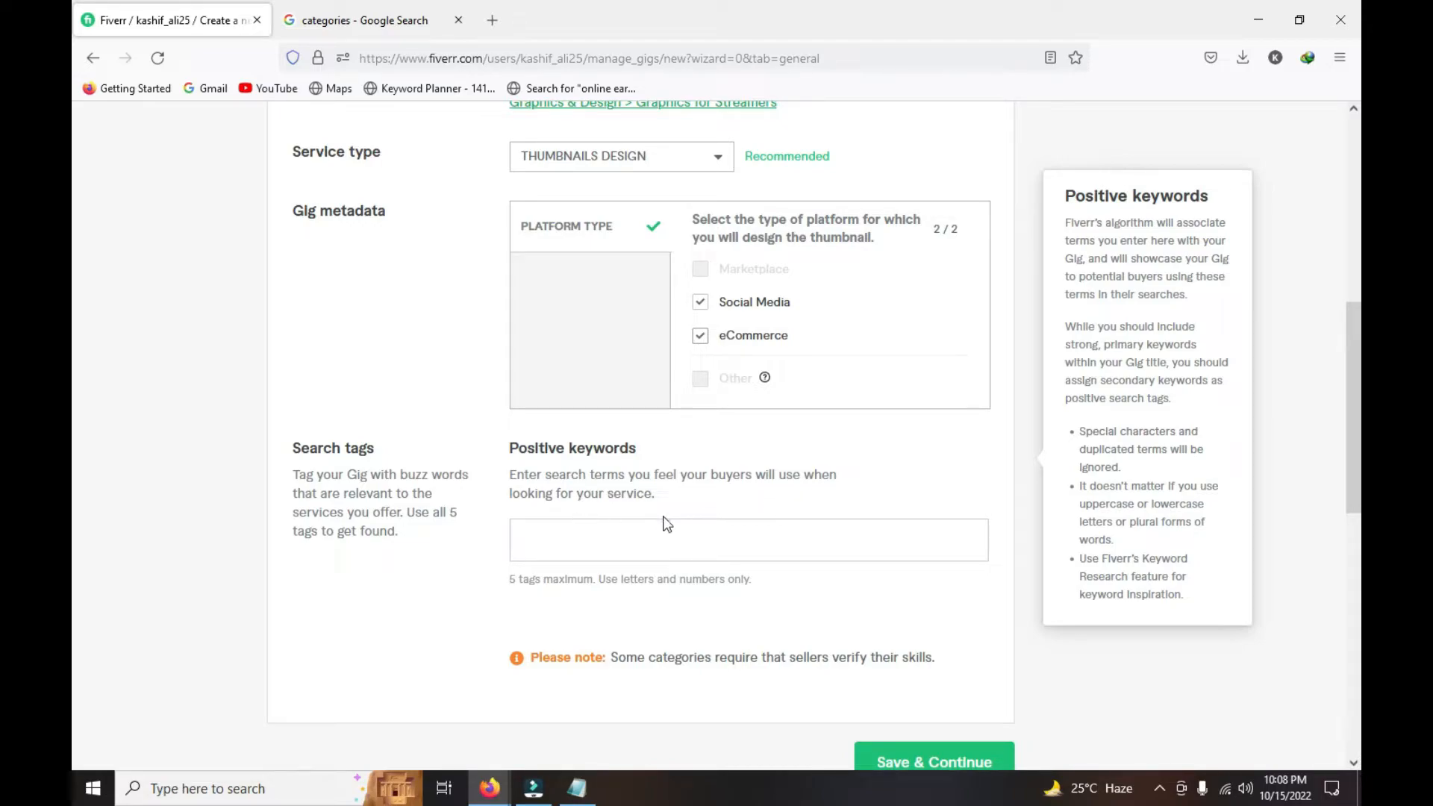
{"action": "left_click", "coordinate": [654, 548]}
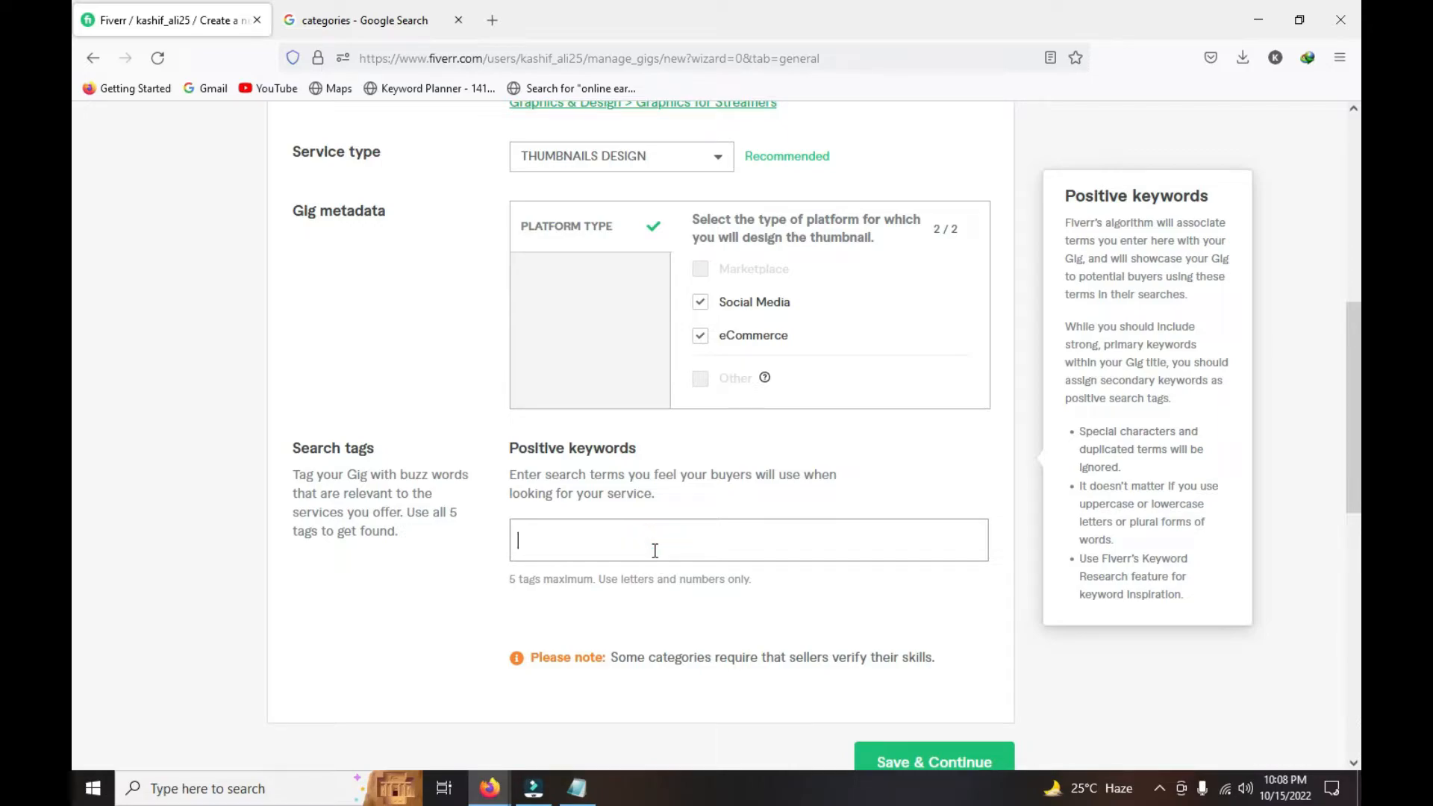
{"action": "type", "text": "youtube"}
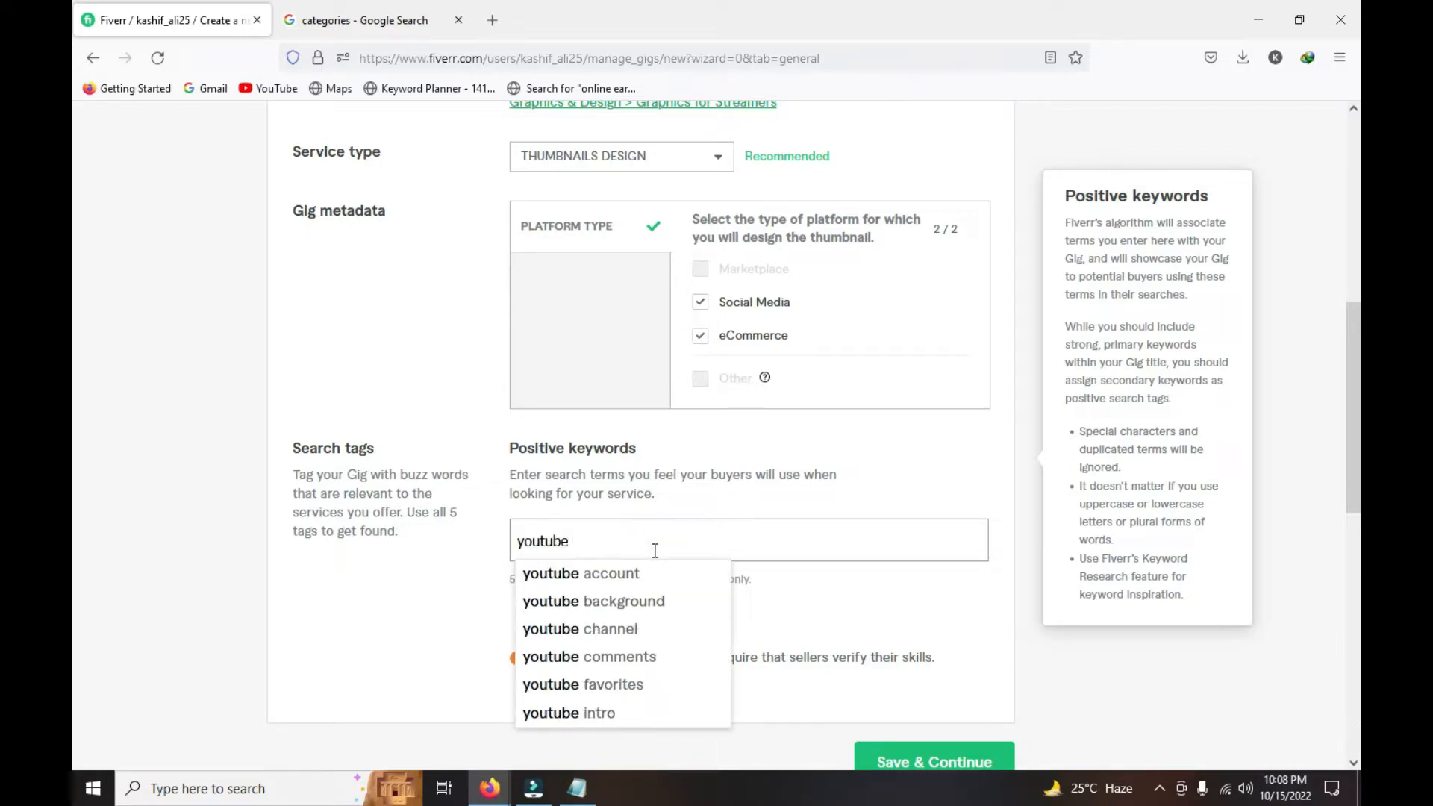
{"action": "left_click", "coordinate": [636, 603]}
{"action": "type", "text": "youtu"}
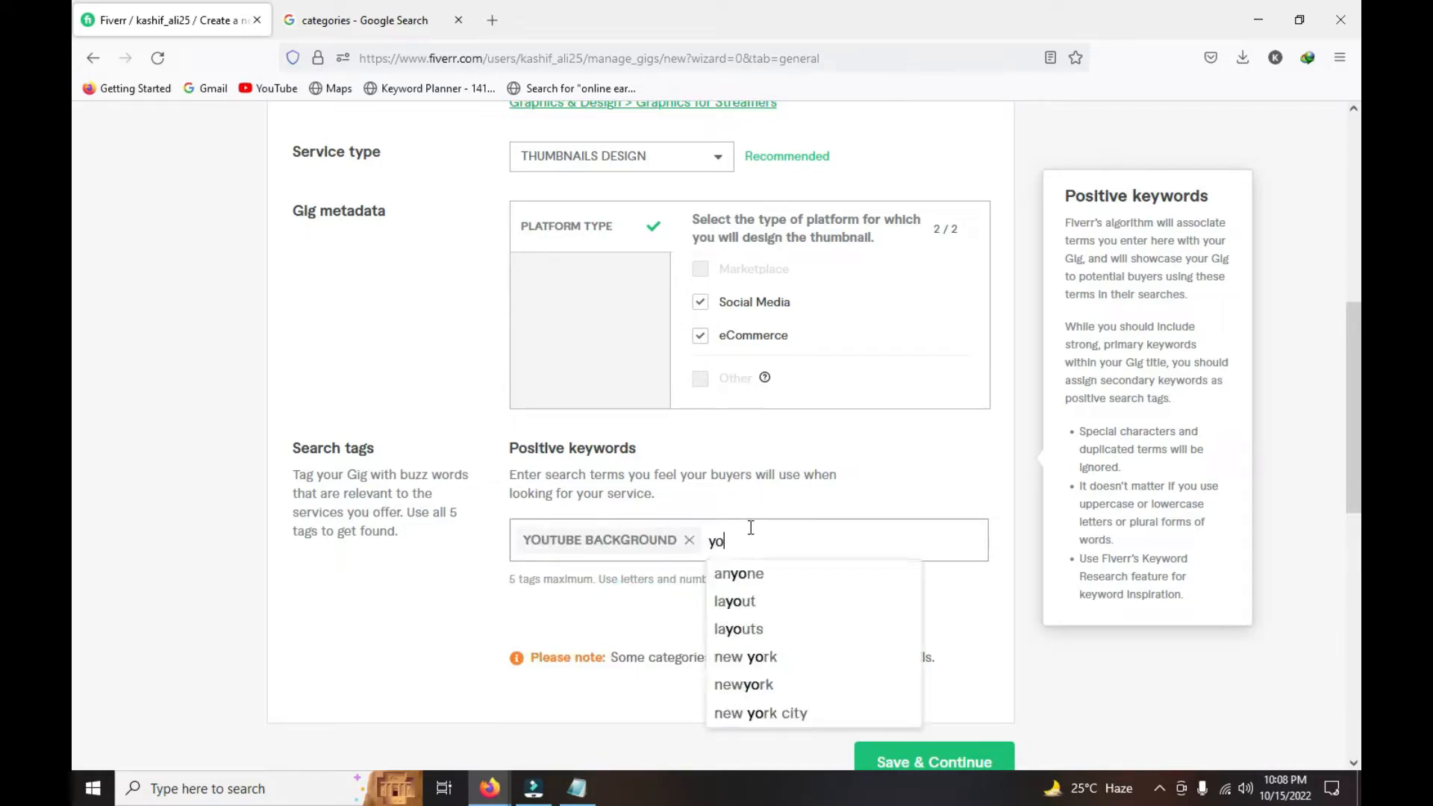
{"action": "type", "text": "be th"}
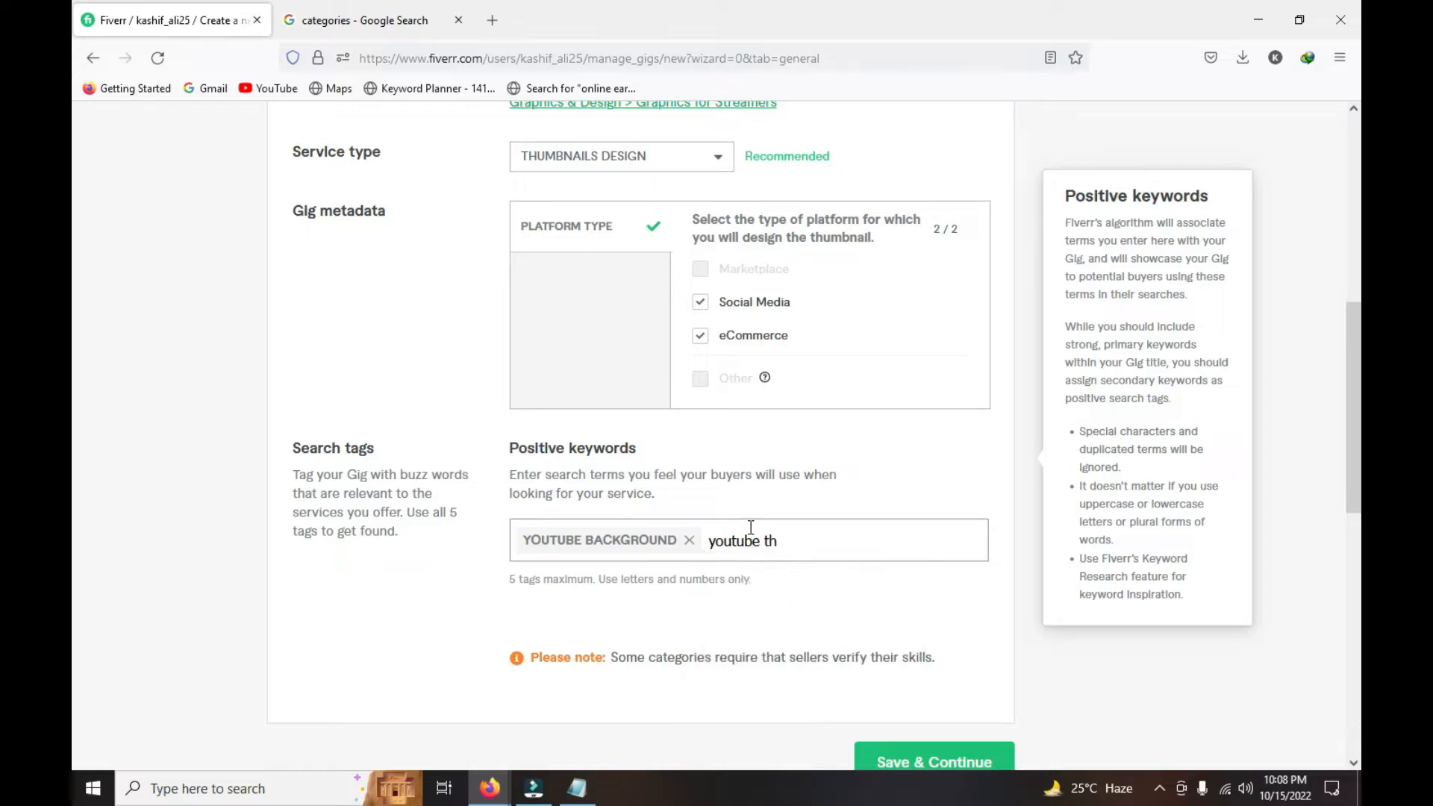
{"action": "key", "text": "BackSpace"}
{"action": "key", "text": "BackSpace"}
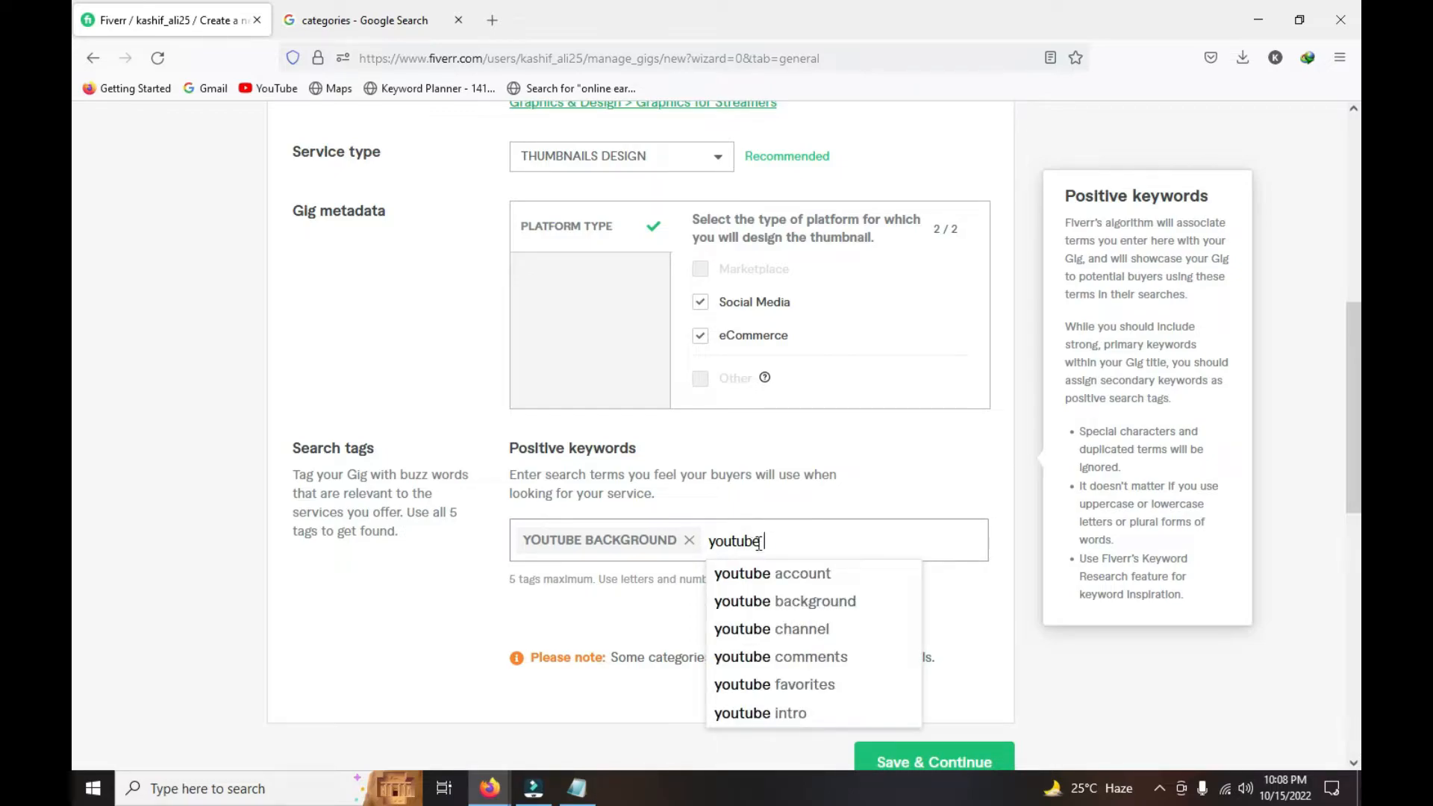
{"action": "left_click", "coordinate": [769, 574]}
- Add the suggested search tags "youtube channel", "youtube comments" and "thumbnail" to the gig's positive keywords
{"action": "type", "text": "youtube"}
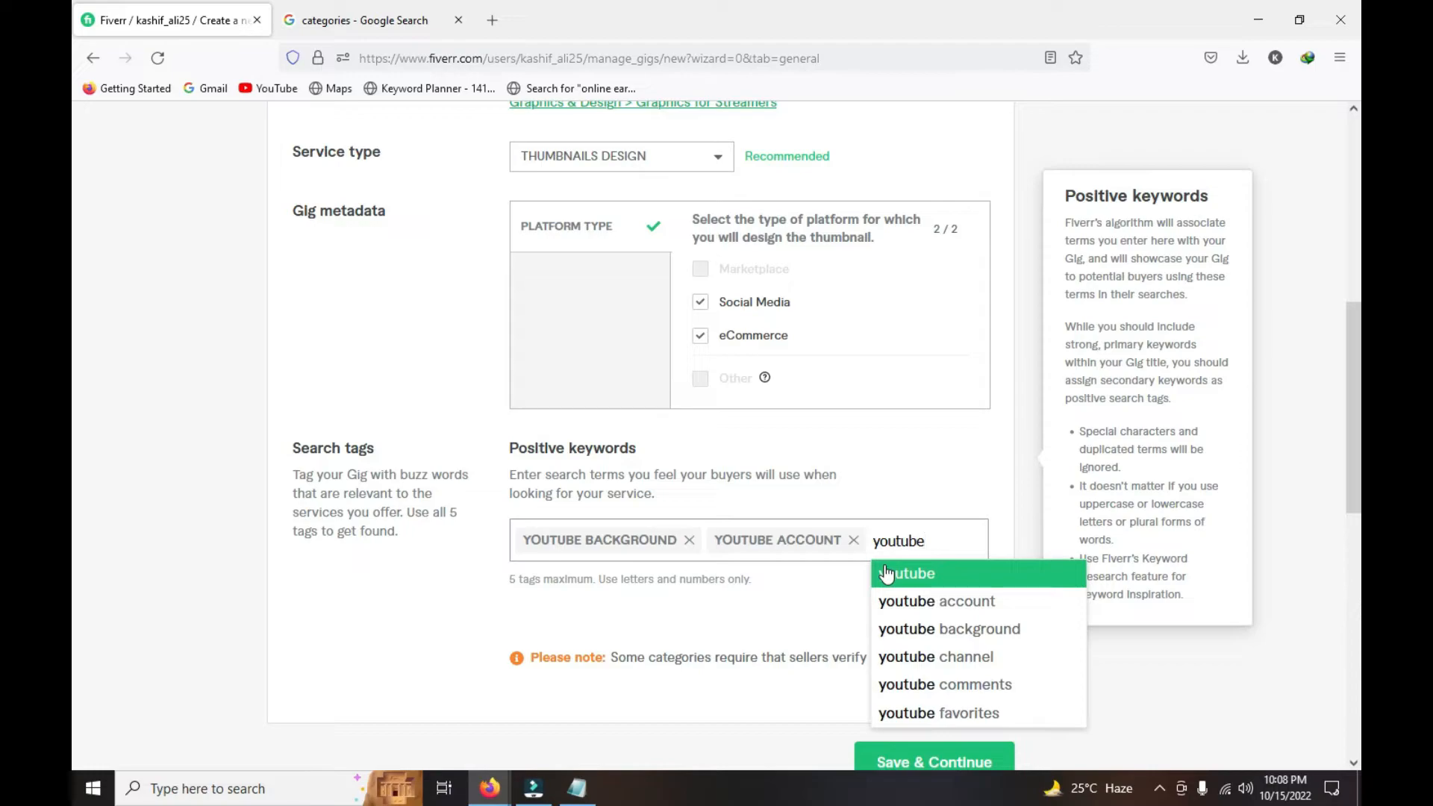
{"action": "left_click", "coordinate": [972, 657]}
{"action": "type", "text": "y"}
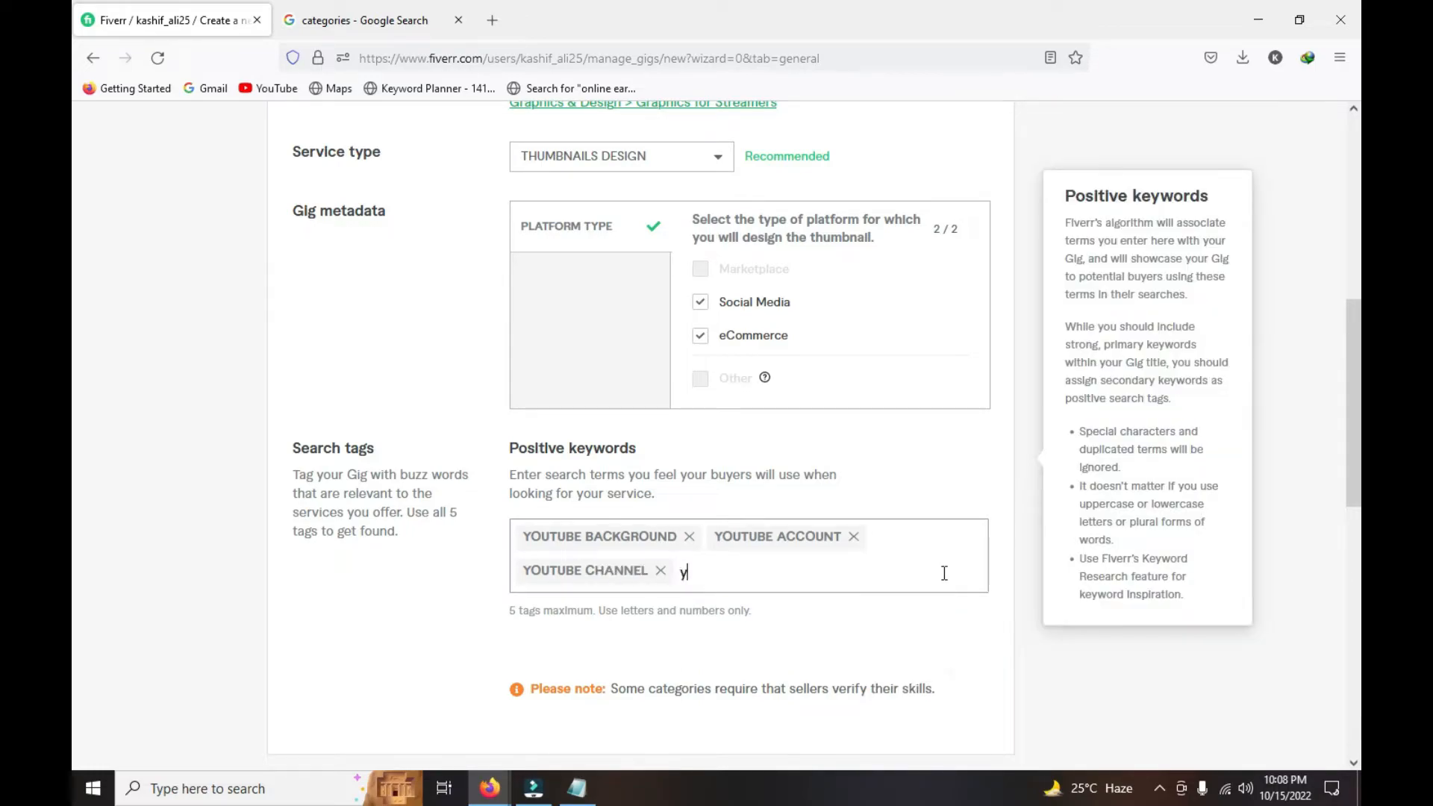
{"action": "type", "text": "outube"}
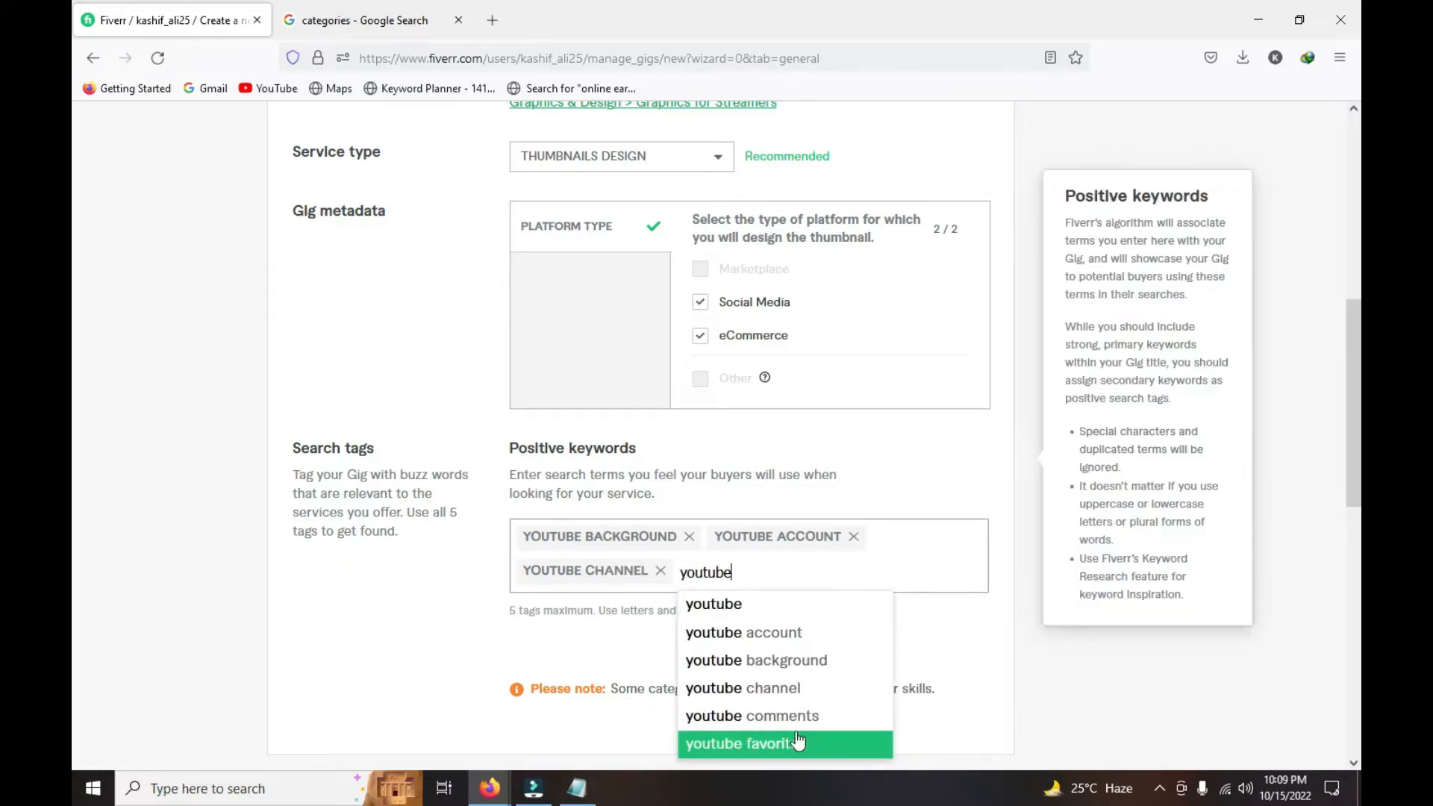
{"action": "left_click", "coordinate": [792, 716]}
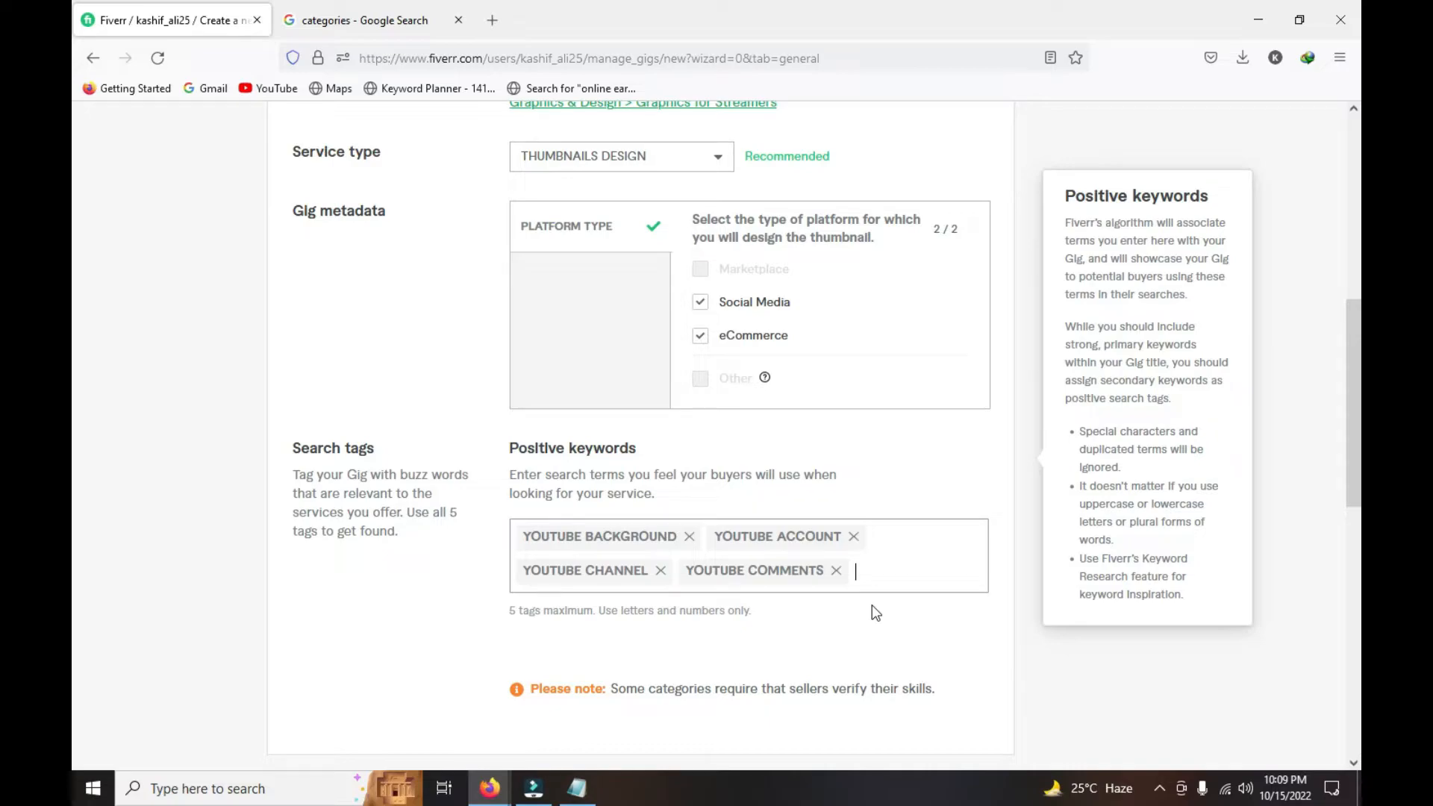
{"action": "type", "text": "thu"}
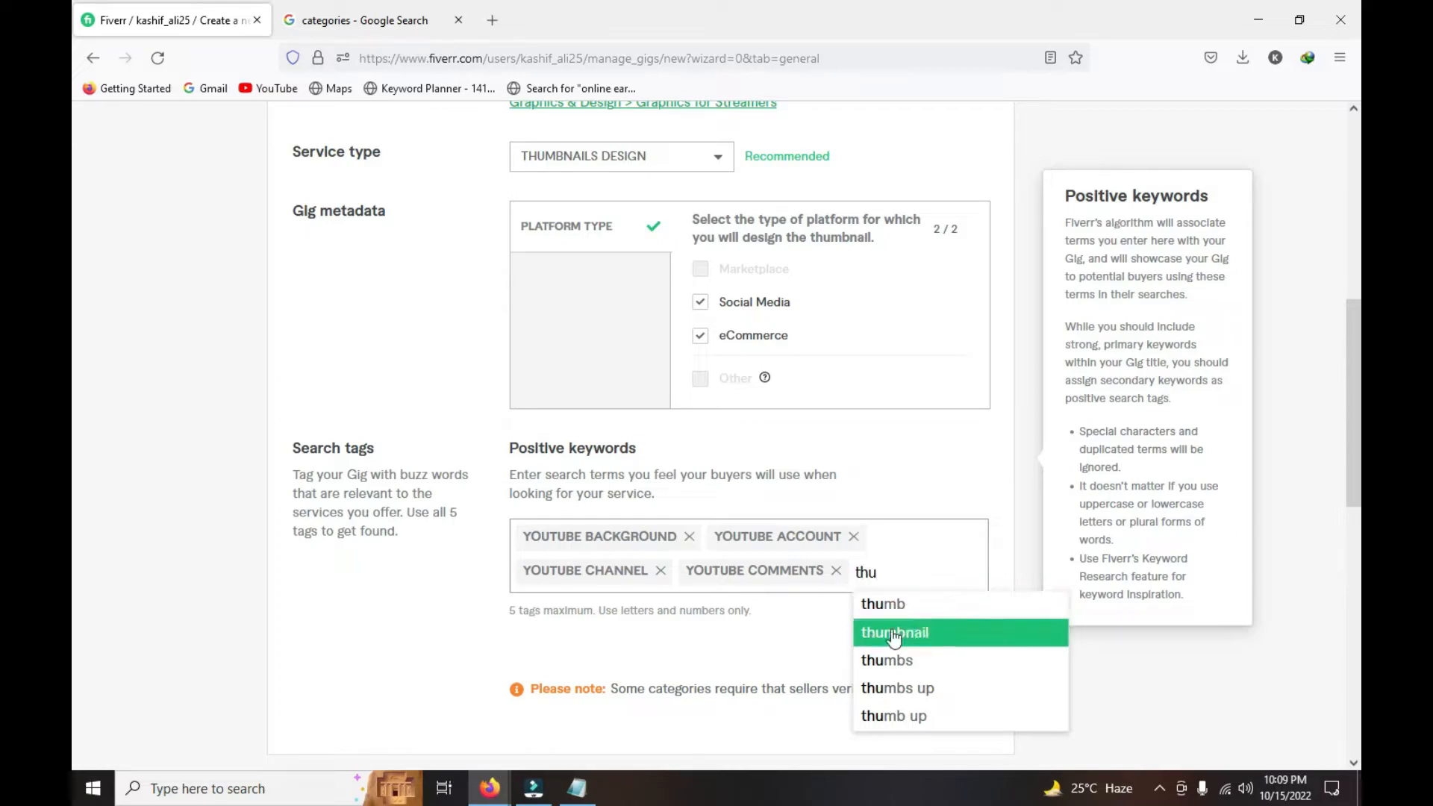
{"action": "left_click", "coordinate": [880, 633]}
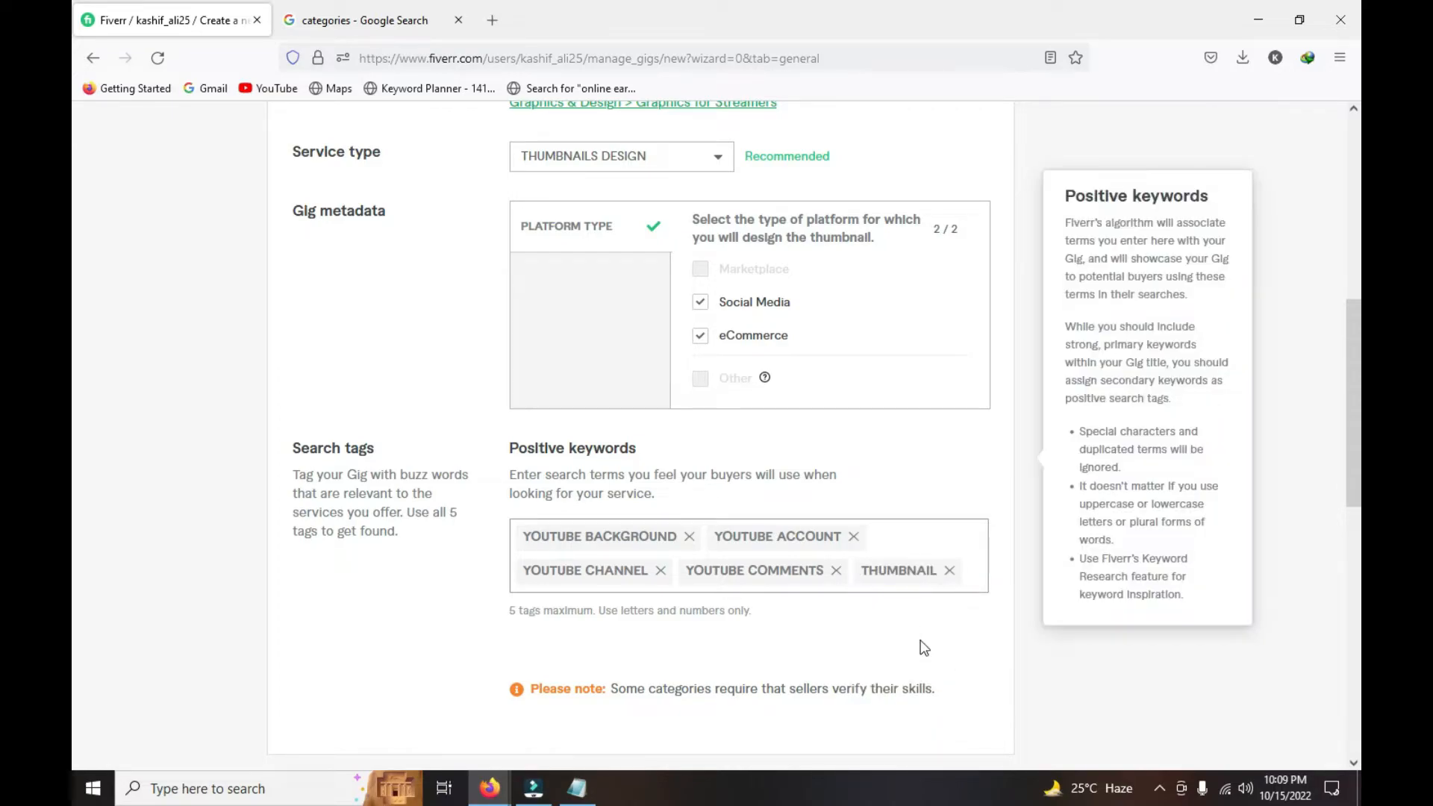
- Save the gig overview, continue to pricing, and go through the stock media introduction to its end
{"action": "scroll", "coordinate": [923, 646], "scroll_direction": "down", "scroll_amount": 3}
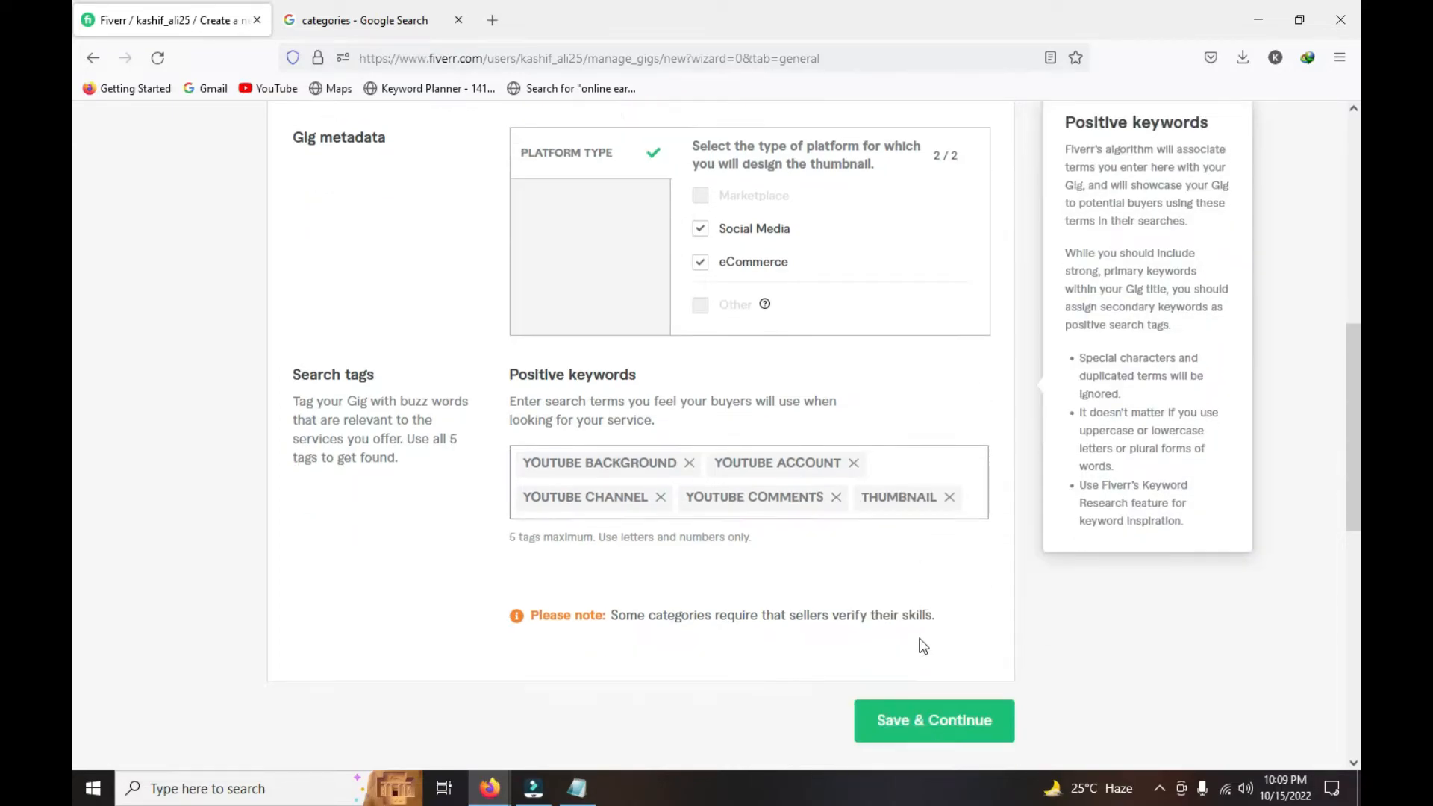
{"action": "left_click", "coordinate": [958, 615]}
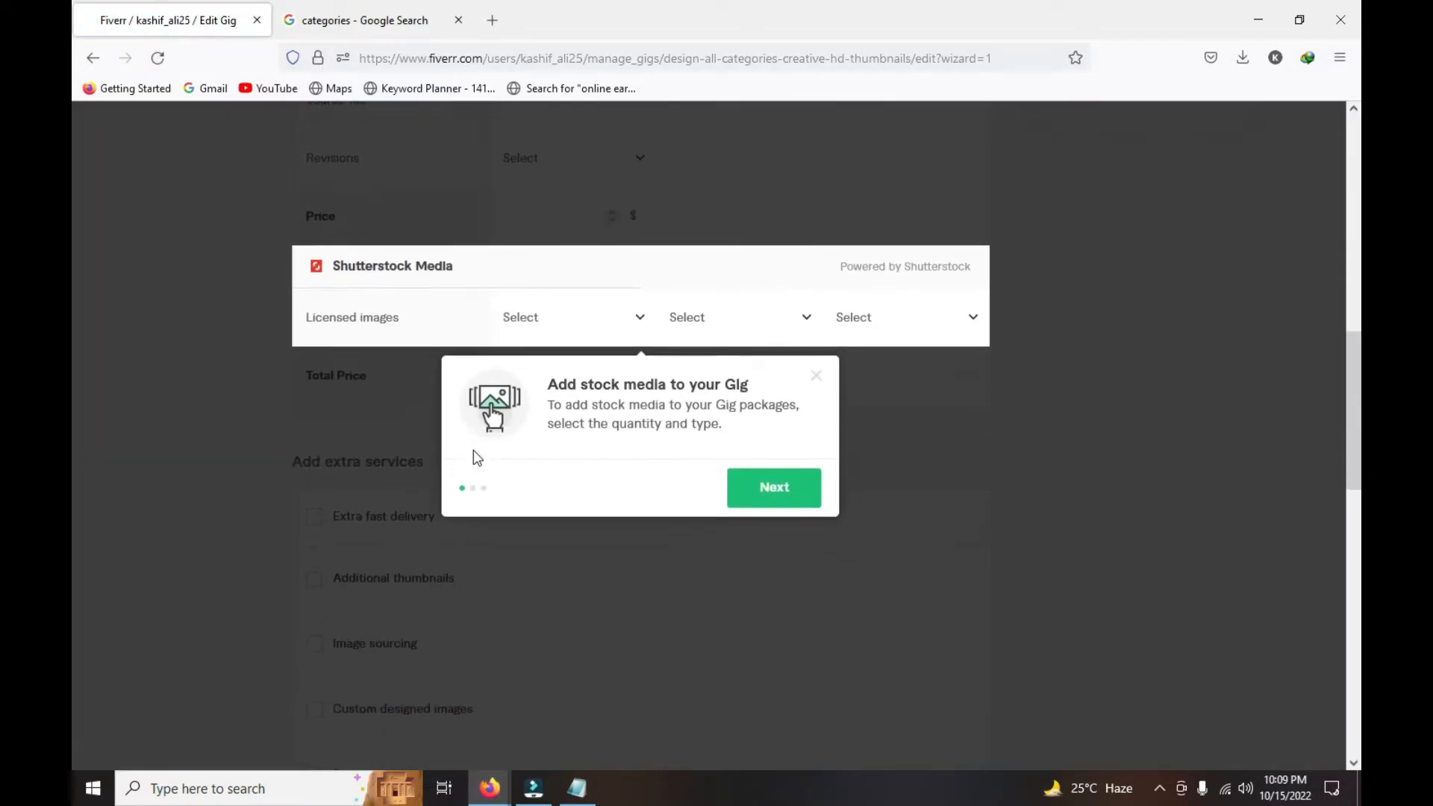
{"action": "left_click", "coordinate": [789, 487]}
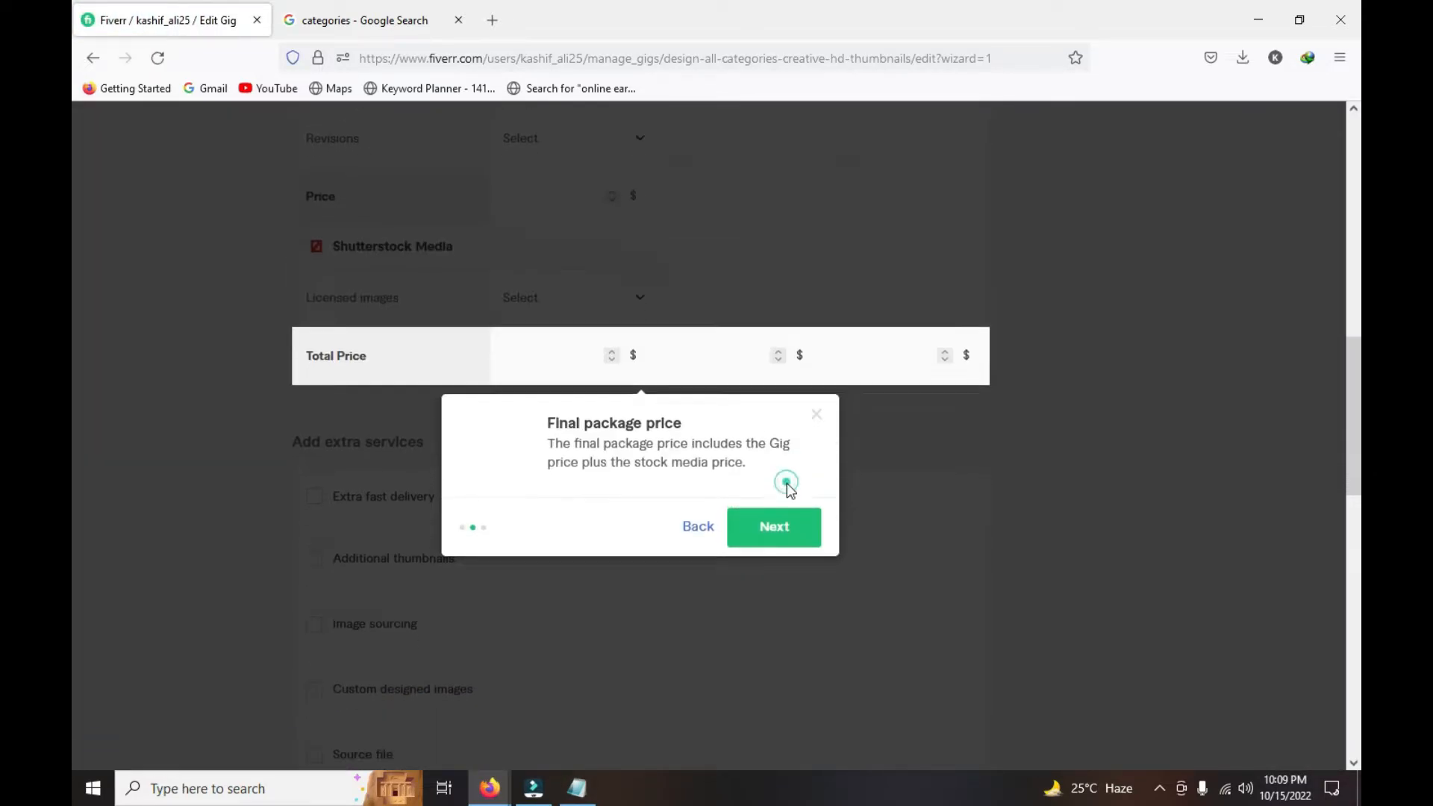
{"action": "left_click", "coordinate": [770, 488]}
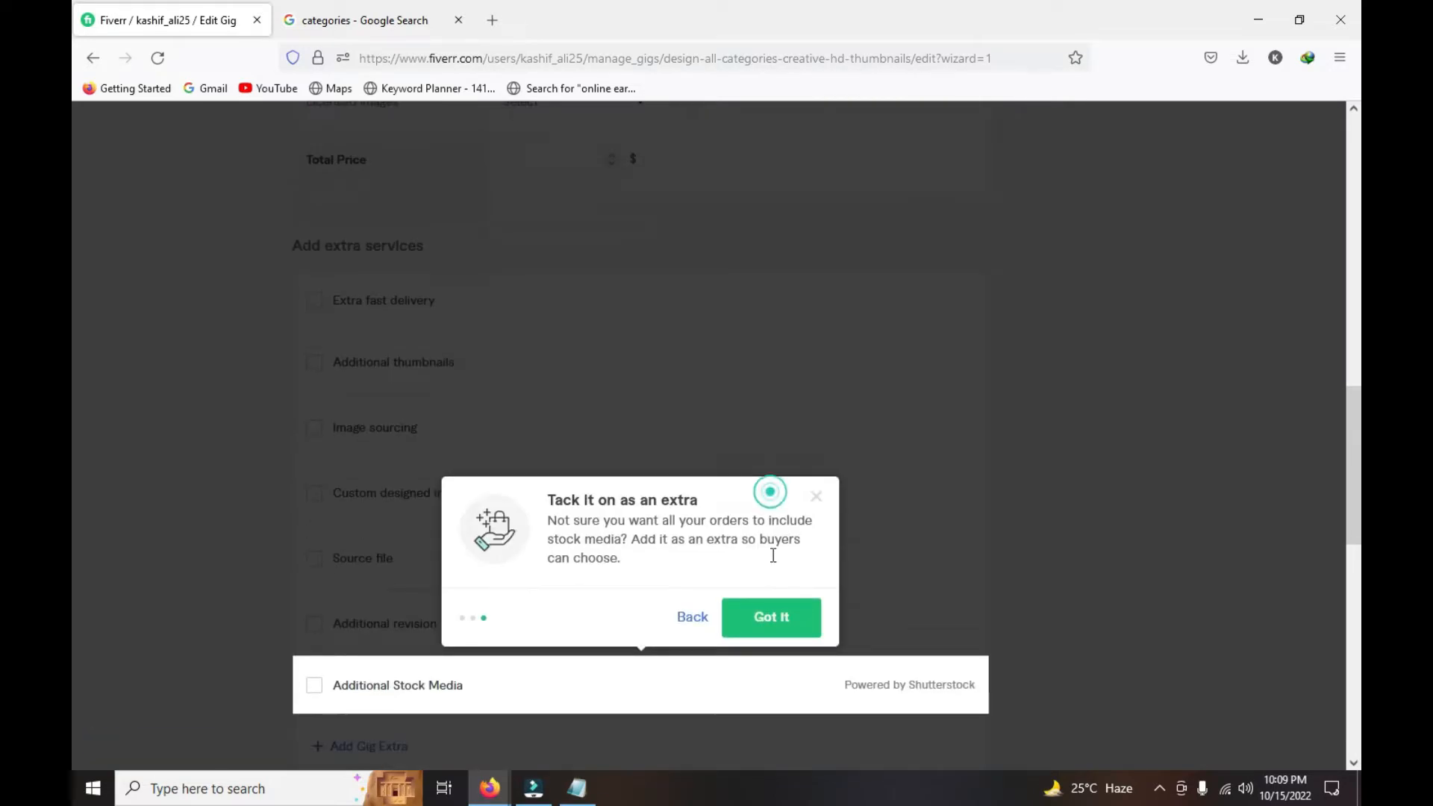
{"action": "left_click", "coordinate": [769, 616]}
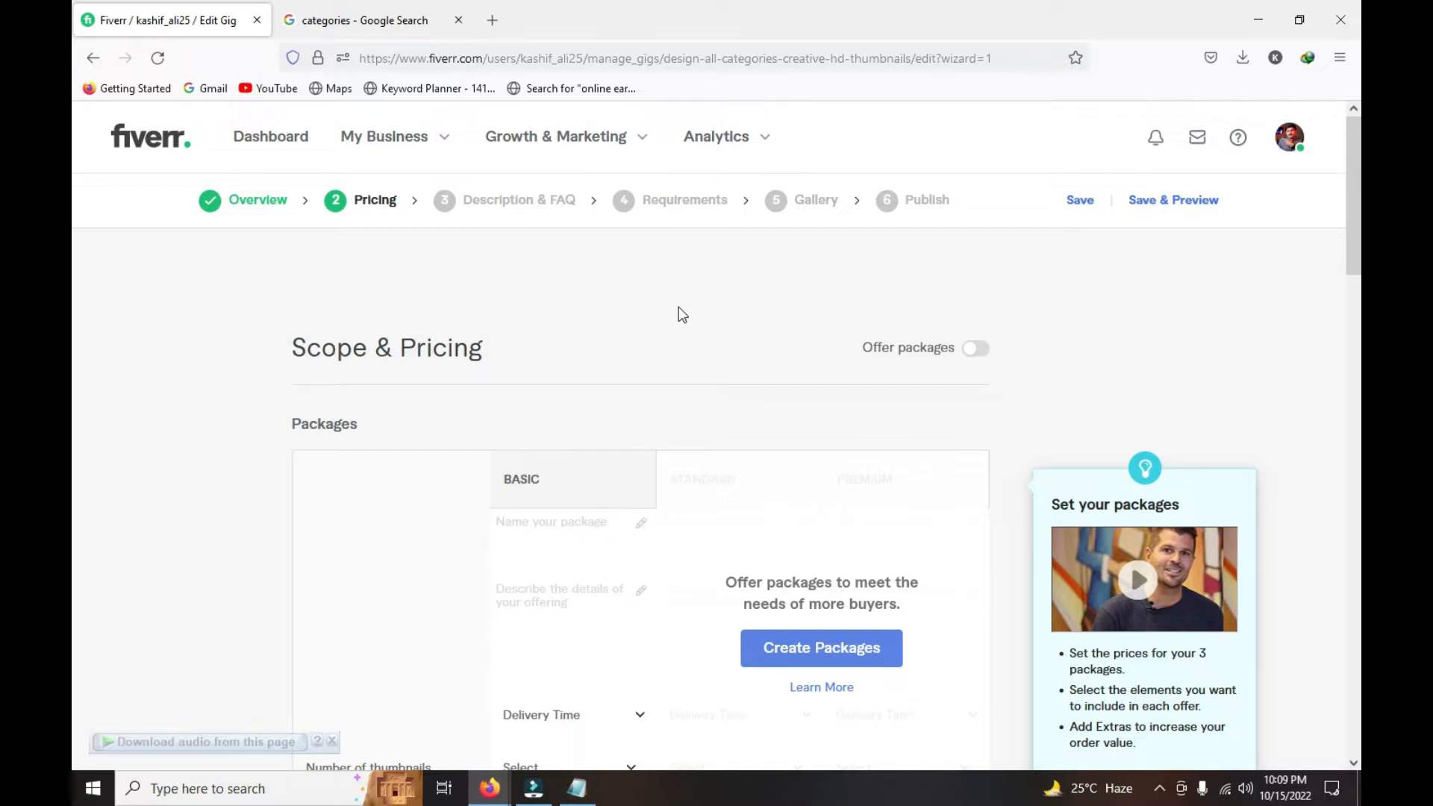
- Enable the offering of Basic, Standard and Premium packages for the gig
{"action": "left_click", "coordinate": [978, 352]}
{"action": "scroll", "coordinate": [1024, 364], "scroll_direction": "down", "scroll_amount": 1}
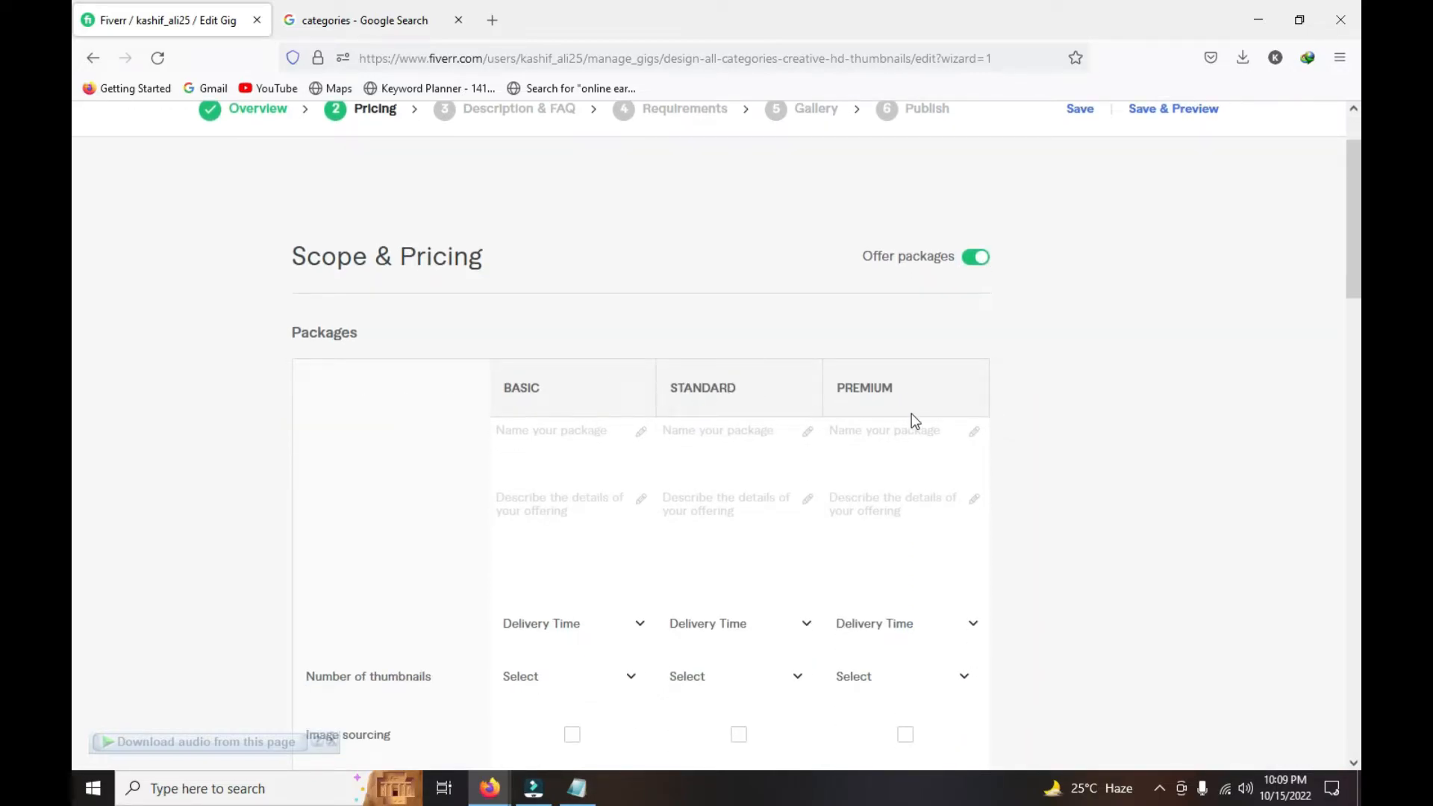
{"action": "left_click", "coordinate": [976, 257]}
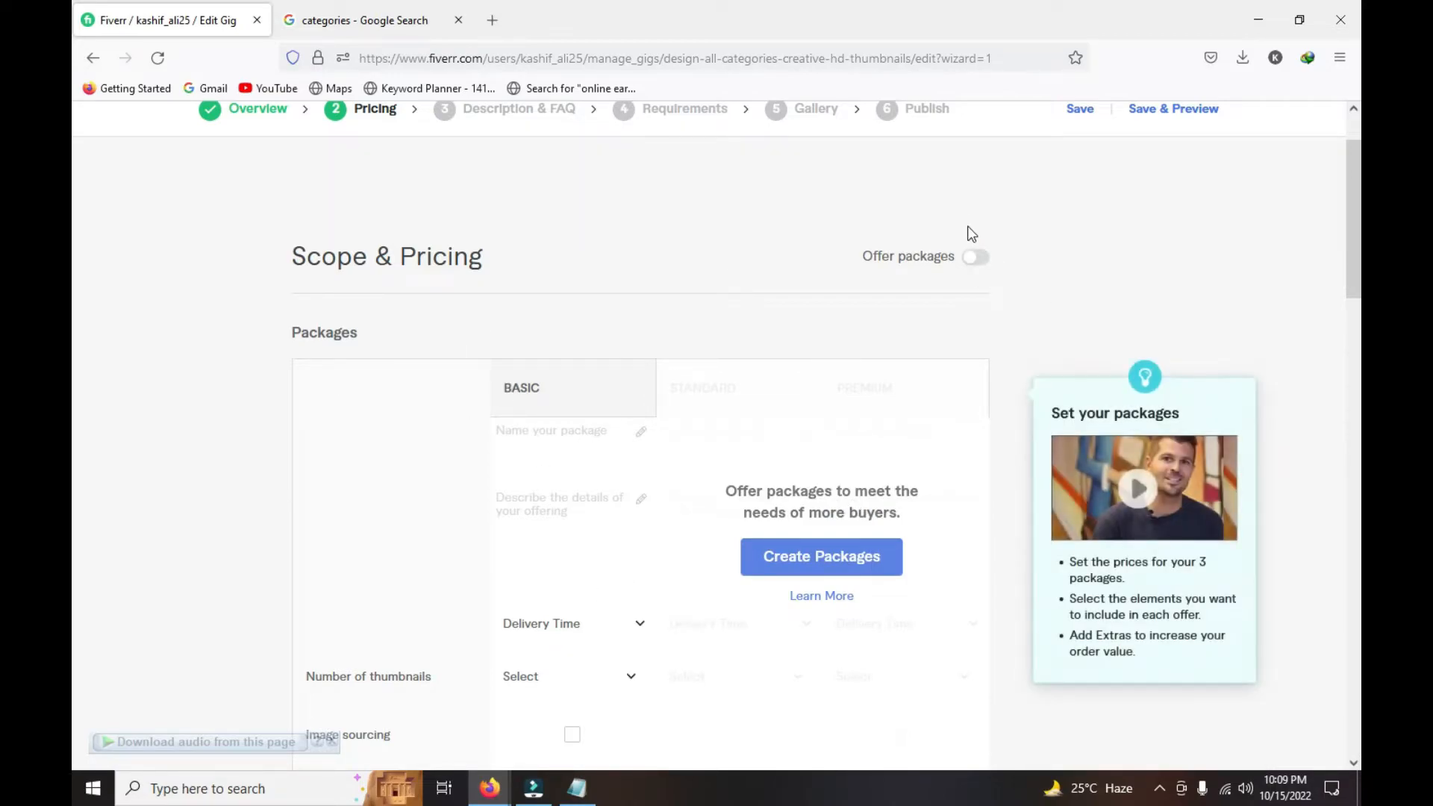
{"action": "left_click", "coordinate": [973, 267]}
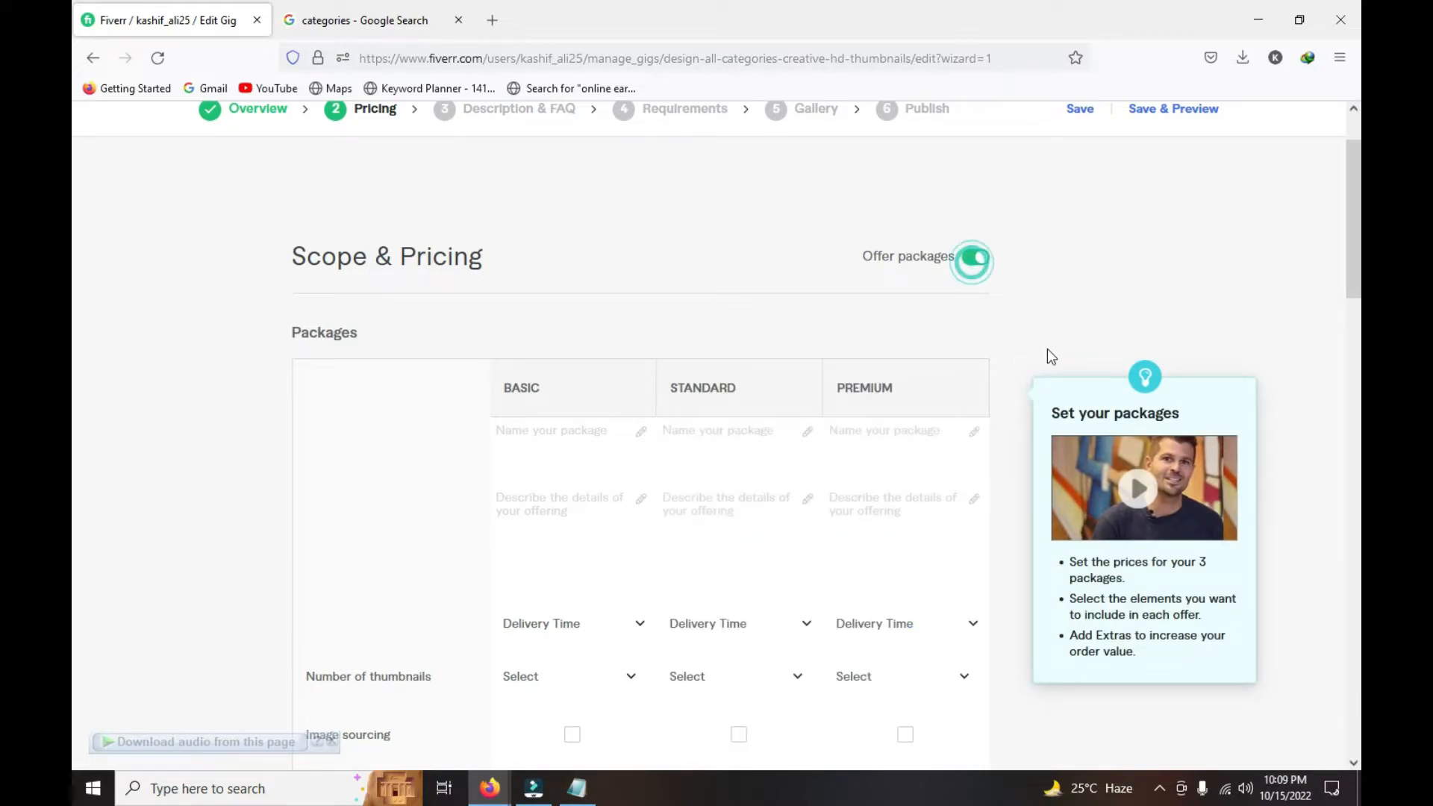
- Name the first package "Basic" and describe it as "1 Thumbnail plus JPEG and PNG"
{"action": "scroll", "coordinate": [1050, 328], "scroll_direction": "down", "scroll_amount": 1}
{"action": "left_click", "coordinate": [561, 358]}
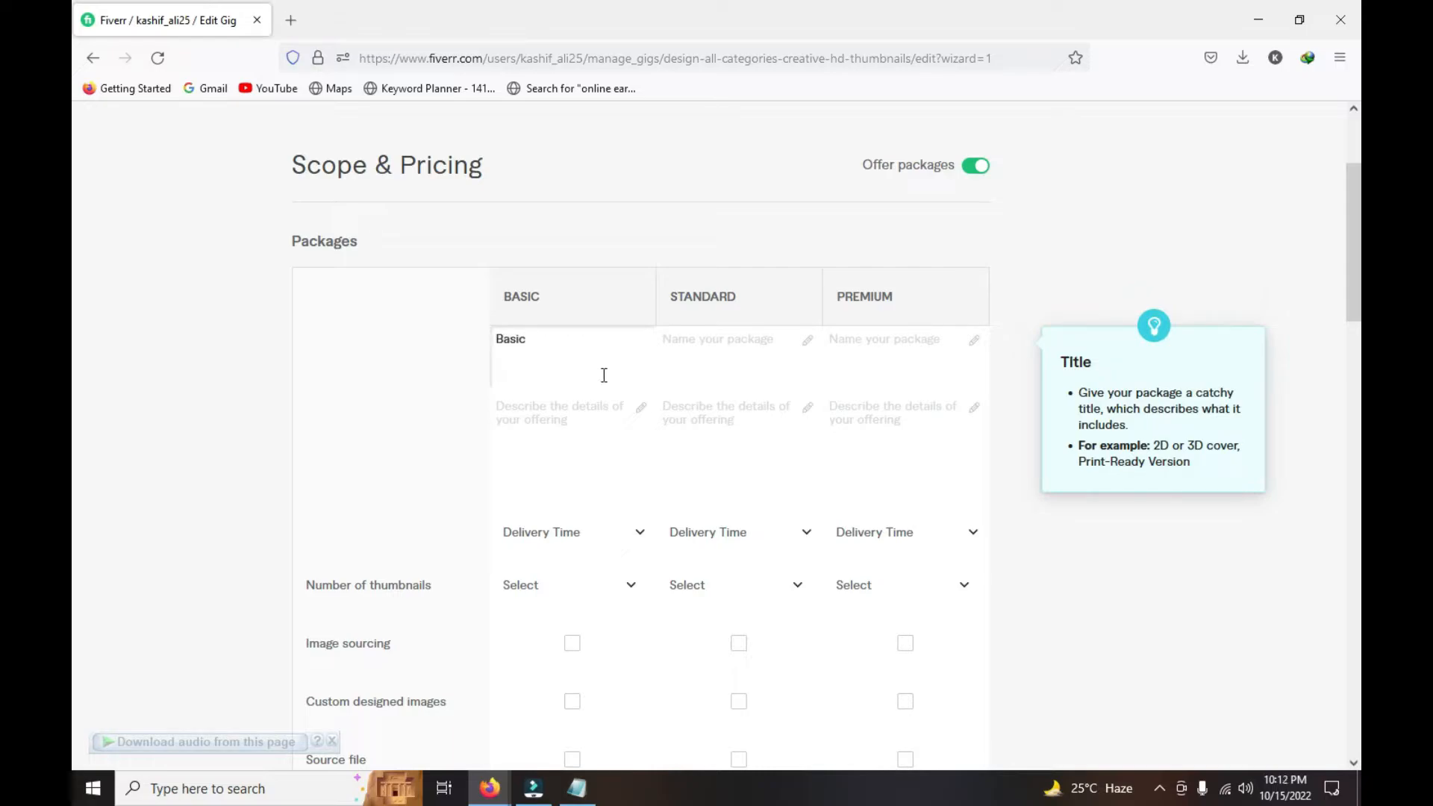
{"action": "left_click", "coordinate": [566, 417]}
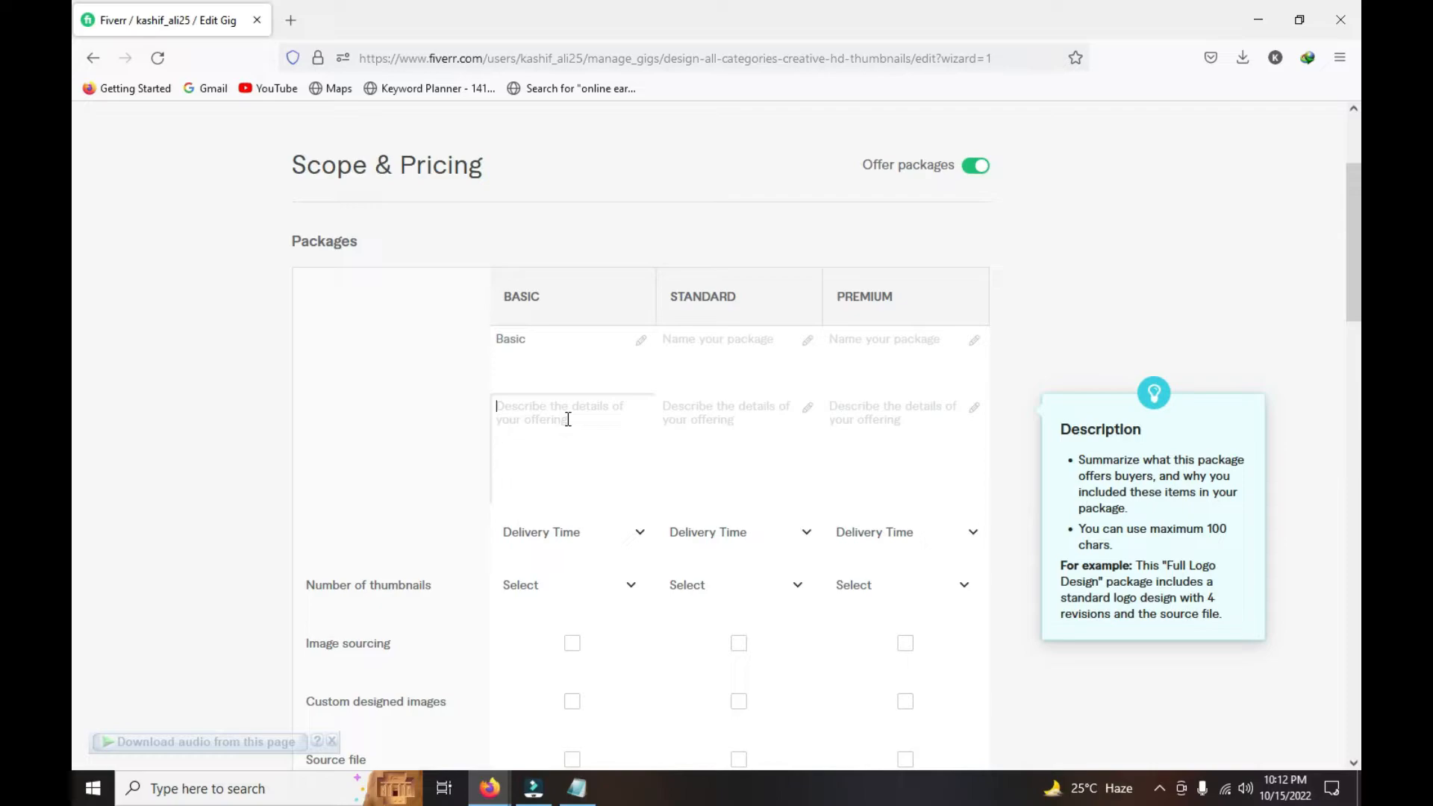
{"action": "type", "text": "1 Thumbnail plus JPEG and P"}
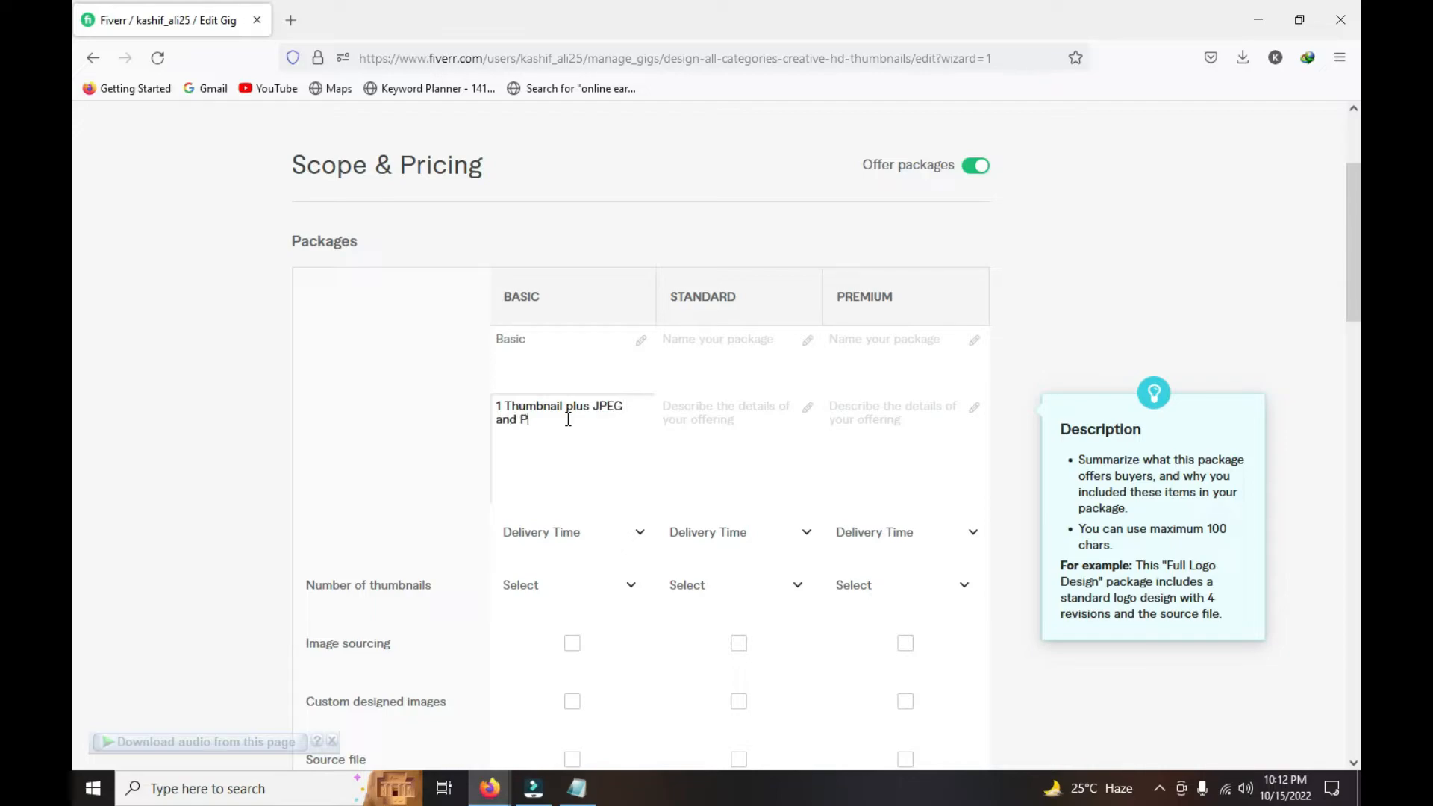
{"action": "type", "text": "NG"}
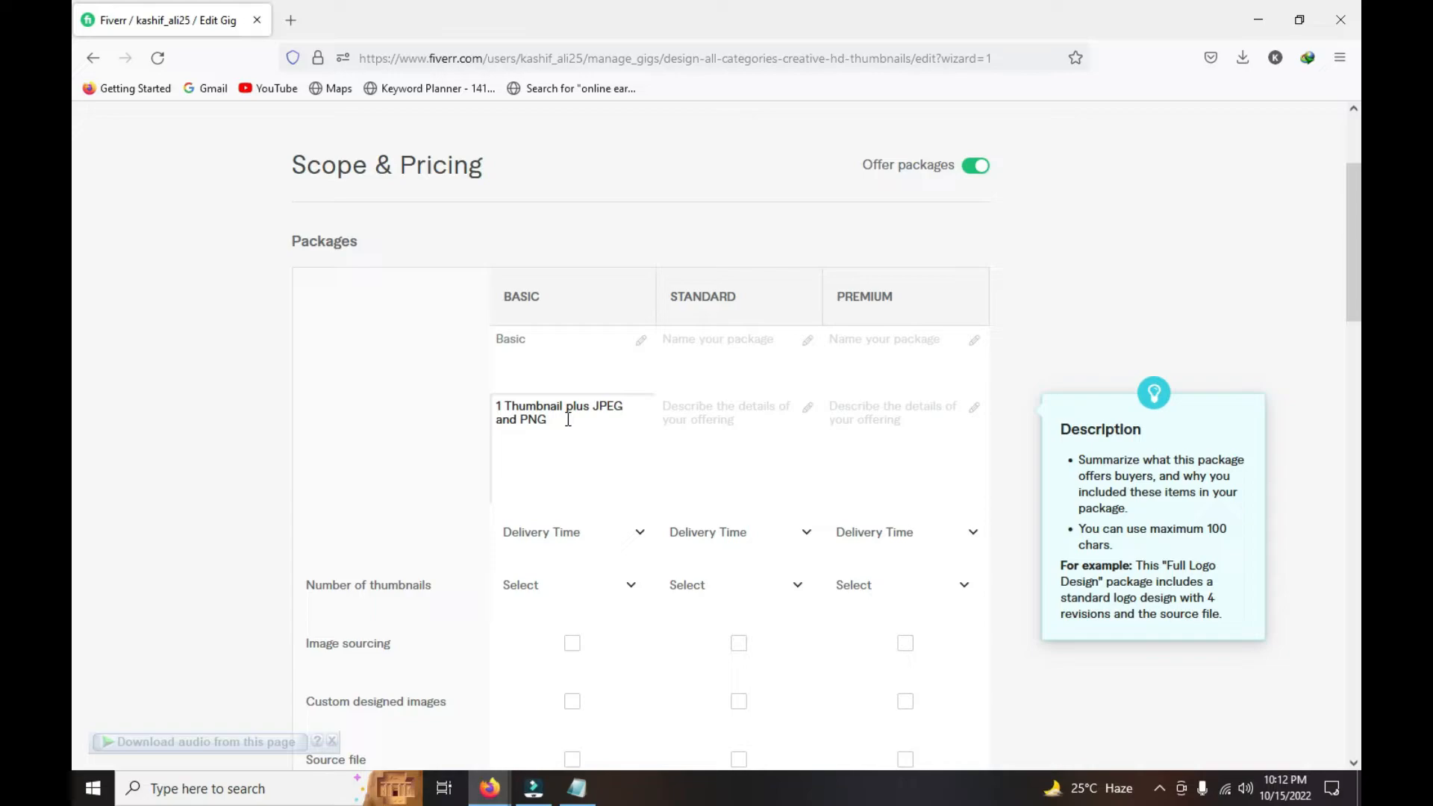
- Set the Basic package's delivery time to 1 day and its number of thumbnails to 1
{"action": "left_click", "coordinate": [627, 536]}
{"action": "left_click", "coordinate": [546, 364]}
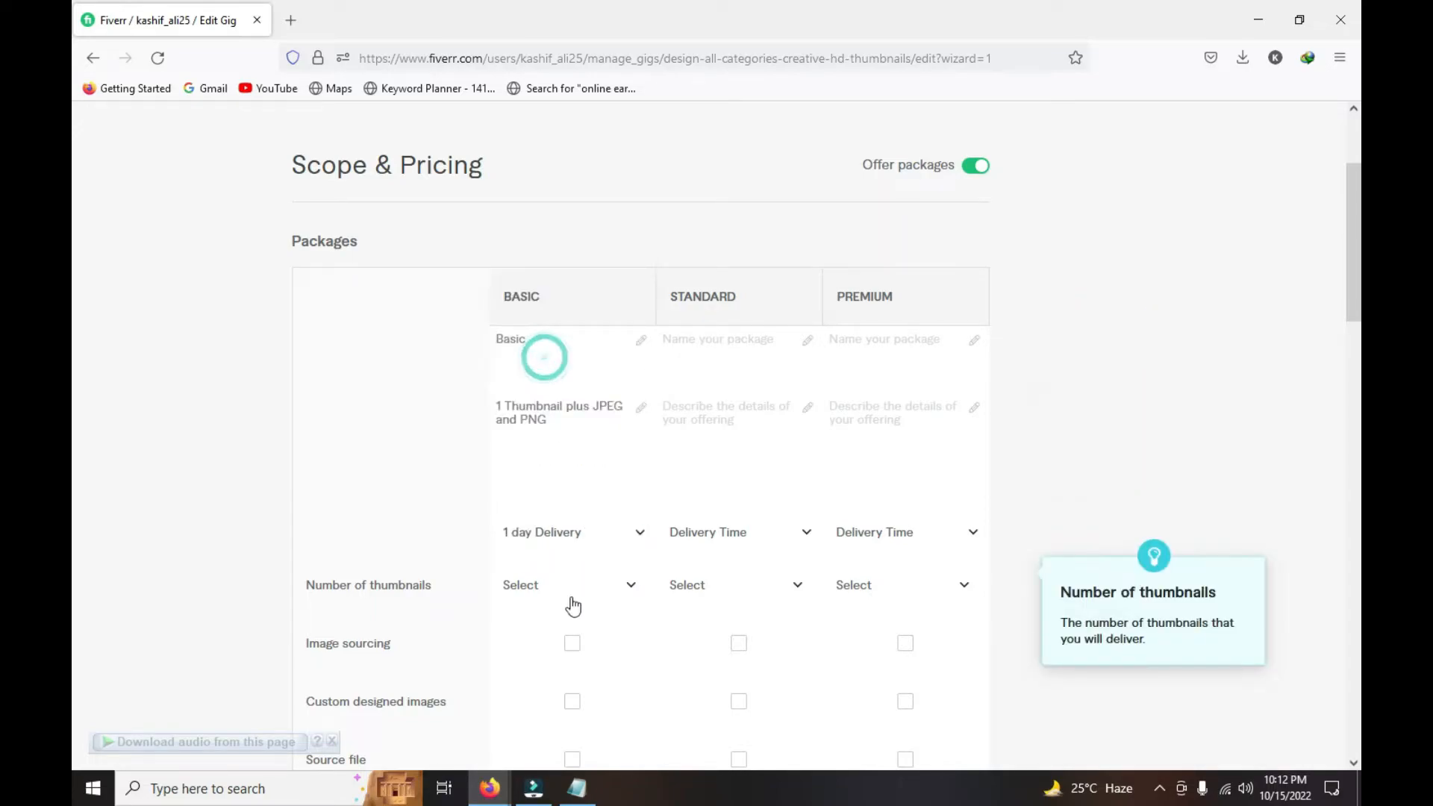
{"action": "left_click", "coordinate": [620, 587]}
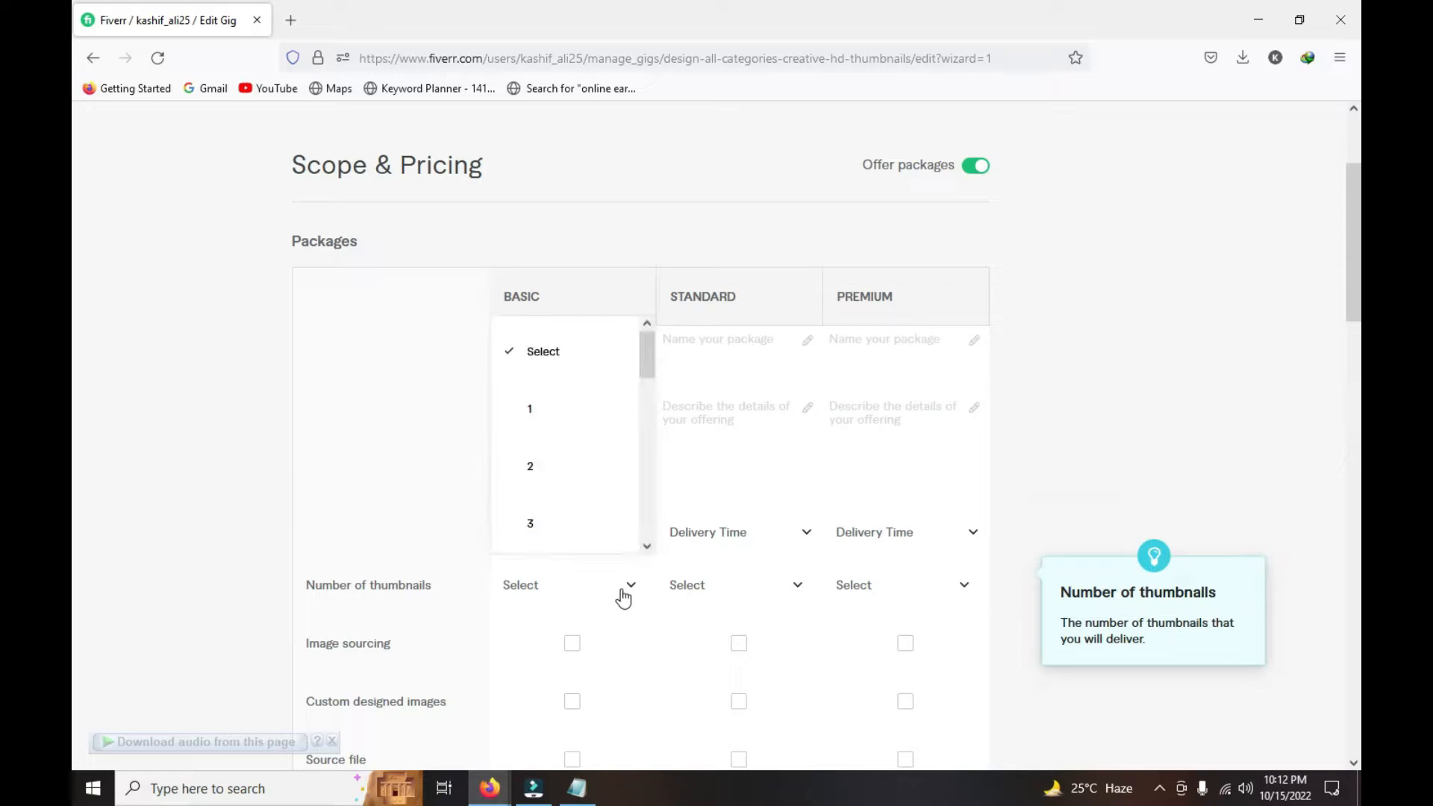
{"action": "left_click", "coordinate": [543, 418]}
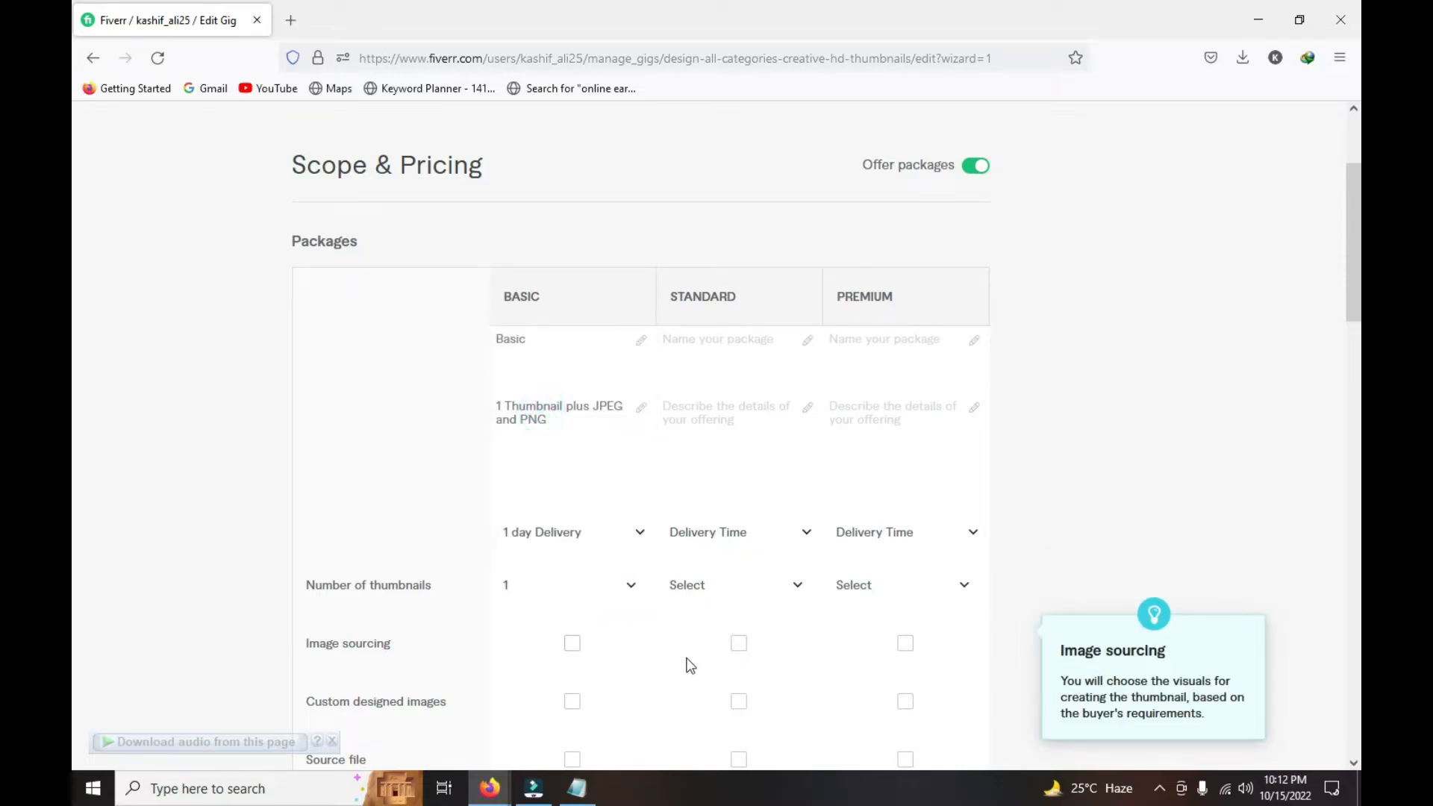
- Set the number of revisions in the Basic package to 1
{"action": "scroll", "coordinate": [684, 665], "scroll_direction": "down", "scroll_amount": 1}
{"action": "scroll", "coordinate": [690, 665], "scroll_direction": "down", "scroll_amount": 1}
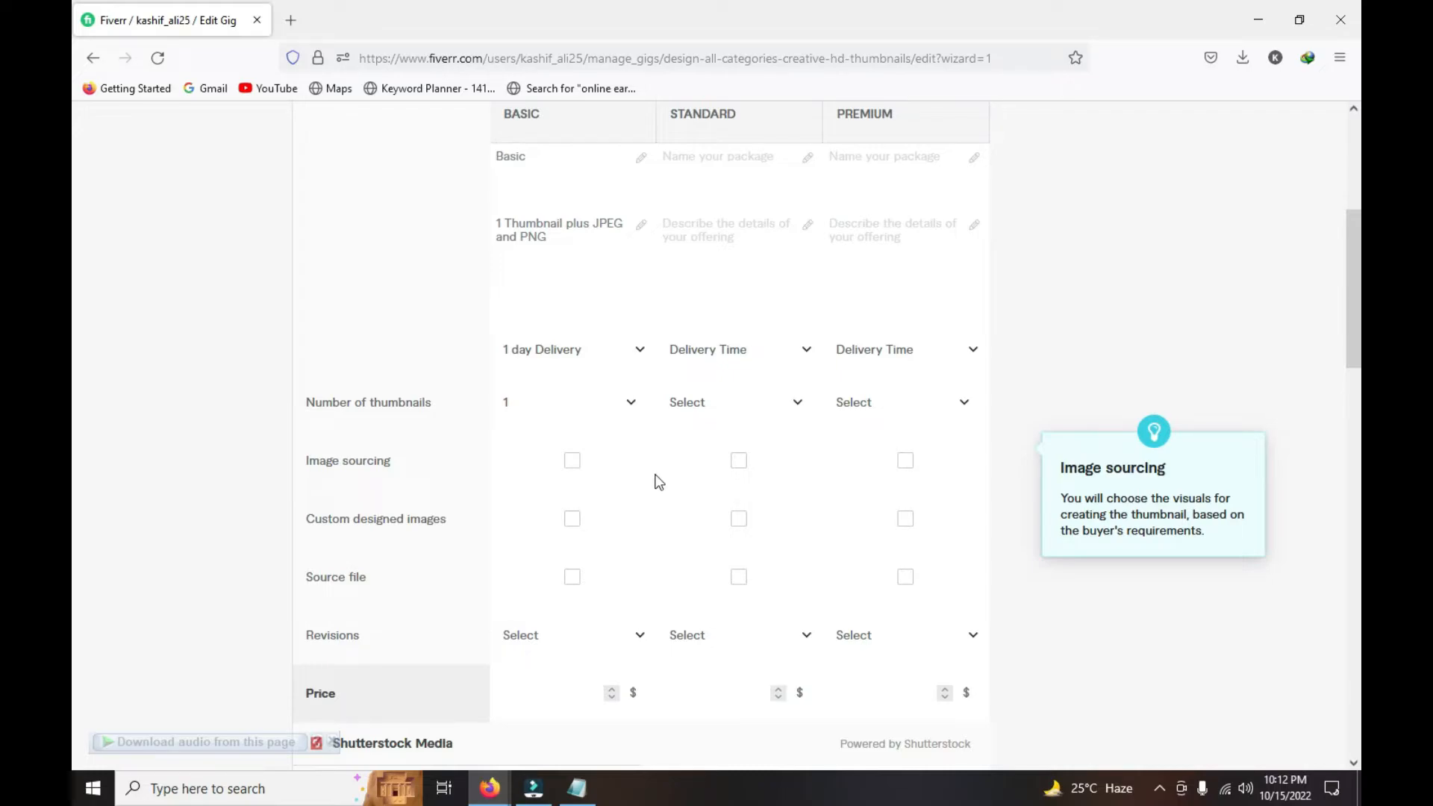
{"action": "scroll", "coordinate": [645, 477], "scroll_direction": "down", "scroll_amount": 1}
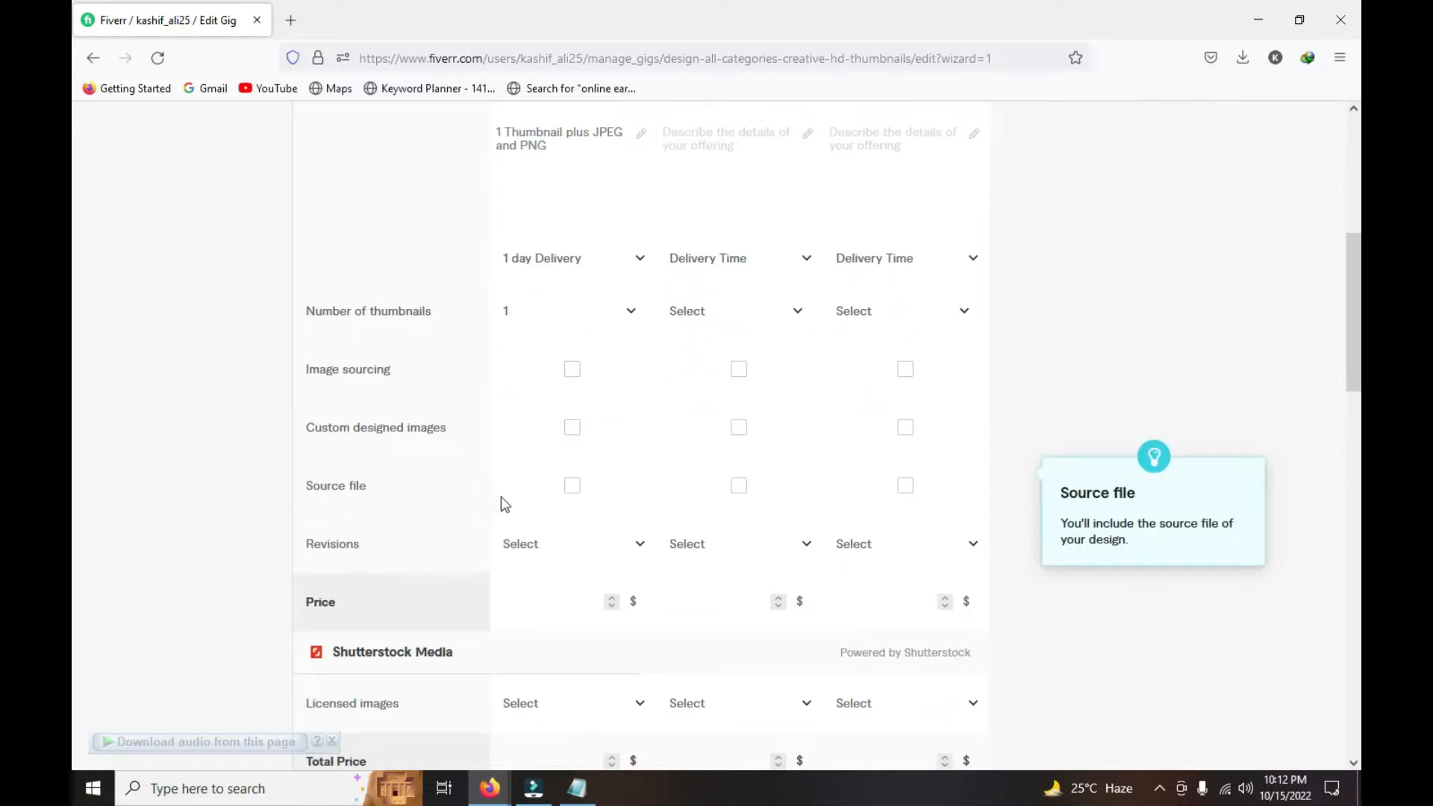
{"action": "scroll", "coordinate": [653, 457], "scroll_direction": "down", "scroll_amount": 1}
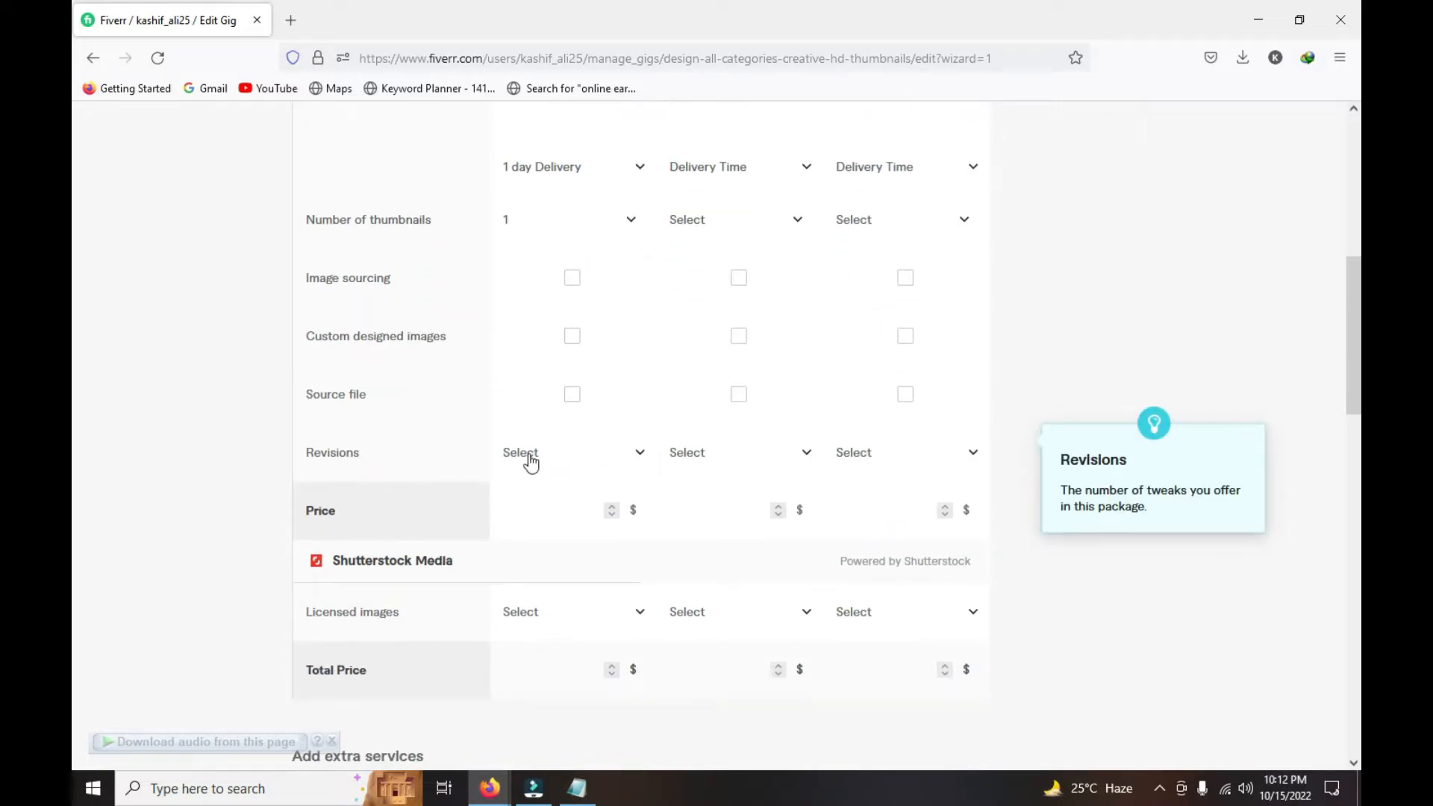
{"action": "left_click", "coordinate": [533, 457]}
{"action": "left_click", "coordinate": [549, 621]}
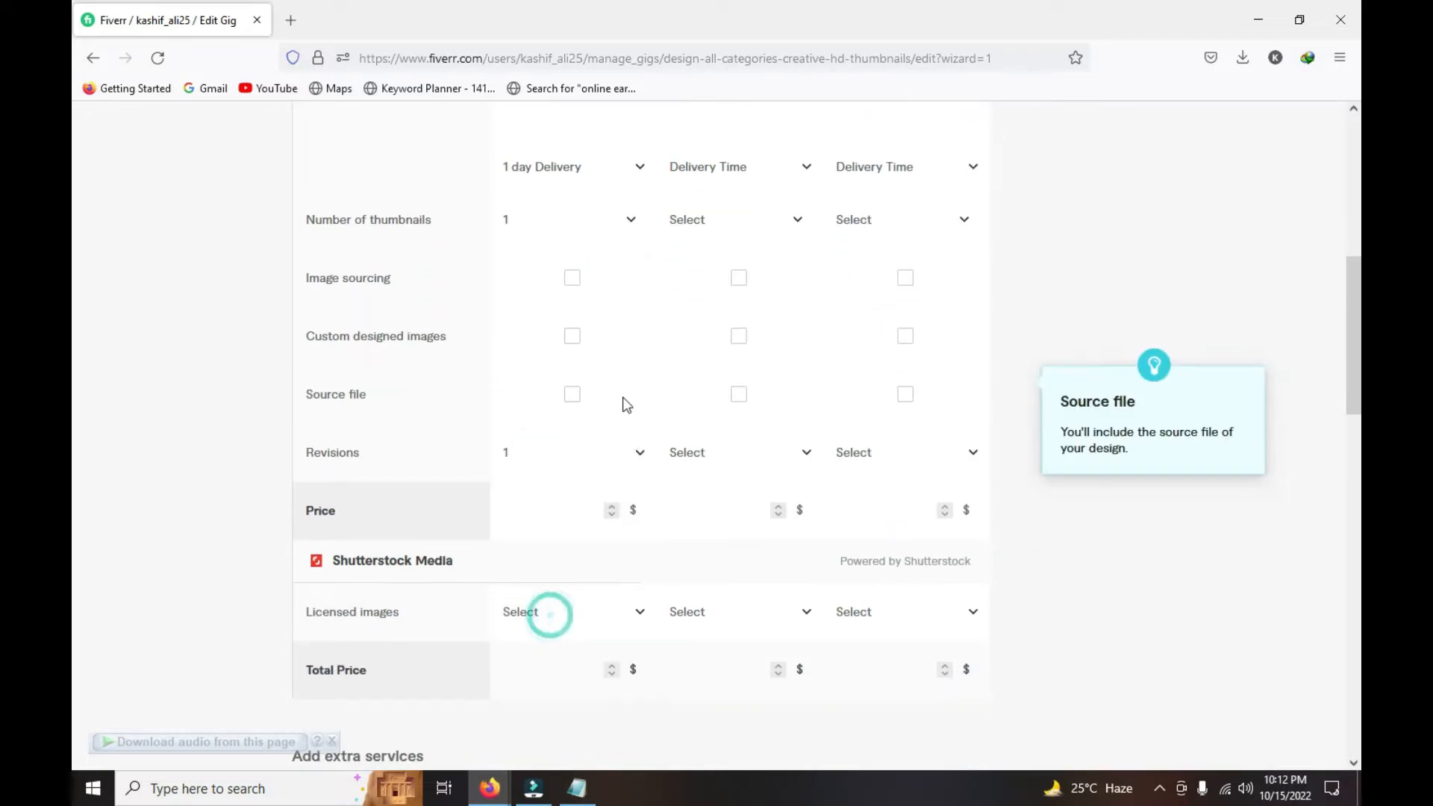
- Set the Basic package's price to $10 and name the second package "Standard"
{"action": "left_click", "coordinate": [552, 500]}
{"action": "type", "text": "10"}
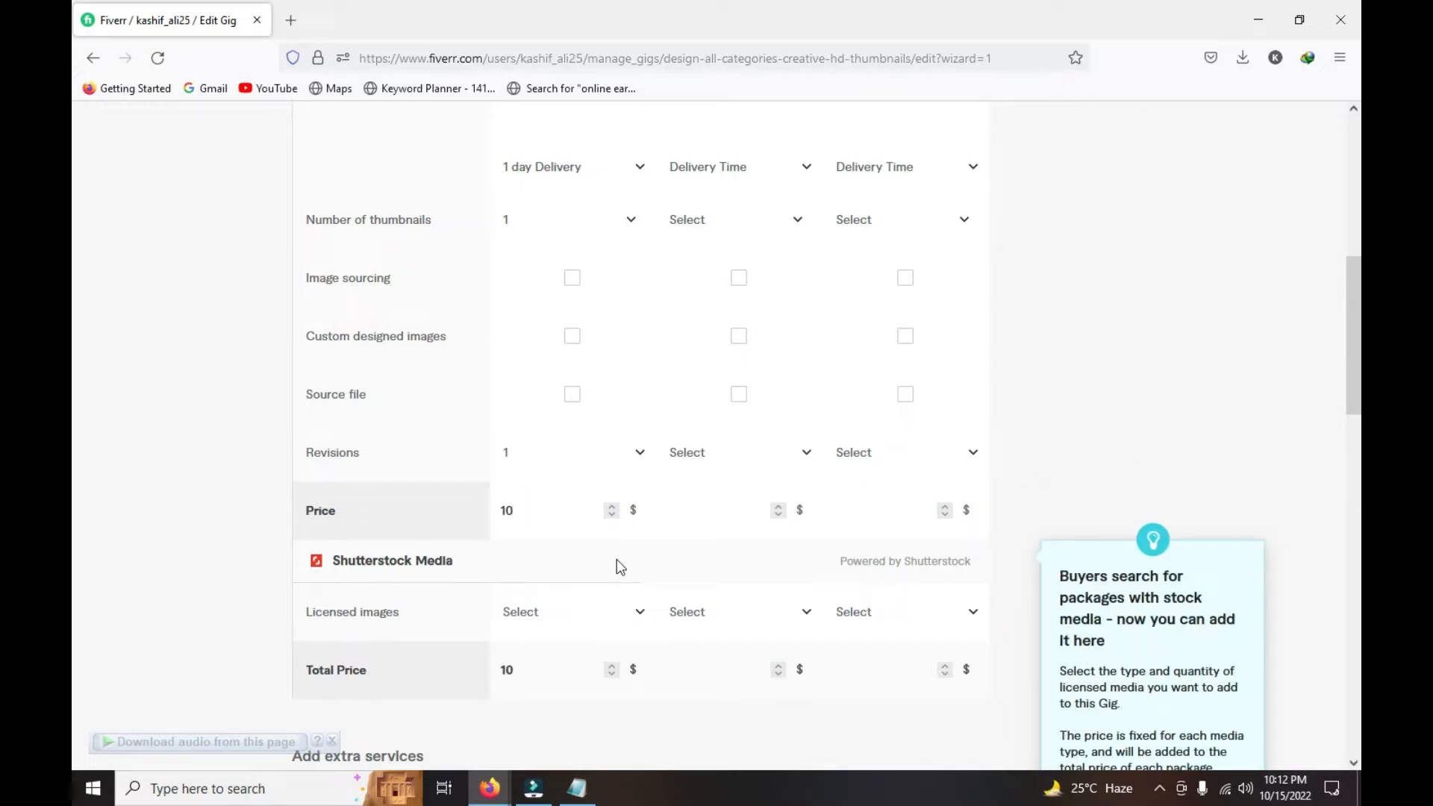
{"action": "scroll", "coordinate": [744, 494], "scroll_direction": "up", "scroll_amount": 5}
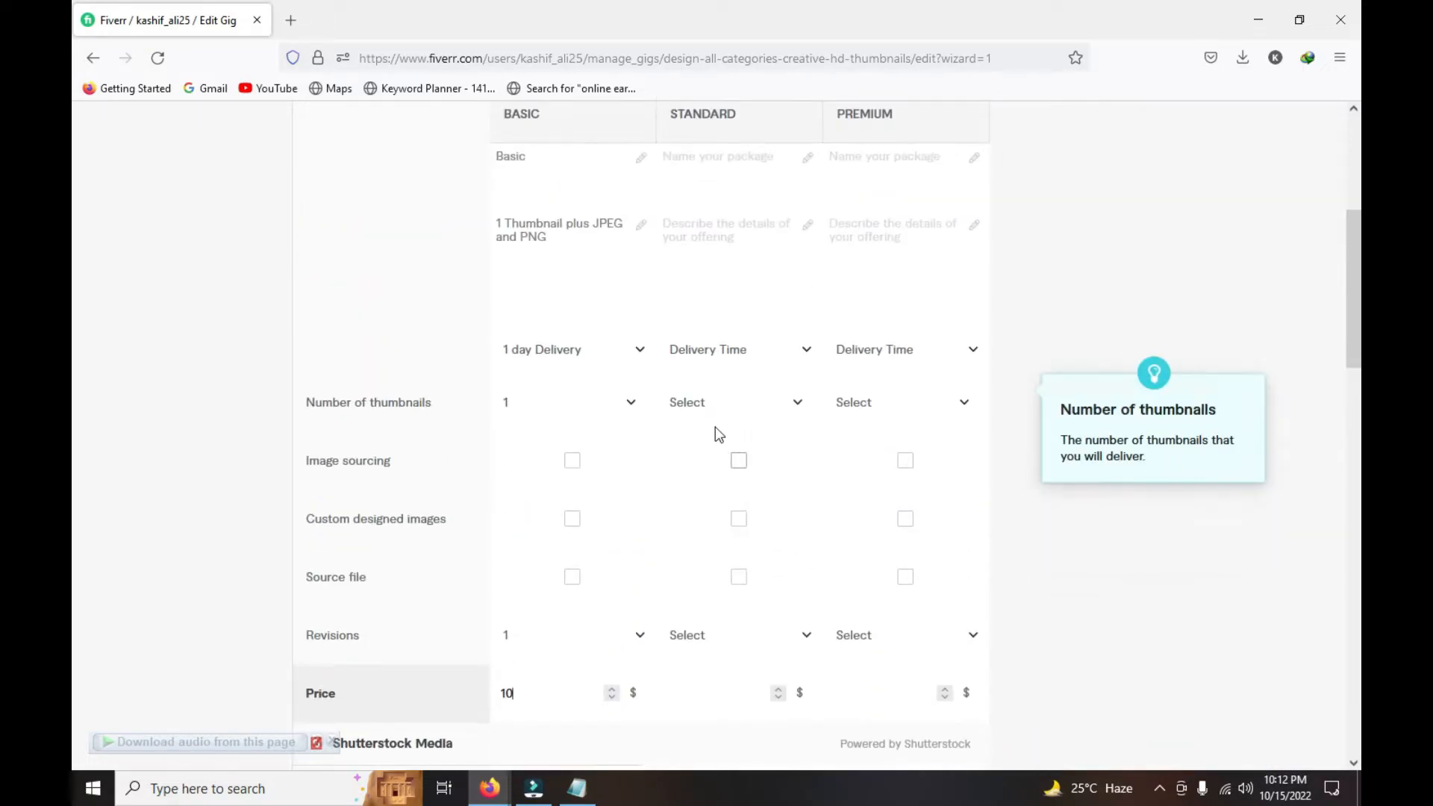
{"action": "left_click", "coordinate": [703, 364]}
{"action": "left_click", "coordinate": [703, 364]}
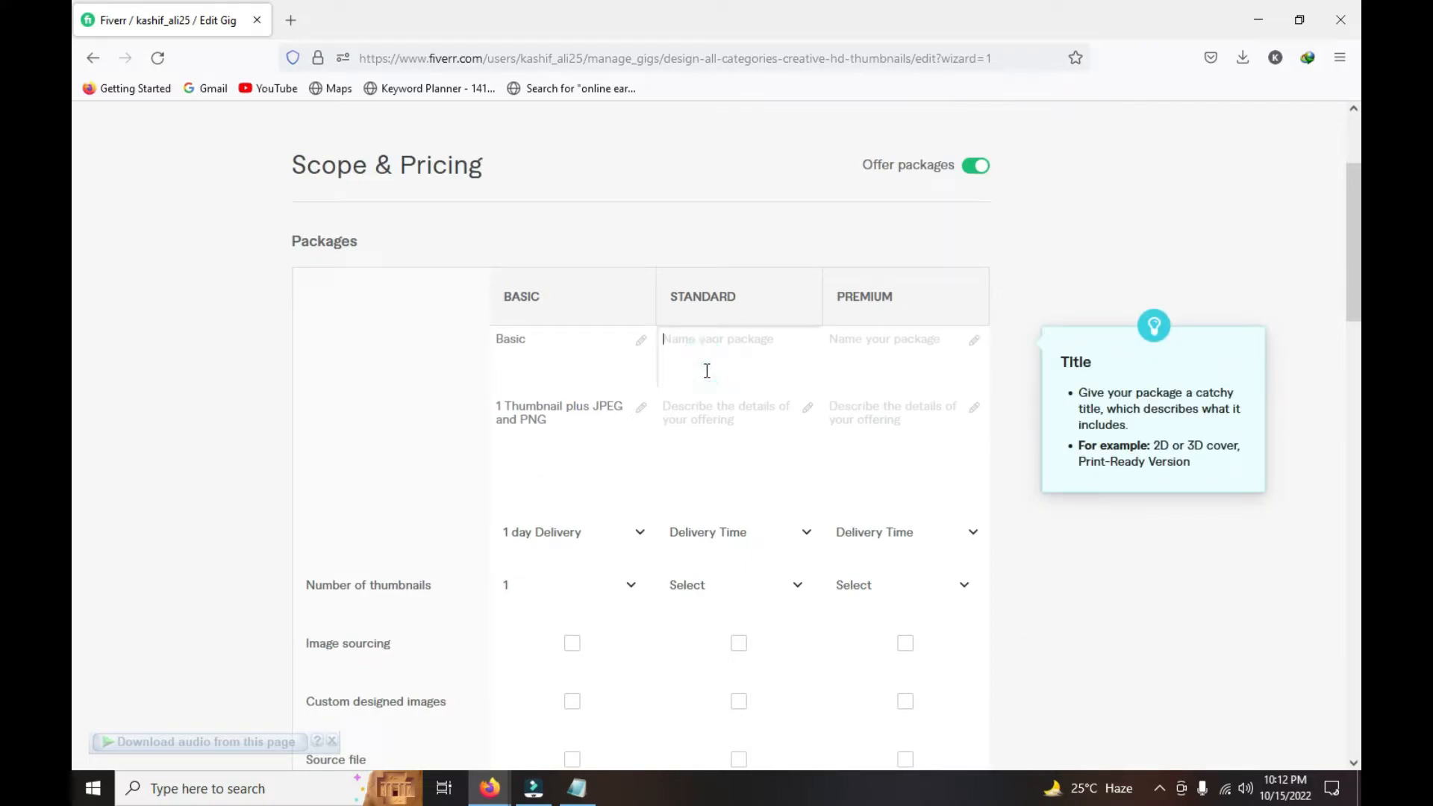
{"action": "type", "text": "Standard"}
- Describe the Standard package as "3 High Resolution thumbnail + JPEG + PNG + Source File"
{"action": "left_click", "coordinate": [717, 414]}
{"action": "type", "text": "3"}
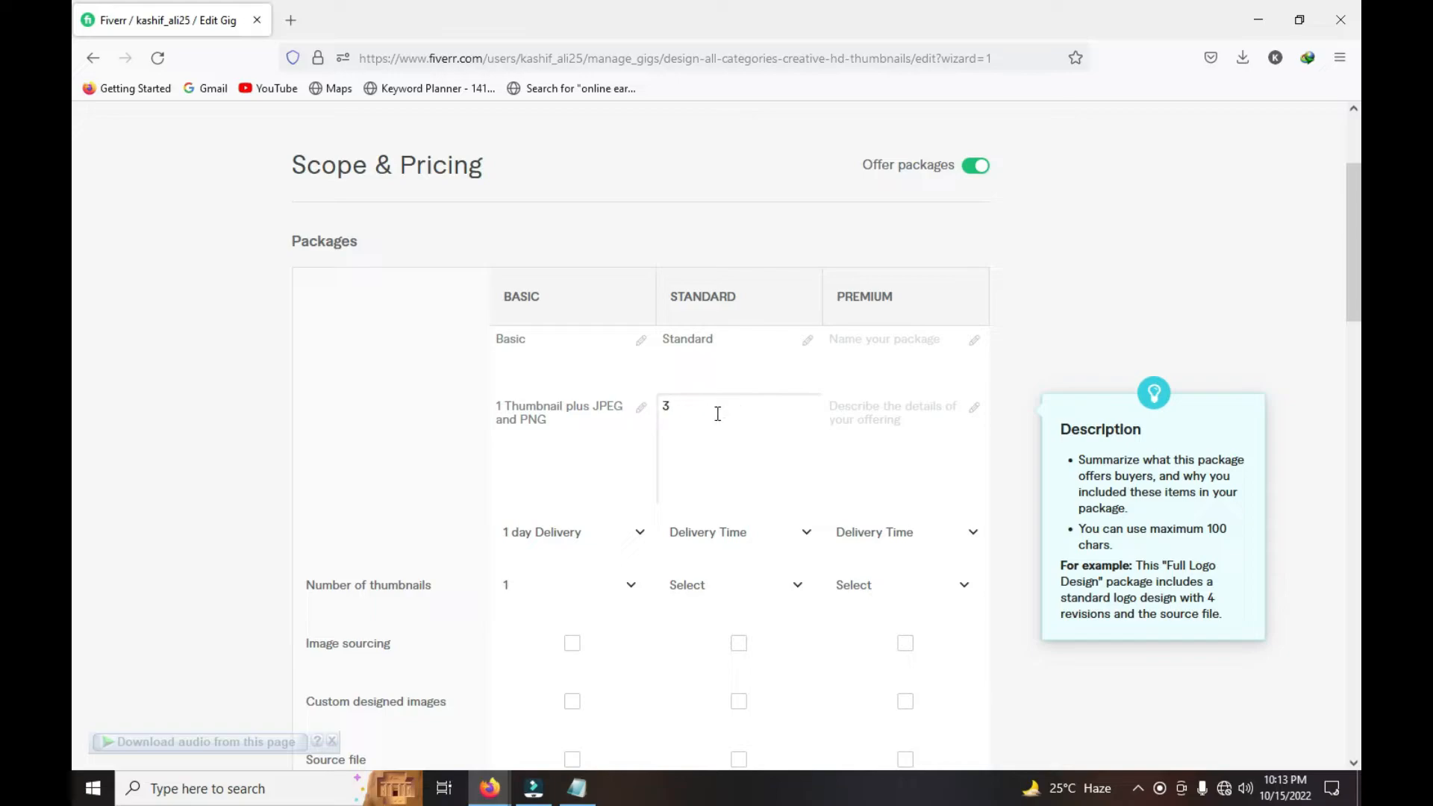
{"action": "type", "text": " High"}
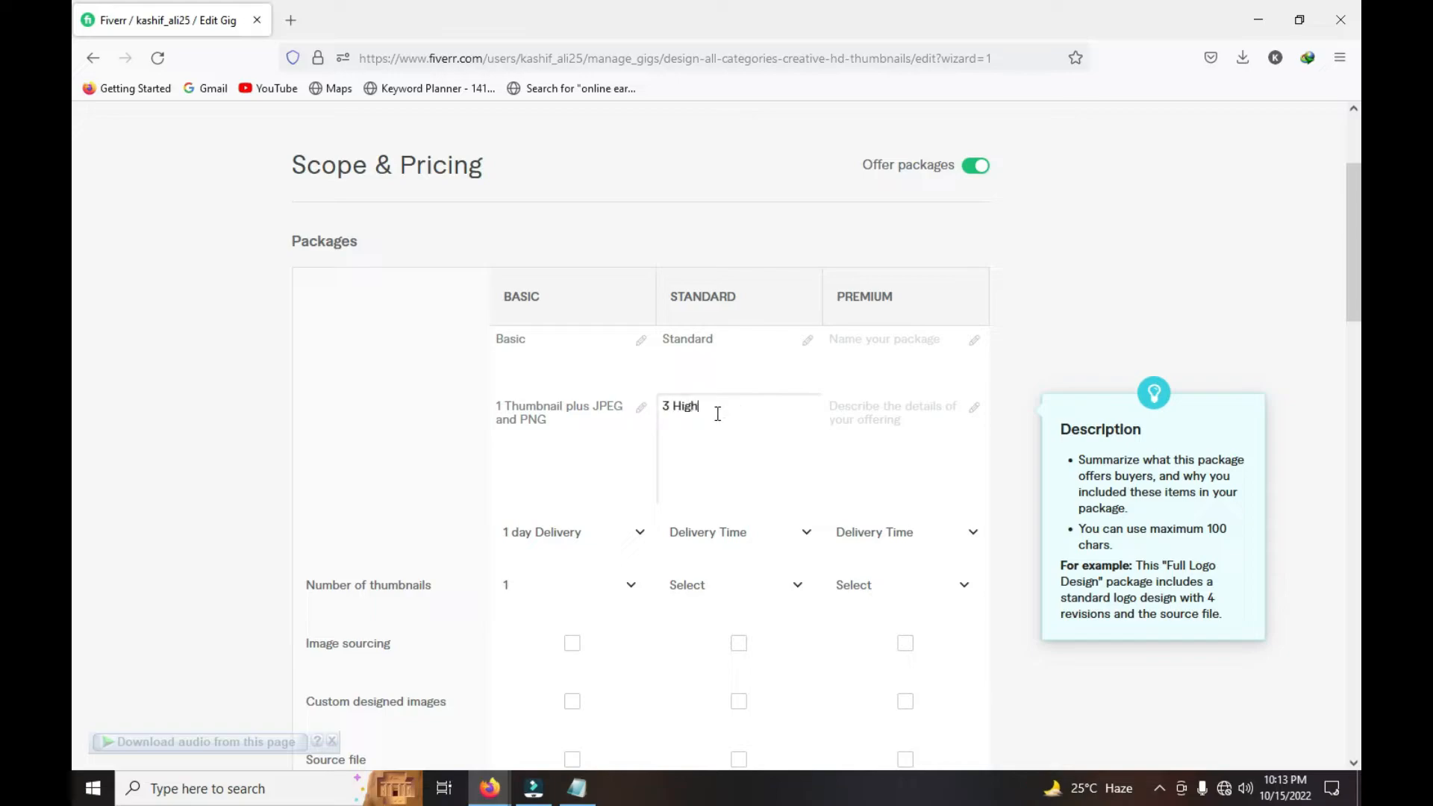
{"action": "type", "text": " Resolution thu"}
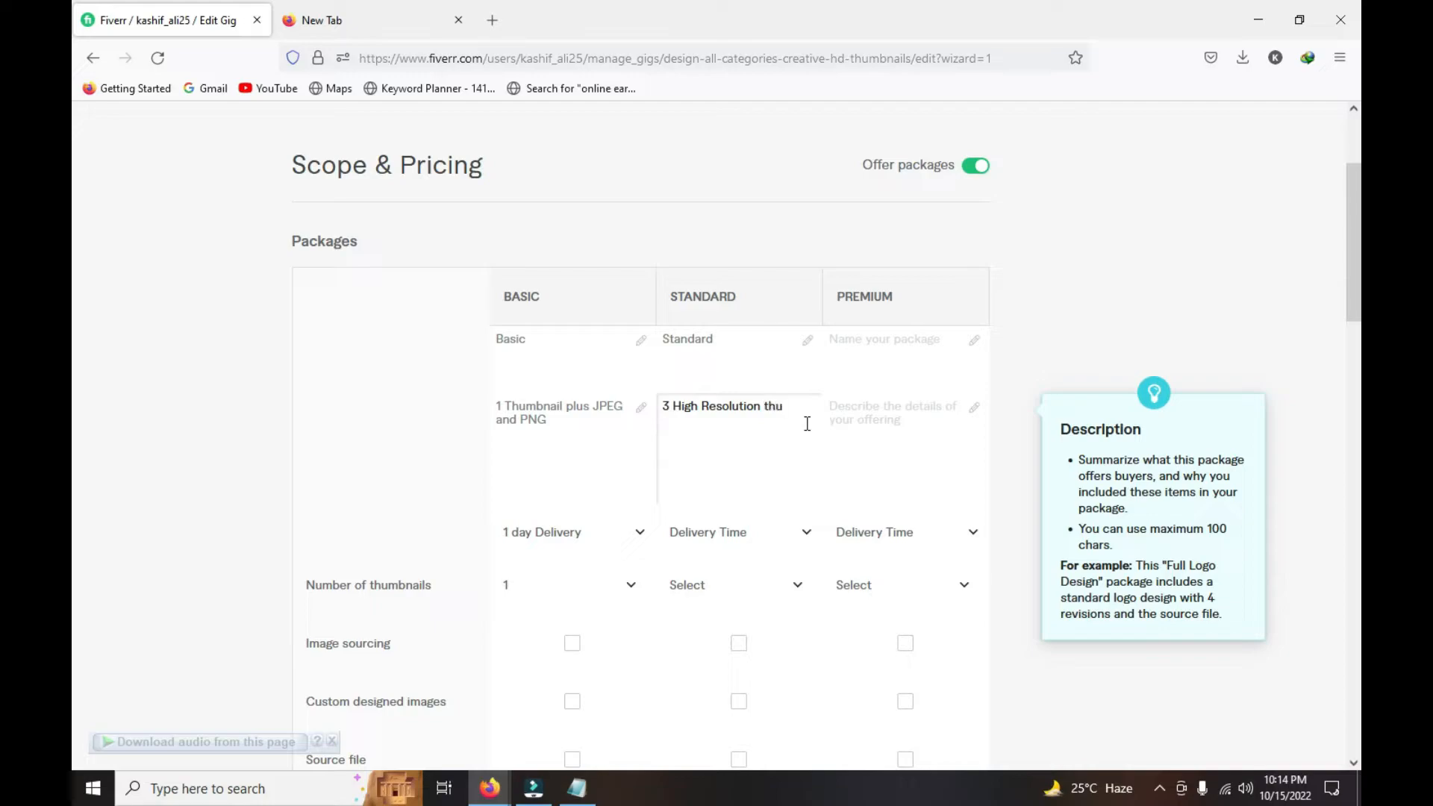
{"action": "type", "text": "mbnail + JPEG + PNG"}
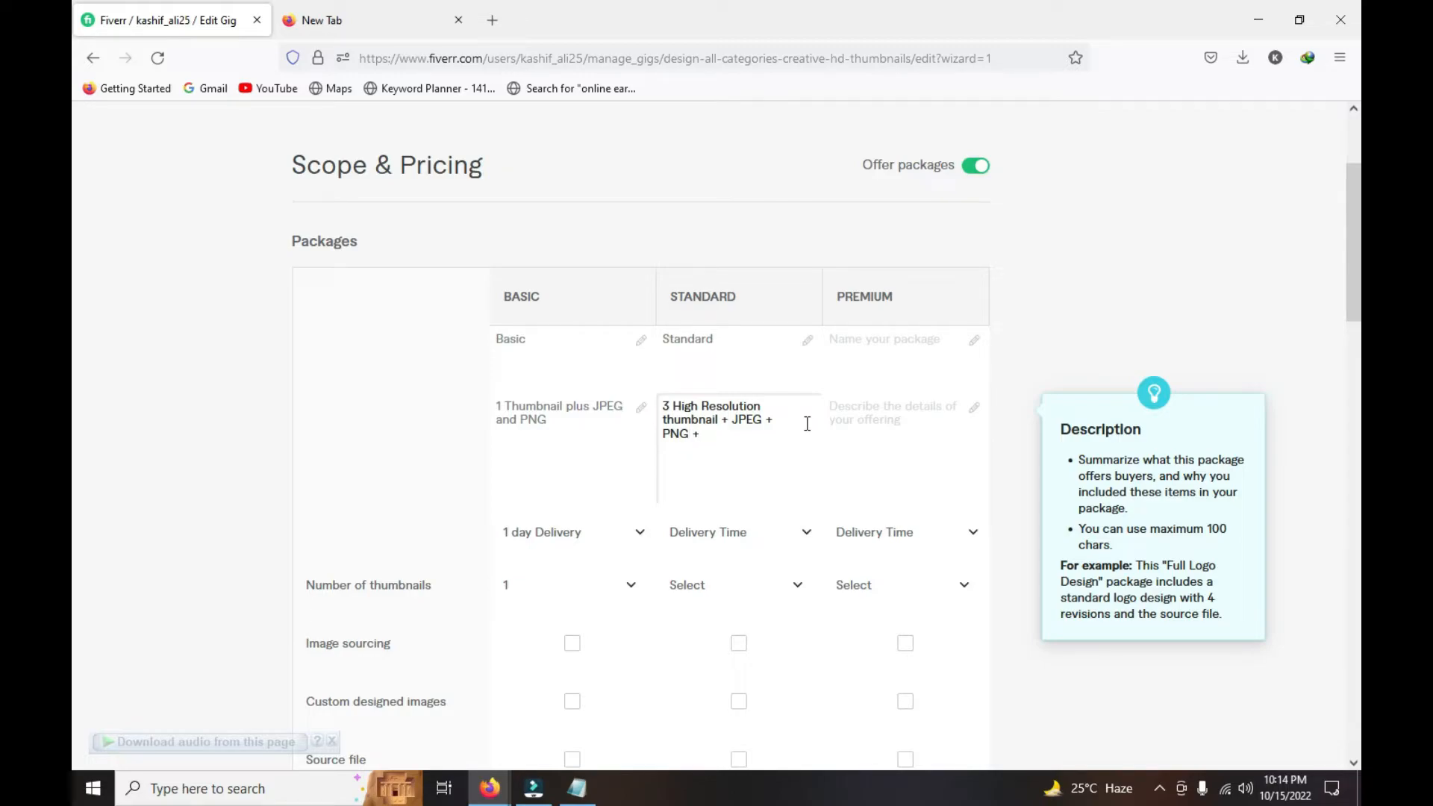
{"action": "type", "text": " + so"}
{"action": "key", "text": "BackSpace"}
{"action": "key", "text": "BackSpace"}
{"action": "key", "text": "BackSpace"}
{"action": "key", "text": "BackSpace"}
{"action": "type", "text": "Sou"}
- Set the Standard package's delivery time to 1 day and its number of thumbnails to 3
{"action": "left_click", "coordinate": [806, 531]}
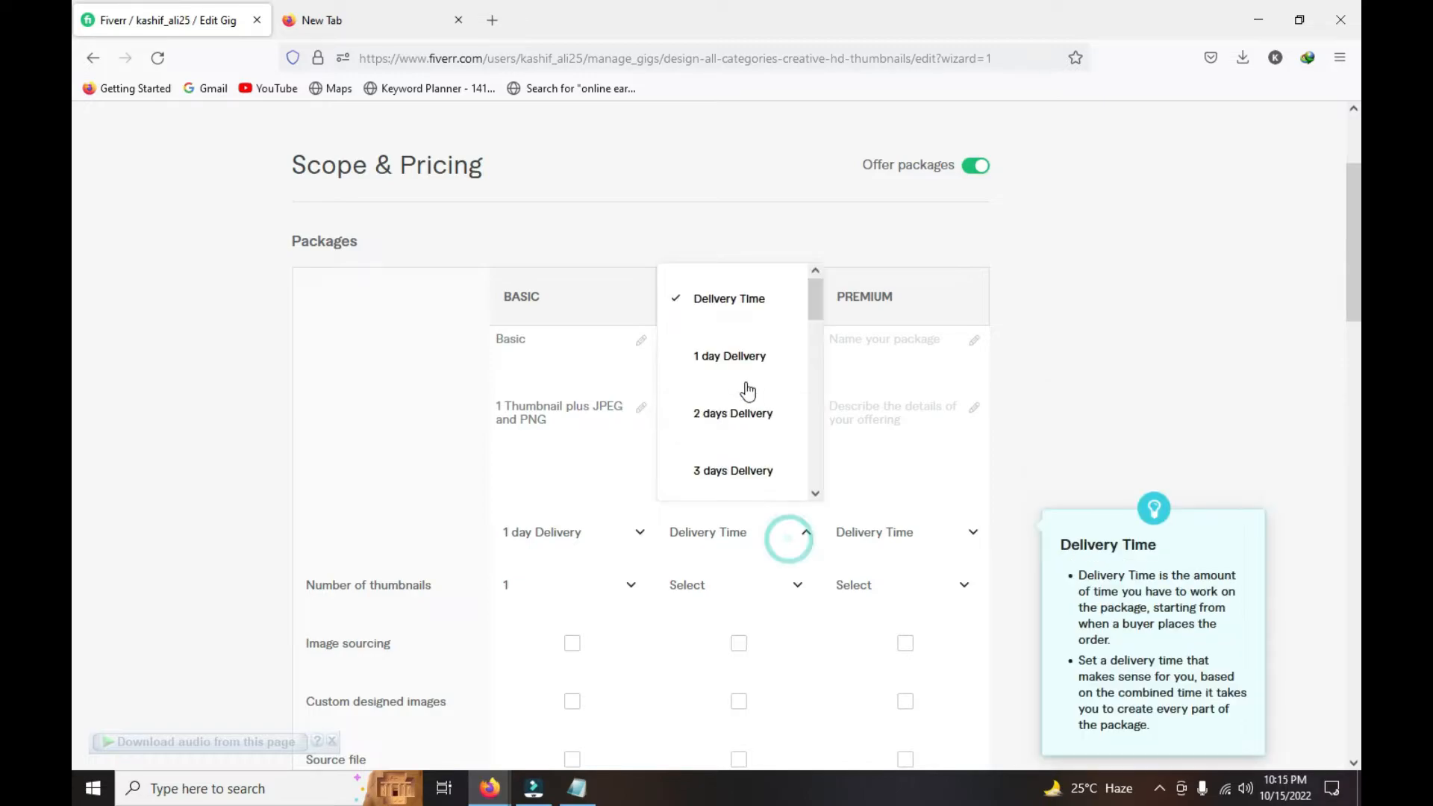
{"action": "left_click", "coordinate": [740, 359]}
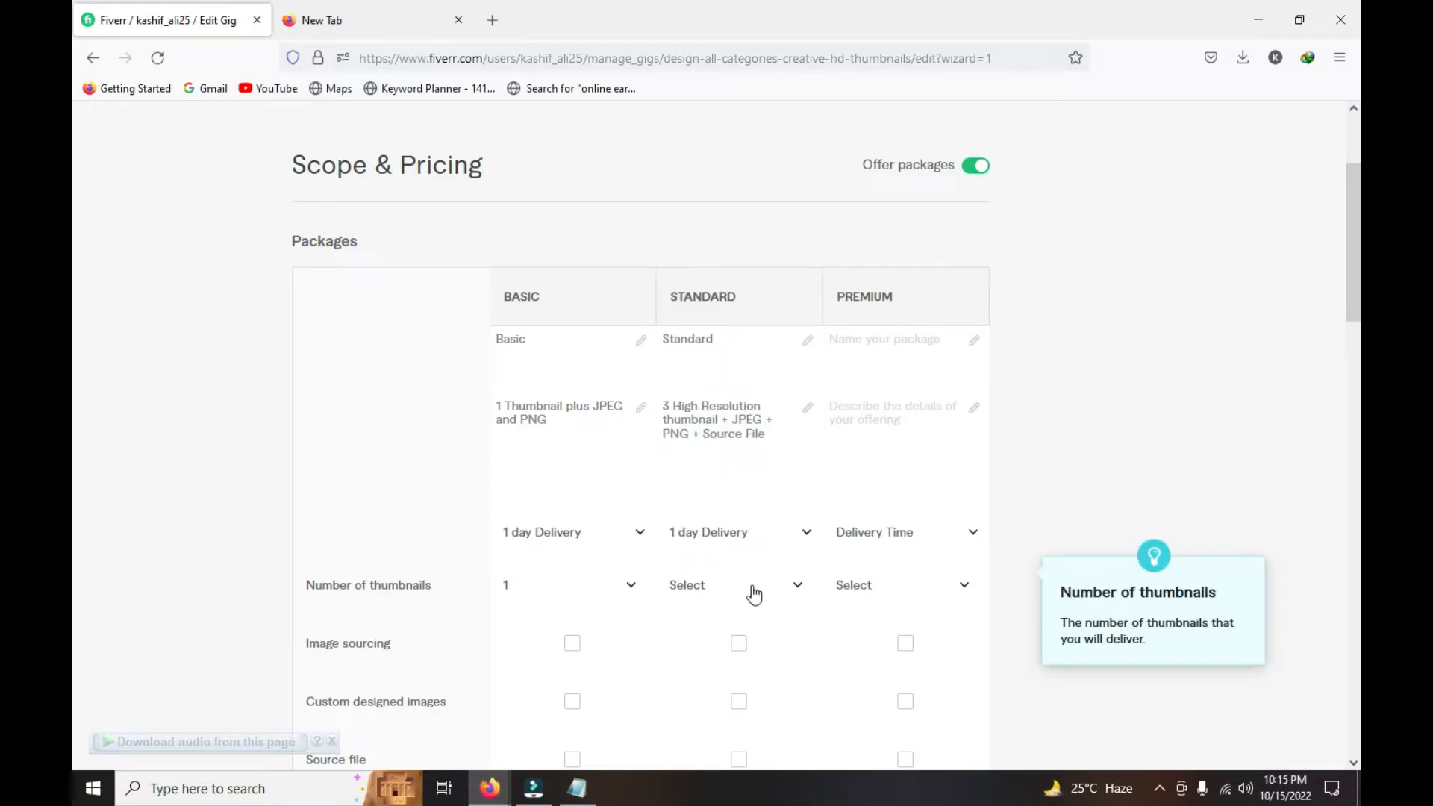
{"action": "left_click", "coordinate": [754, 593]}
{"action": "left_click", "coordinate": [726, 526]}
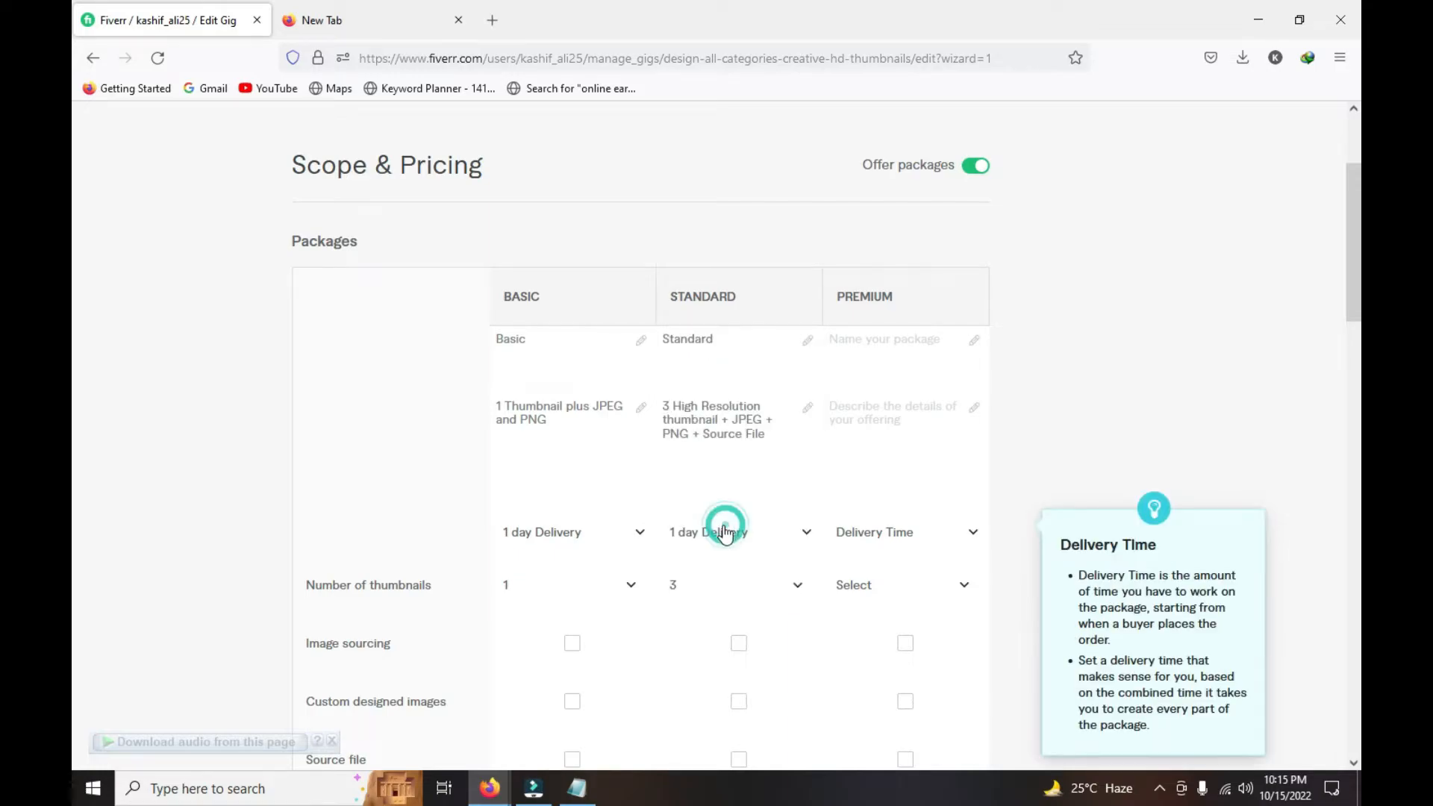
- Include the source file in the Standard package and set its revisions to 2
{"action": "scroll", "coordinate": [730, 538], "scroll_direction": "down", "scroll_amount": 3}
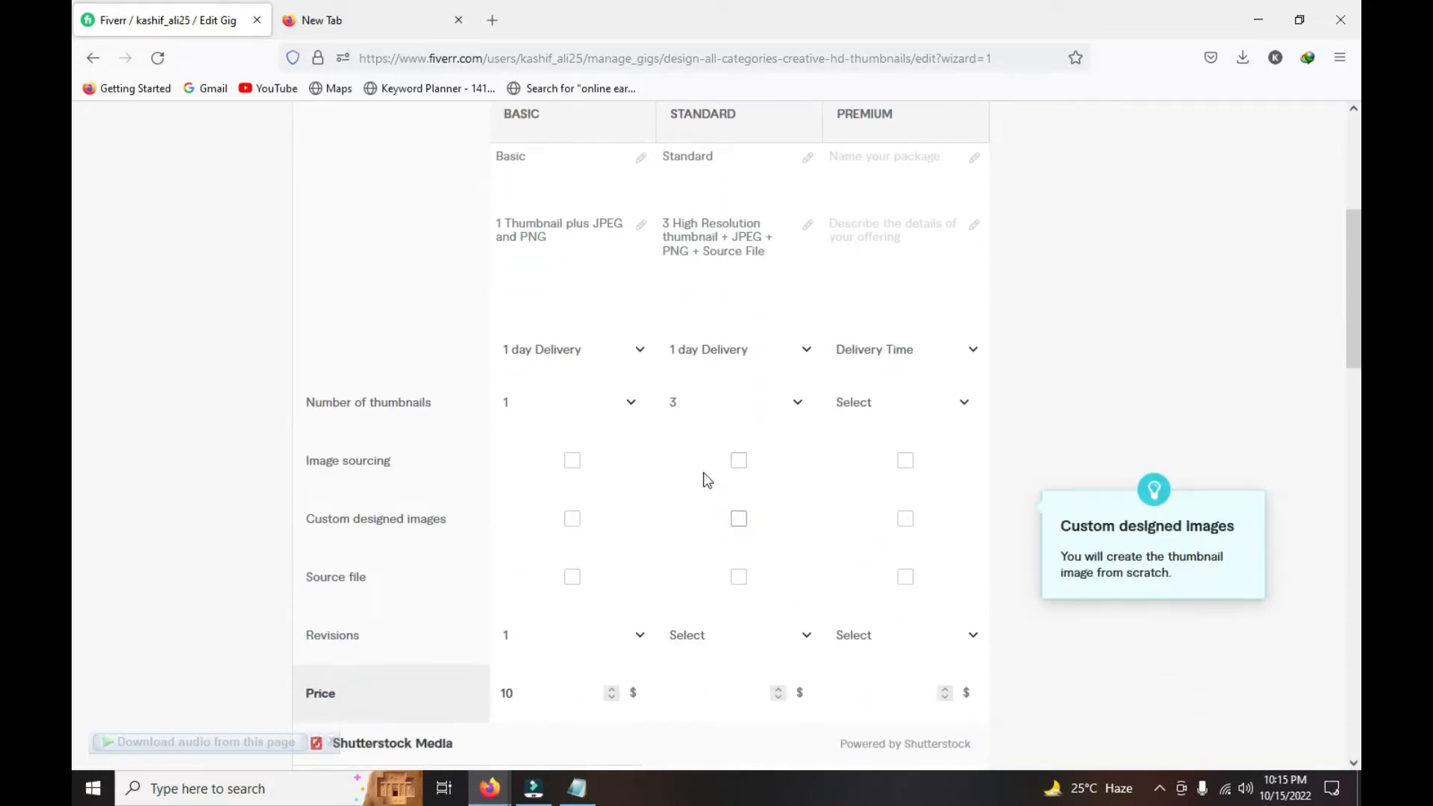
{"action": "left_click", "coordinate": [739, 576]}
{"action": "scroll", "coordinate": [674, 512], "scroll_direction": "down", "scroll_amount": 2}
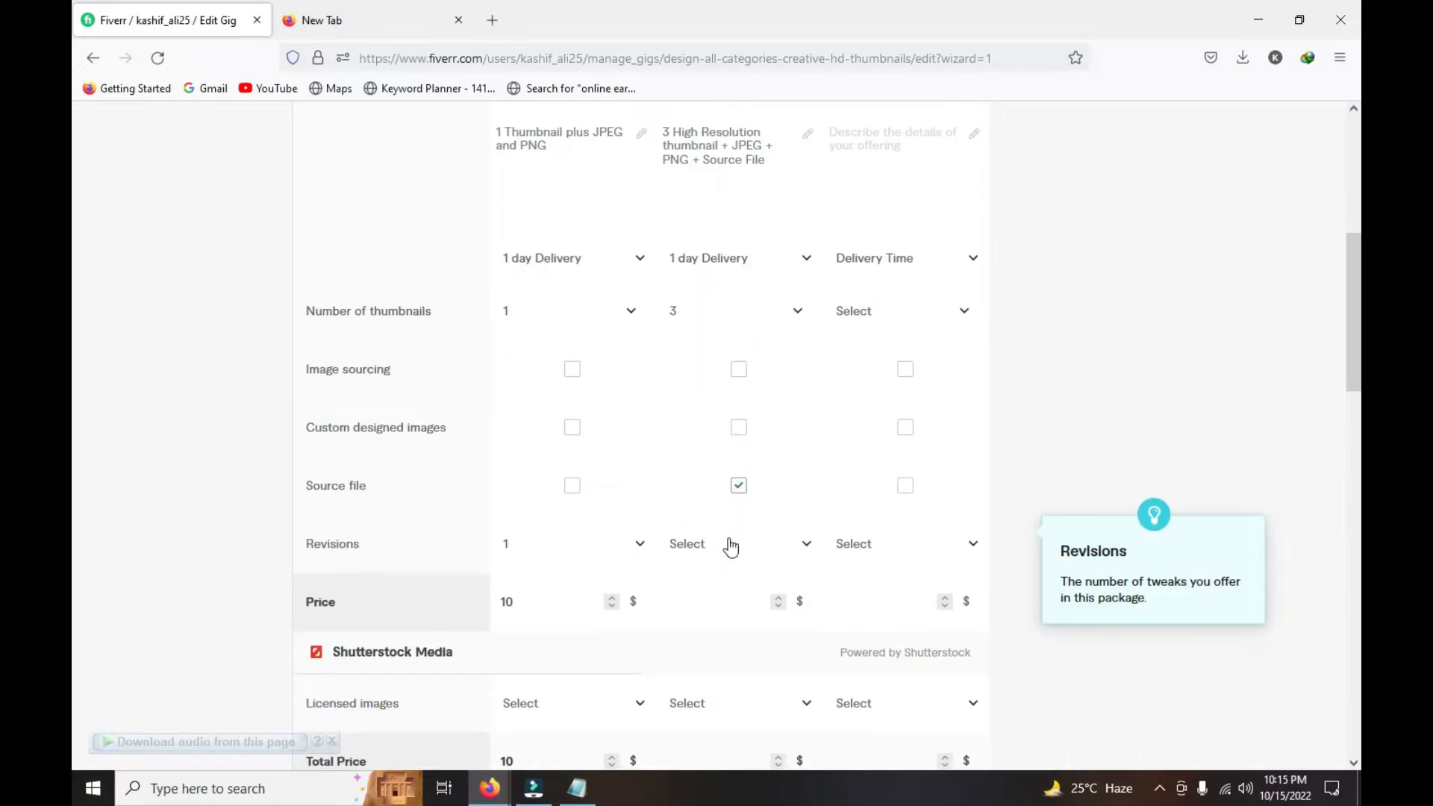
{"action": "left_click", "coordinate": [754, 552]}
{"action": "left_click", "coordinate": [745, 492]}
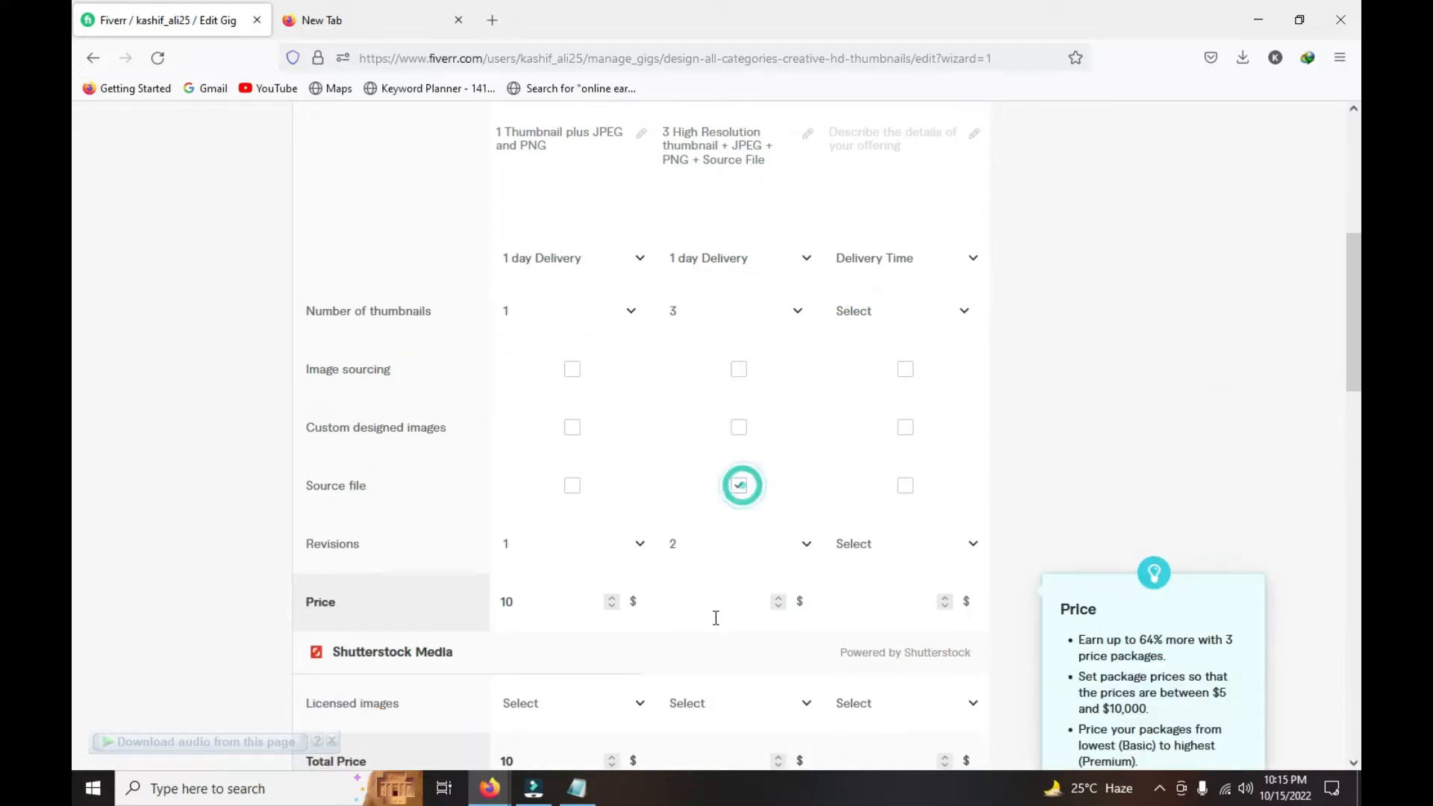
- Set the Standard package's price to $25 and name the third package "Premium"
{"action": "left_click", "coordinate": [715, 604]}
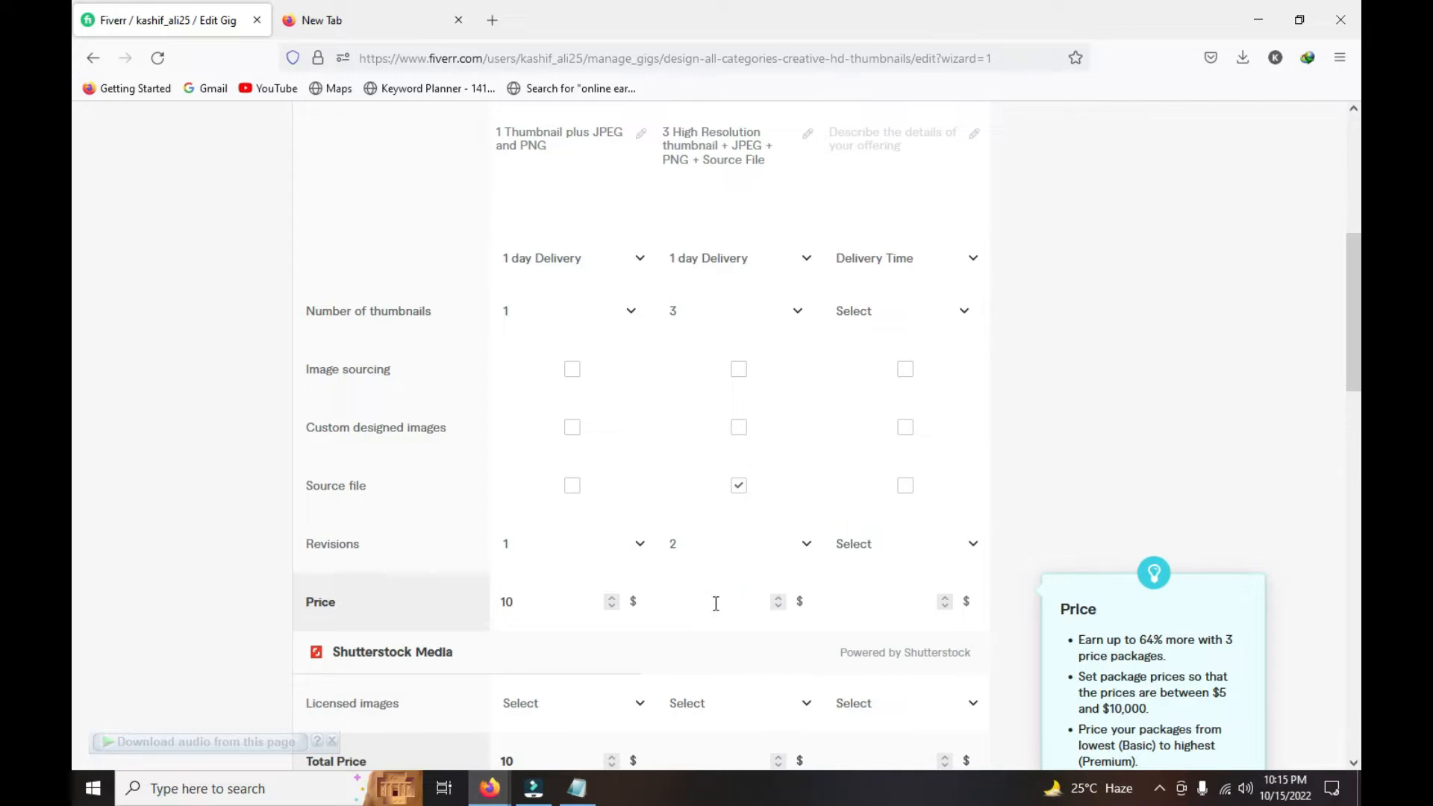
{"action": "type", "text": "20"}
{"action": "scroll", "coordinate": [820, 507], "scroll_direction": "up", "scroll_amount": 5}
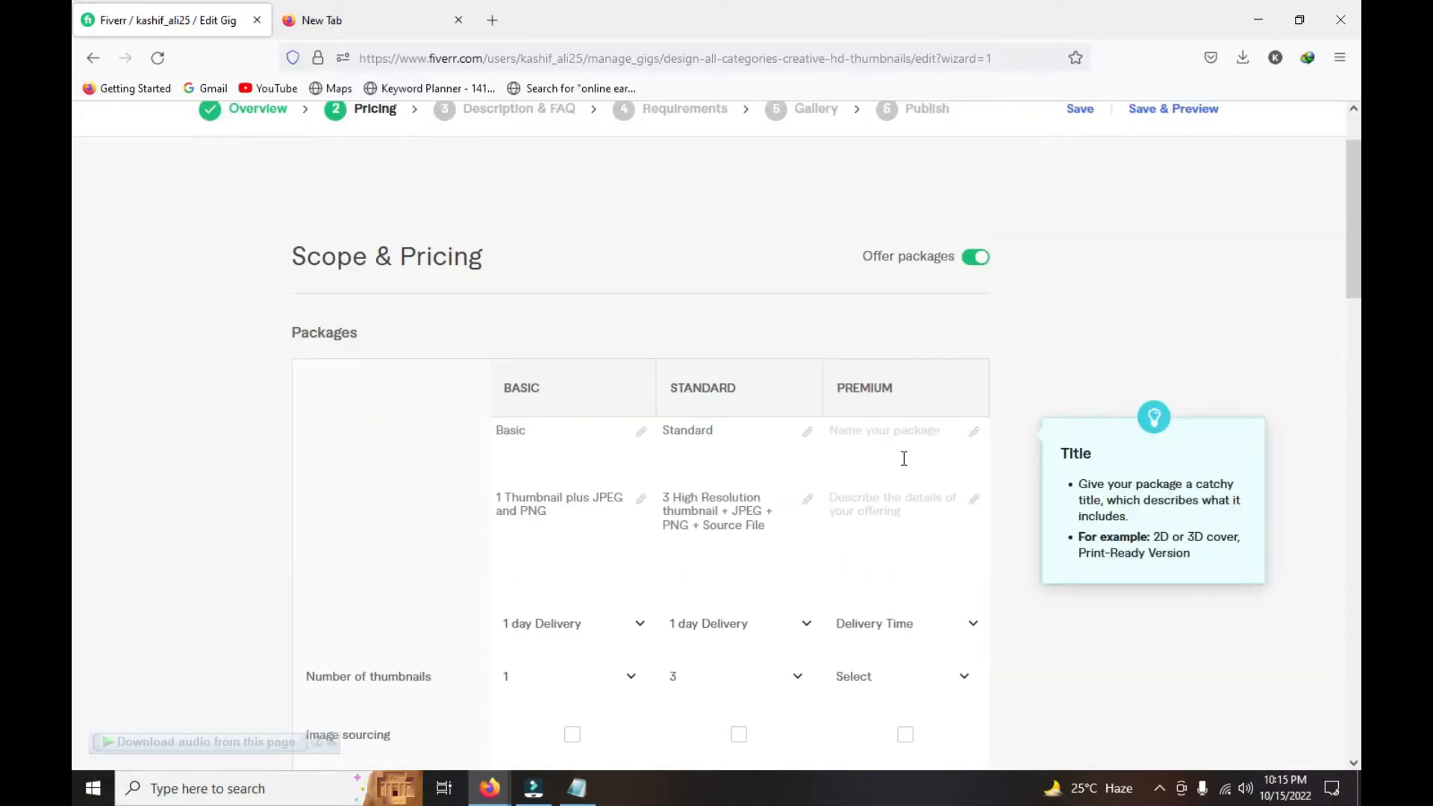
{"action": "left_click", "coordinate": [891, 438]}
{"action": "type", "text": "Premiu"}
{"action": "type", "text": "m"}
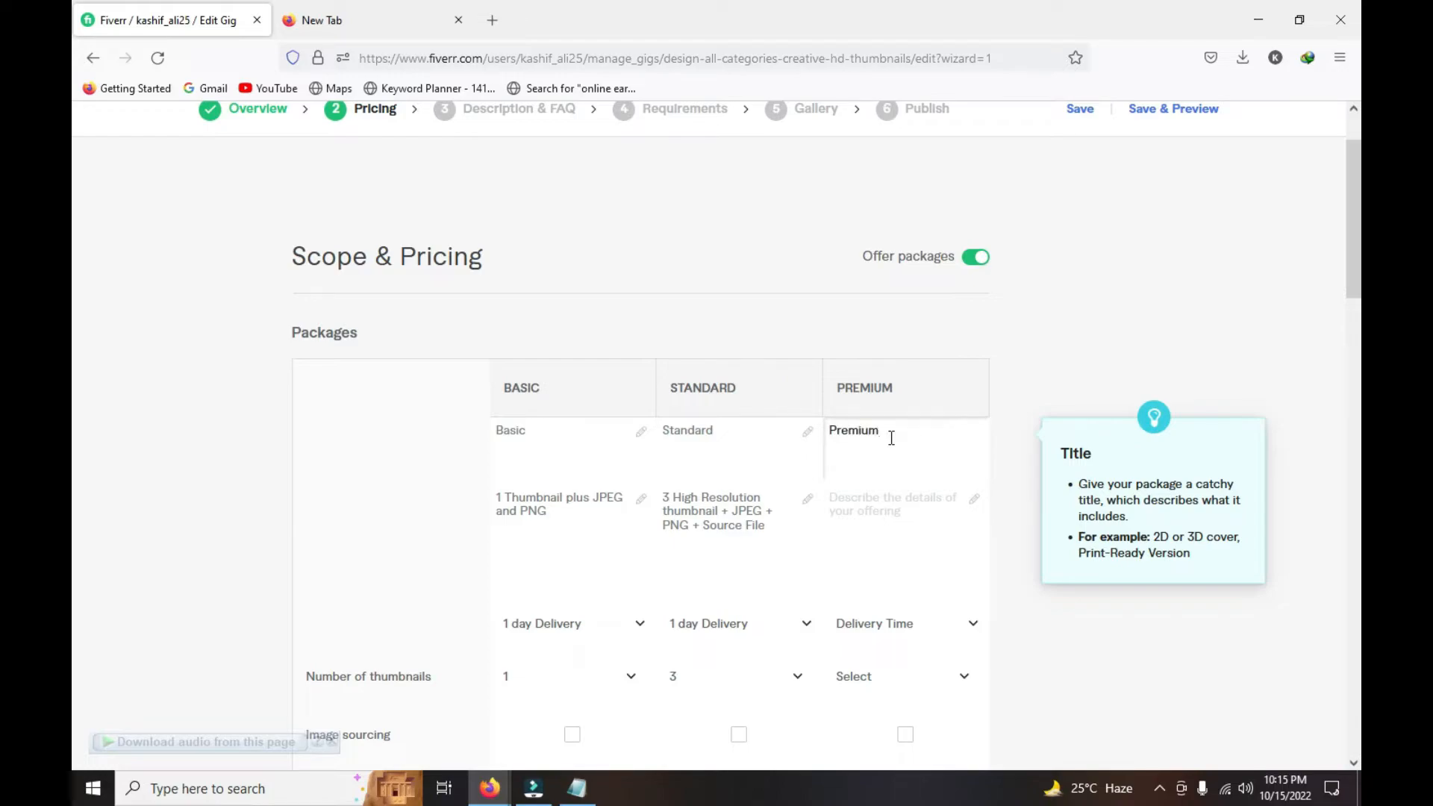
- Describe the Premium package as "5 High Resolution Thumbnail + JPEG + PNG + Source File + Unlimited Revisions"
{"action": "left_click", "coordinate": [856, 498]}
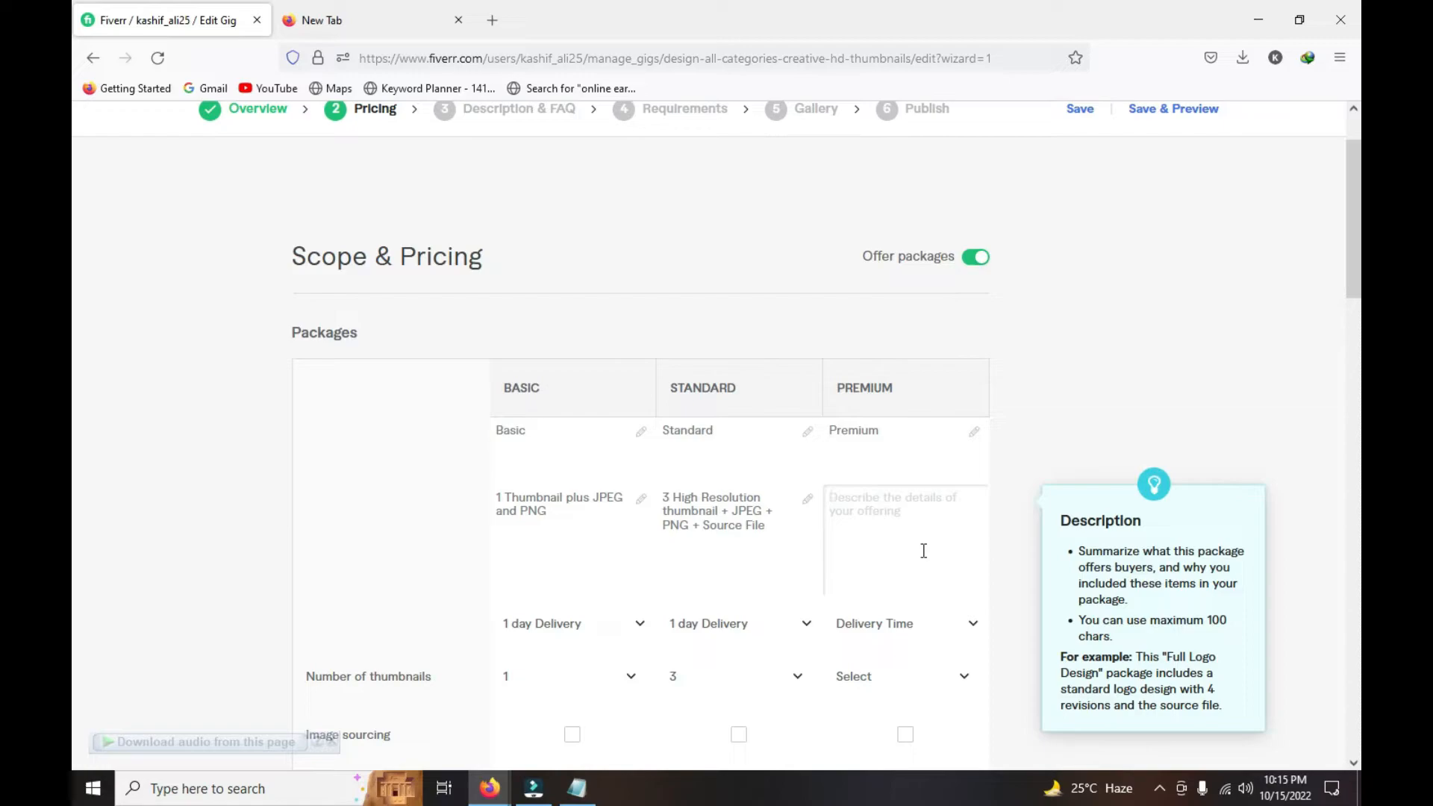
{"action": "type", "text": "5"}
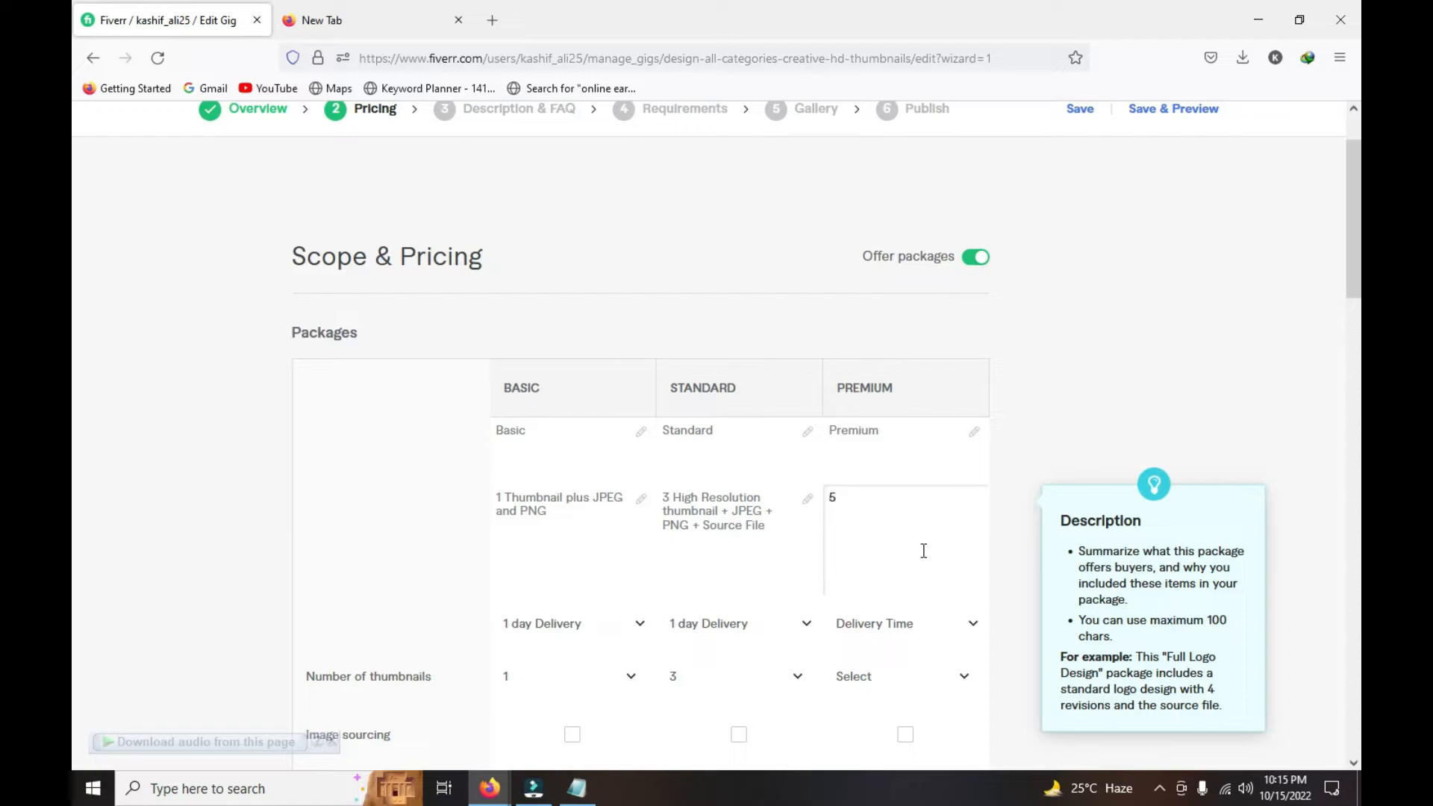
{"action": "type", "text": " High Resolution Thumbnail + JPEG"}
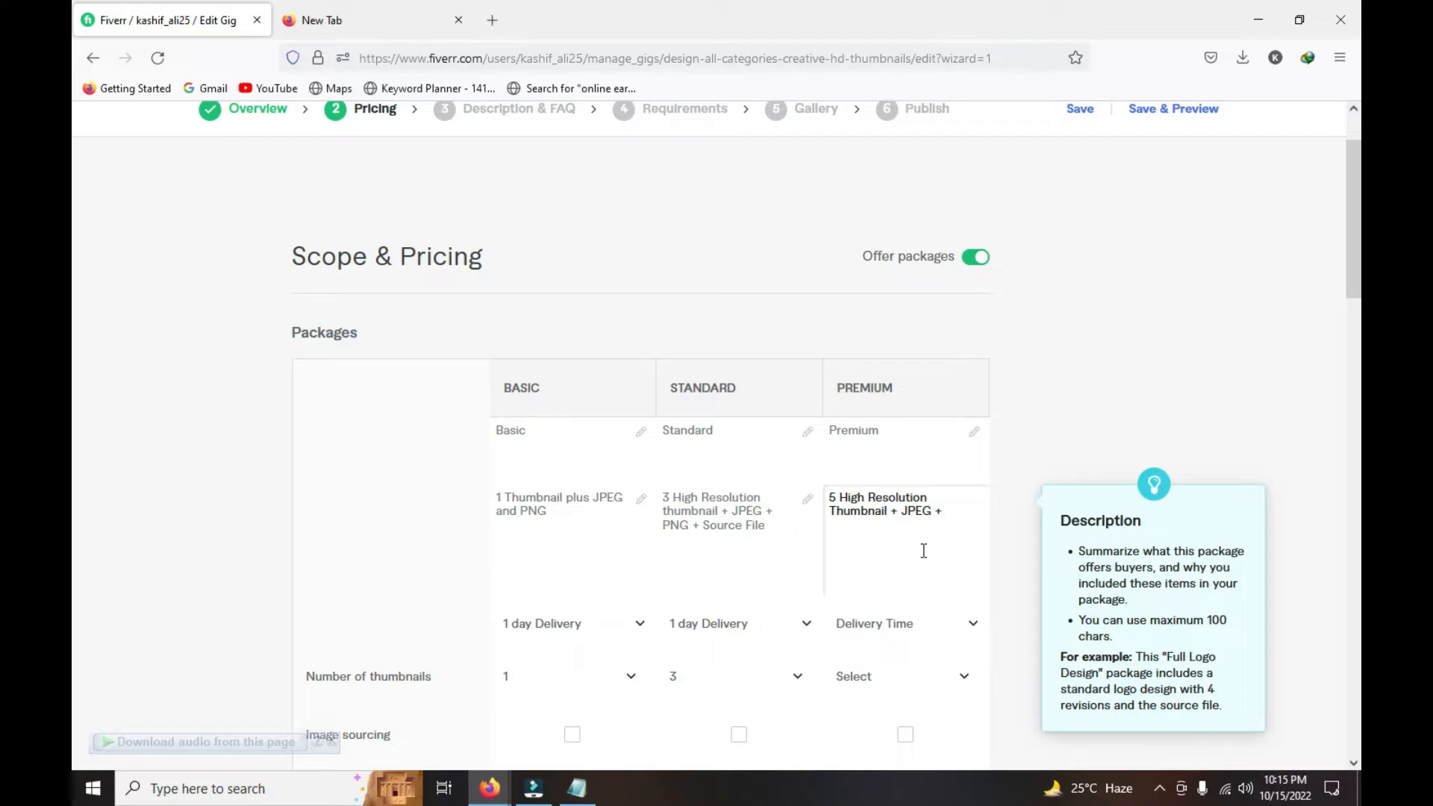
{"action": "type", "text": " + PNG + Source File + Unlimited Re"}
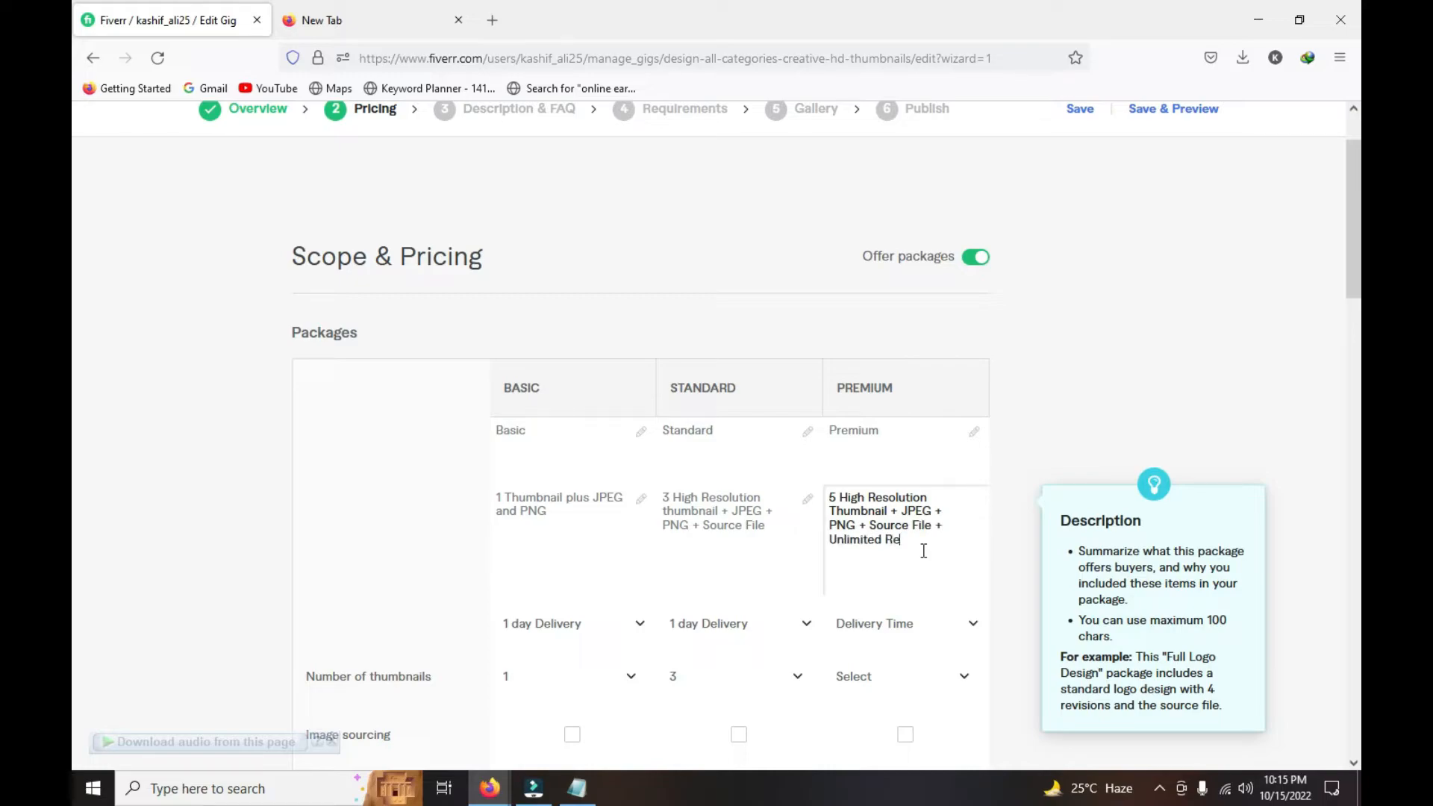
{"action": "type", "text": "visions"}
- Set the Premium package's delivery time to 2 days and its number of thumbnails to 5
{"action": "left_click", "coordinate": [946, 627]}
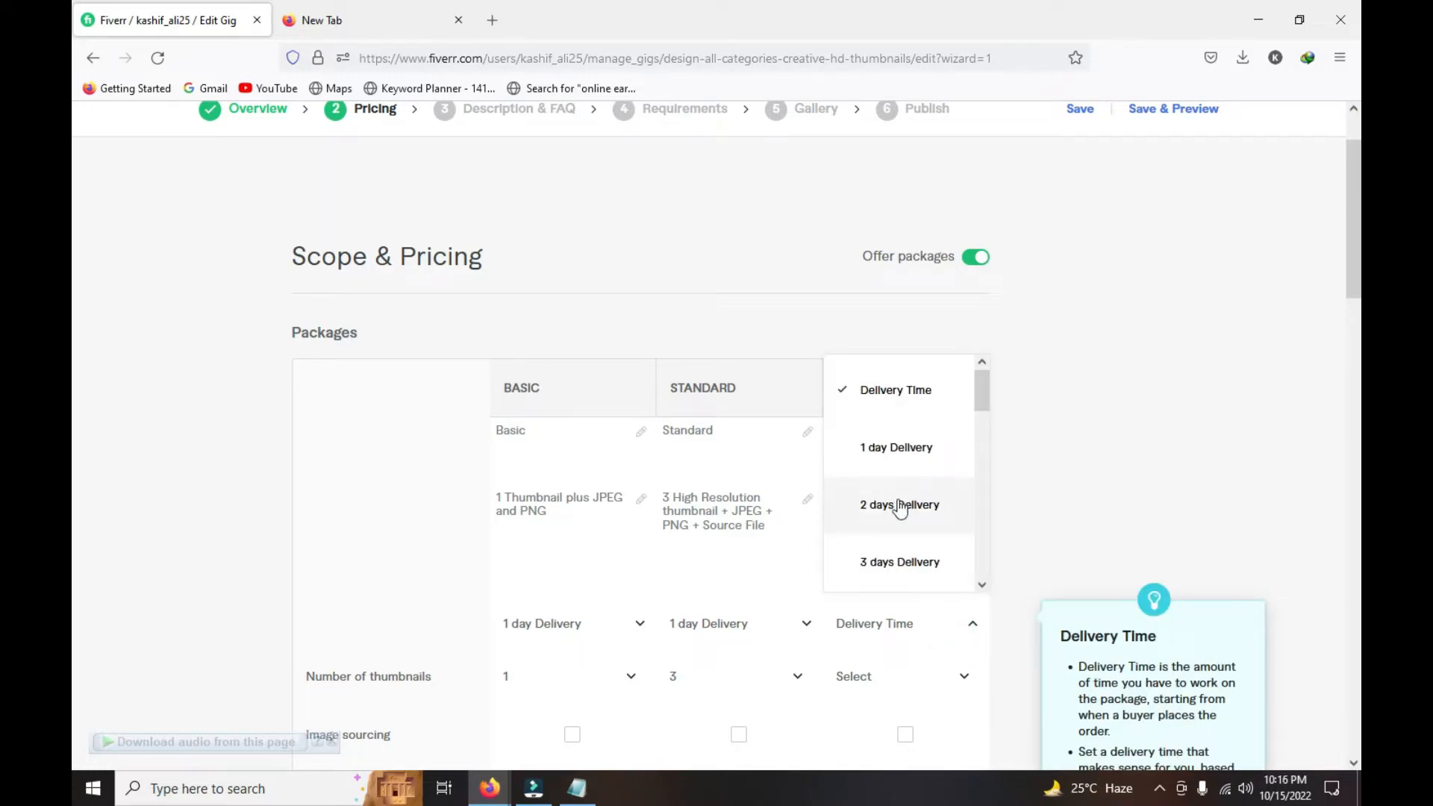
{"action": "left_click", "coordinate": [899, 505]}
{"action": "scroll", "coordinate": [908, 567], "scroll_direction": "down", "scroll_amount": 2}
{"action": "left_click", "coordinate": [946, 585]}
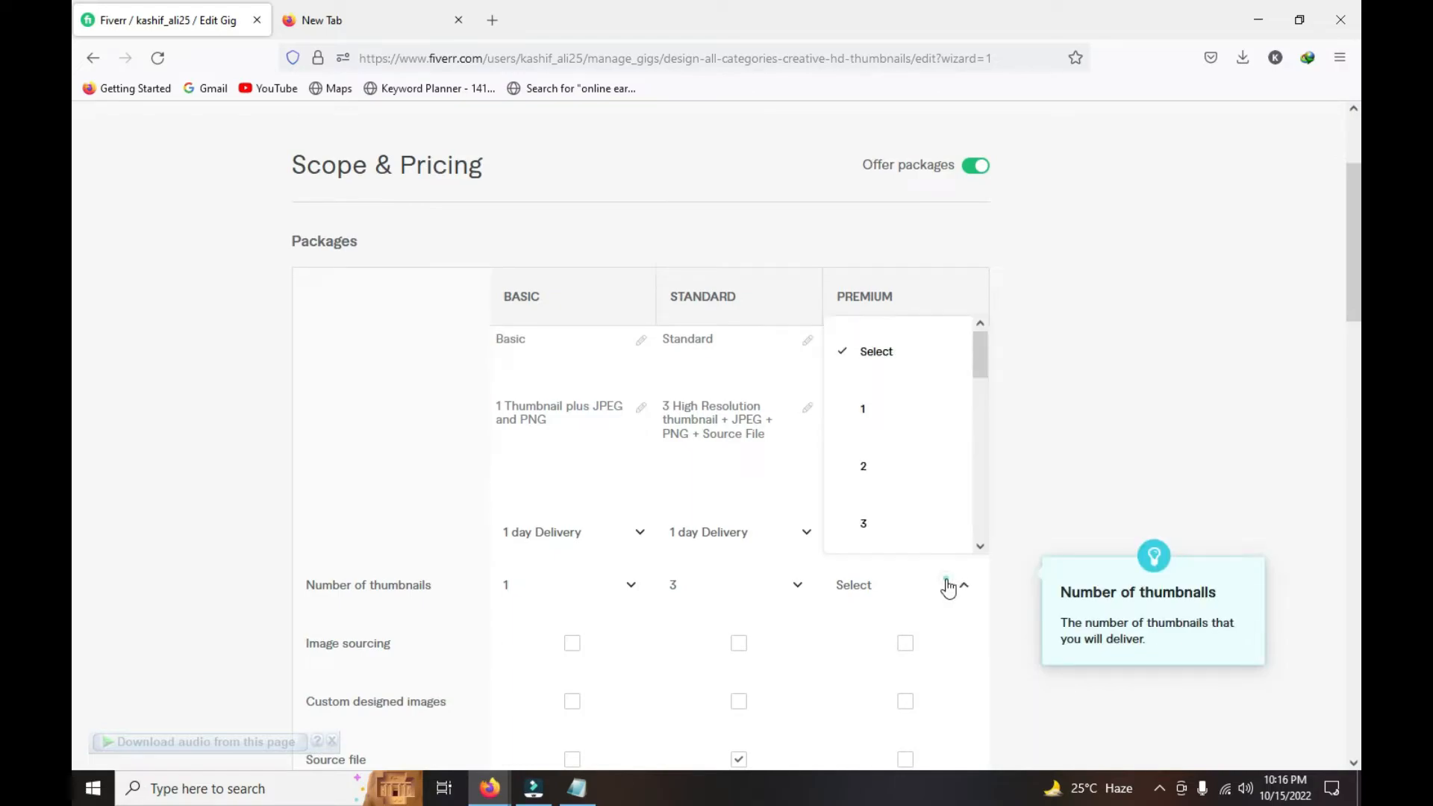
{"action": "scroll", "coordinate": [896, 502], "scroll_direction": "down", "scroll_amount": 4}
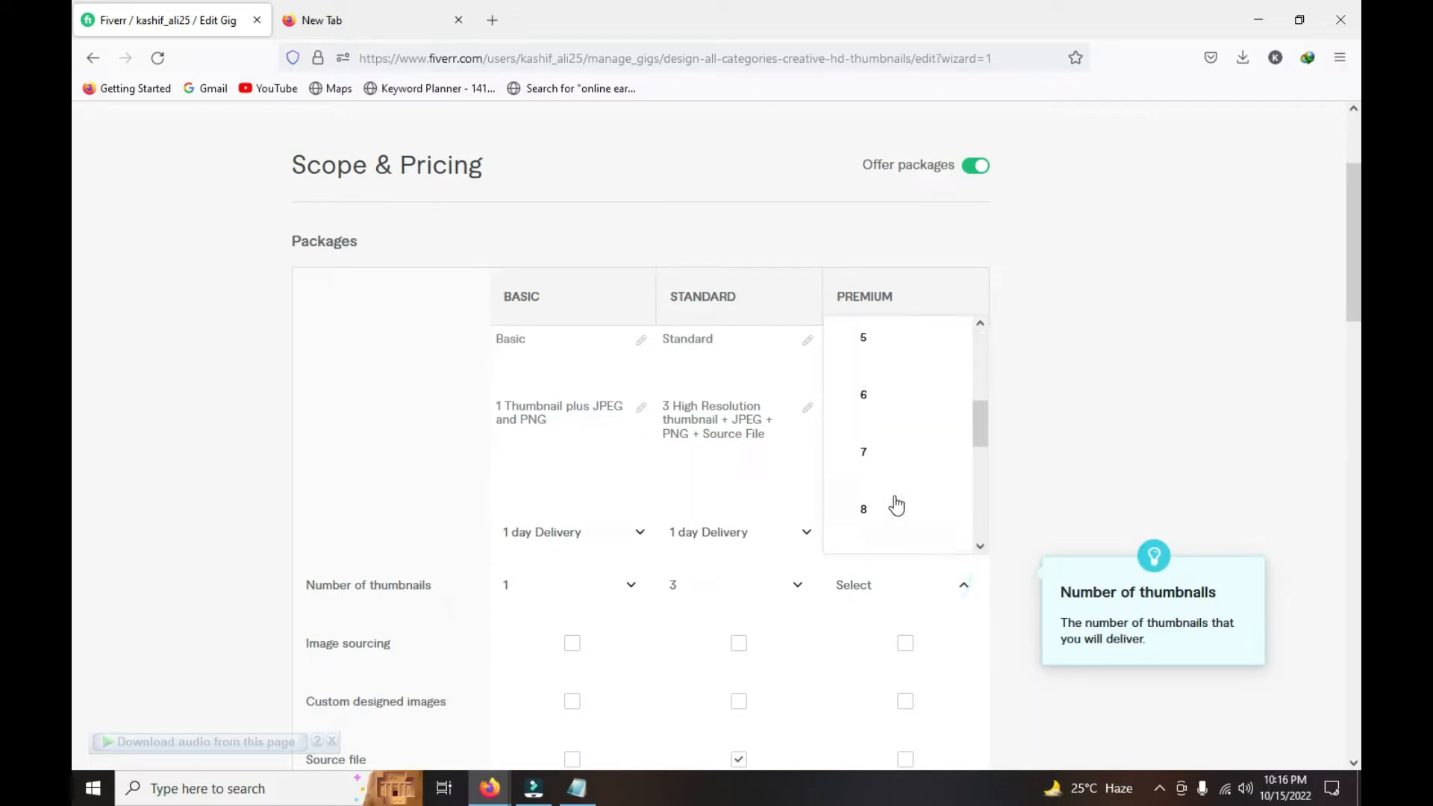
{"action": "left_click", "coordinate": [881, 351]}
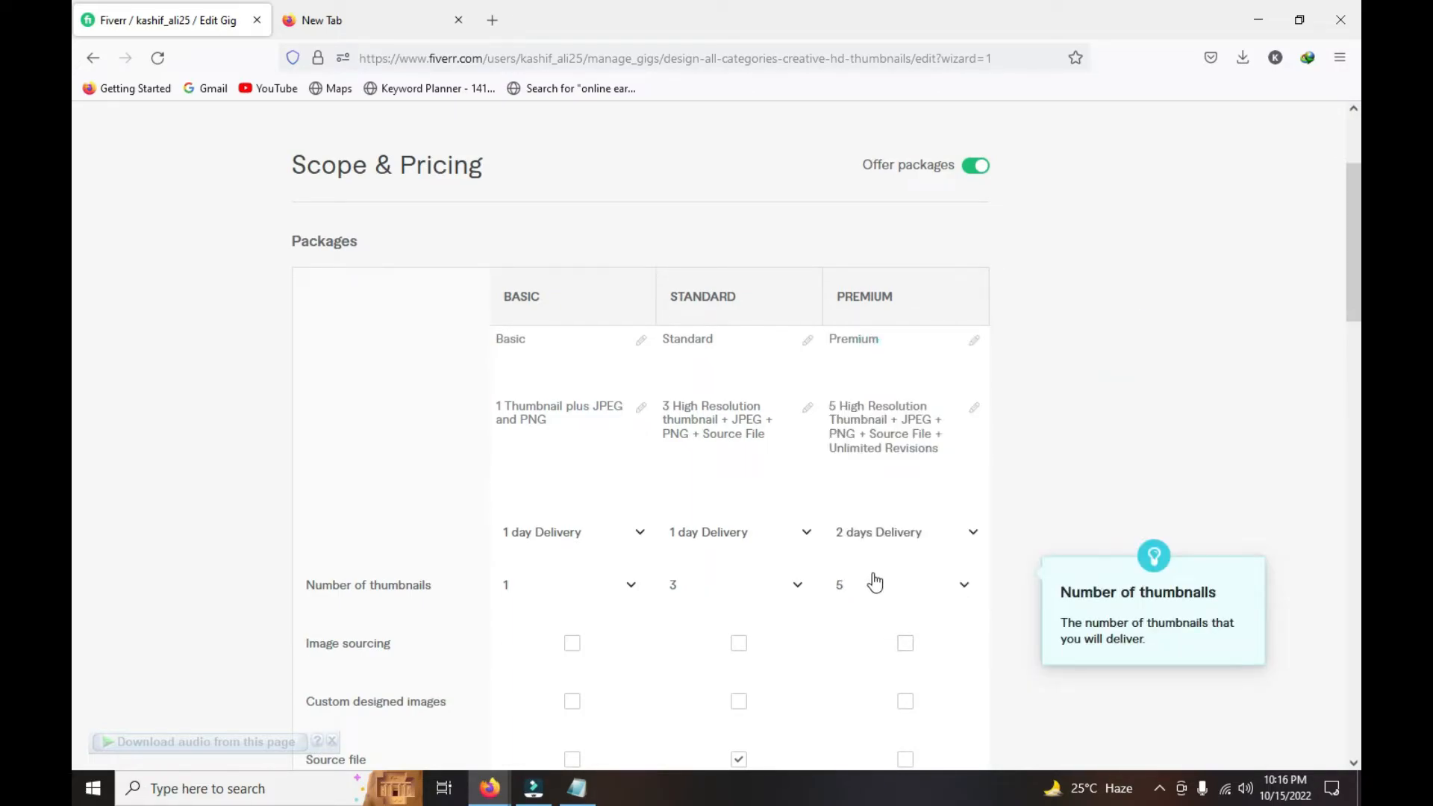
- Include image sourcing, custom designed images and the source file in the Premium package
{"action": "scroll", "coordinate": [875, 582], "scroll_direction": "down", "scroll_amount": 4}
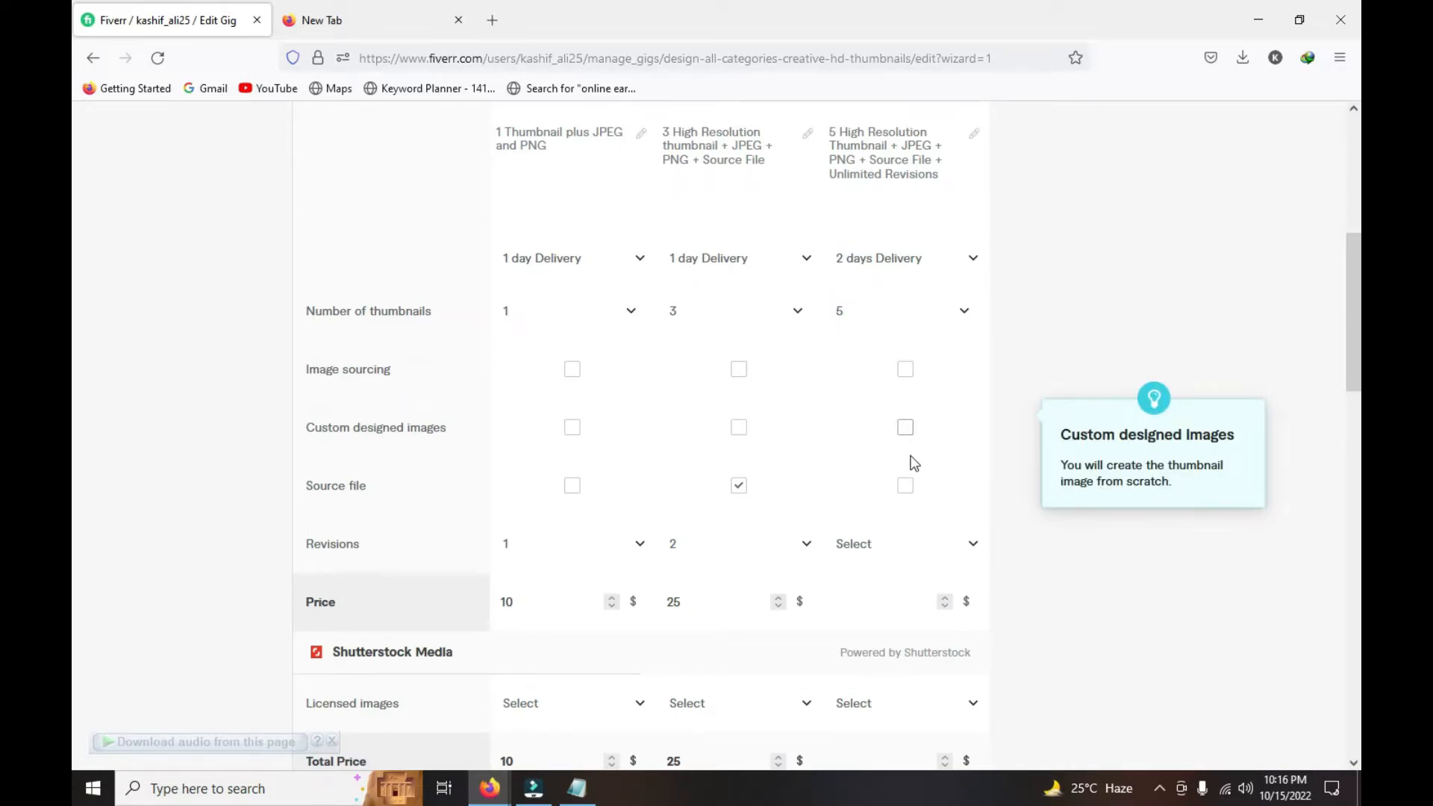
{"action": "left_click", "coordinate": [904, 371]}
{"action": "left_click", "coordinate": [906, 429]}
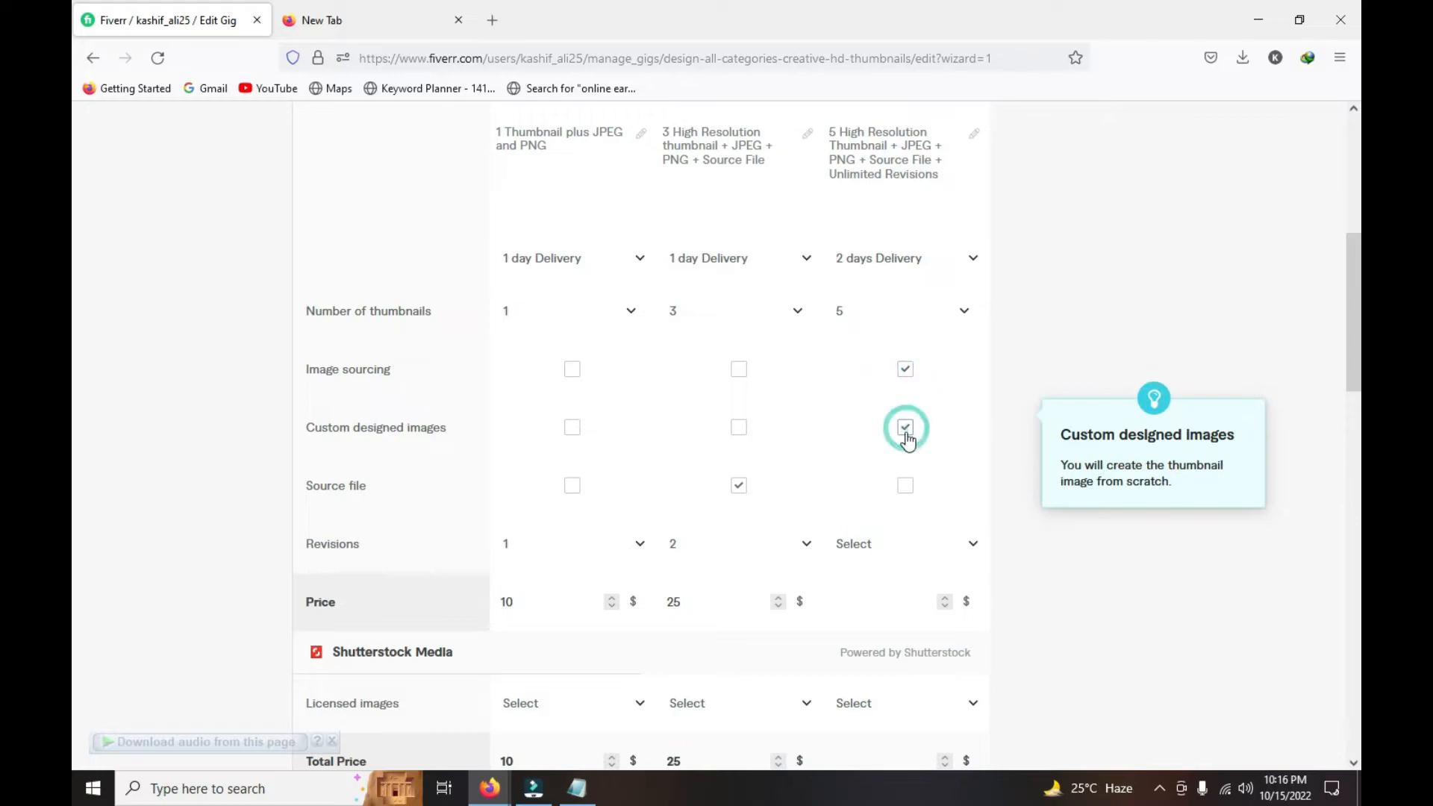
{"action": "left_click", "coordinate": [904, 487]}
- Set the Premium package's revisions to unlimited and its price to $50
{"action": "left_click", "coordinate": [960, 545]}
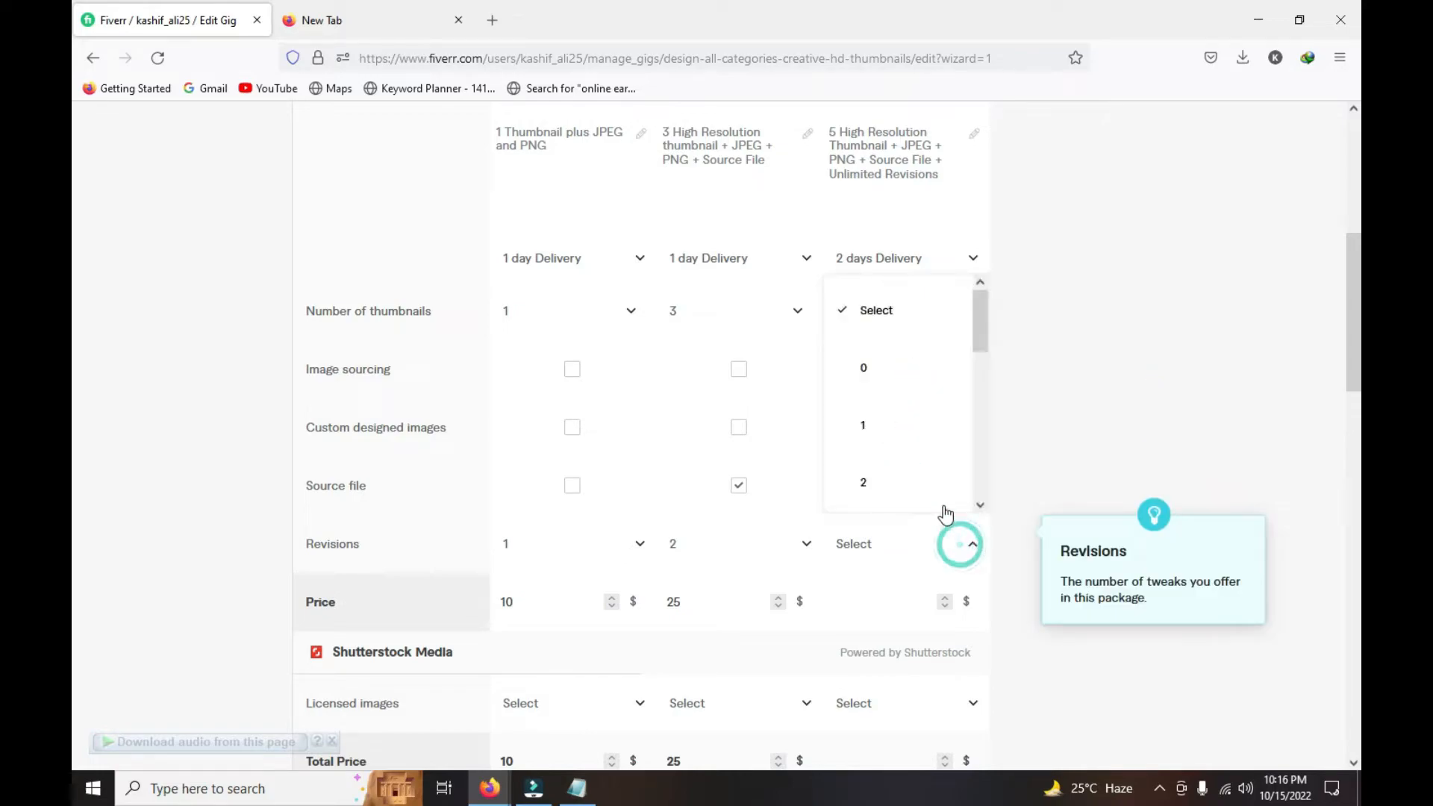
{"action": "scroll", "coordinate": [938, 458], "scroll_direction": "down", "scroll_amount": 5}
{"action": "left_click", "coordinate": [924, 496]}
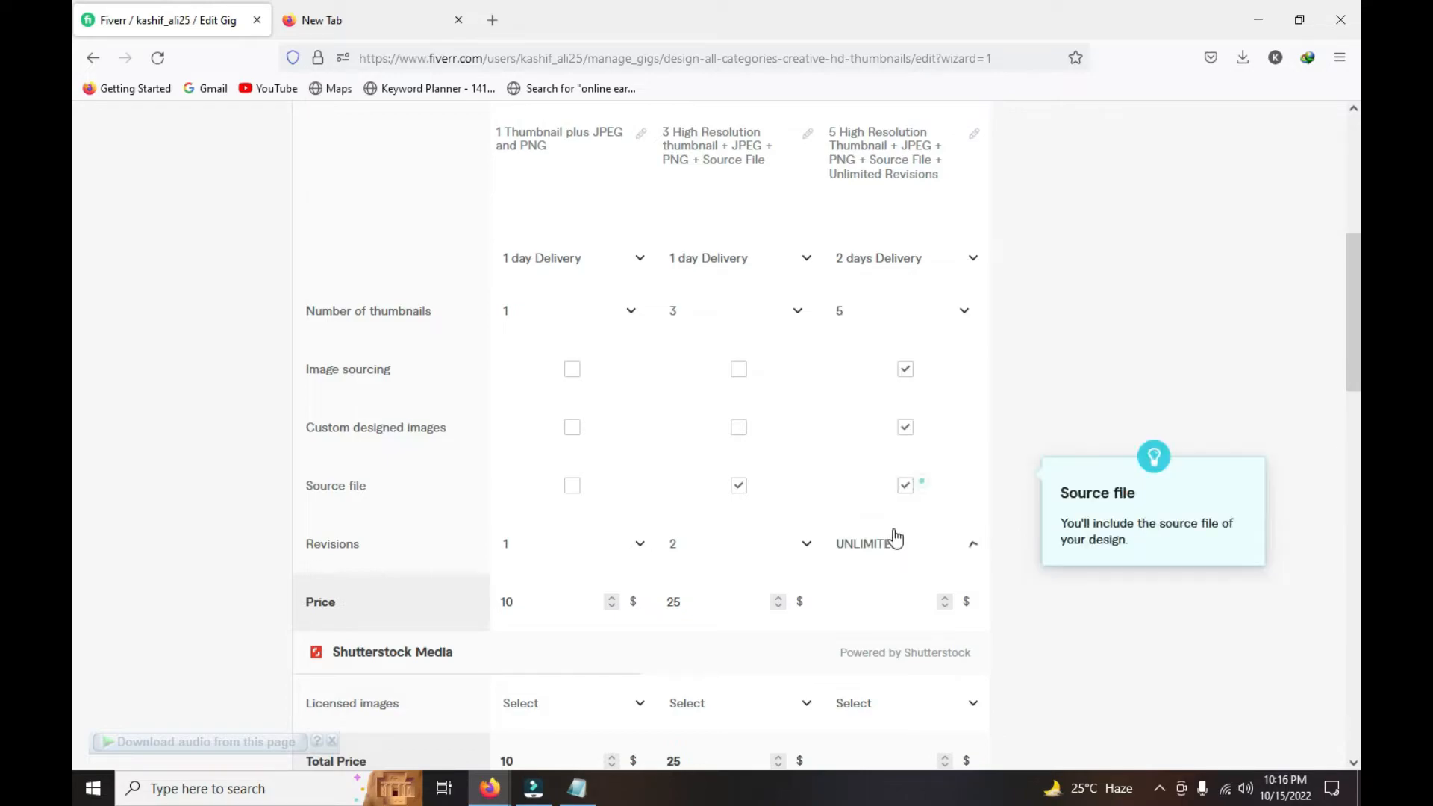
{"action": "left_click", "coordinate": [886, 601]}
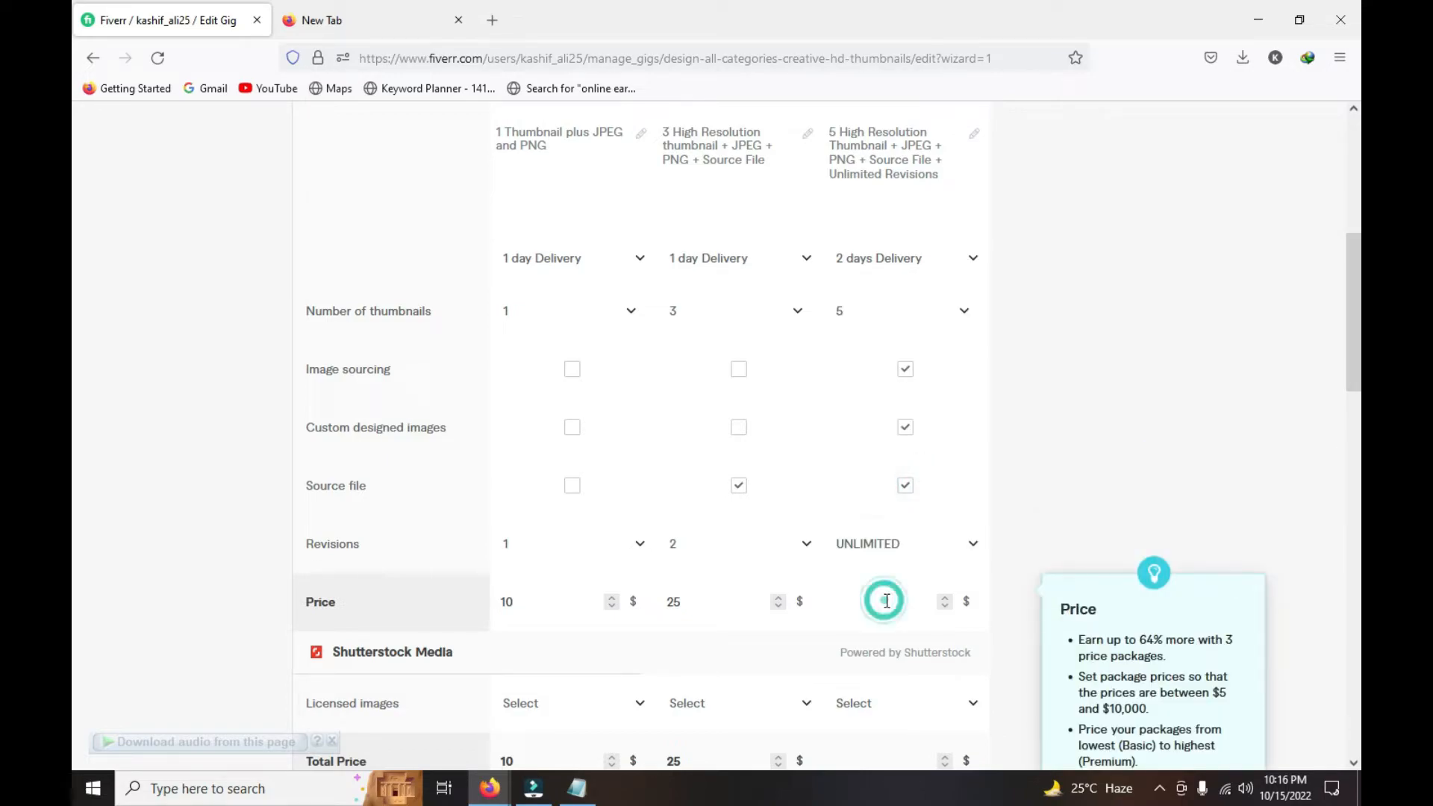
{"action": "type", "text": "50"}
- Add 1 ($2) Shutterstock licensed image to the Basic package and 2 ($4) to the Standard package
{"action": "scroll", "coordinate": [850, 586], "scroll_direction": "down", "scroll_amount": 2}
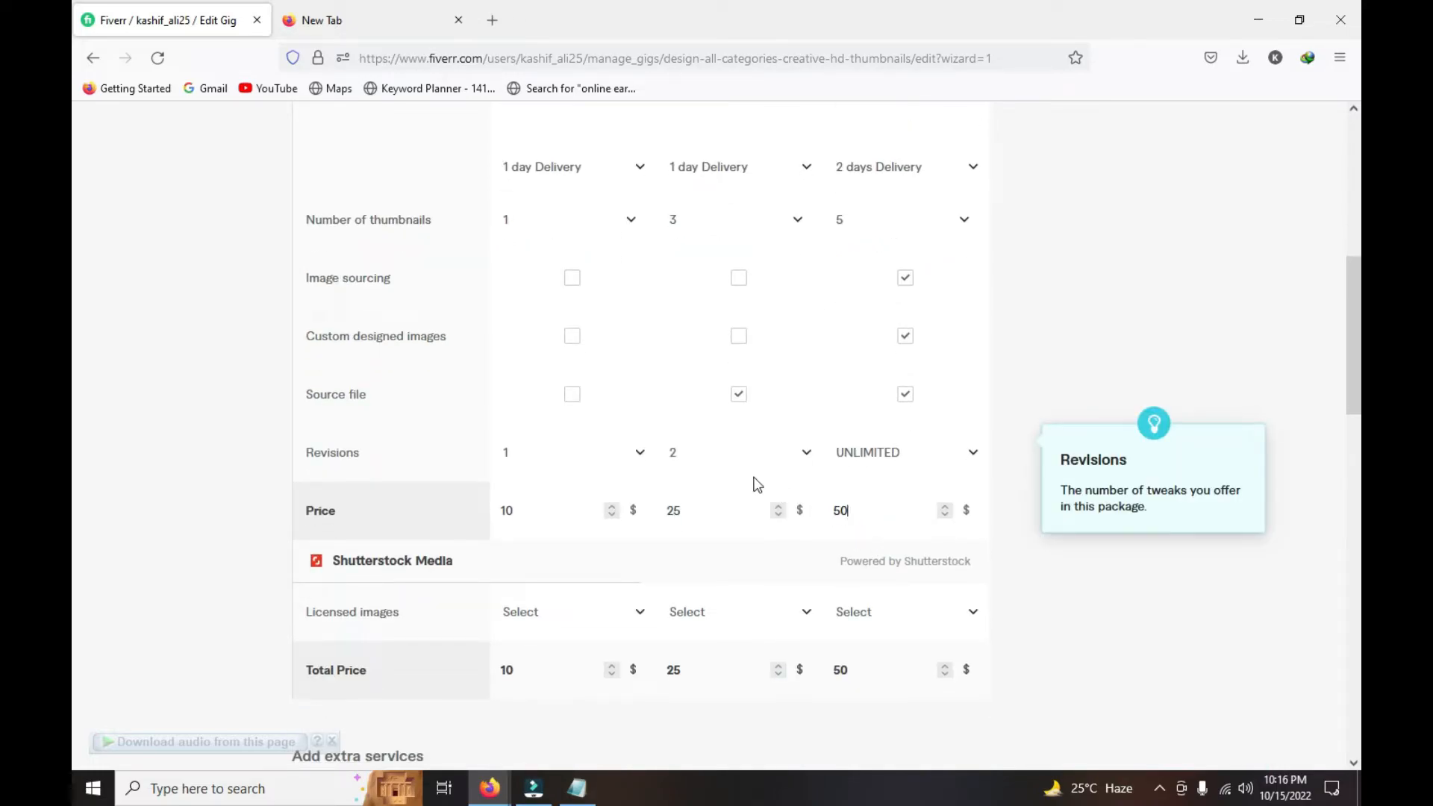
{"action": "scroll", "coordinate": [754, 481], "scroll_direction": "down", "scroll_amount": 4}
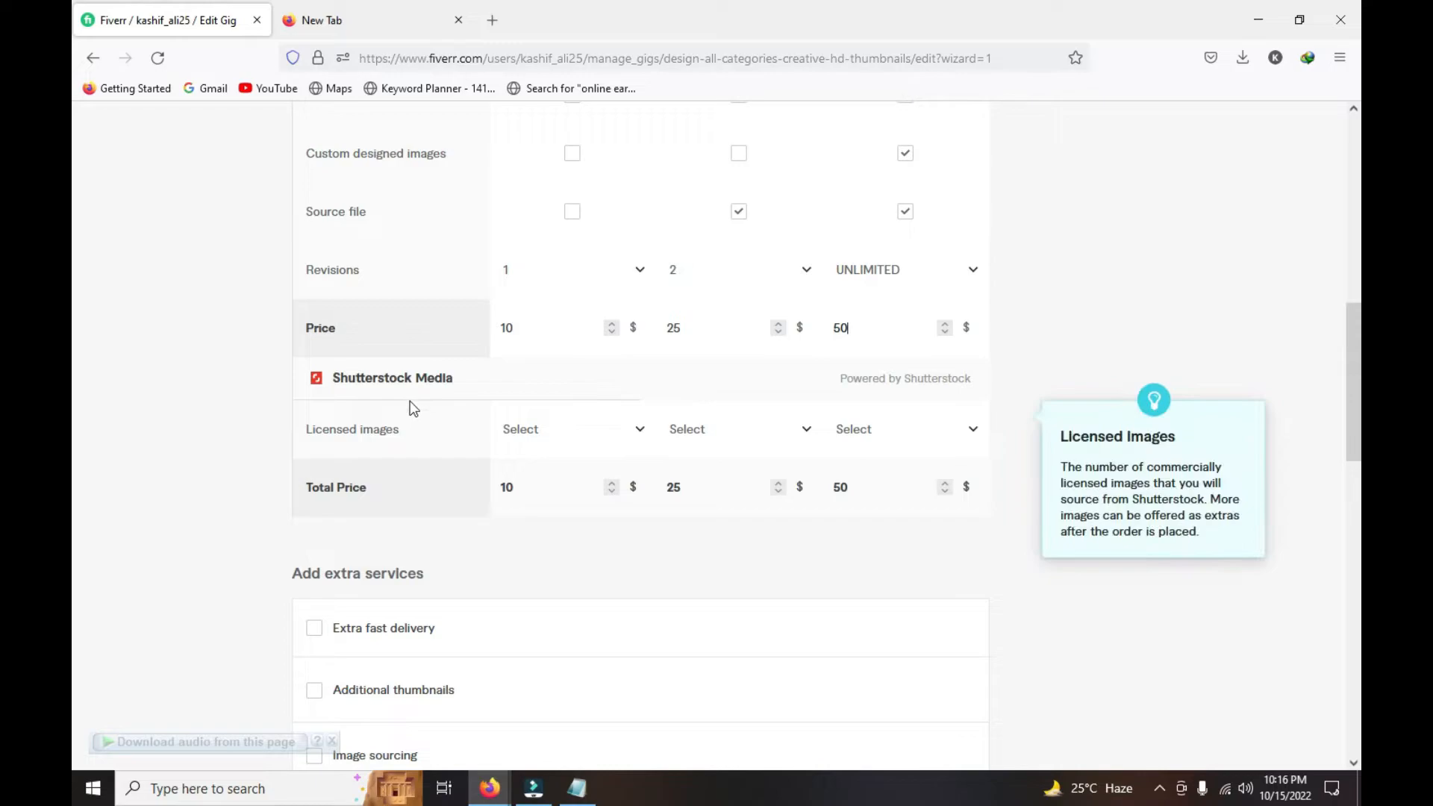
{"action": "left_click", "coordinate": [641, 429]}
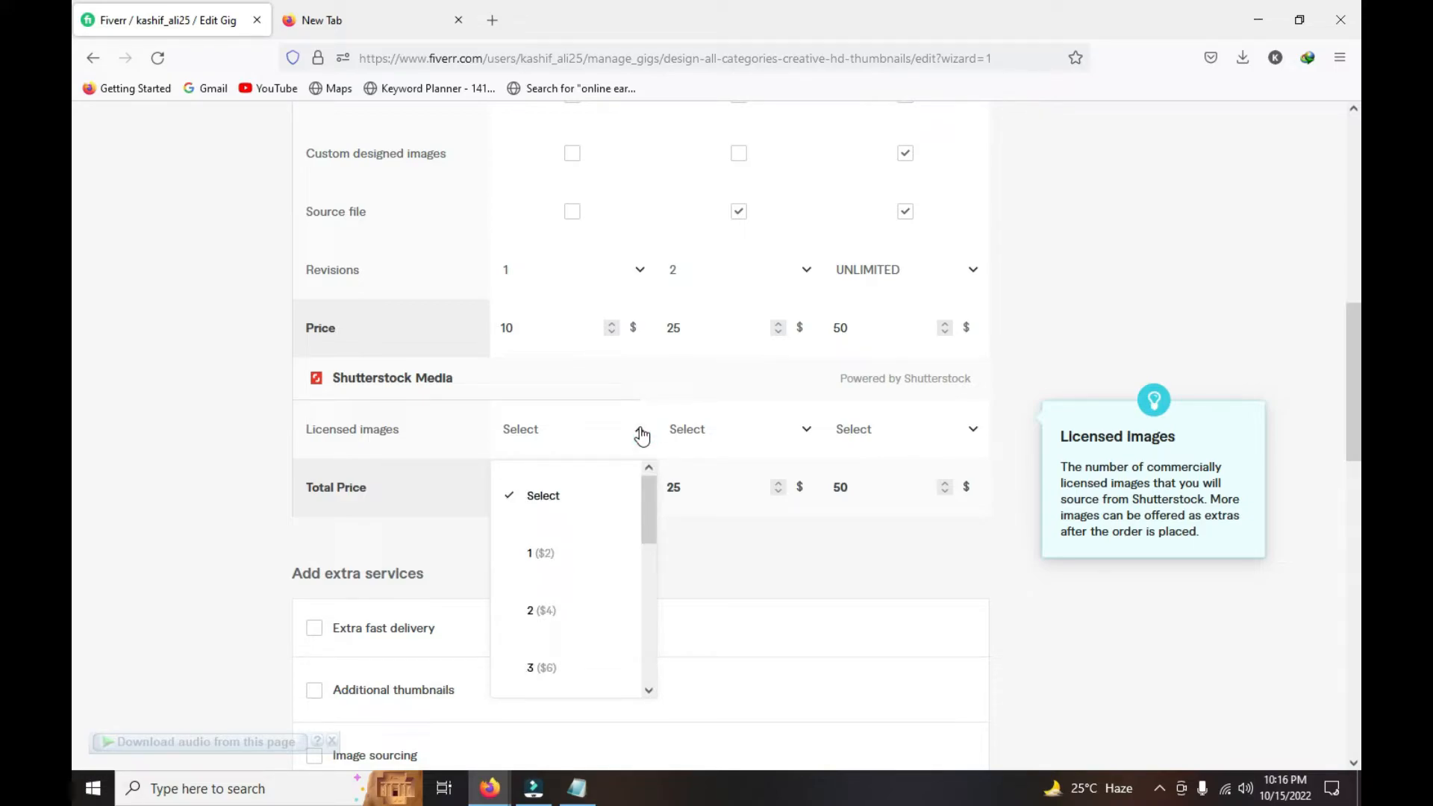
{"action": "left_click", "coordinate": [569, 558]}
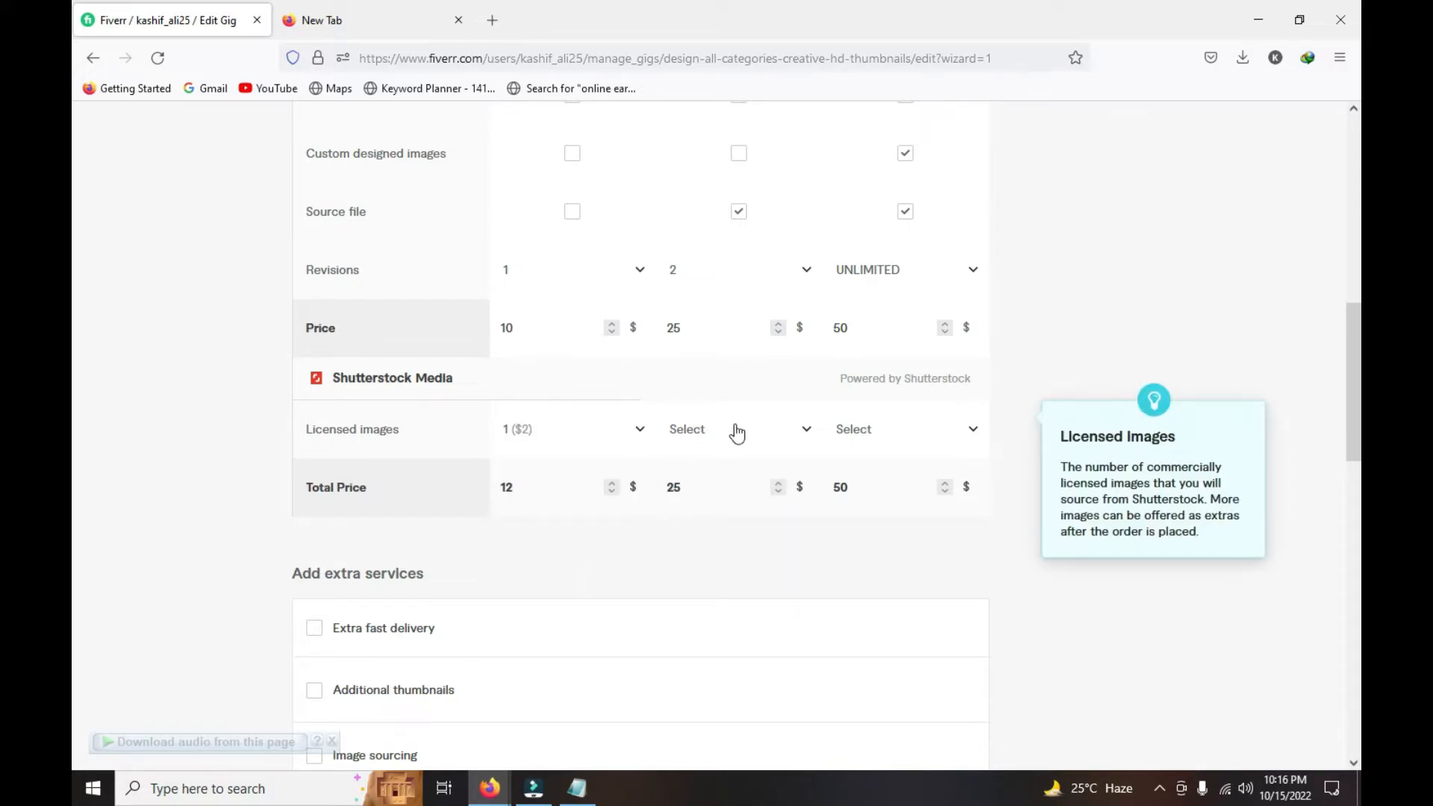
{"action": "left_click", "coordinate": [768, 436]}
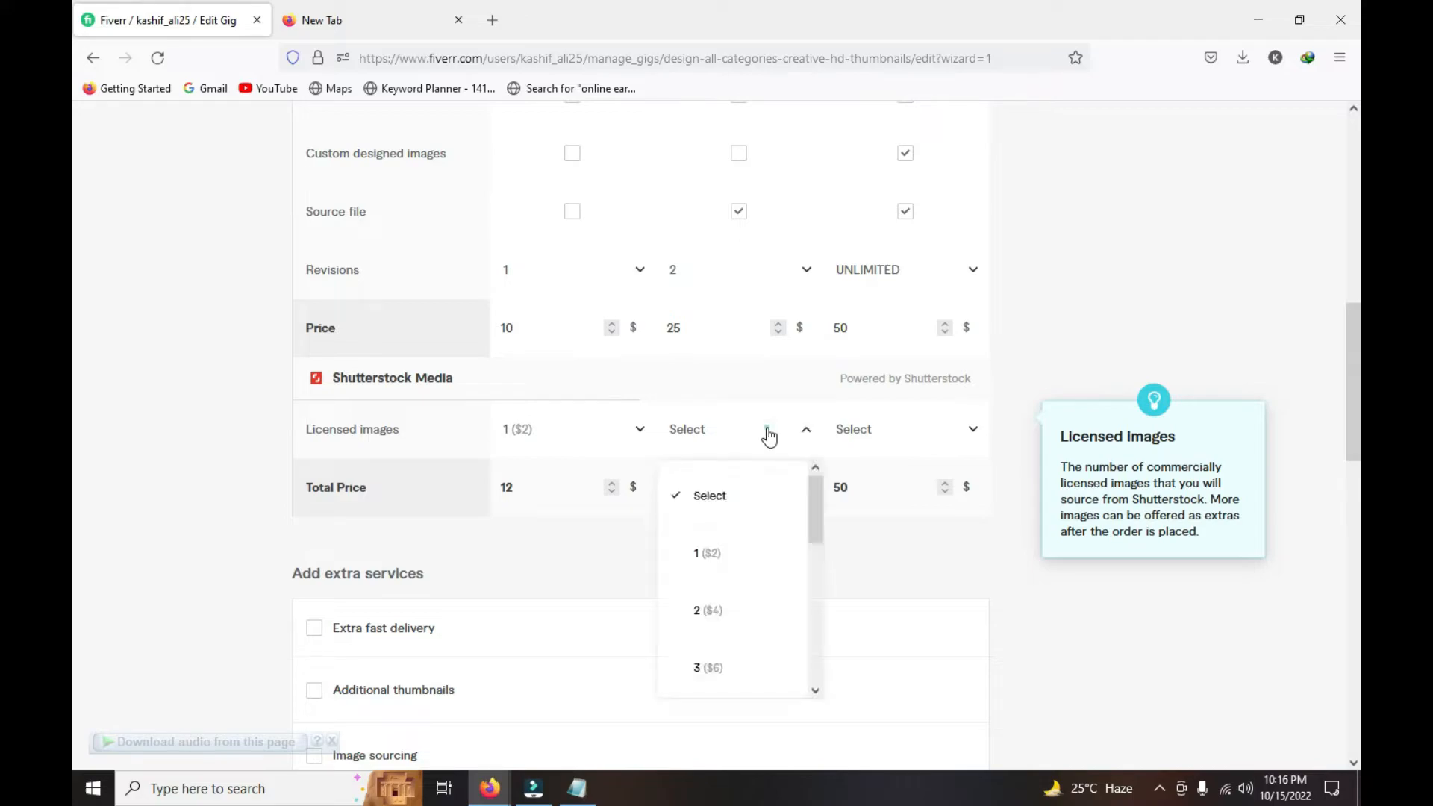
{"action": "left_click", "coordinate": [735, 616]}
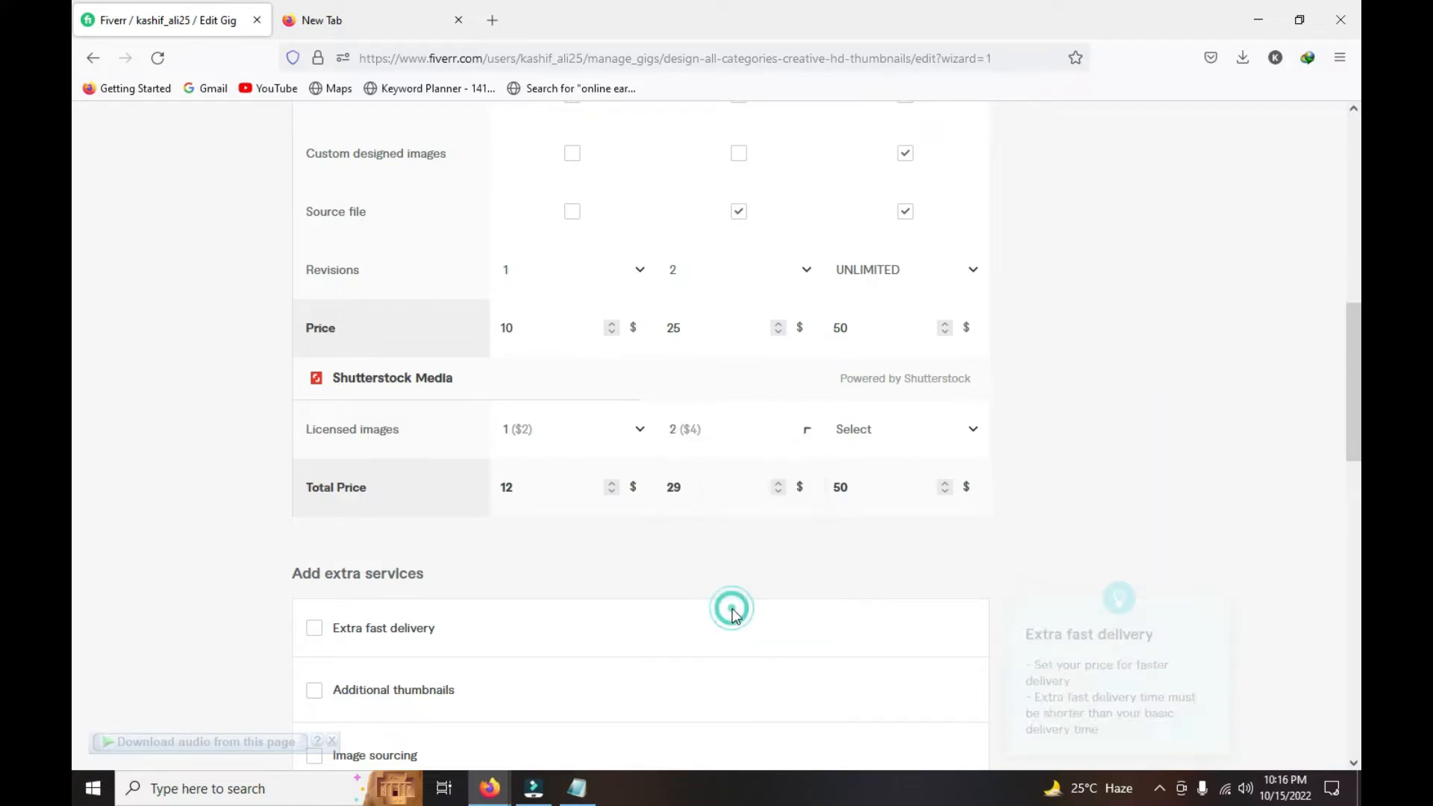
- Add 3 ($6) Shutterstock licensed images to the Premium package
{"action": "left_click", "coordinate": [967, 428]}
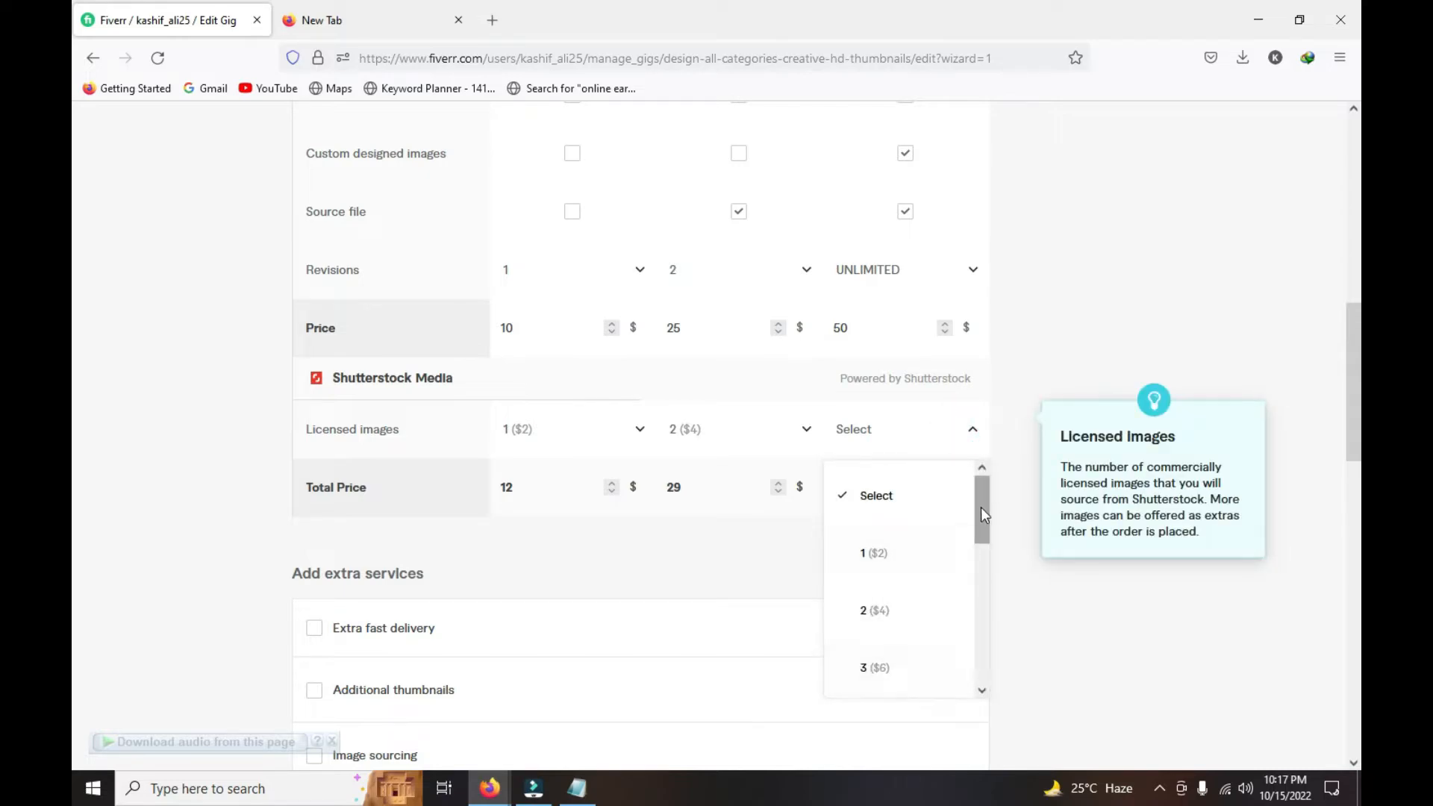
{"action": "scroll", "coordinate": [940, 651], "scroll_direction": "down", "scroll_amount": 1}
{"action": "left_click", "coordinate": [911, 617]}
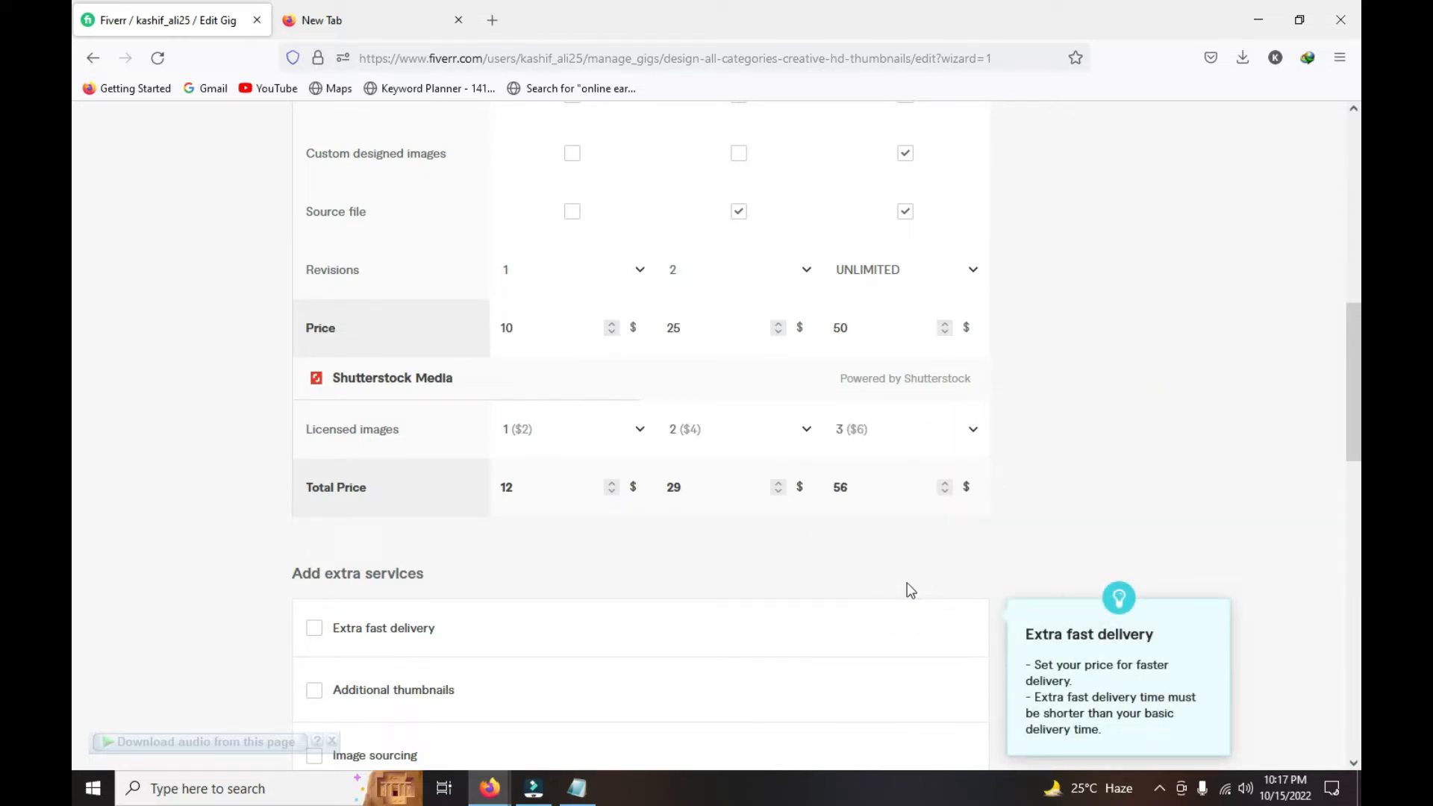
- Set the Premium package's Shutterstock licensed images to 5 ($10)
{"action": "mouse_move", "coordinate": [765, 452]}
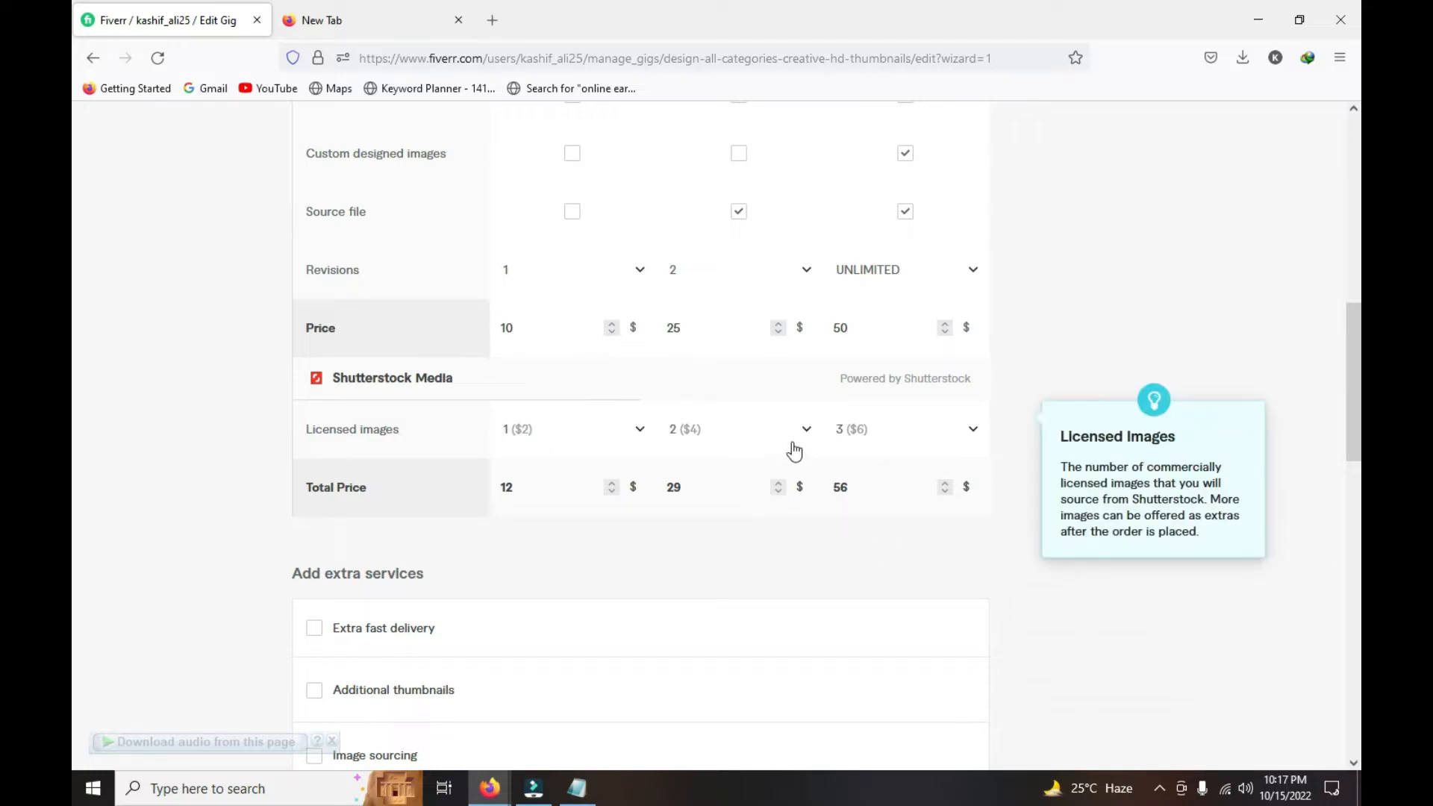
{"action": "left_click", "coordinate": [962, 430]}
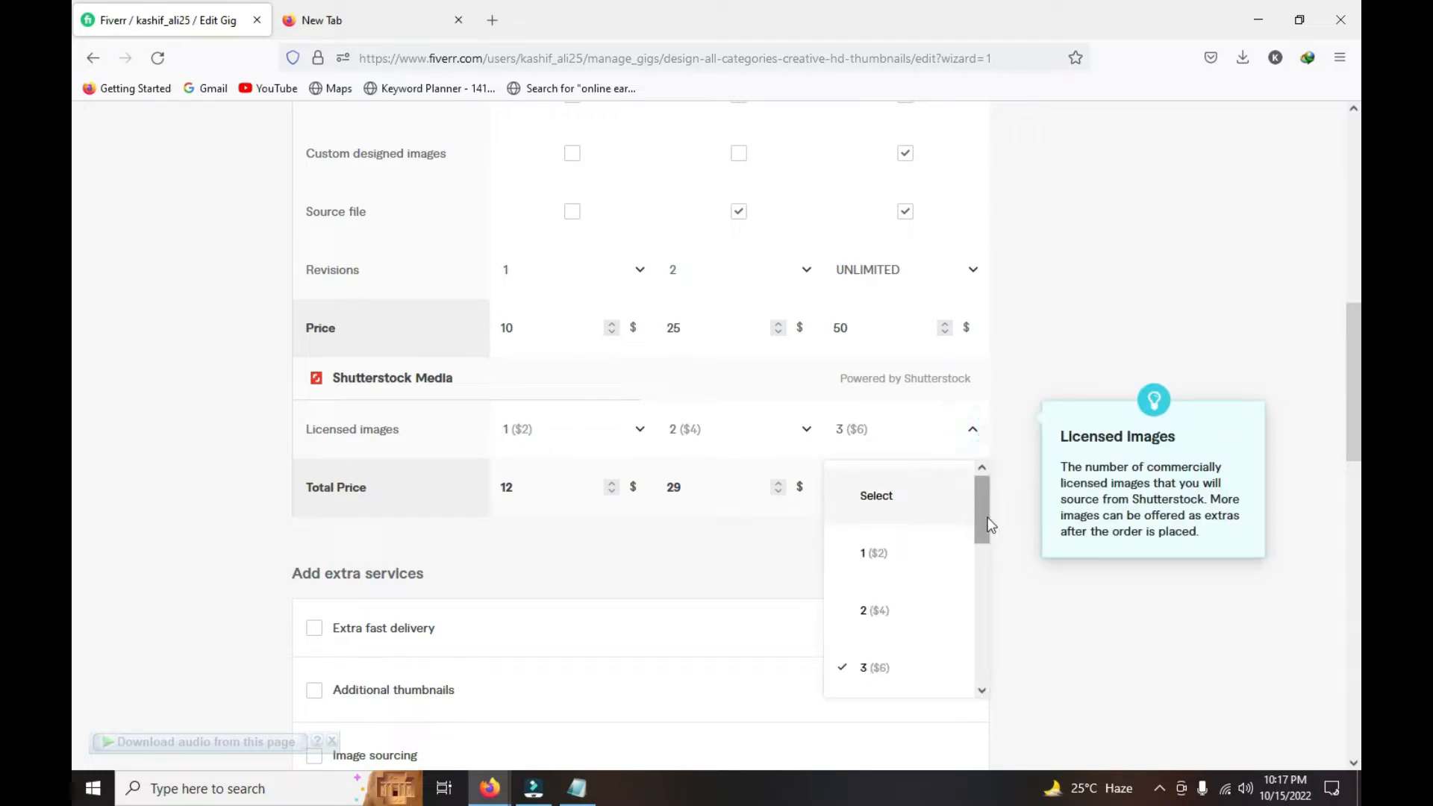
{"action": "left_click_drag", "start_coordinate": [983, 526], "coordinate": [984, 575]}
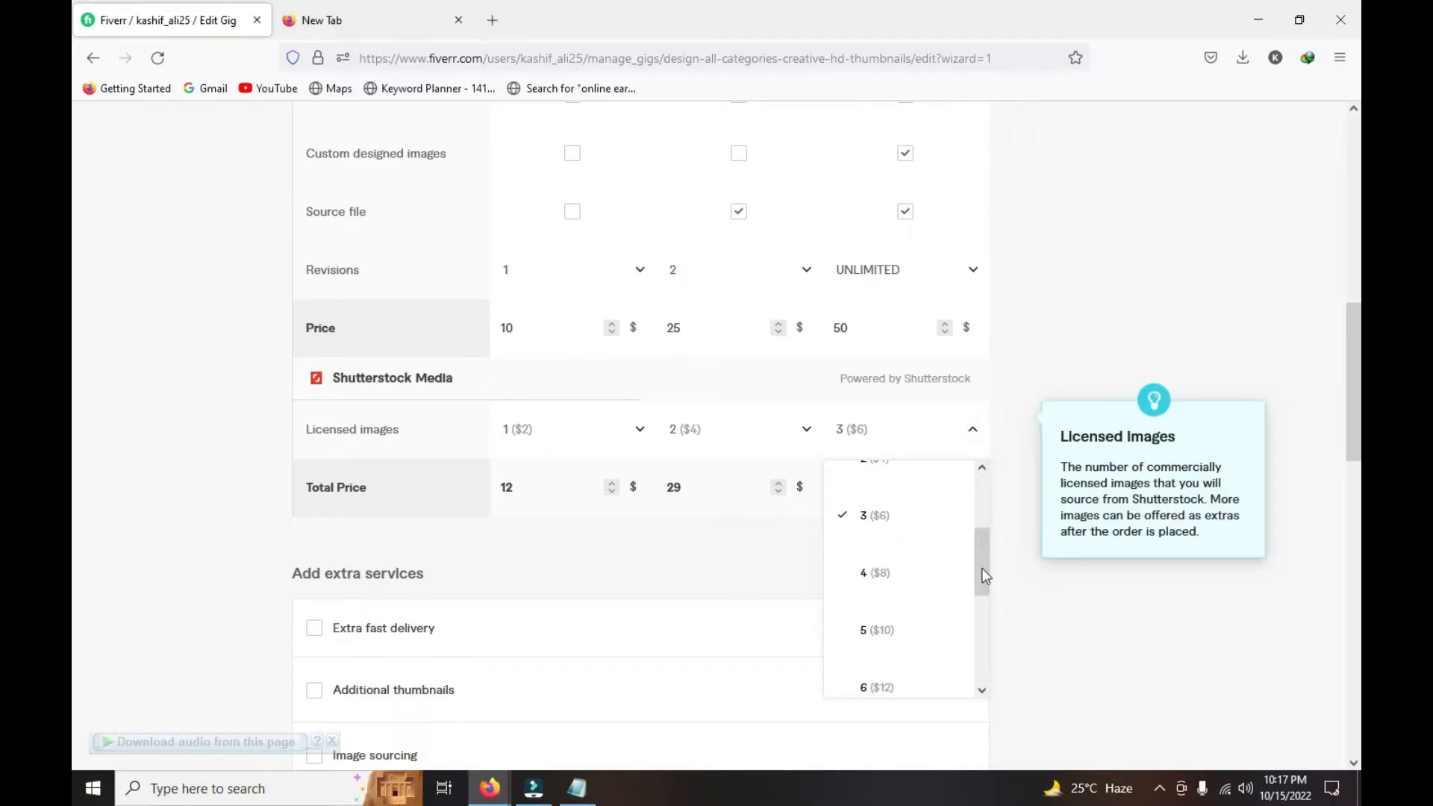
{"action": "left_click", "coordinate": [916, 616]}
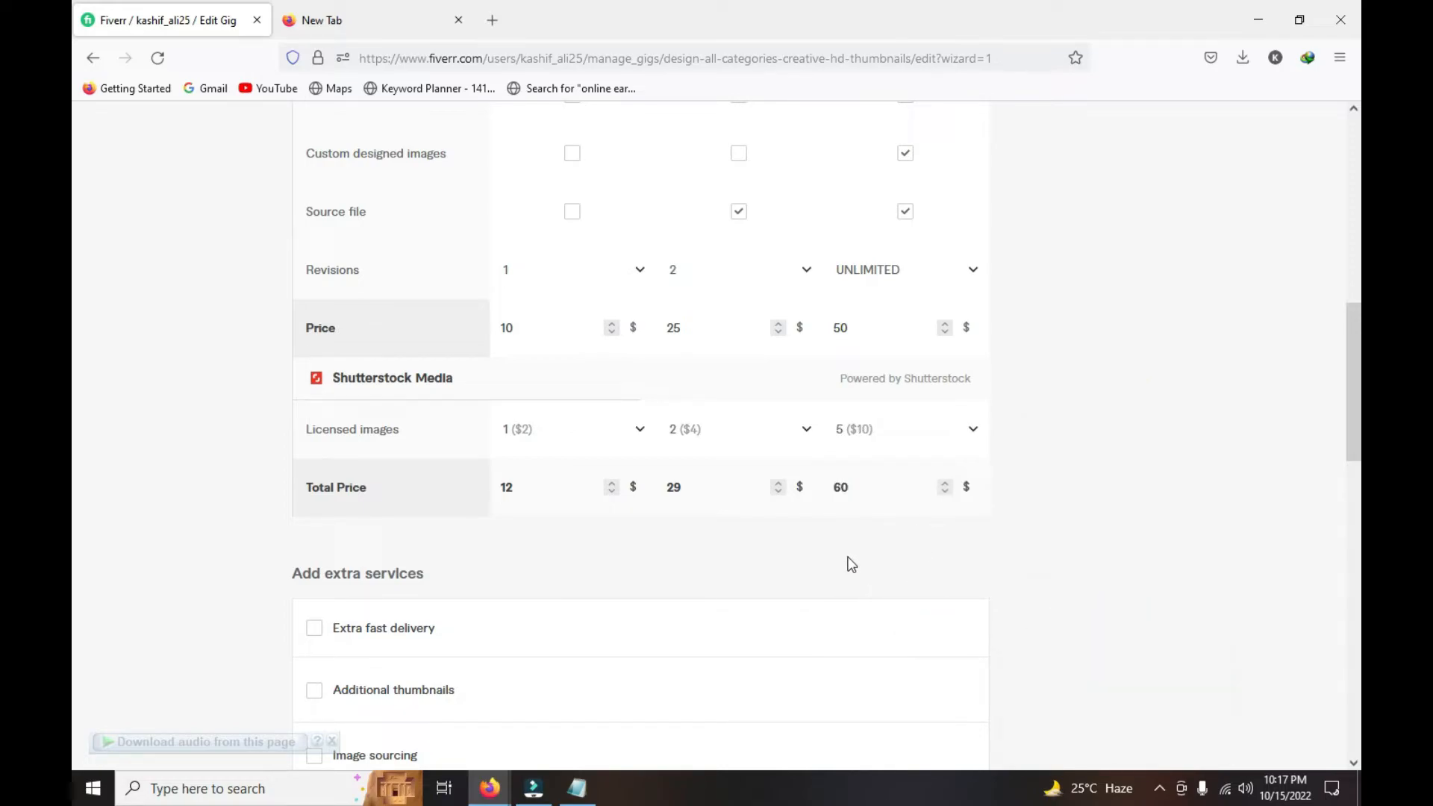
{"action": "scroll", "coordinate": [623, 527], "scroll_direction": "down", "scroll_amount": 3}
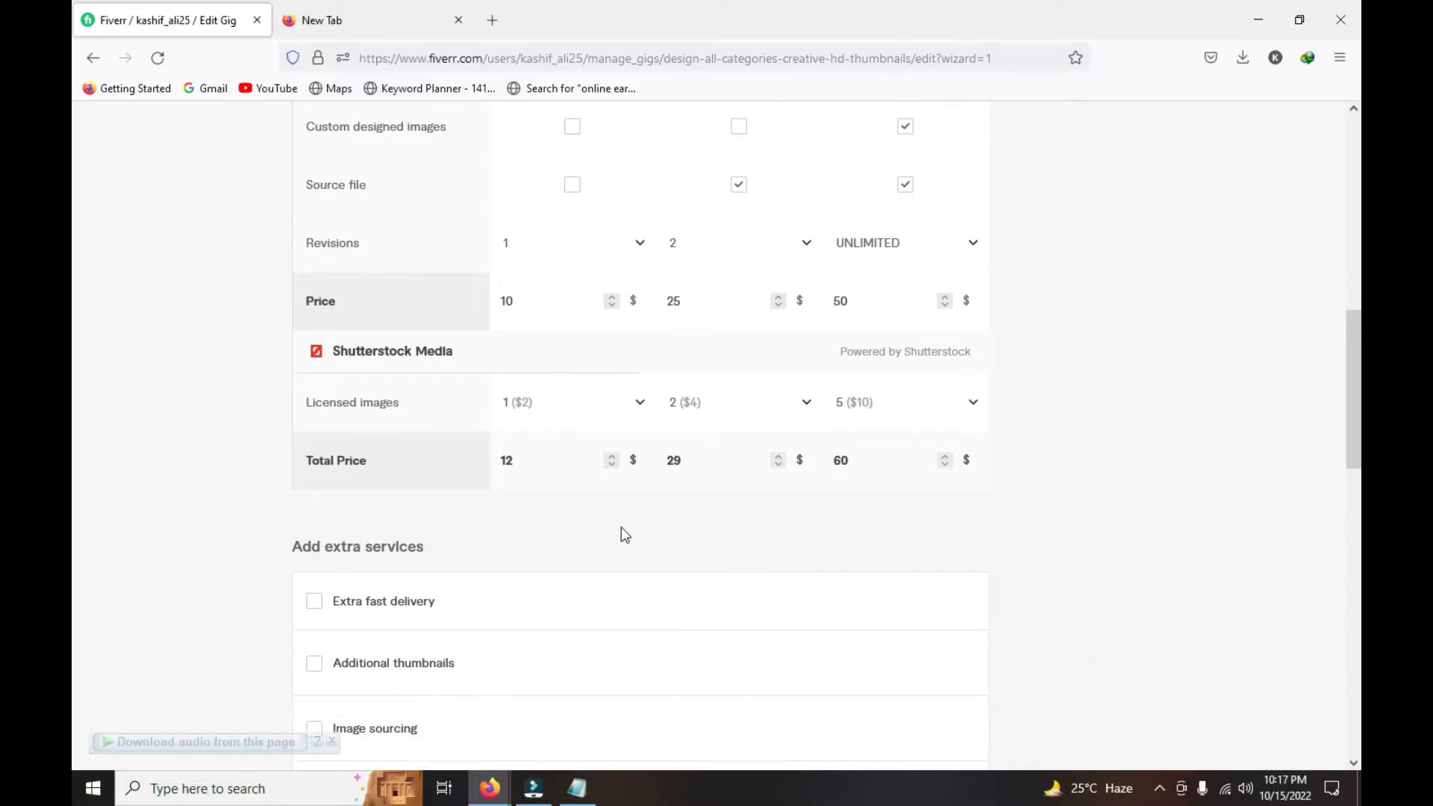
{"action": "scroll", "coordinate": [625, 523], "scroll_direction": "down", "scroll_amount": 1}
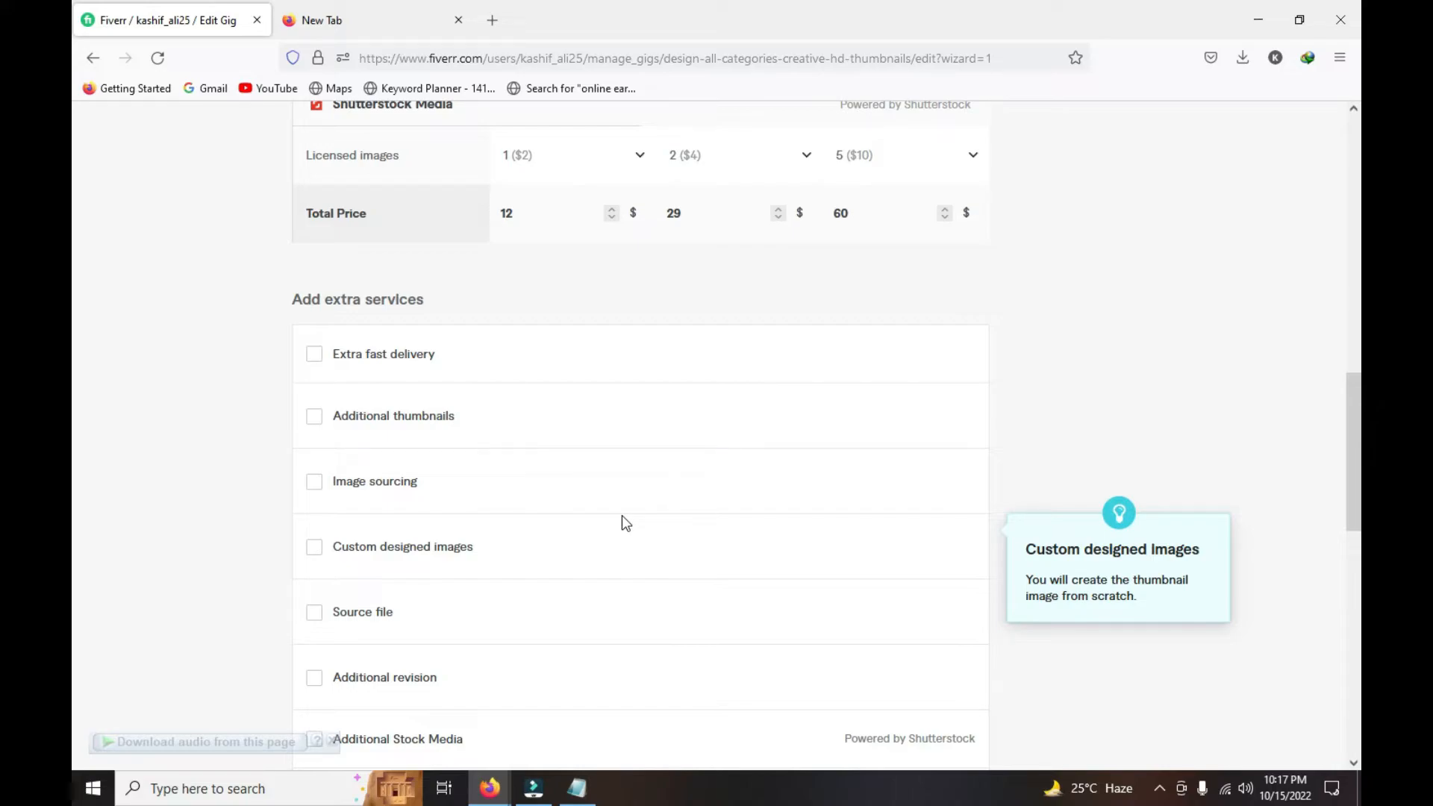
{"action": "left_click", "coordinate": [314, 354]}
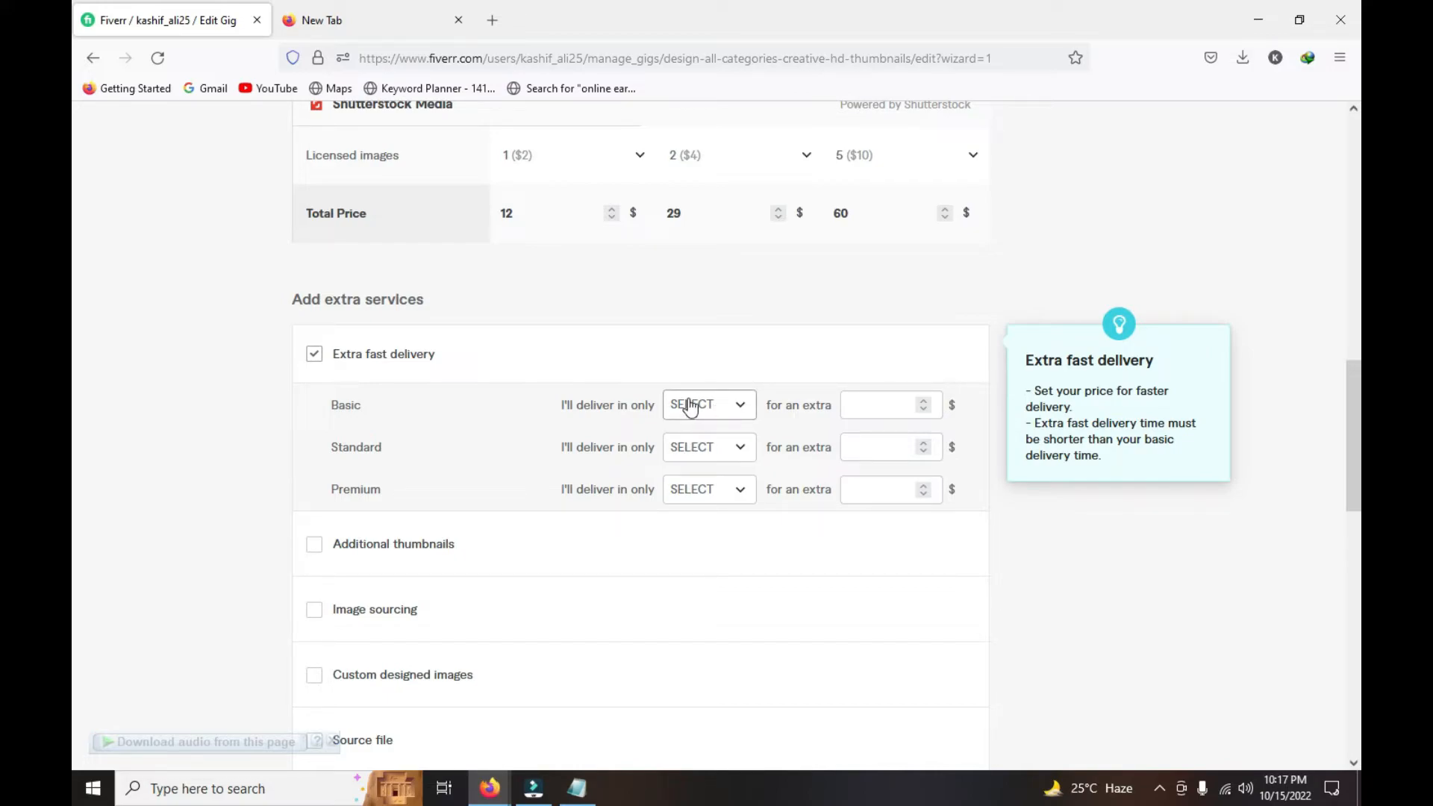
{"action": "left_click", "coordinate": [731, 406]}
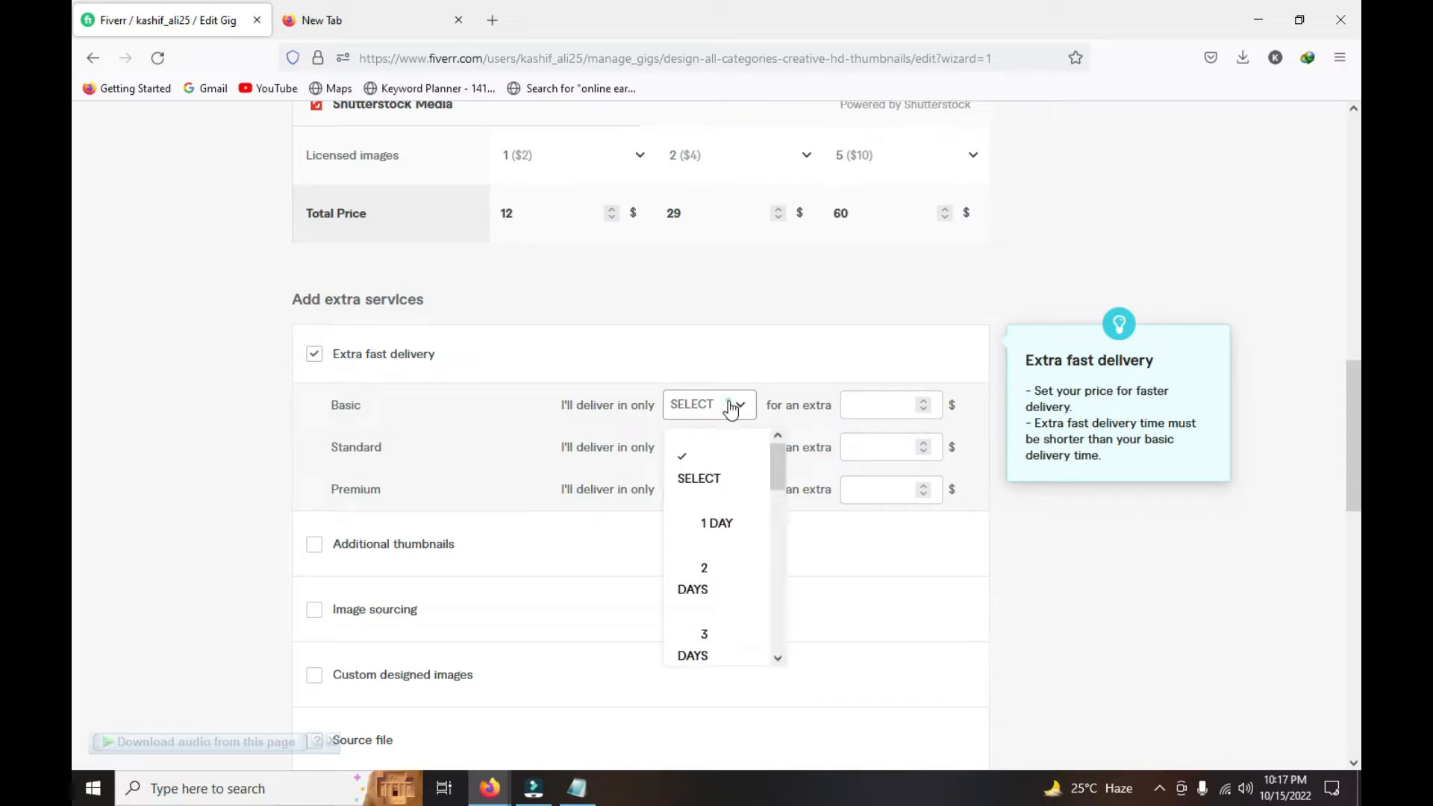
{"action": "scroll", "coordinate": [703, 578], "scroll_direction": "down", "scroll_amount": 2}
{"action": "scroll", "coordinate": [739, 448], "scroll_direction": "up", "scroll_amount": 2}
{"action": "left_click", "coordinate": [733, 400]}
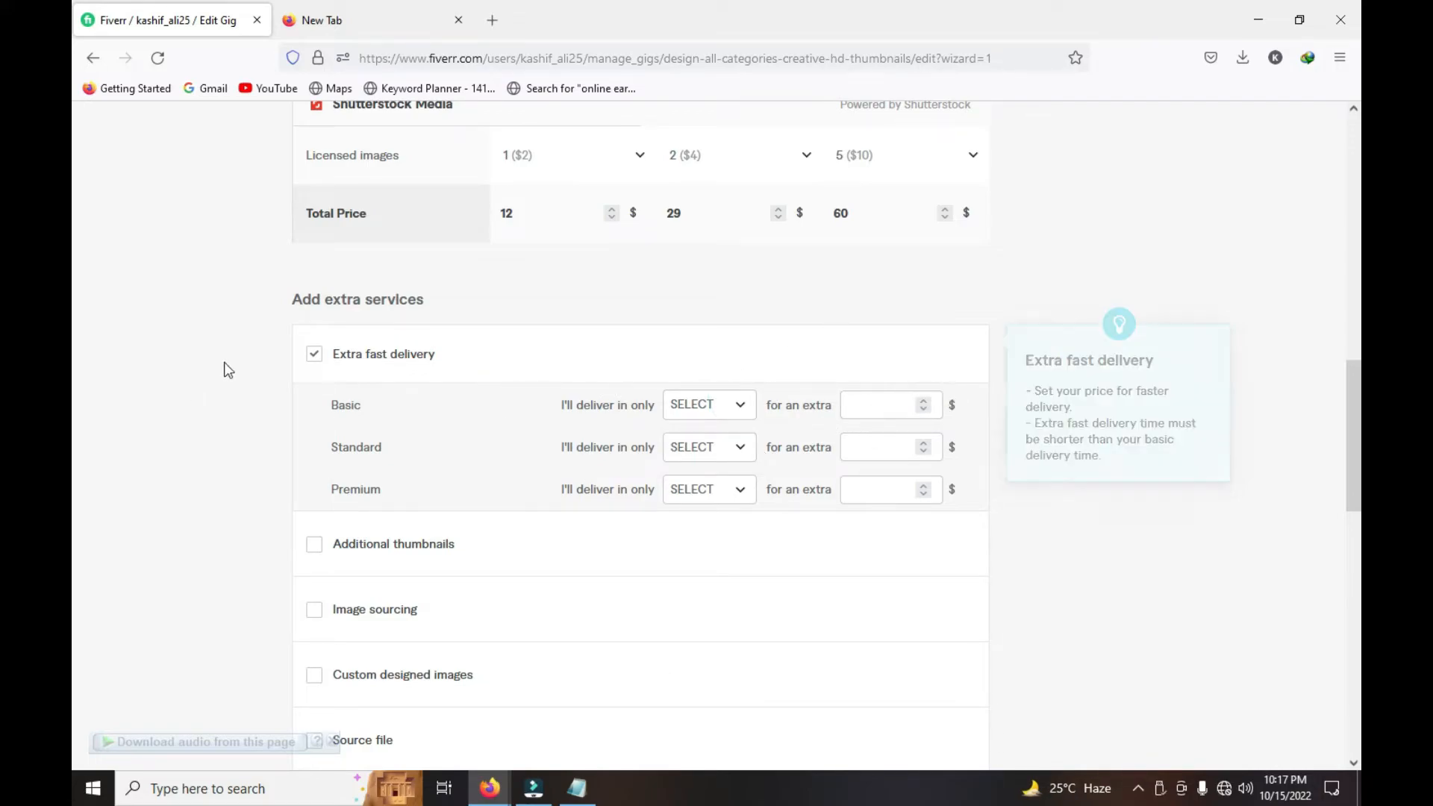
{"action": "left_click", "coordinate": [315, 354]}
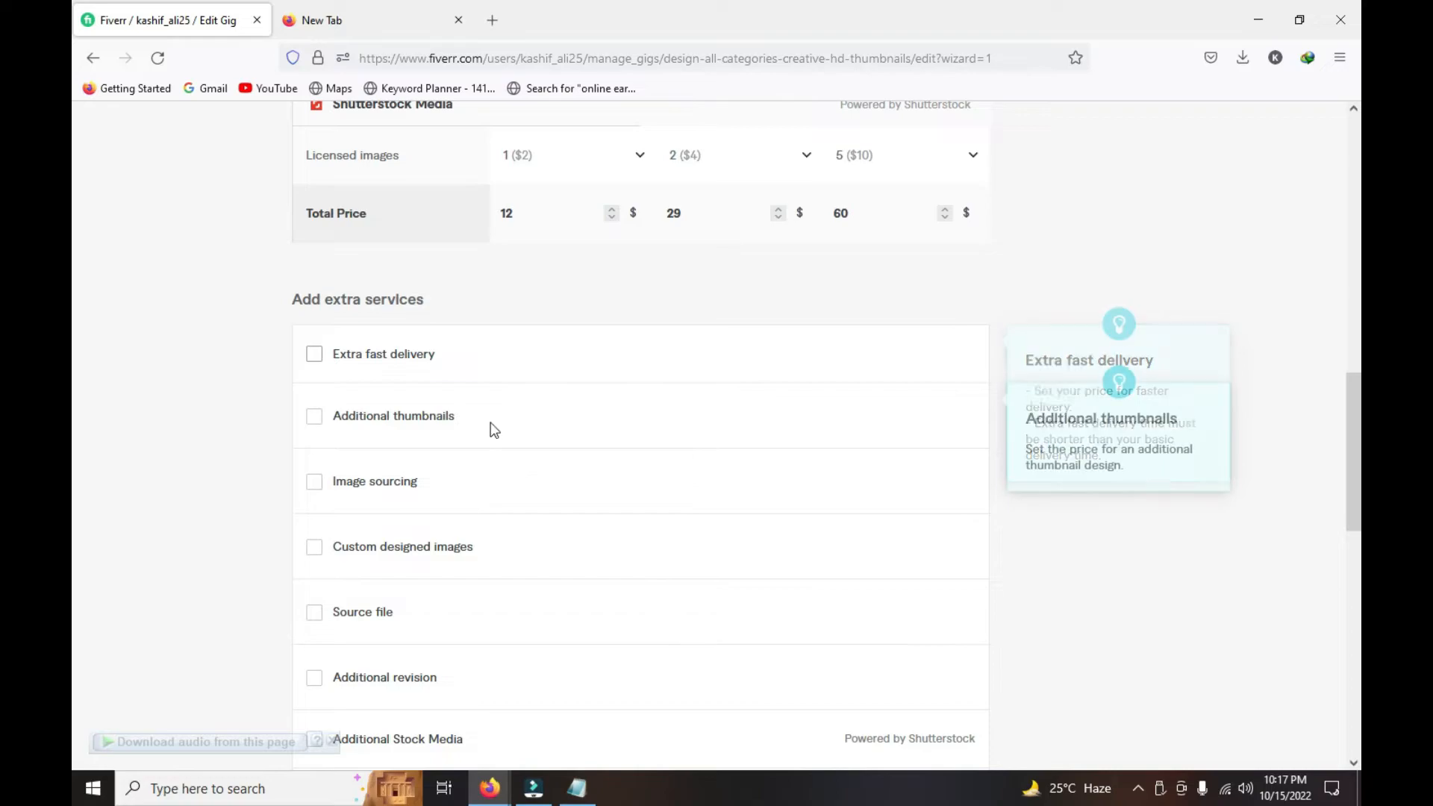
- Check the packages and extra services, then save the pricing and continue to the Description & FAQ stage
{"action": "scroll", "coordinate": [510, 432], "scroll_direction": "down", "scroll_amount": 1}
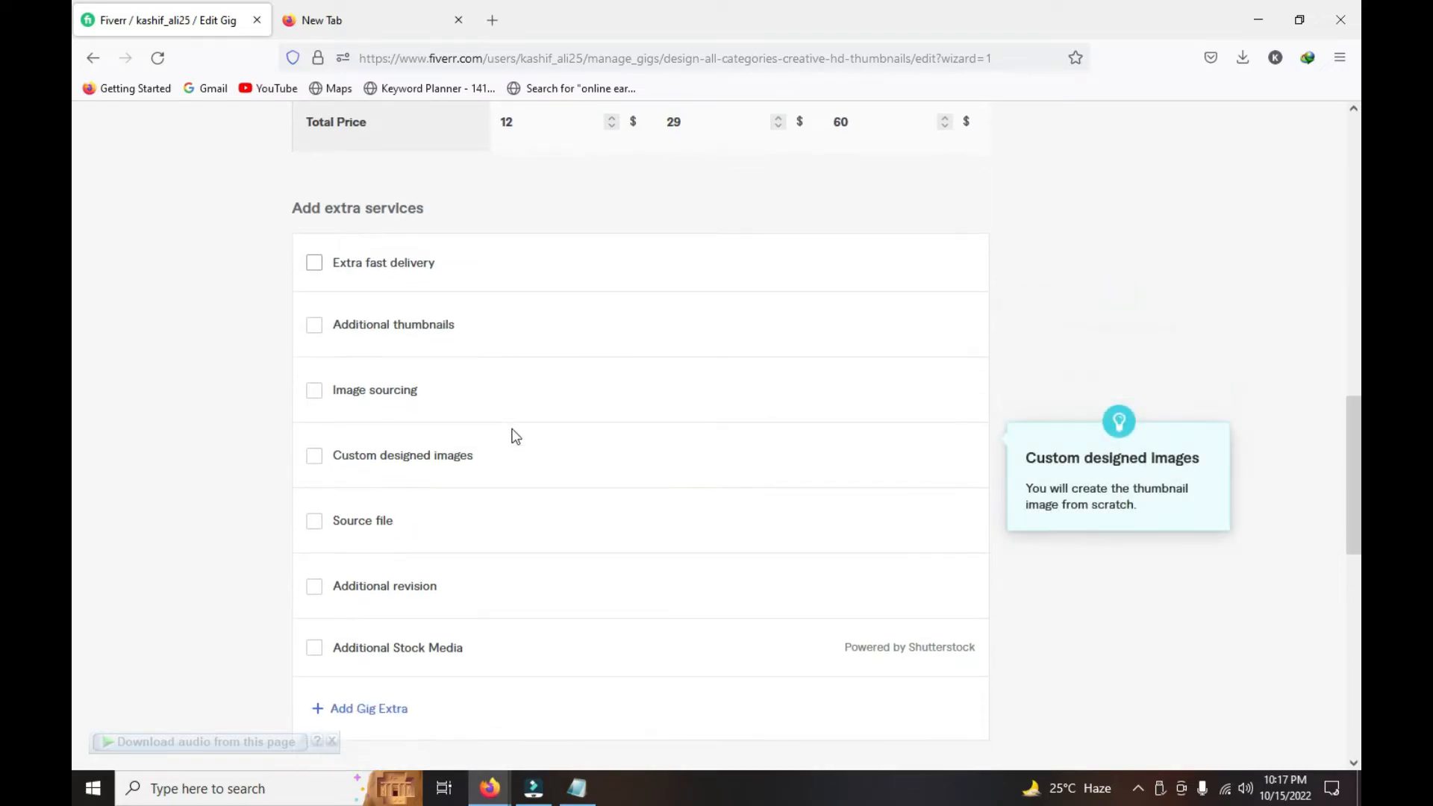
{"action": "scroll", "coordinate": [507, 437], "scroll_direction": "down", "scroll_amount": 1}
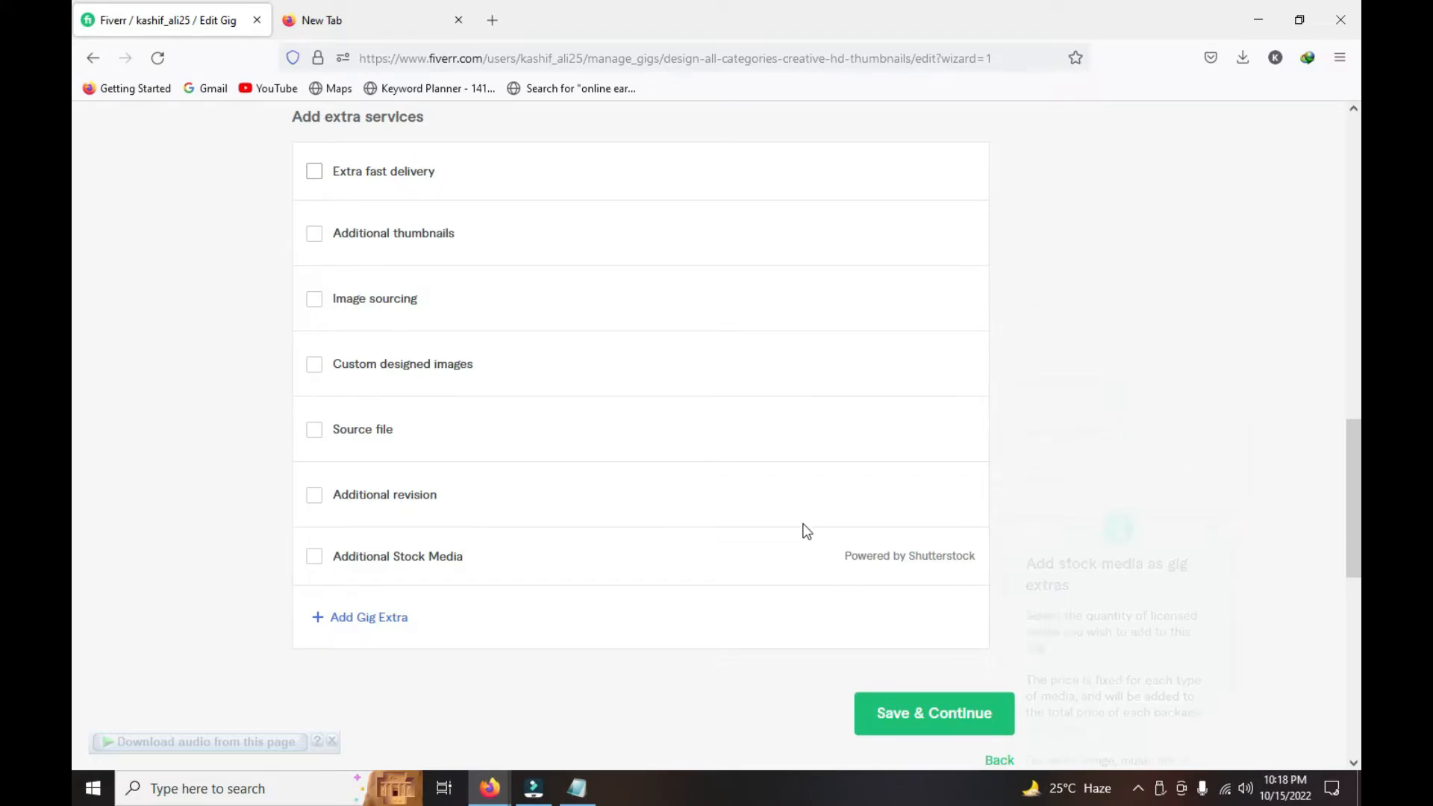
{"action": "scroll", "coordinate": [803, 534], "scroll_direction": "up", "scroll_amount": 10}
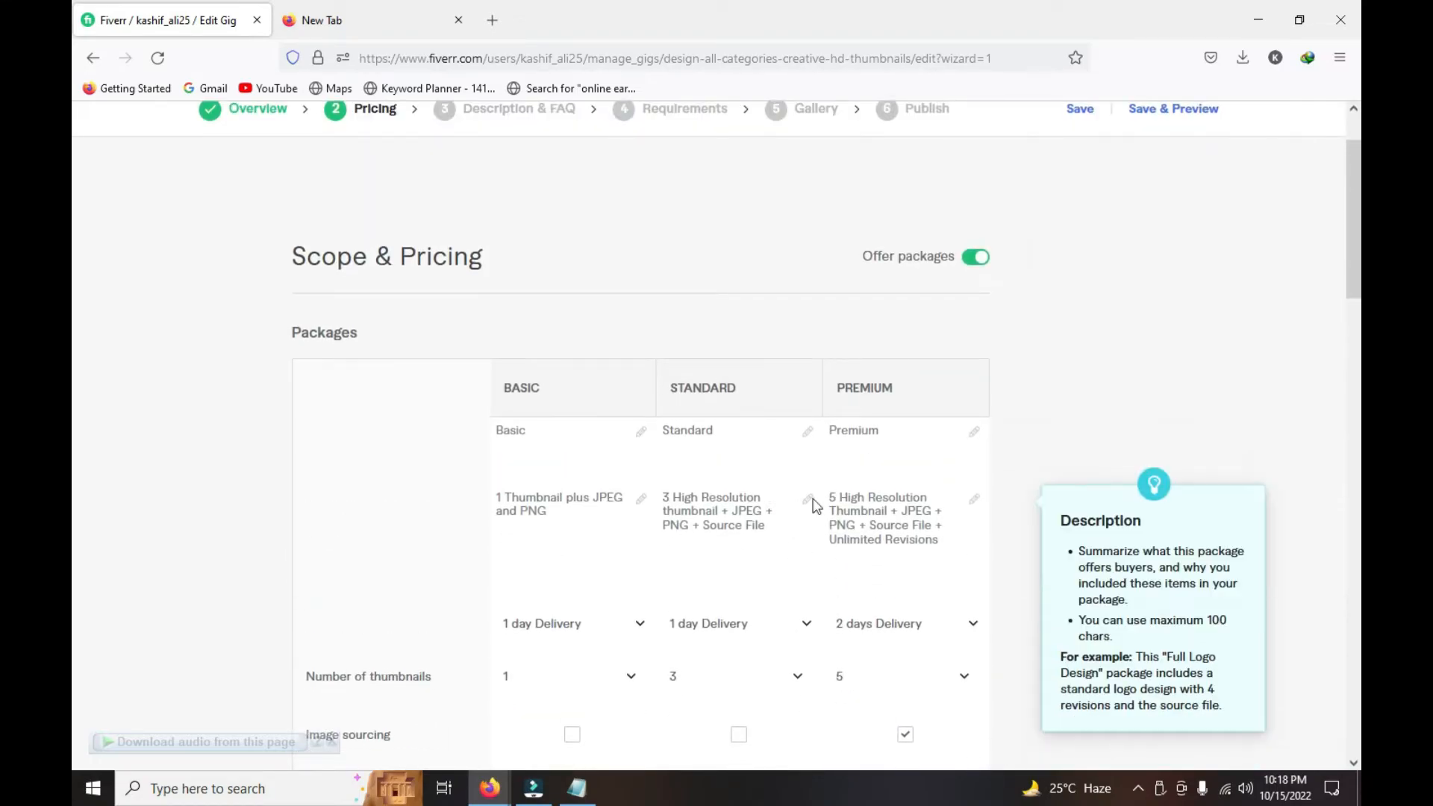
{"action": "scroll", "coordinate": [805, 522], "scroll_direction": "down", "scroll_amount": 5}
{"action": "scroll", "coordinate": [823, 543], "scroll_direction": "down", "scroll_amount": 8}
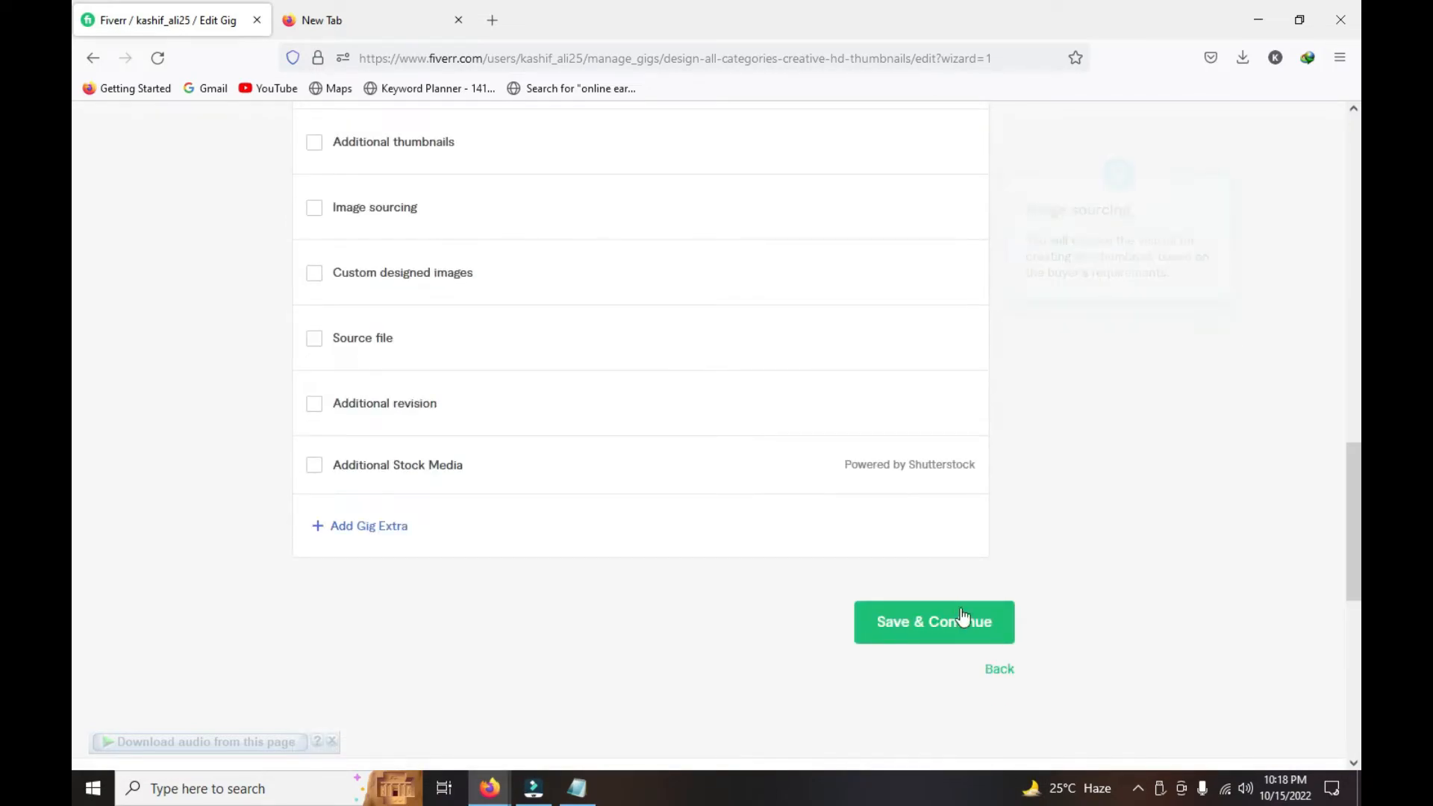
{"action": "left_click", "coordinate": [944, 623]}
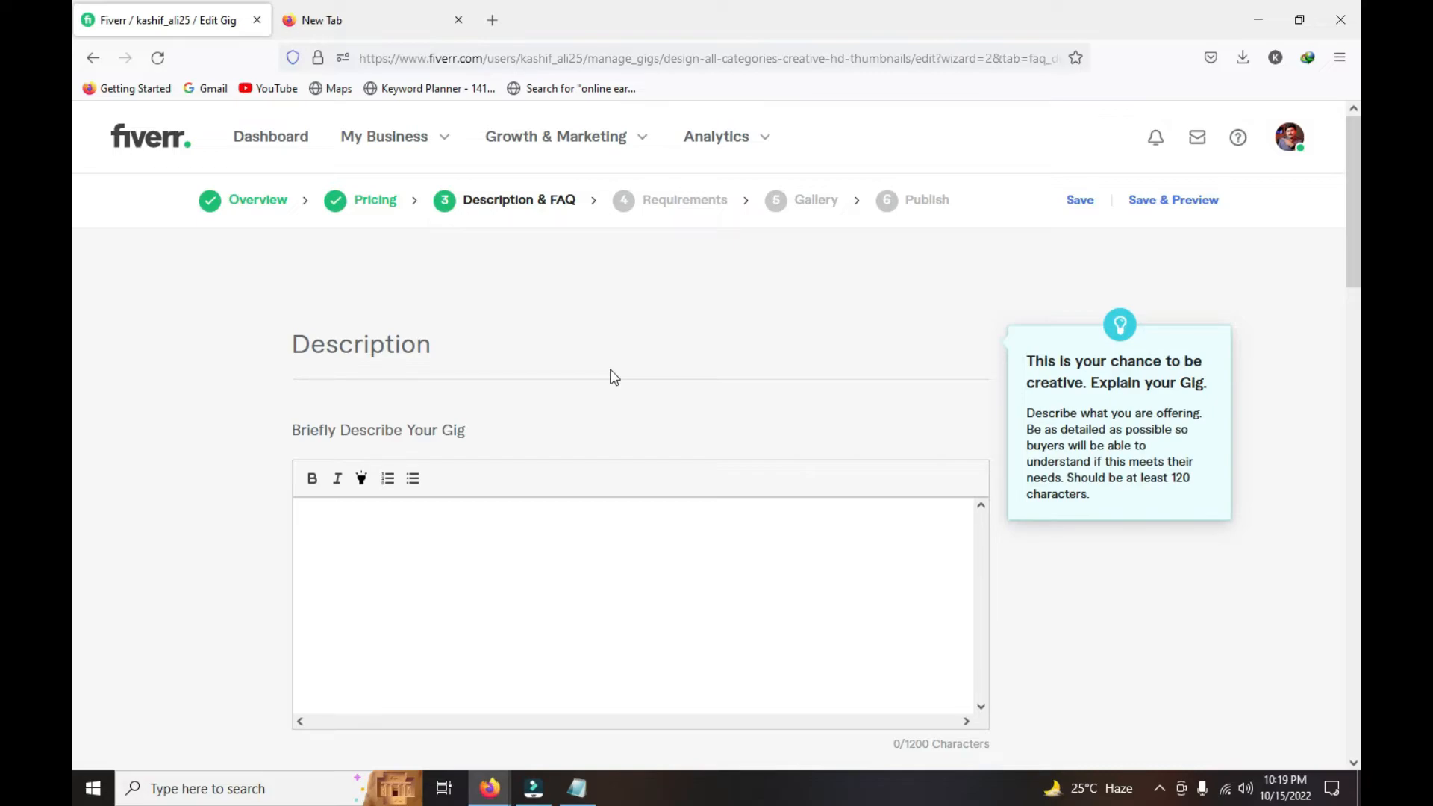
- Paste the prepared YouTube thumbnail design text into the gig description and read through it
{"action": "left_click", "coordinate": [754, 537]}
{"action": "key", "text": "ctrl+v"}
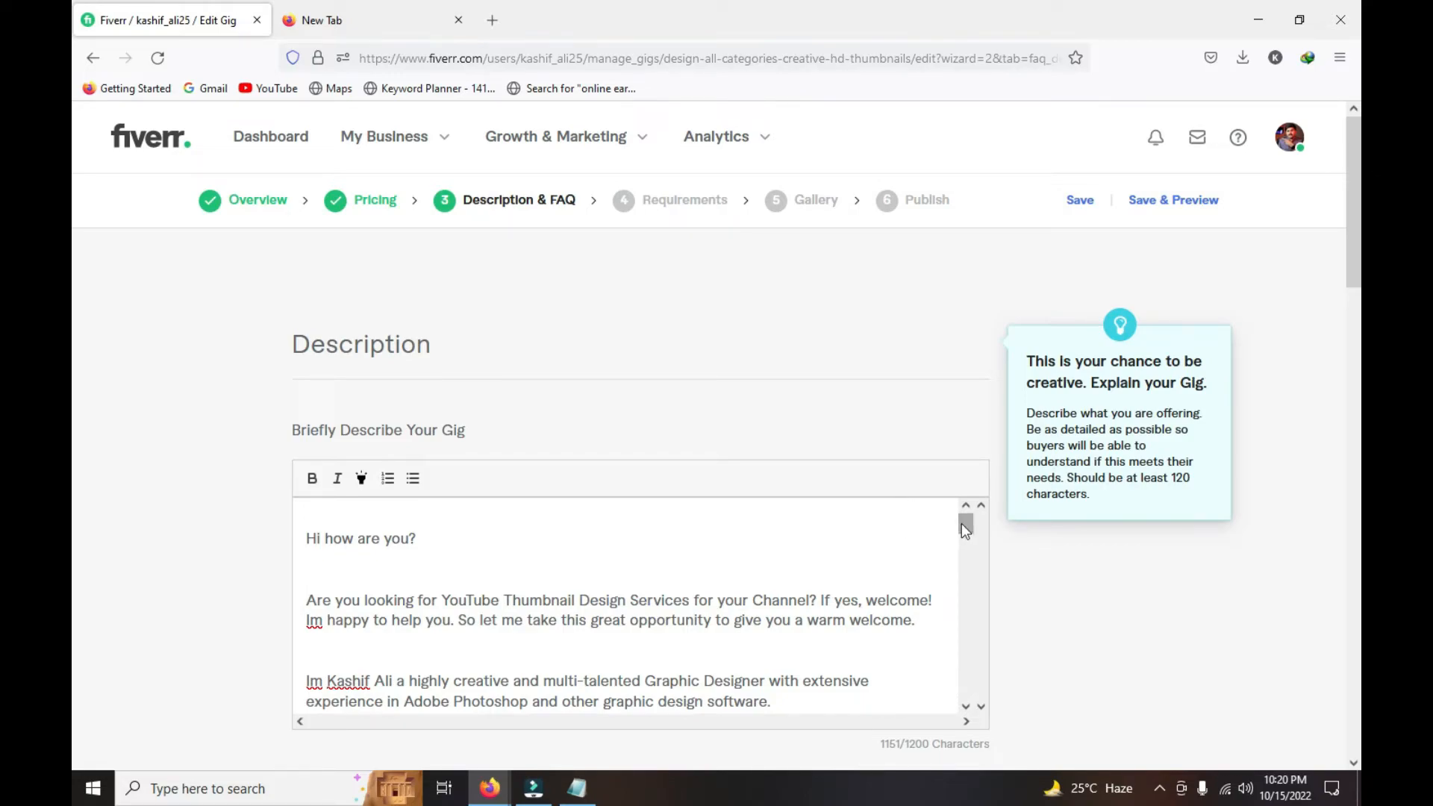
{"action": "left_click_drag", "start_coordinate": [965, 527], "coordinate": [966, 570]}
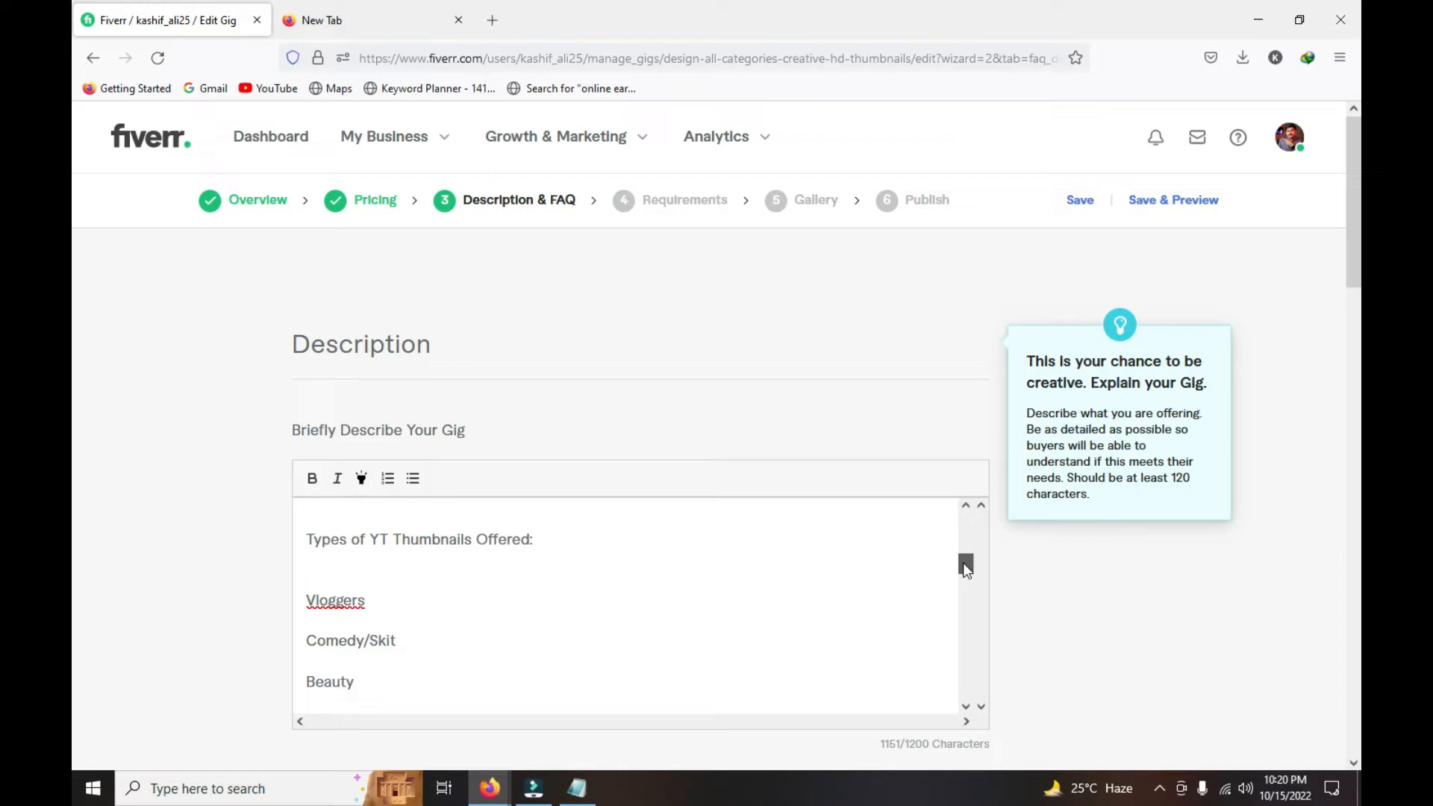
{"action": "mouse_move", "coordinate": [967, 570]}
{"action": "left_mouse_down"}
{"action": "mouse_move", "coordinate": [966, 657]}
{"action": "mouse_move", "coordinate": [963, 492]}
{"action": "left_mouse_up"}
- Save the description without adding any FAQ and continue to the Requirements stage
{"action": "scroll", "coordinate": [970, 477], "scroll_direction": "down", "scroll_amount": 6}
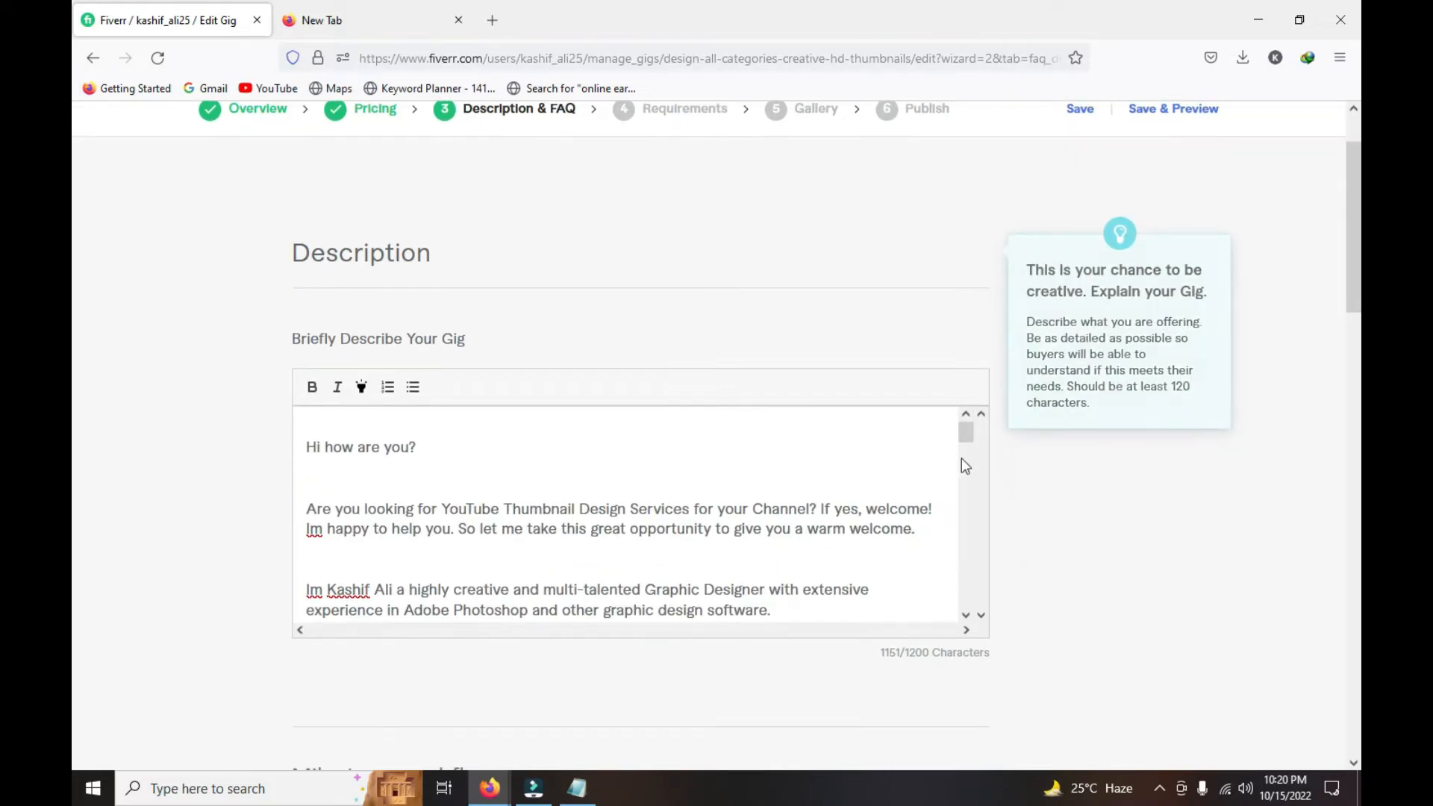
{"action": "scroll", "coordinate": [1027, 498], "scroll_direction": "down", "scroll_amount": 7}
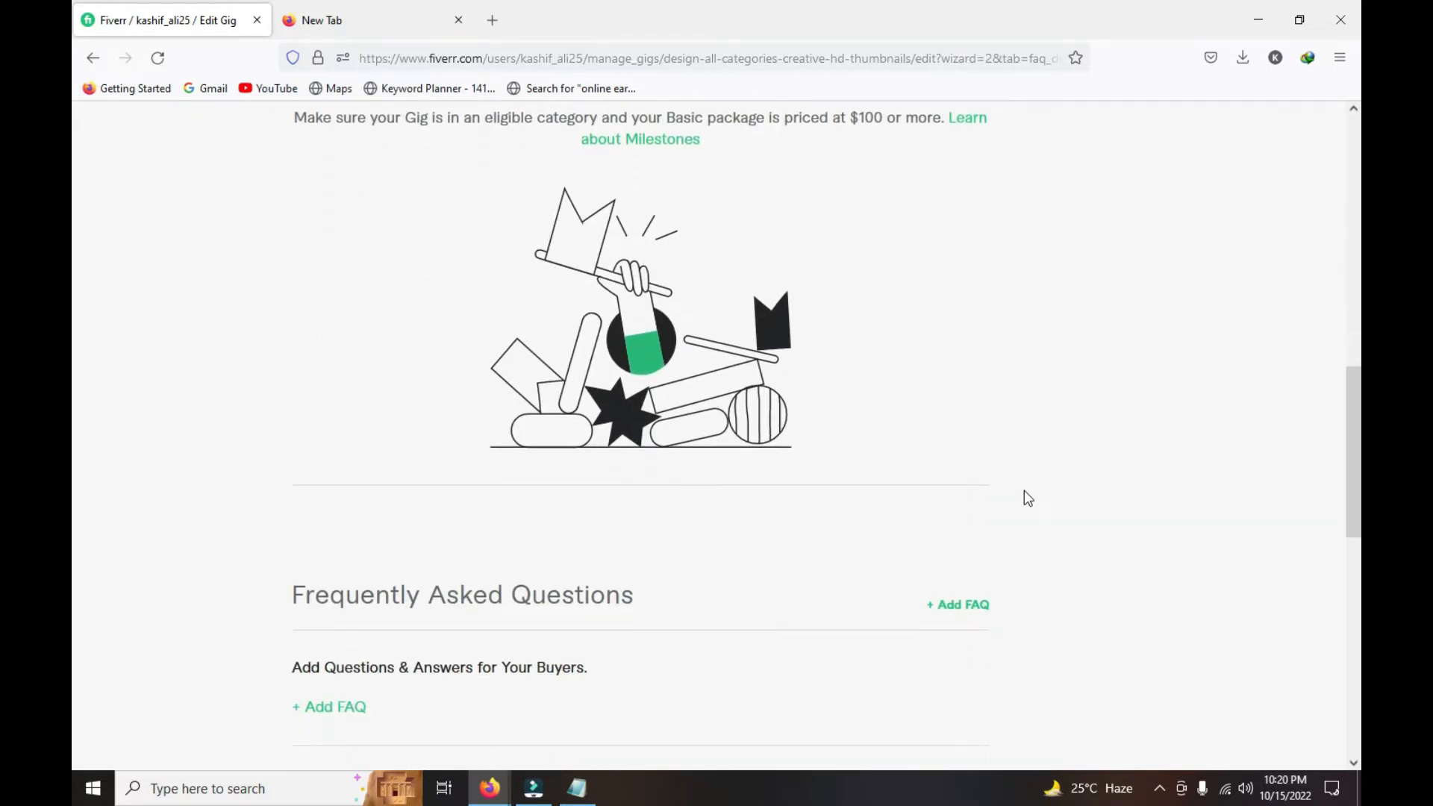
{"action": "left_click", "coordinate": [956, 528]}
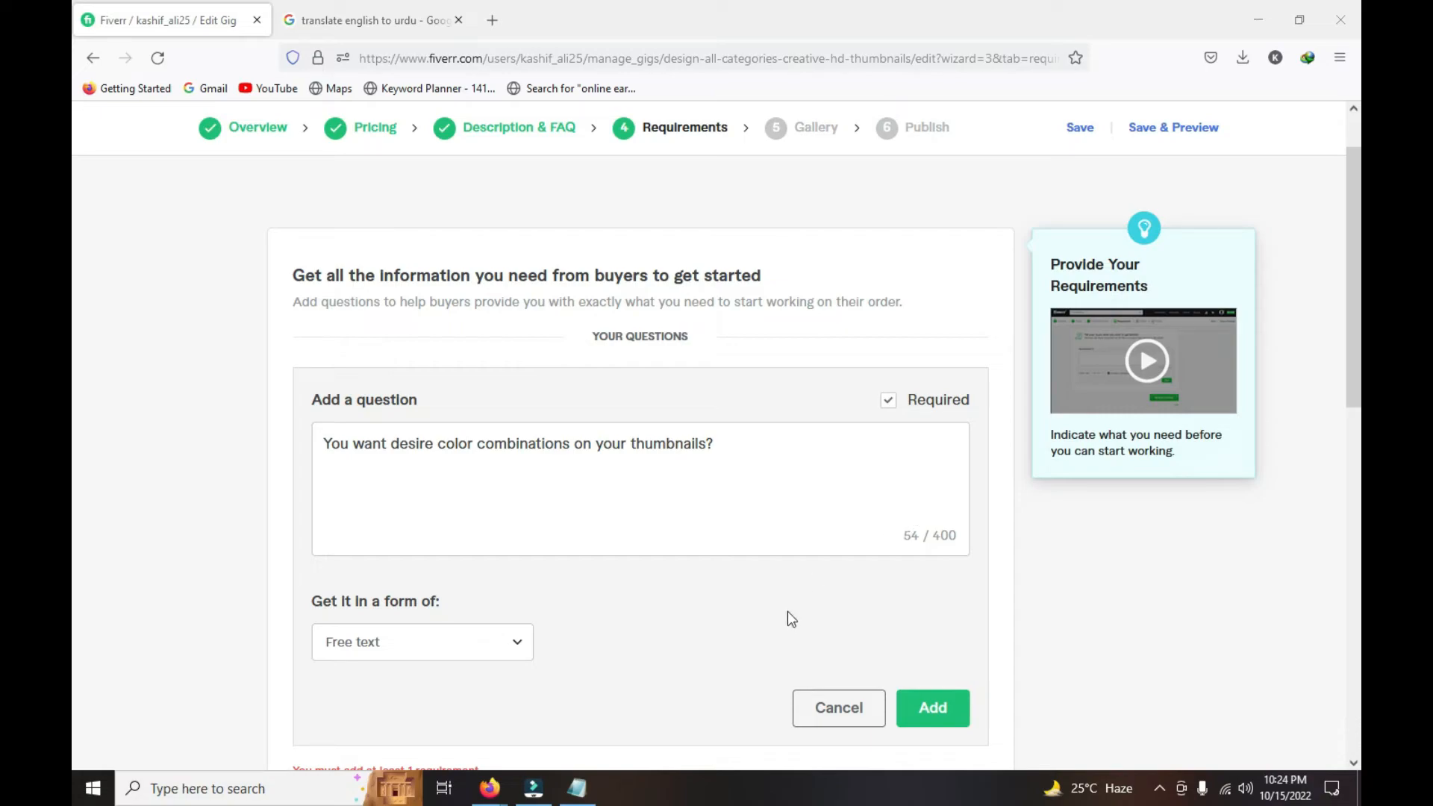
- Add the required buyer question "You want desire color combinations on your thumbnails?" with Free text as its answer form
{"action": "left_click", "coordinate": [480, 651]}
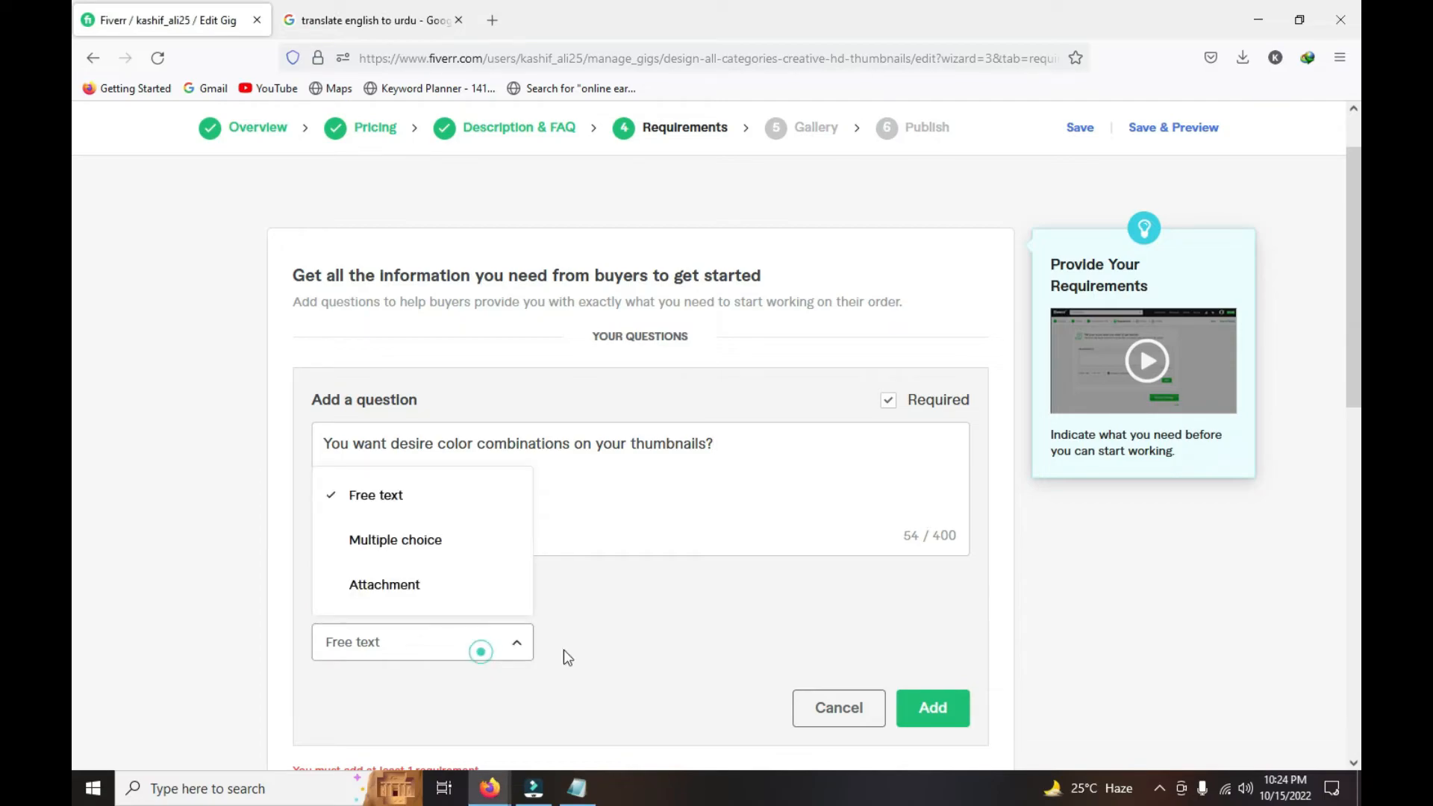
{"action": "left_click", "coordinate": [489, 651]}
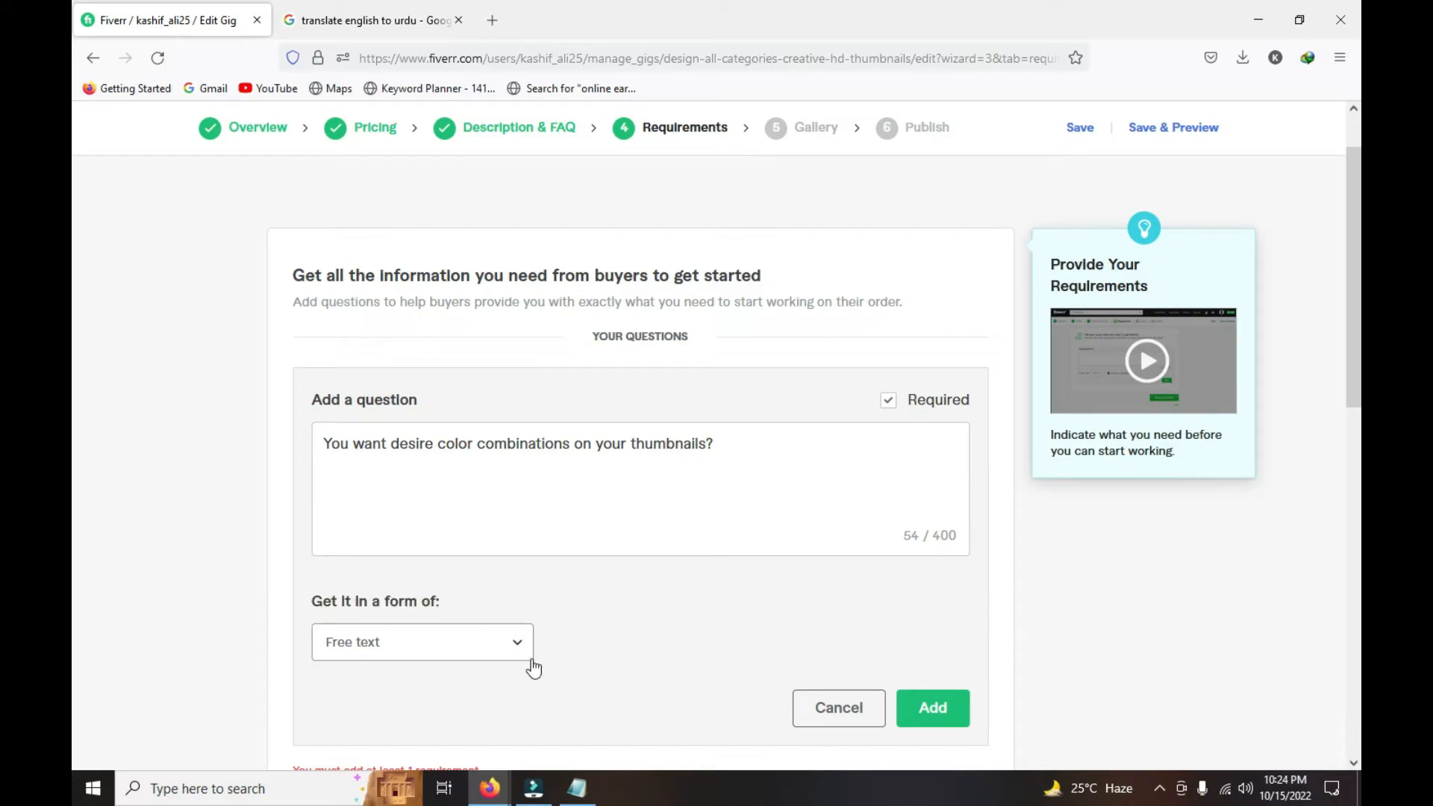
{"action": "scroll", "coordinate": [661, 629], "scroll_direction": "down", "scroll_amount": 2}
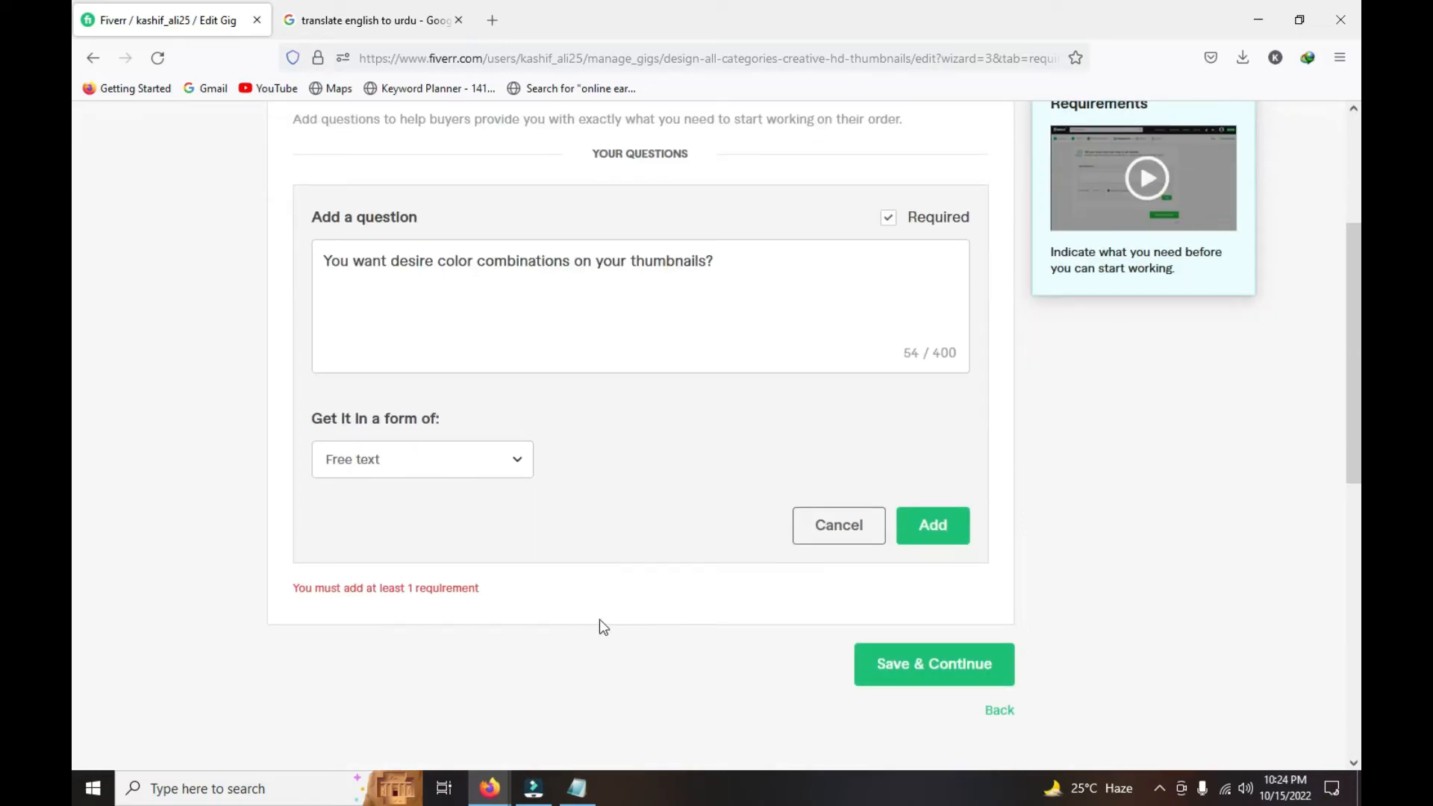
{"action": "left_click", "coordinate": [935, 547]}
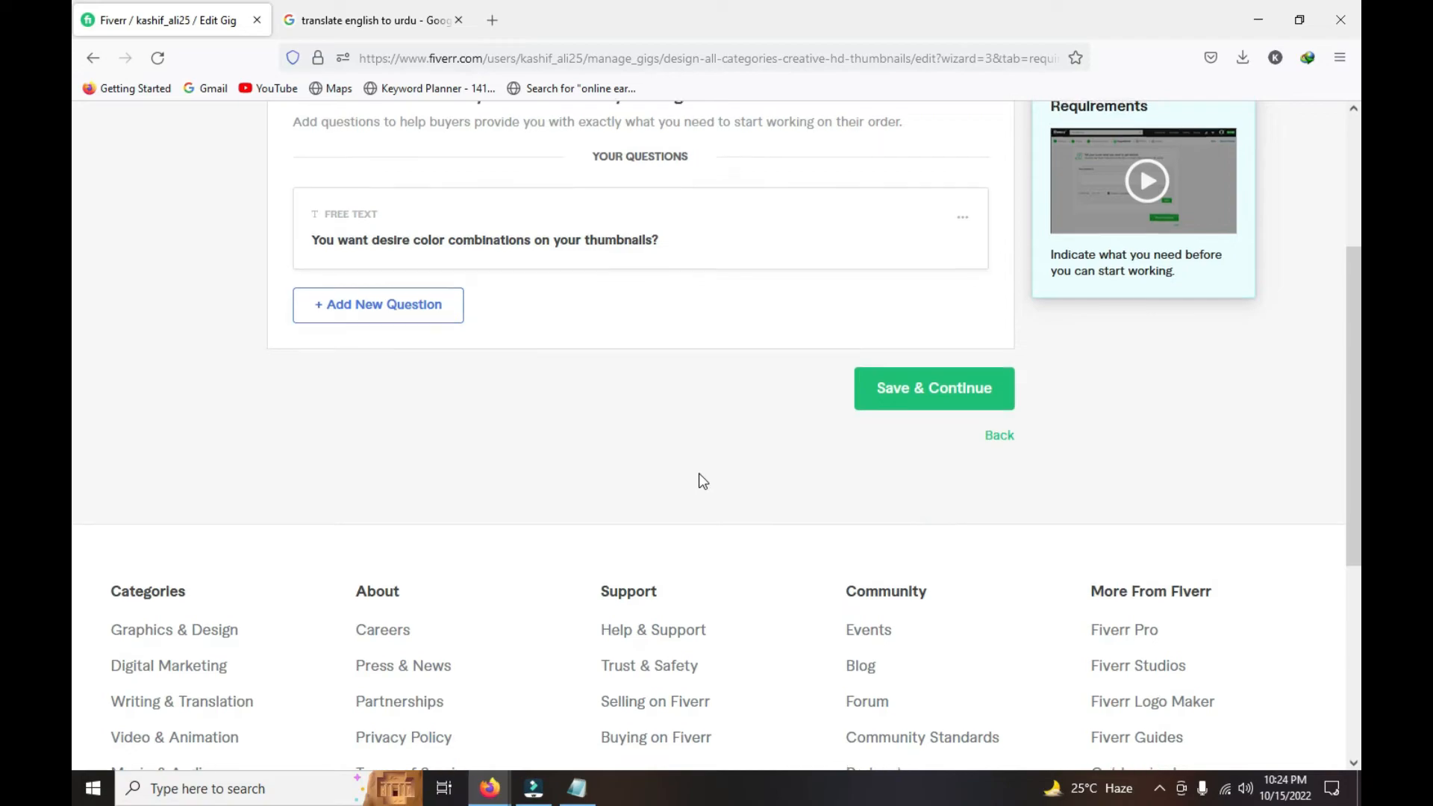
- Save the requirements, continue to the Gallery stage and dismiss the gig image guidelines
{"action": "scroll", "coordinate": [701, 480], "scroll_direction": "up", "scroll_amount": 3}
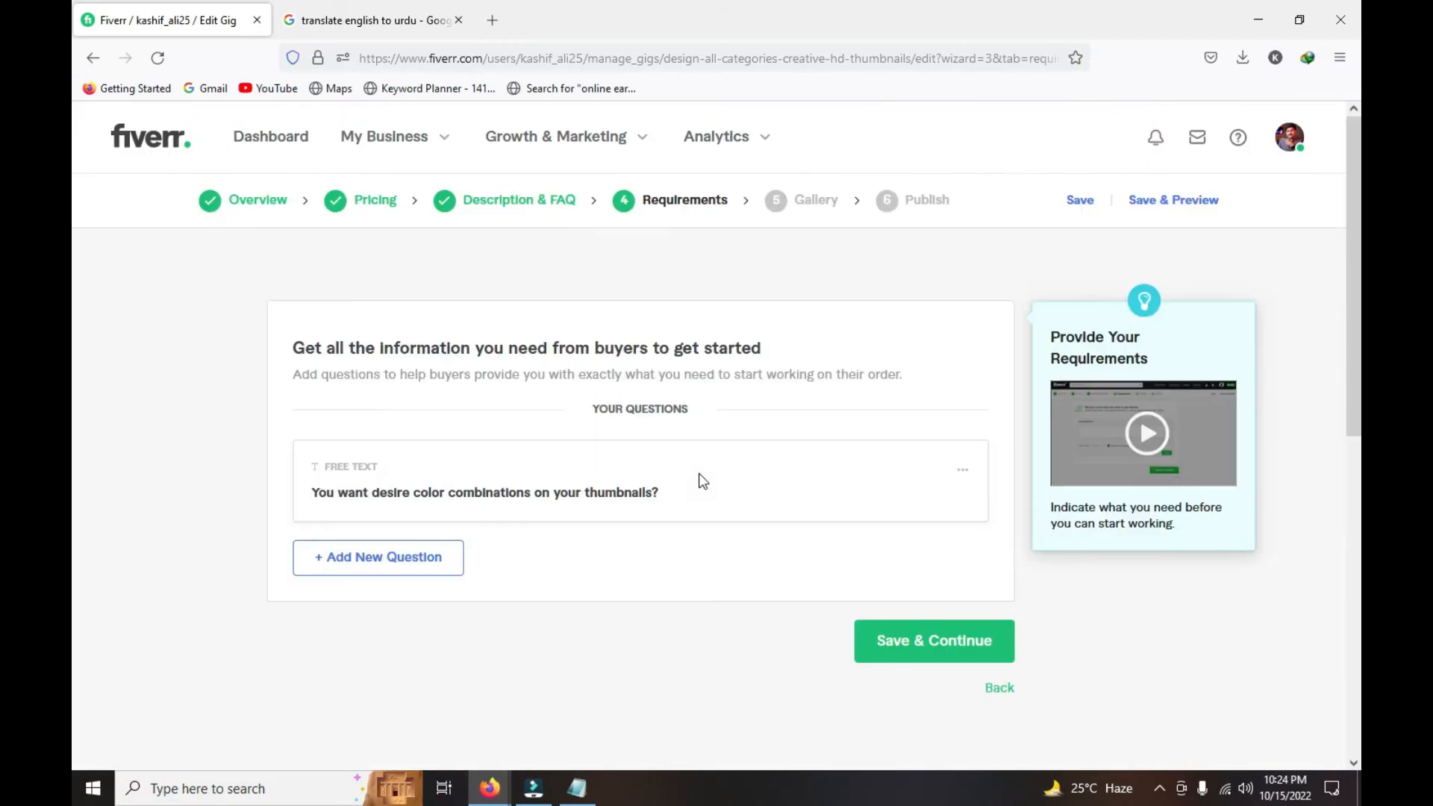
{"action": "left_click", "coordinate": [925, 644]}
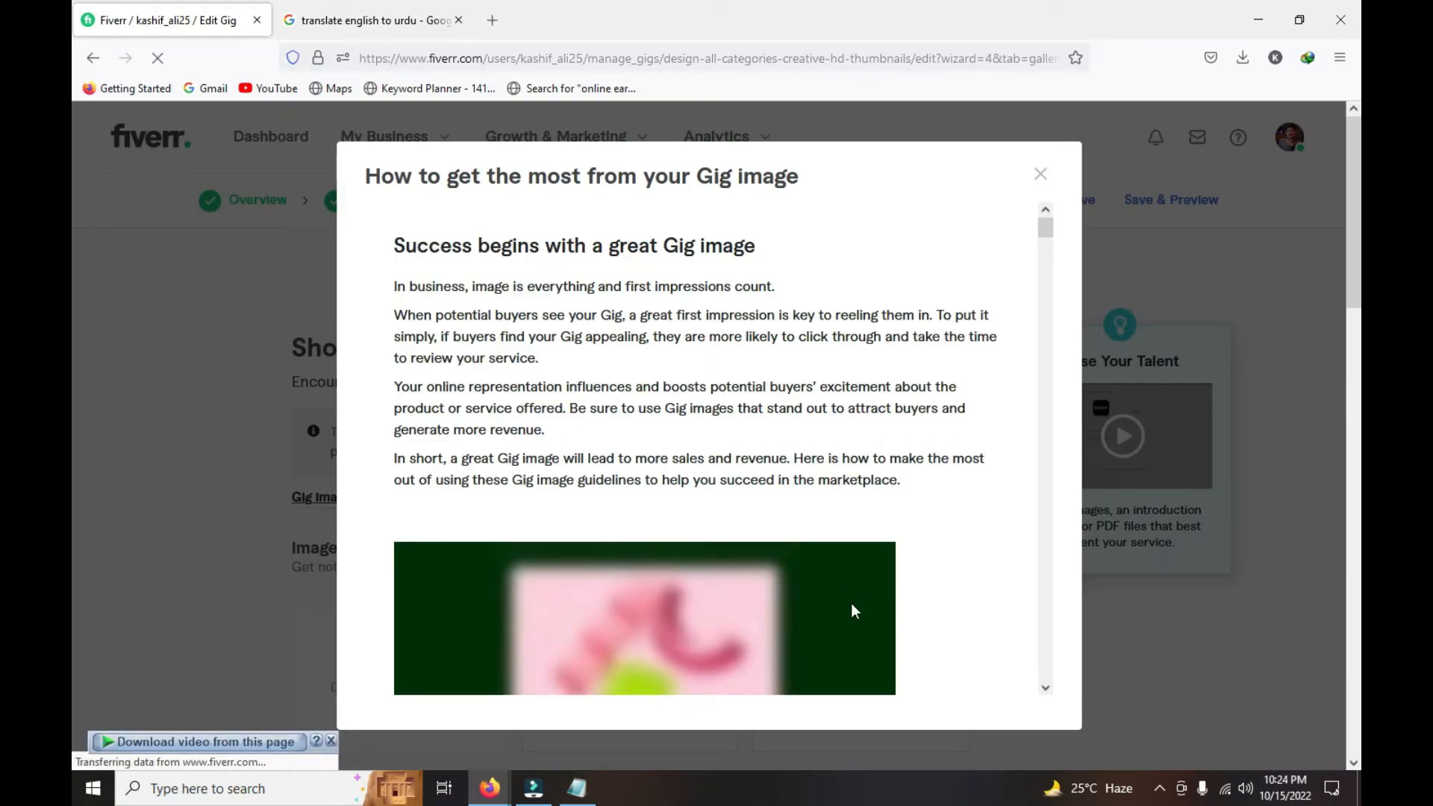
{"action": "scroll", "coordinate": [851, 603], "scroll_direction": "down", "scroll_amount": 3}
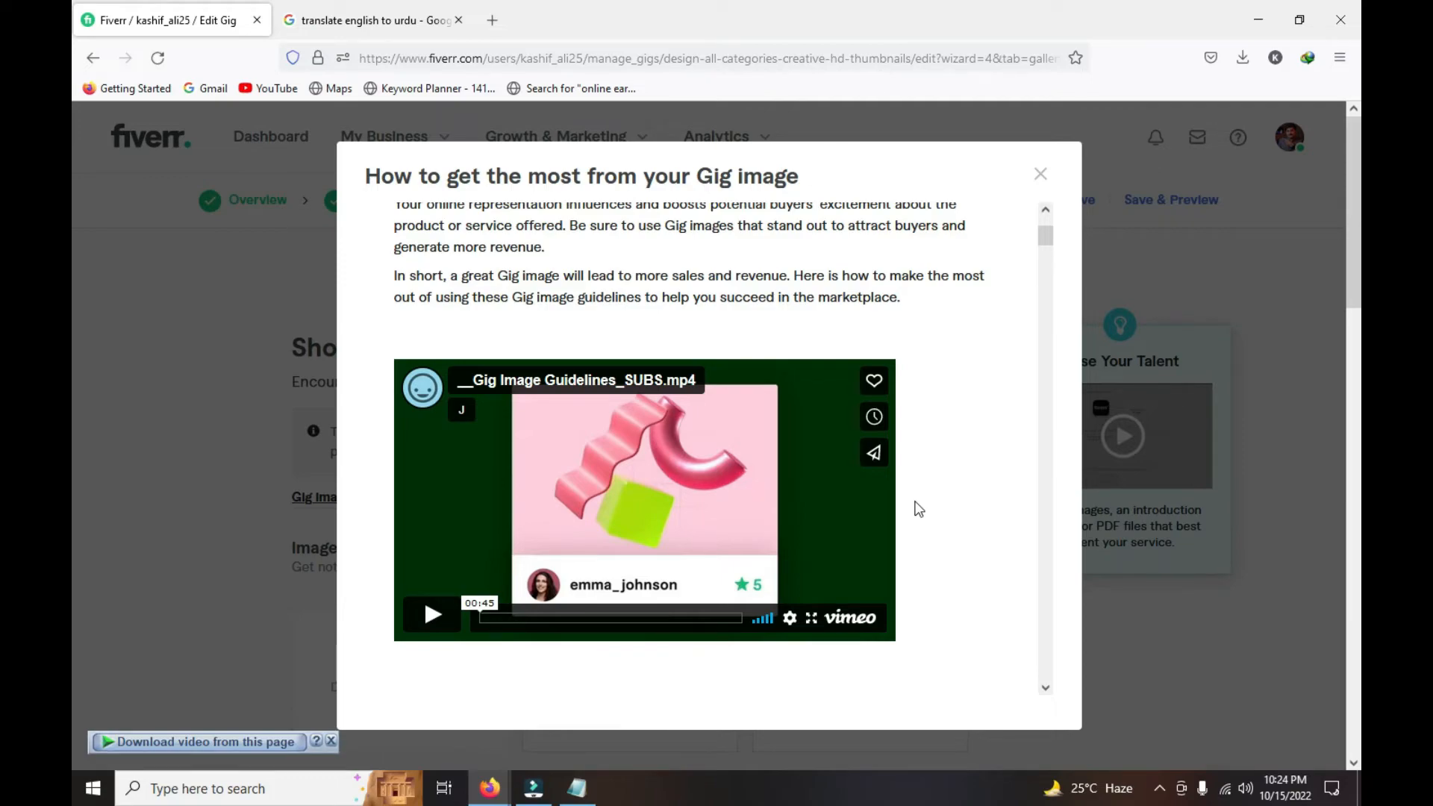
{"action": "scroll", "coordinate": [919, 509], "scroll_direction": "up", "scroll_amount": 3}
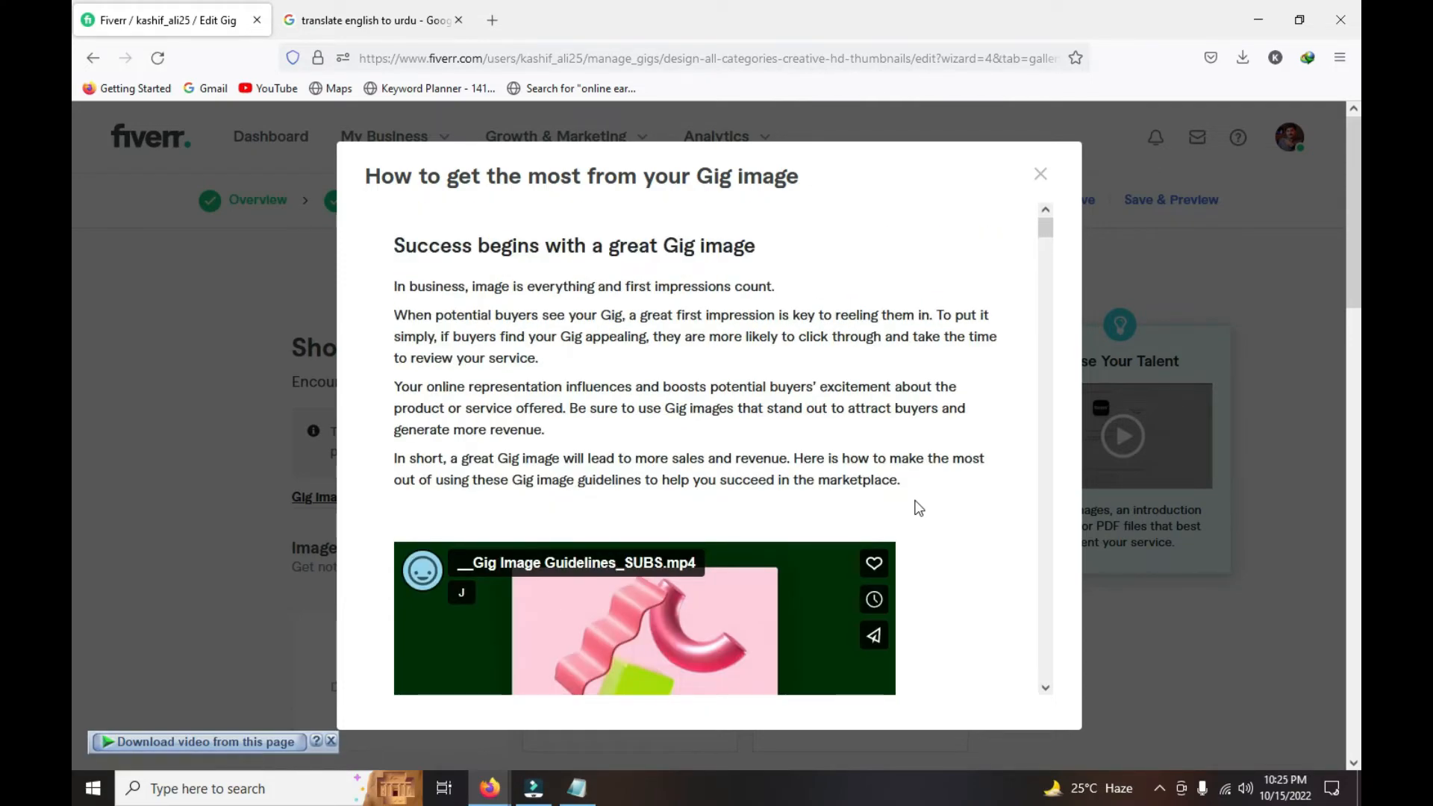
{"action": "left_click", "coordinate": [1042, 171]}
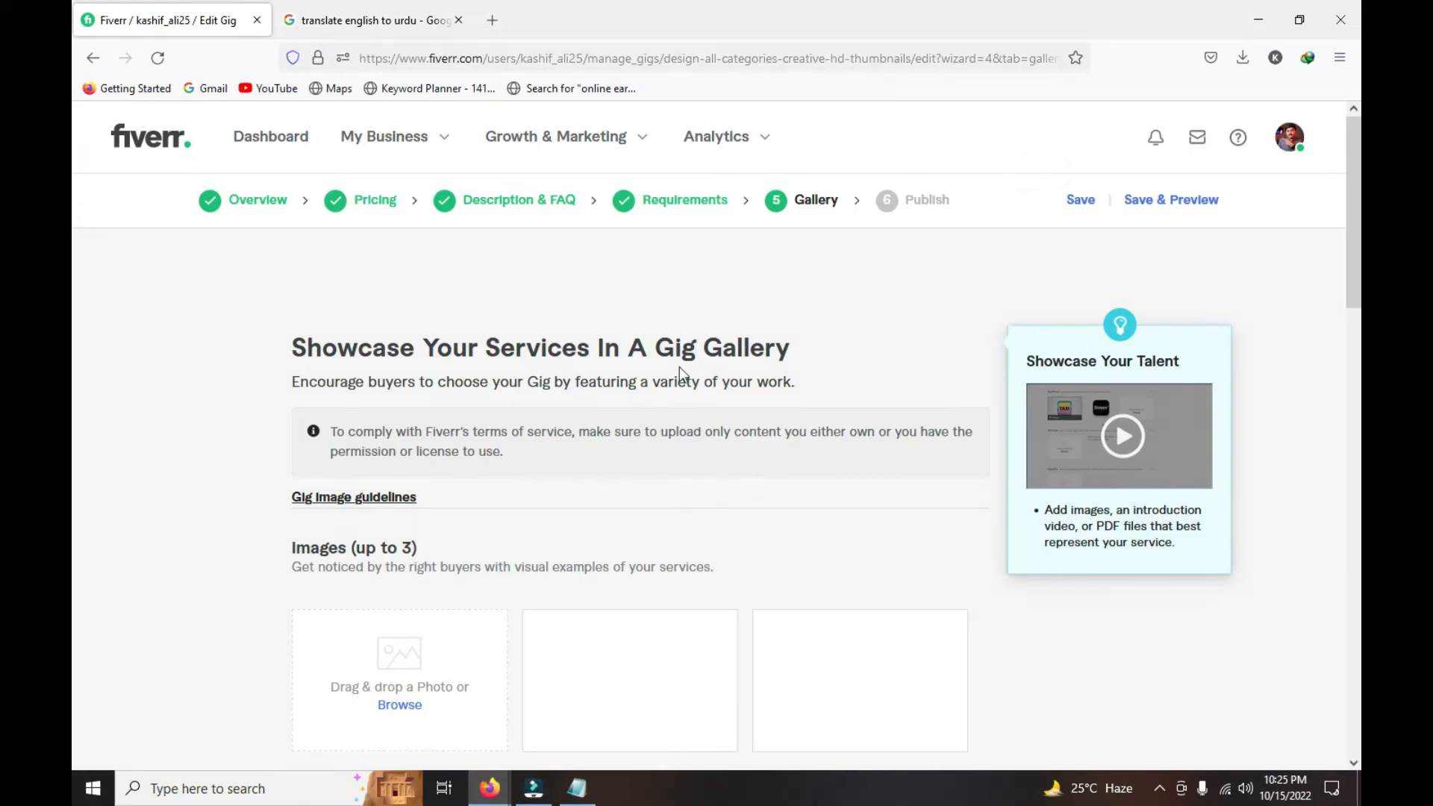
- Examine the gallery's upload areas and limits for images, video and documents
{"action": "scroll", "coordinate": [714, 403], "scroll_direction": "down", "scroll_amount": 3}
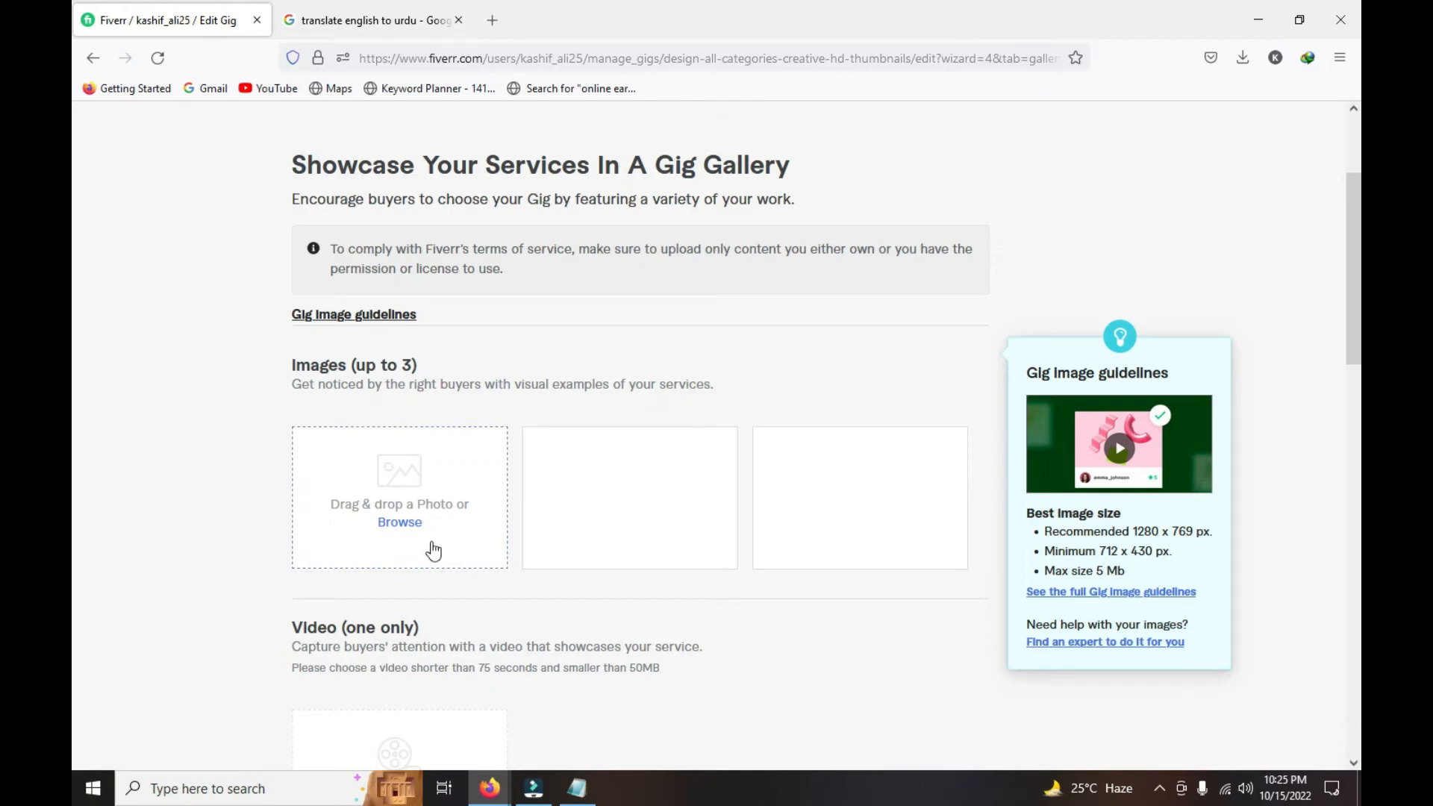
{"action": "scroll", "coordinate": [432, 556], "scroll_direction": "down", "scroll_amount": 3}
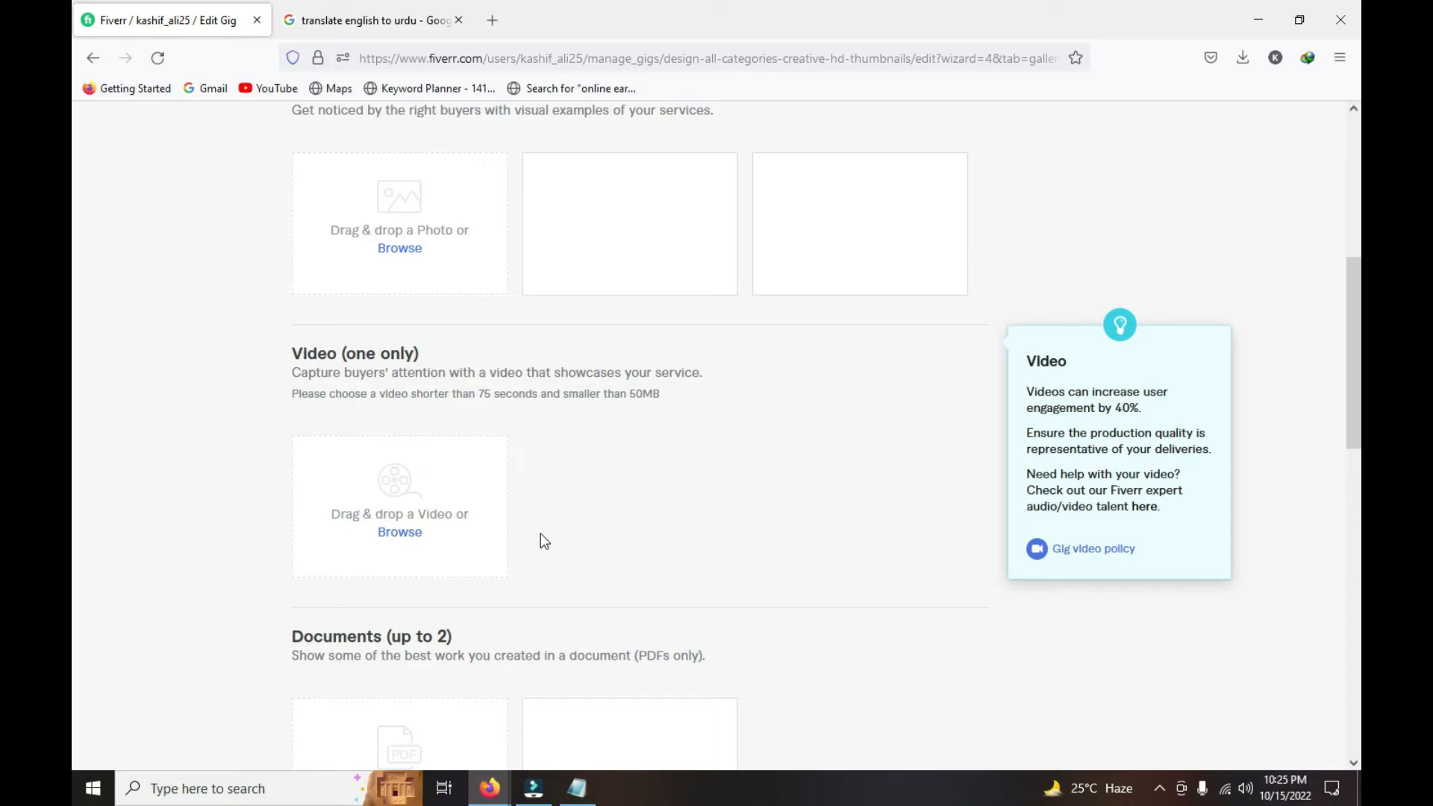
{"action": "scroll", "coordinate": [764, 553], "scroll_direction": "up", "scroll_amount": 2}
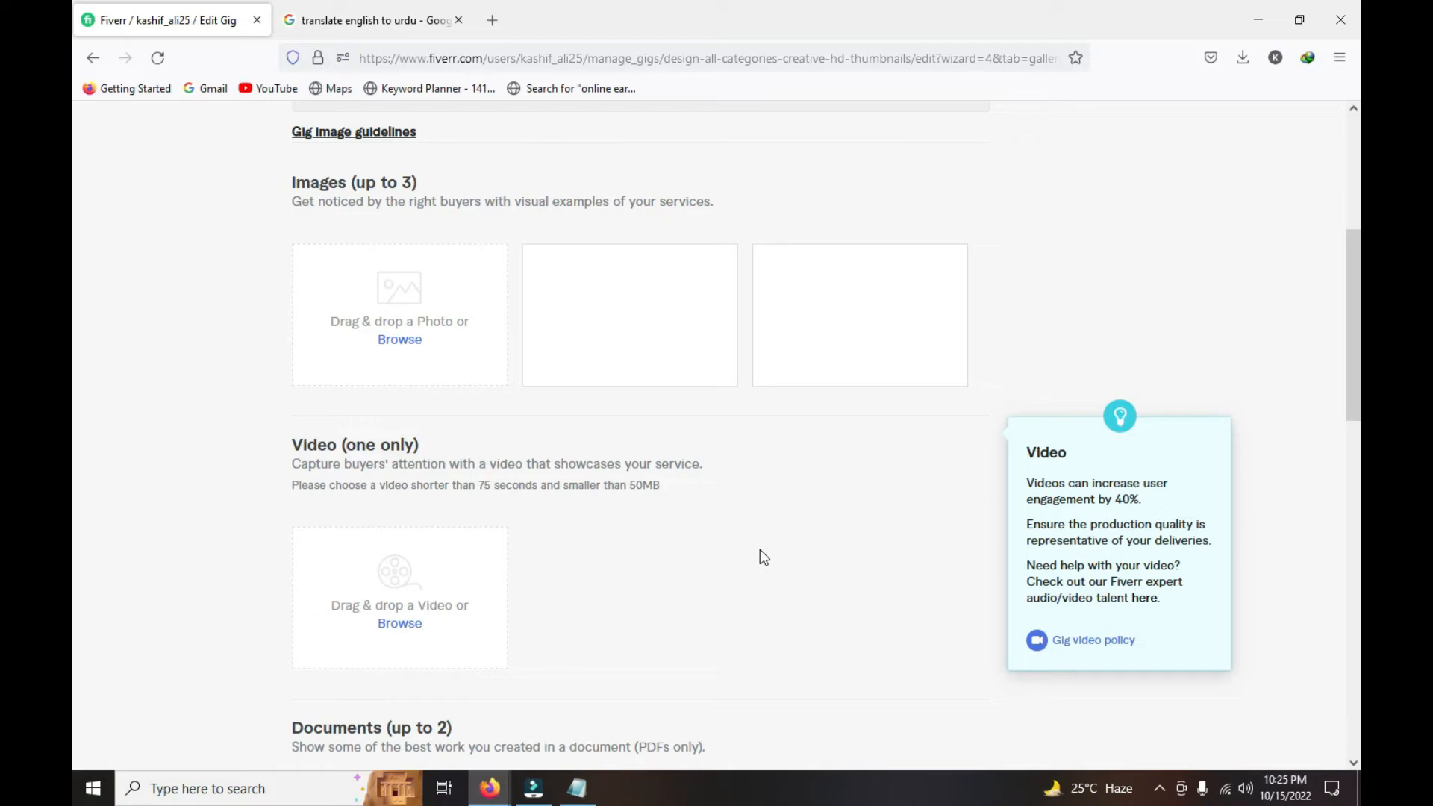
{"action": "scroll", "coordinate": [760, 549], "scroll_direction": "up", "scroll_amount": 4}
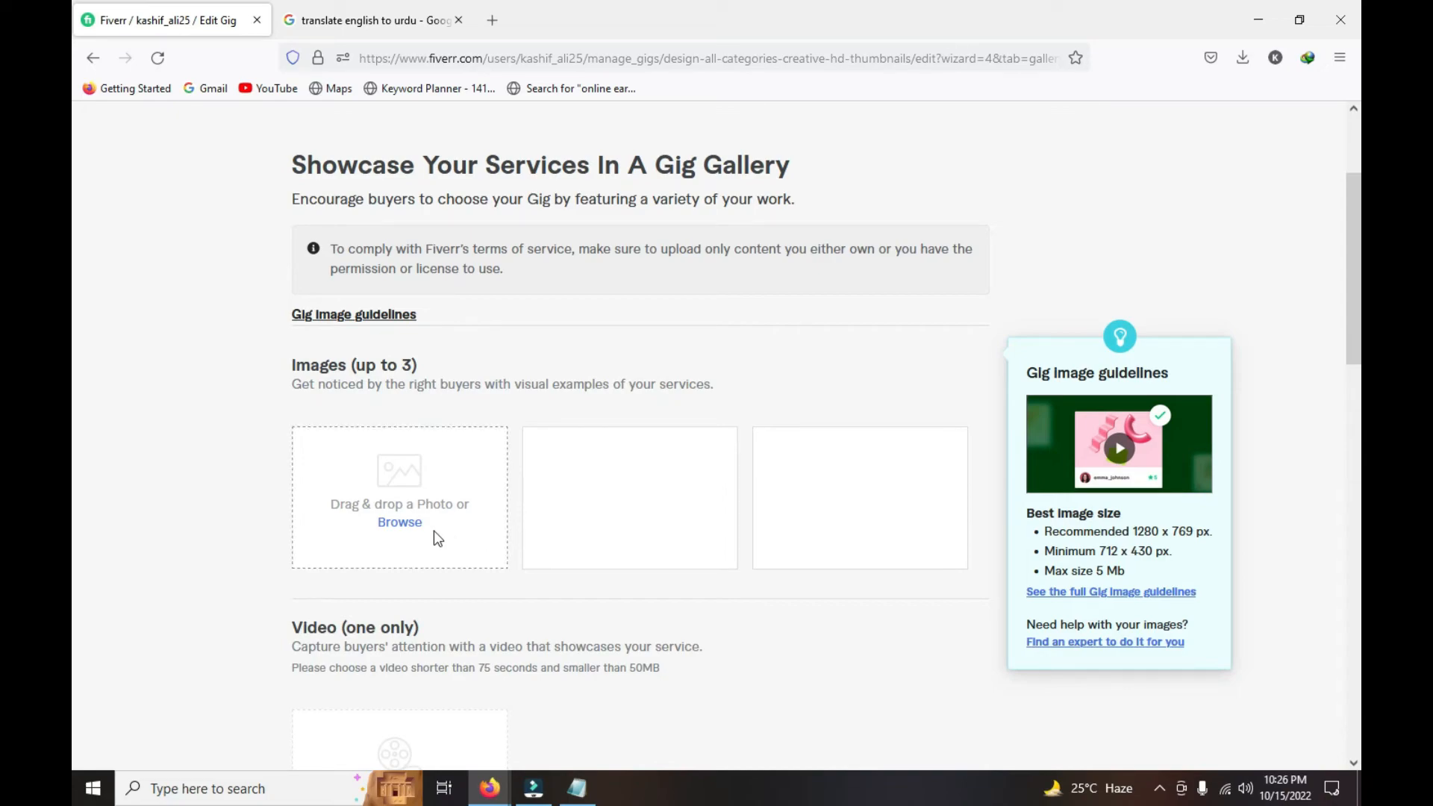
- Upload three gallery images from the Downloads folder: "one click(1)" and both "Blue and Yellow Professional Business" images
{"action": "left_click", "coordinate": [400, 522]}
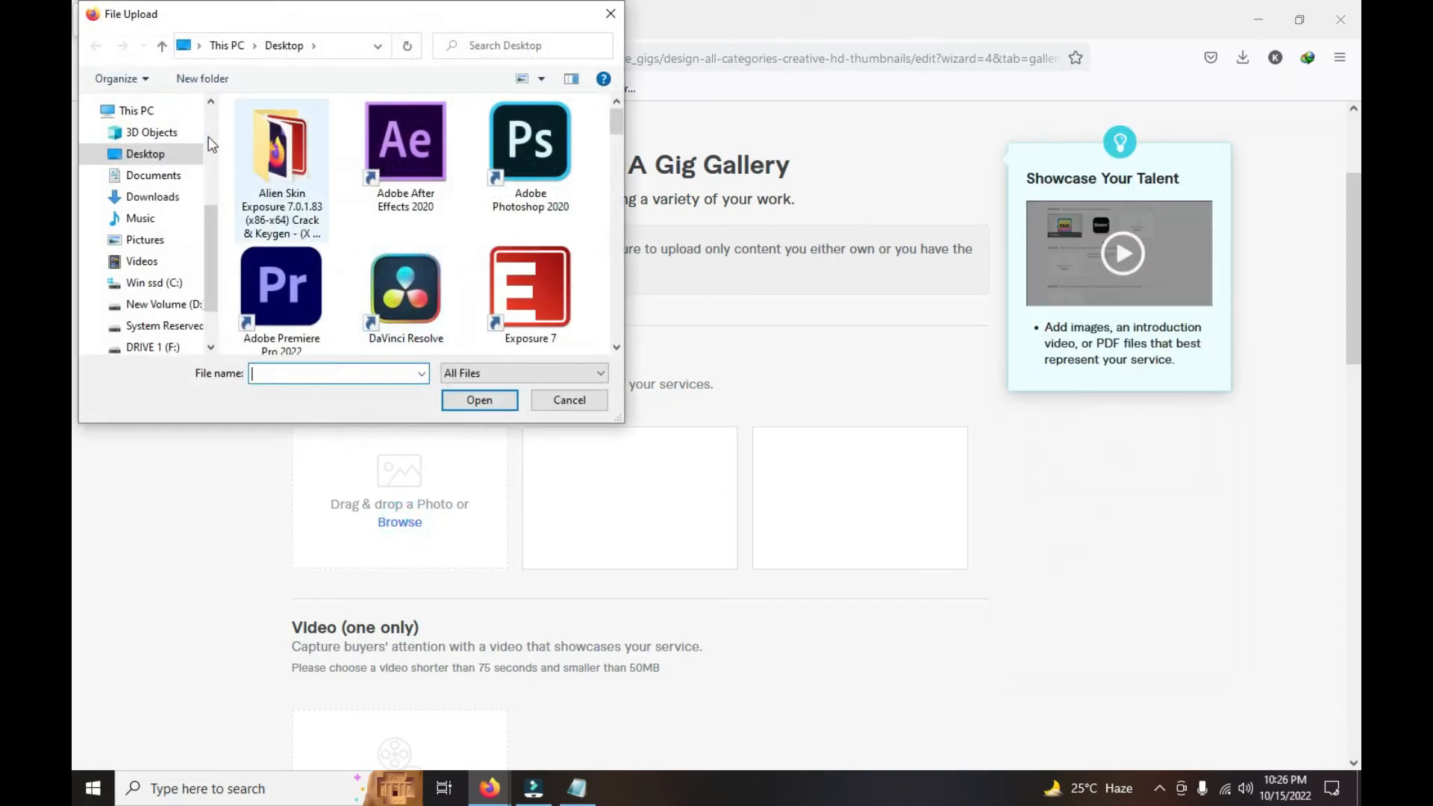
{"action": "left_click", "coordinate": [163, 196]}
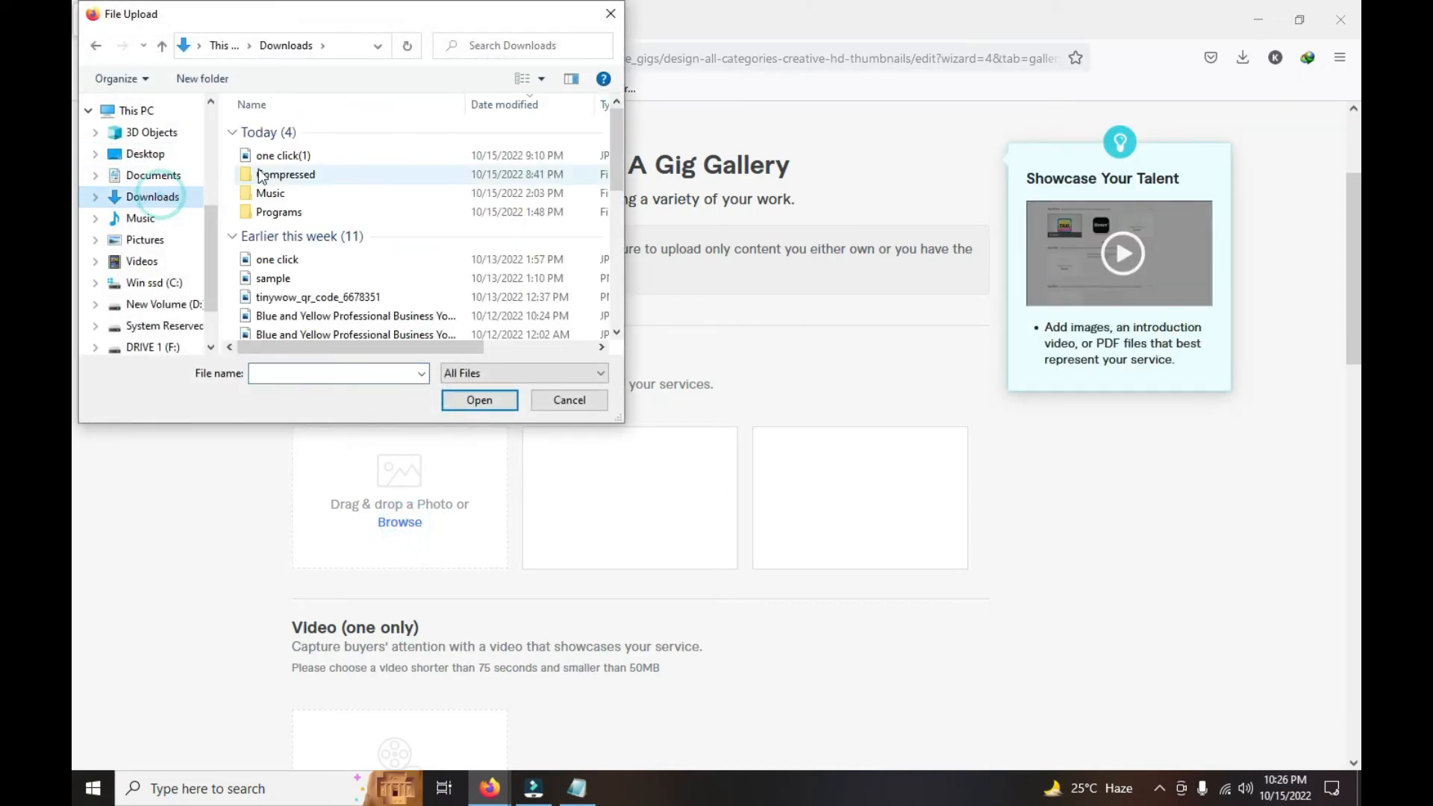
{"action": "left_click", "coordinate": [280, 157]}
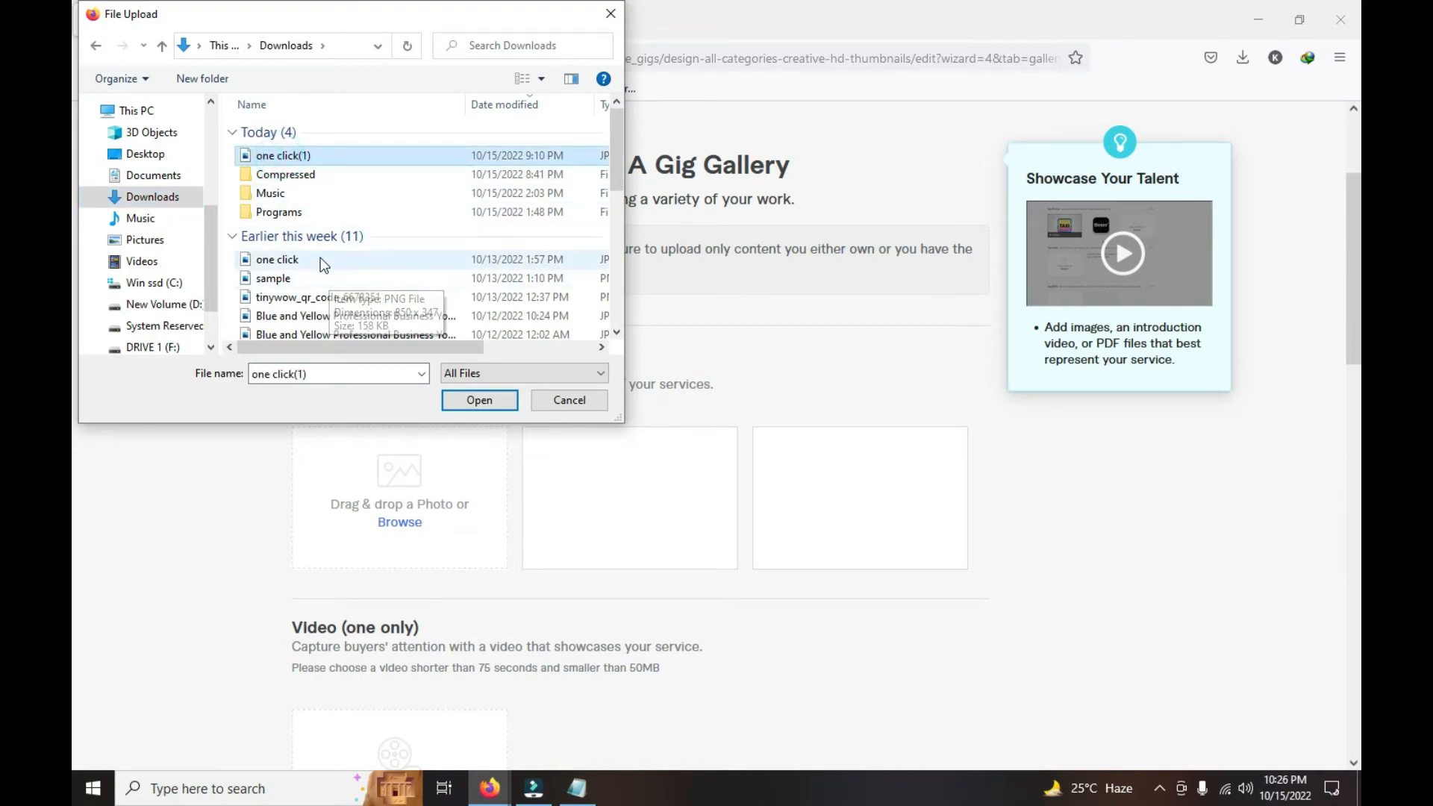
{"action": "left_click", "coordinate": [360, 316], "text": "ctrl"}
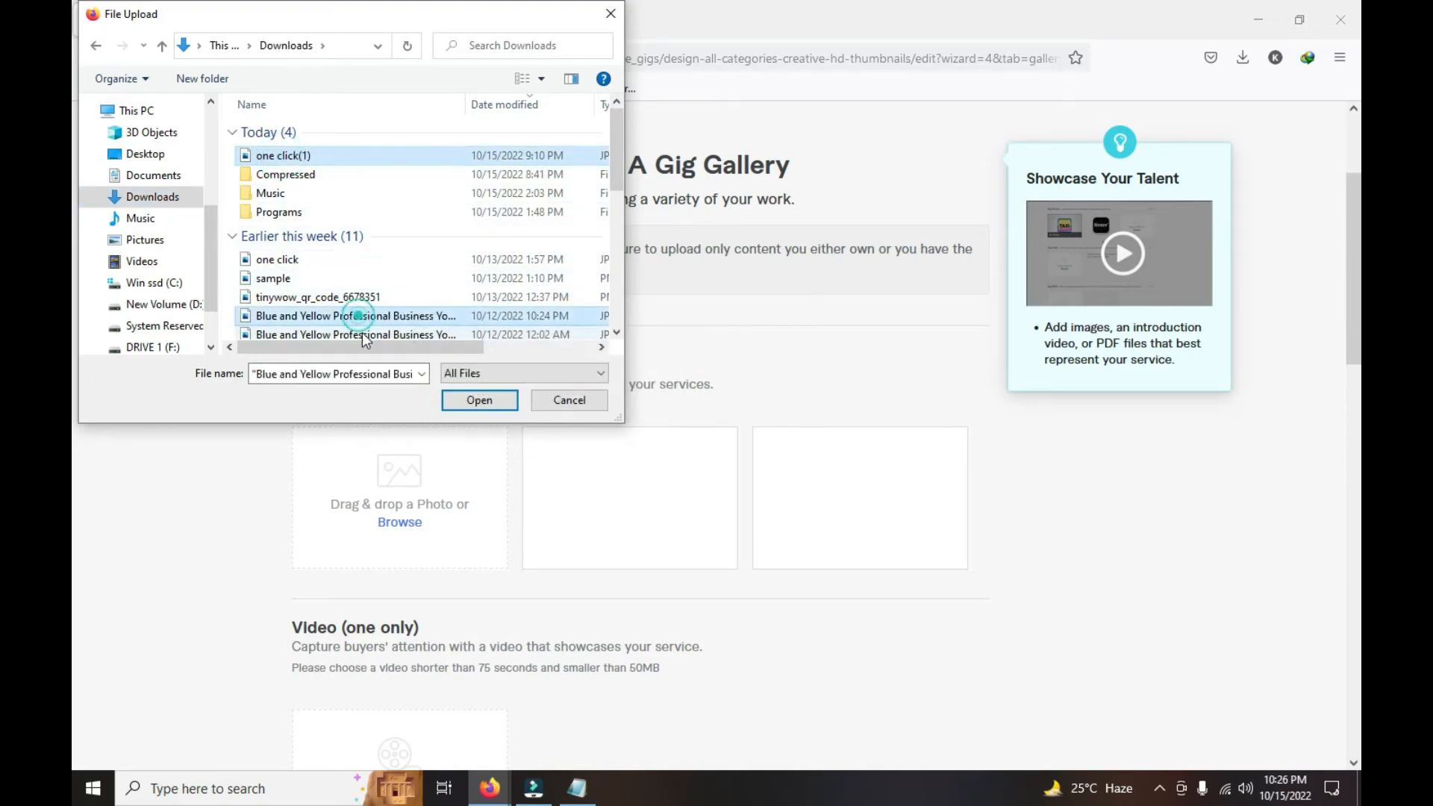
{"action": "left_click", "coordinate": [361, 332], "text": "ctrl"}
{"action": "left_click", "coordinate": [478, 397]}
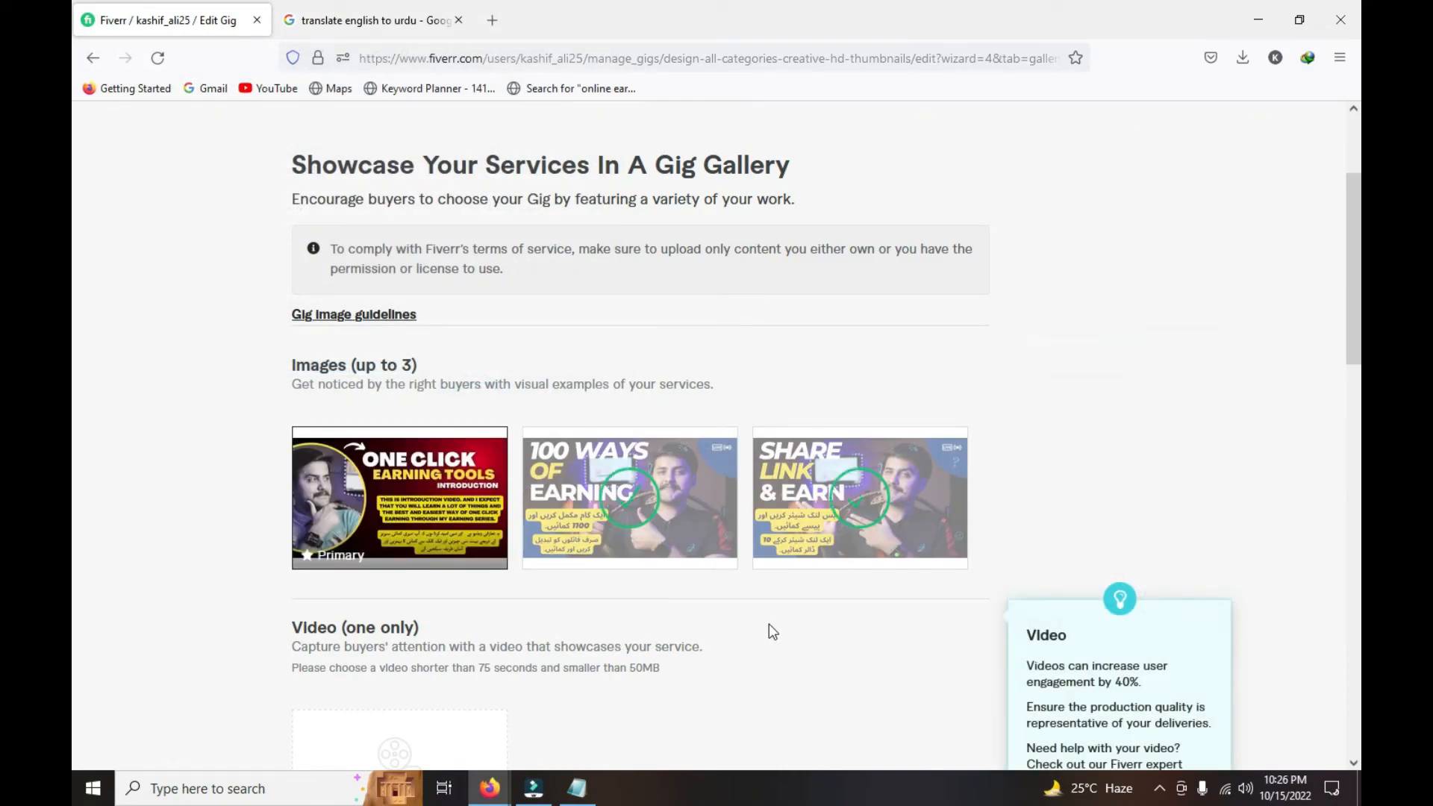
- Declare the gallery materials as own work without adding a video or documents, and continue to the Publish stage
{"action": "scroll", "coordinate": [793, 632], "scroll_direction": "down", "scroll_amount": 2}
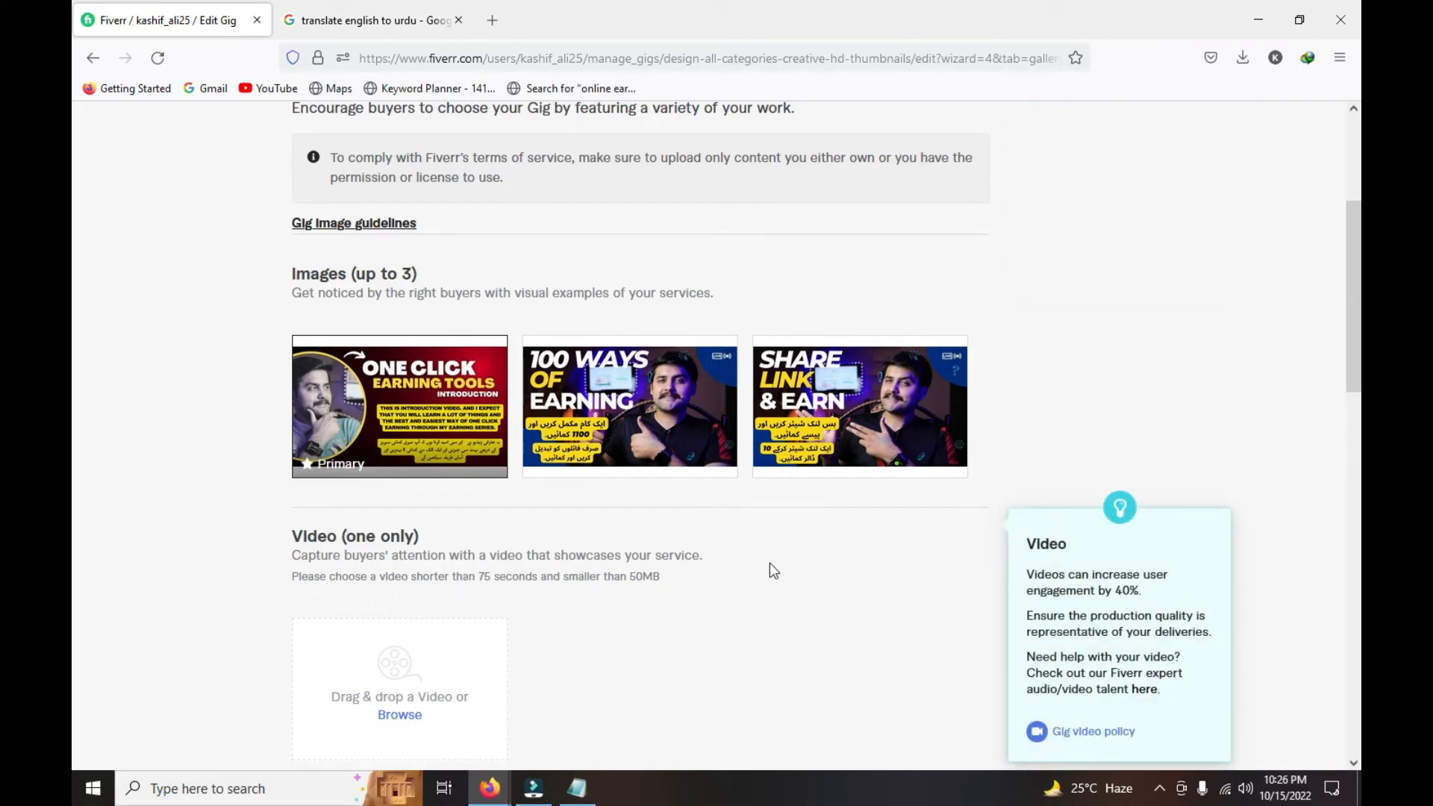
{"action": "scroll", "coordinate": [768, 565], "scroll_direction": "down", "scroll_amount": 2}
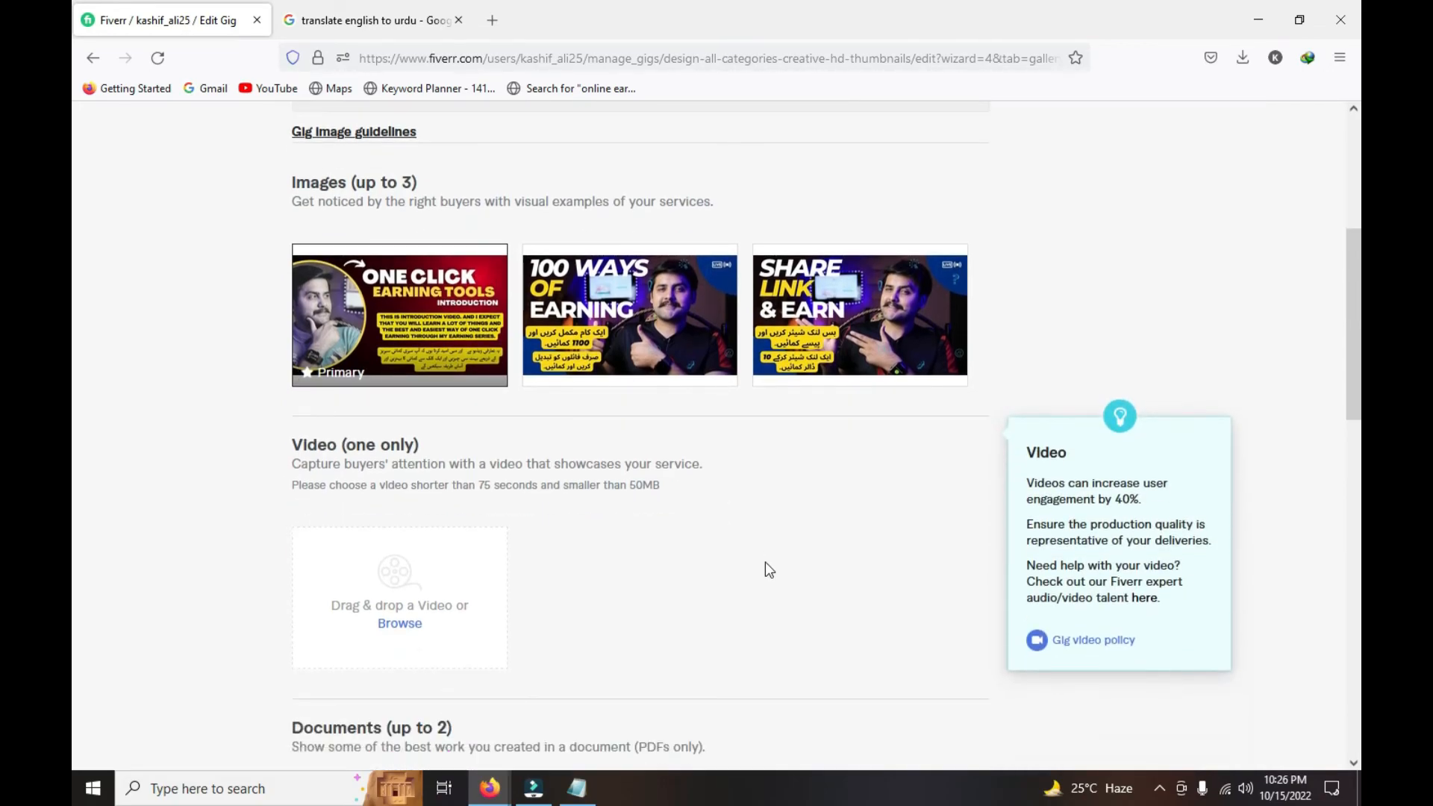
{"action": "scroll", "coordinate": [765, 563], "scroll_direction": "down", "scroll_amount": 4}
{"action": "scroll", "coordinate": [786, 501], "scroll_direction": "down", "scroll_amount": 10}
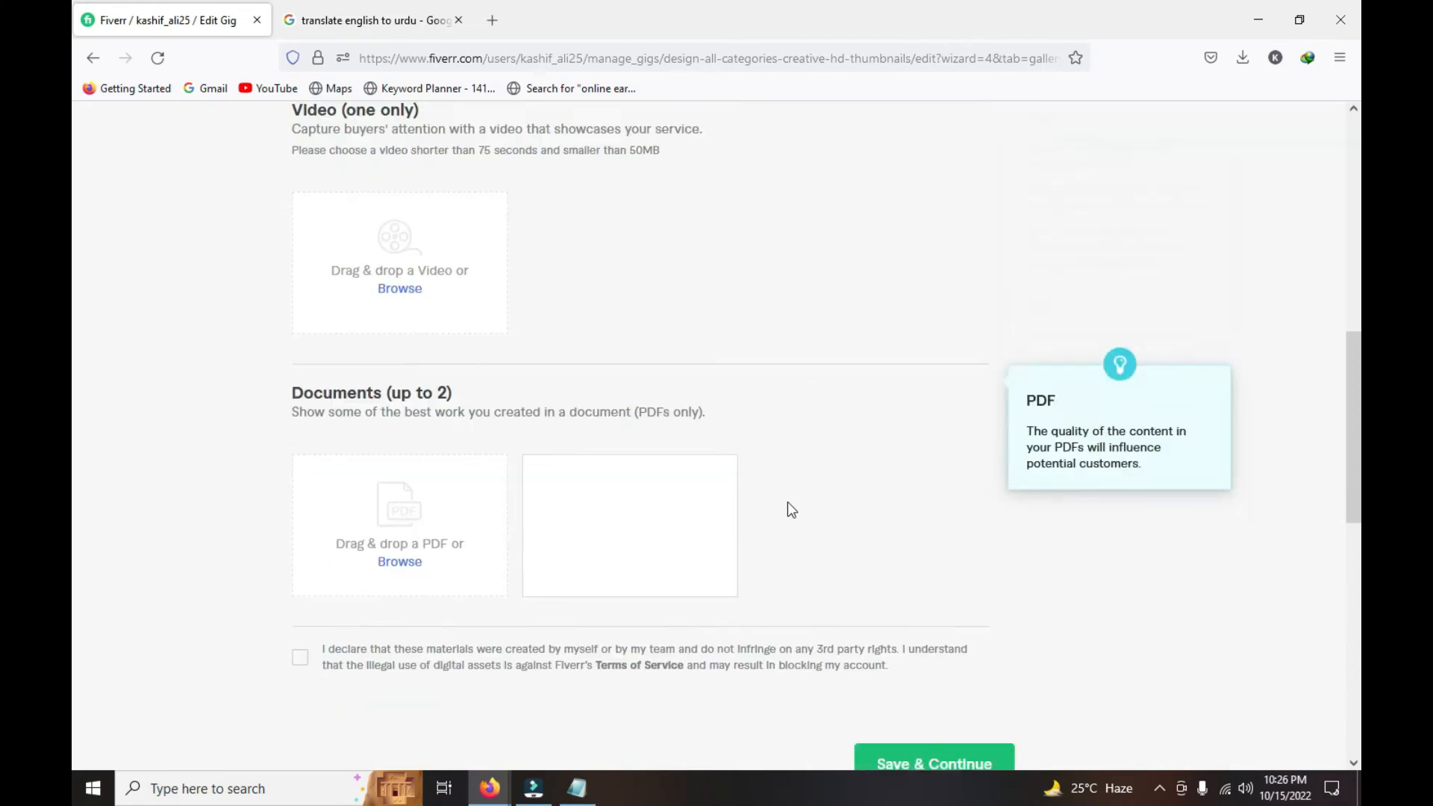
{"action": "left_click", "coordinate": [301, 354]}
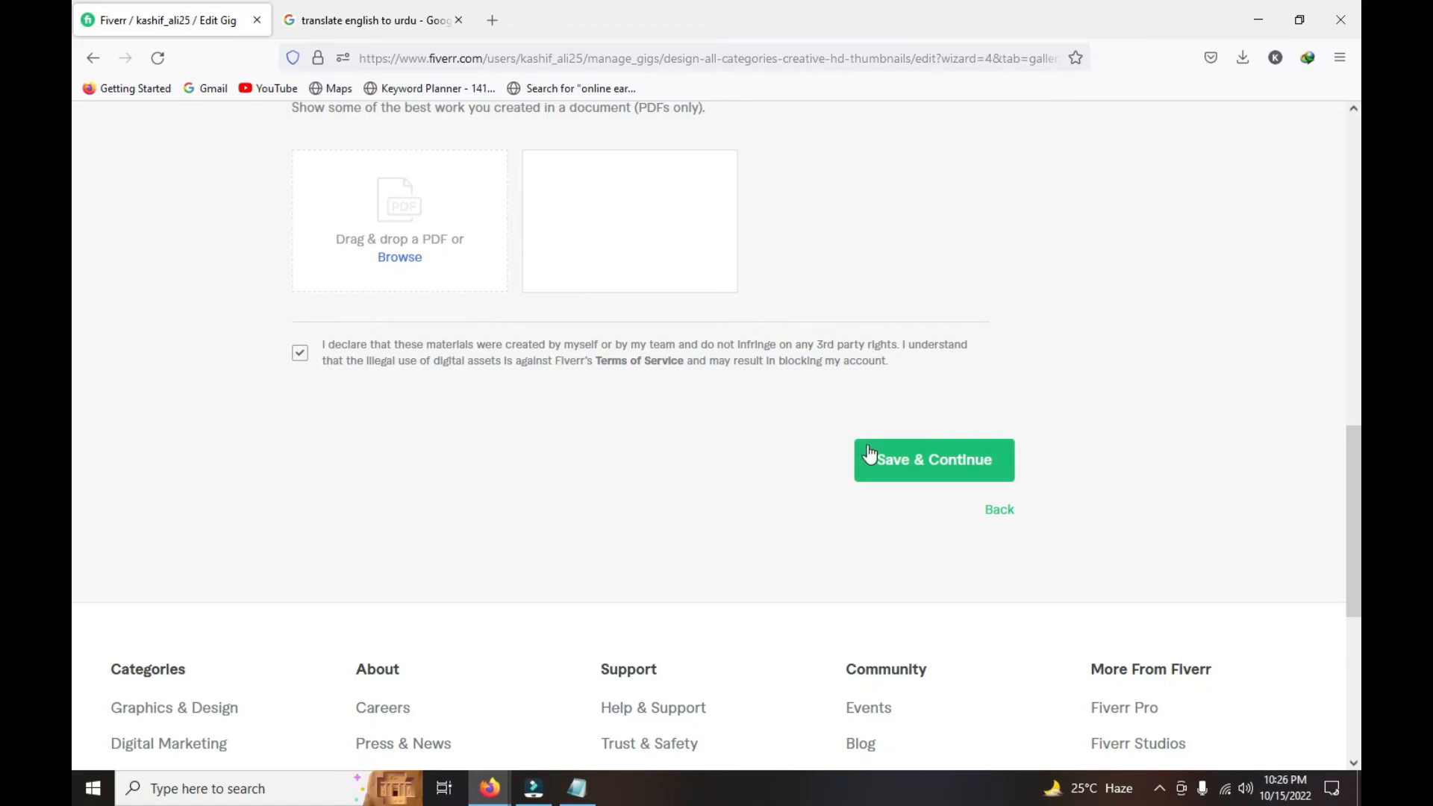
{"action": "left_click", "coordinate": [915, 461]}
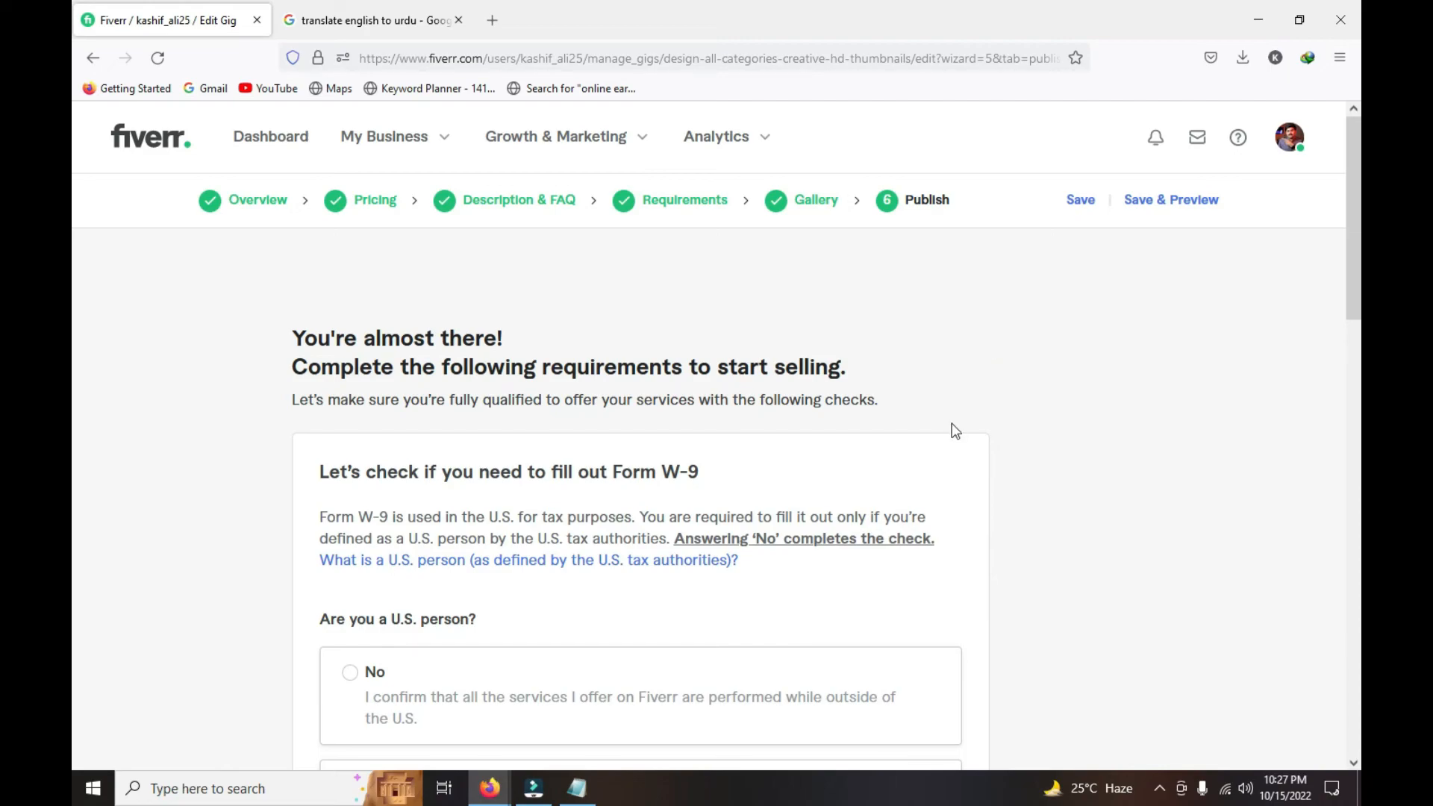
- Answer No to being a U.S. person in the Form W-9 check, save it and dismiss the confirmation
{"action": "scroll", "coordinate": [951, 429], "scroll_direction": "down", "scroll_amount": 2}
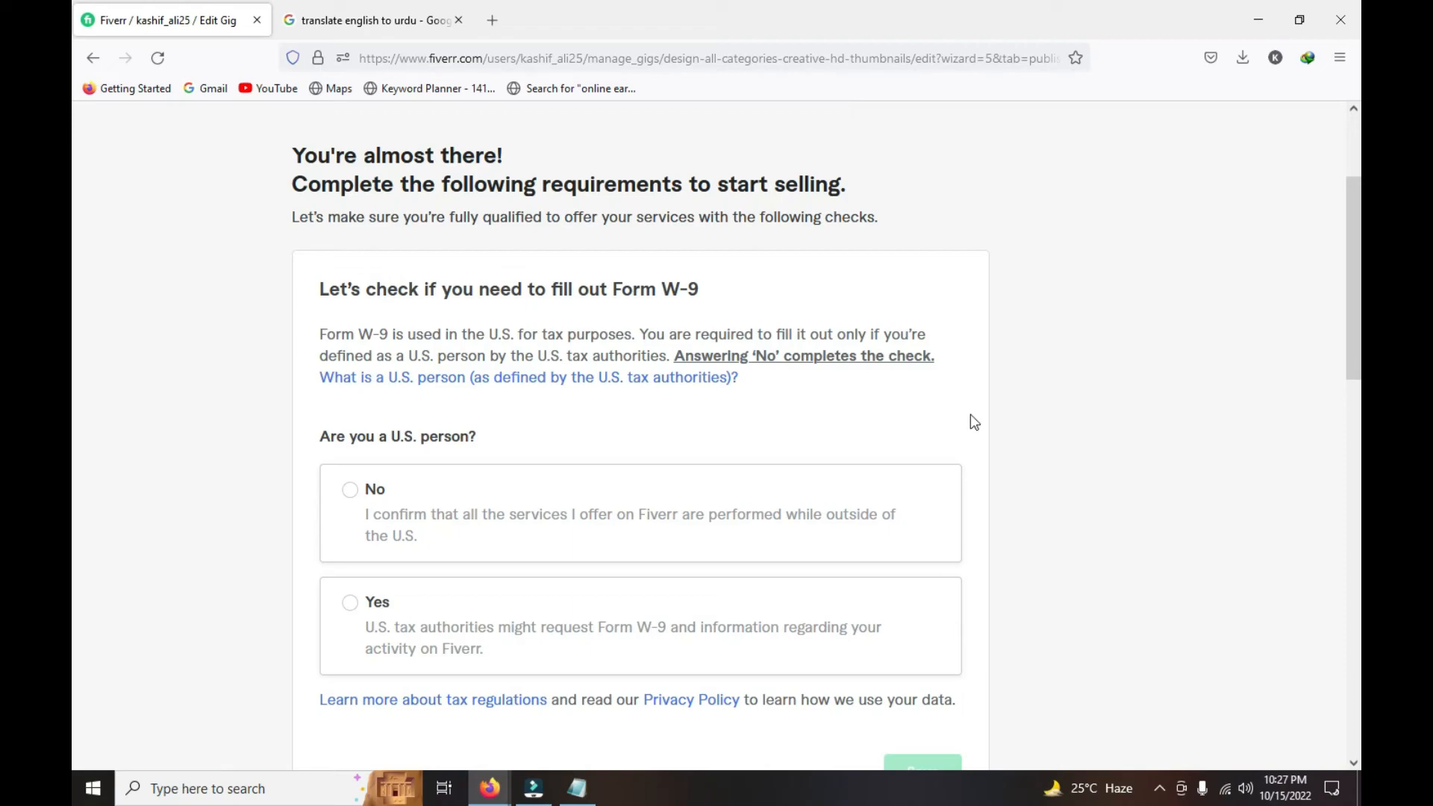
{"action": "left_click", "coordinate": [350, 492]}
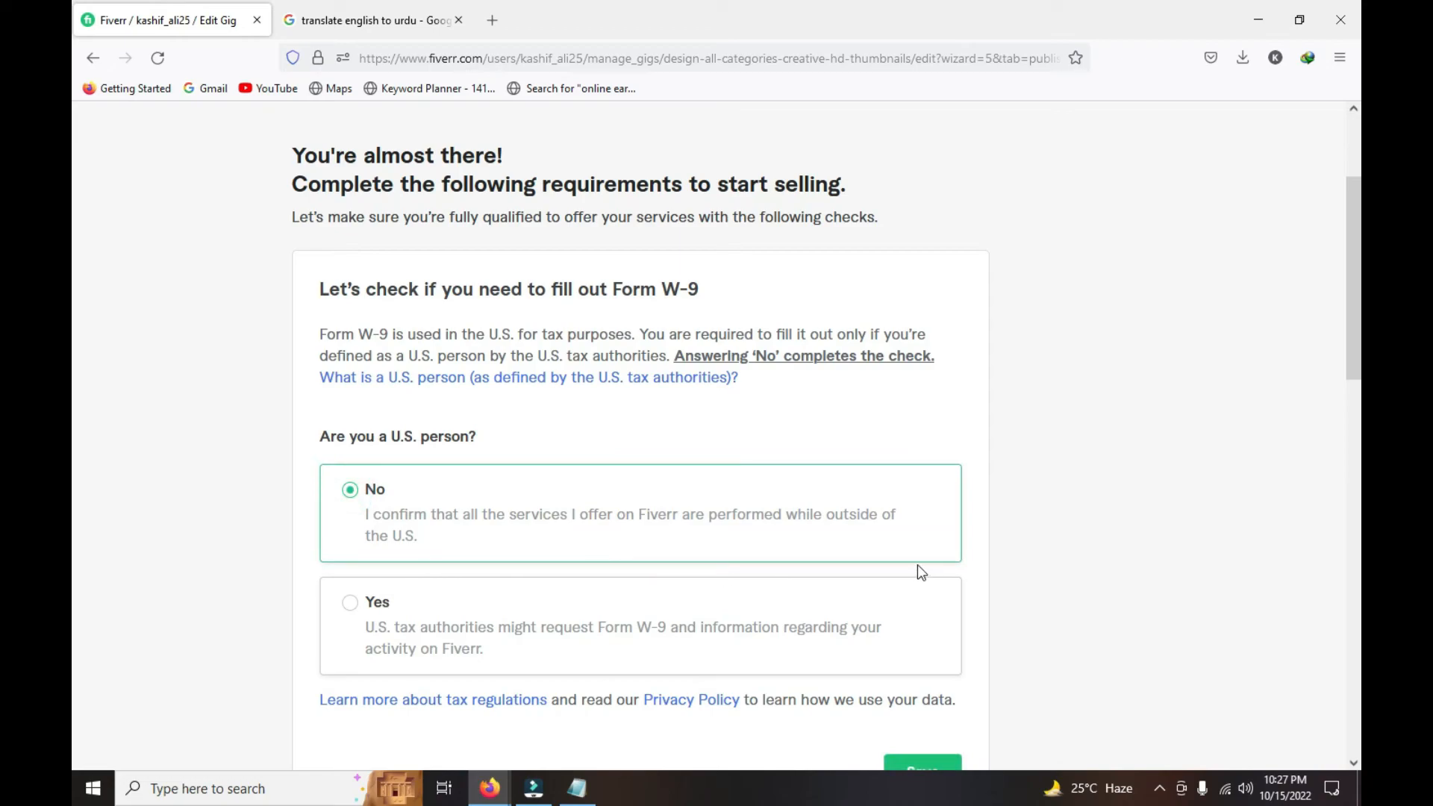
{"action": "scroll", "coordinate": [918, 565], "scroll_direction": "down", "scroll_amount": 2}
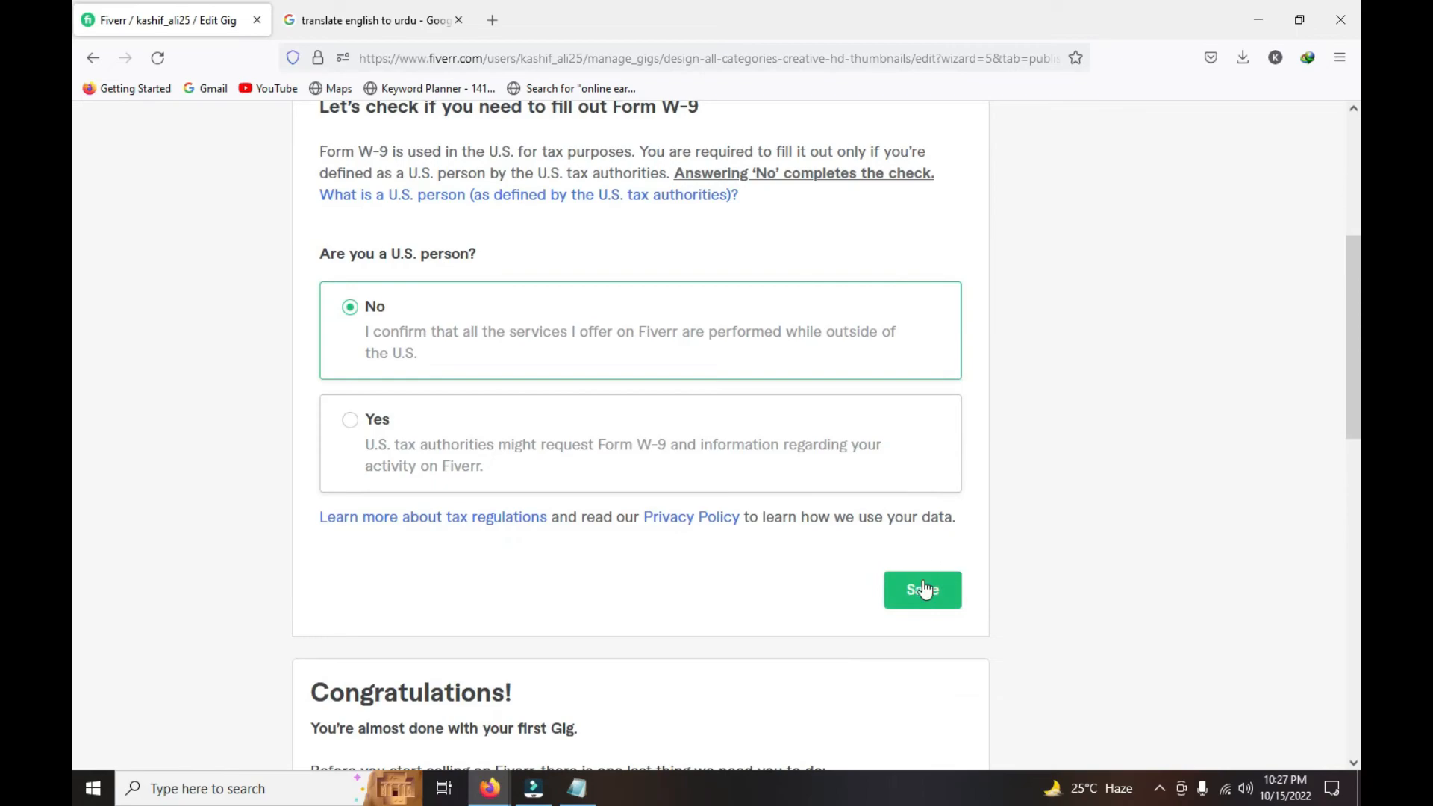
{"action": "left_click", "coordinate": [923, 591]}
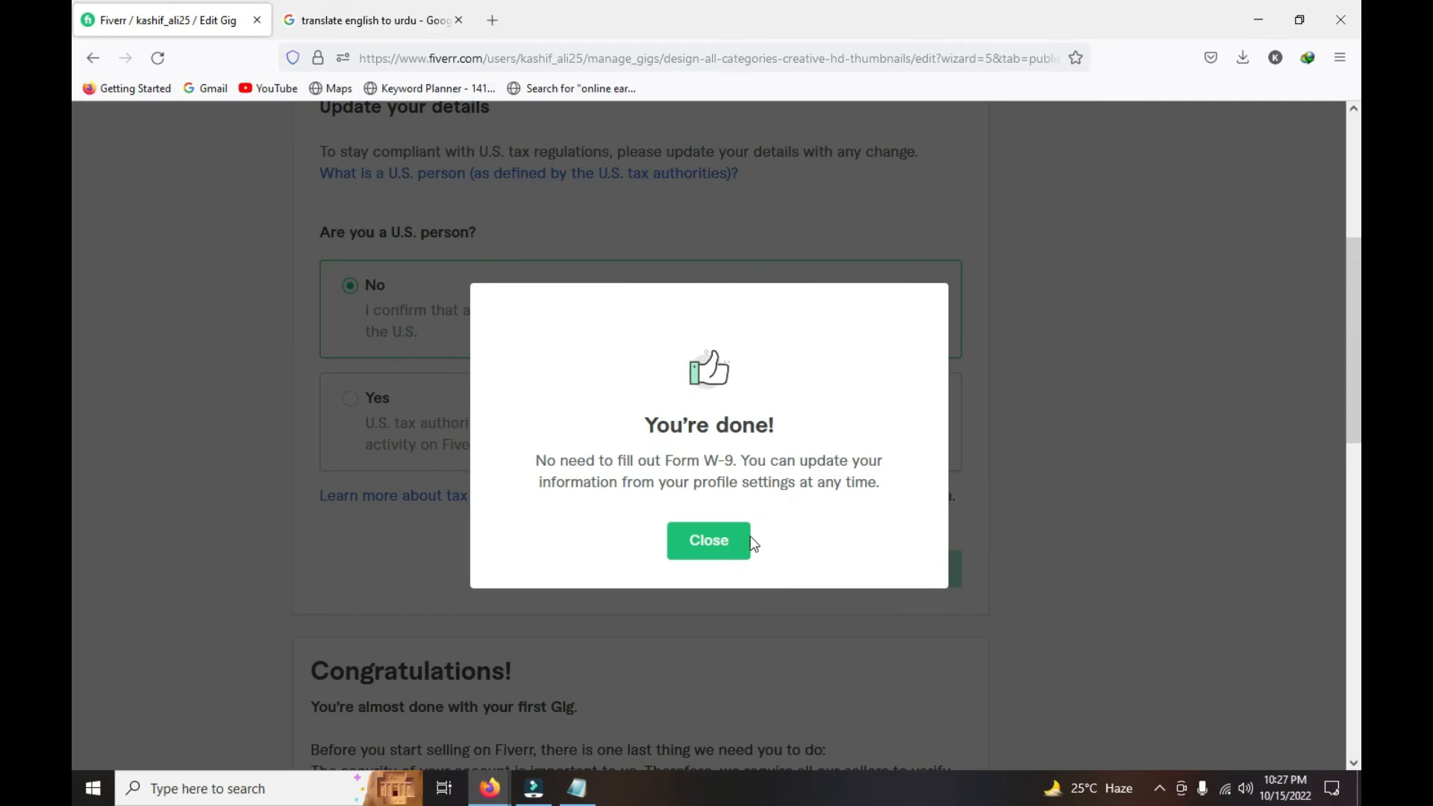
{"action": "left_click", "coordinate": [729, 543]}
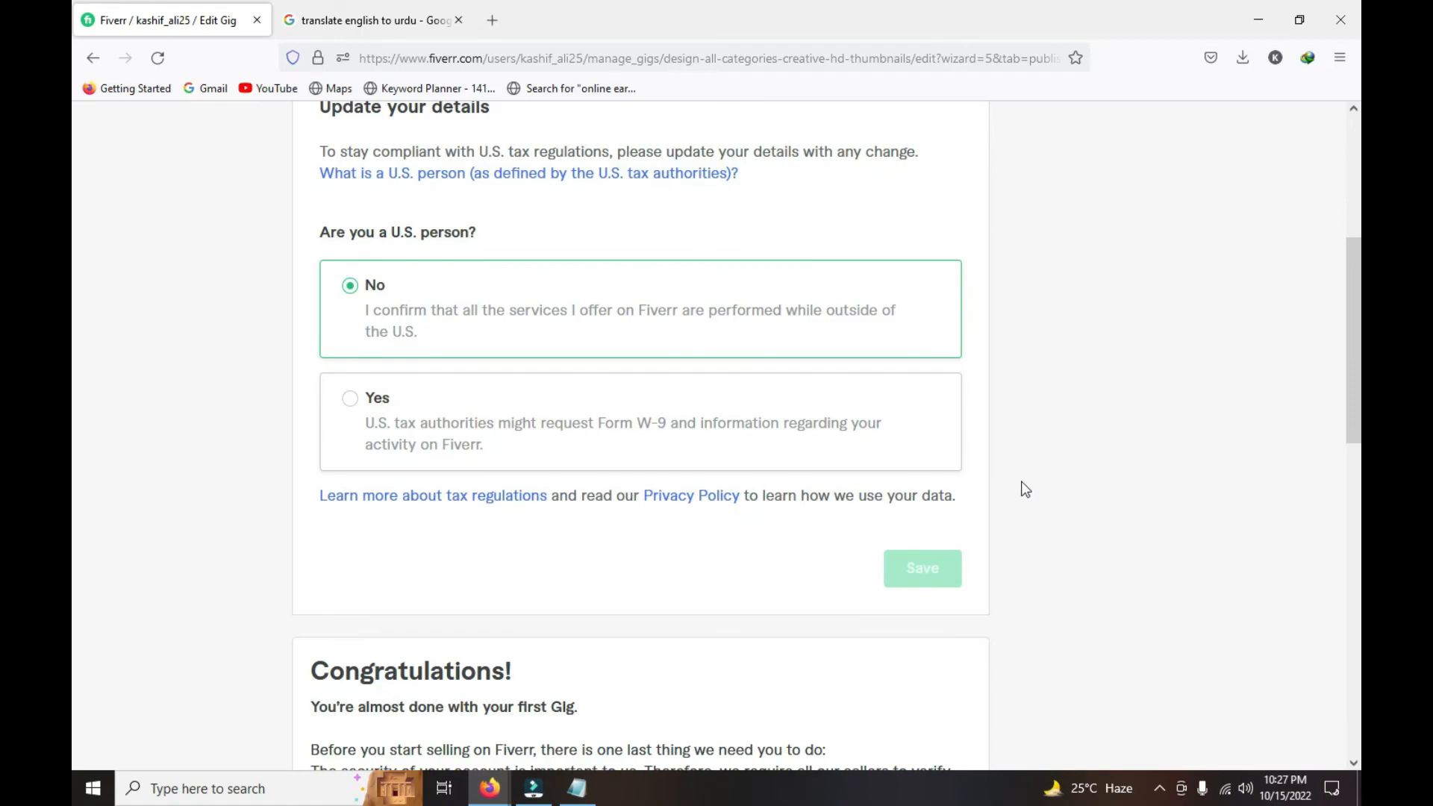
- Verify the seller's phone number in Pakistan with the verification code and continue to the security question
{"action": "scroll", "coordinate": [1030, 478], "scroll_direction": "down", "scroll_amount": 6}
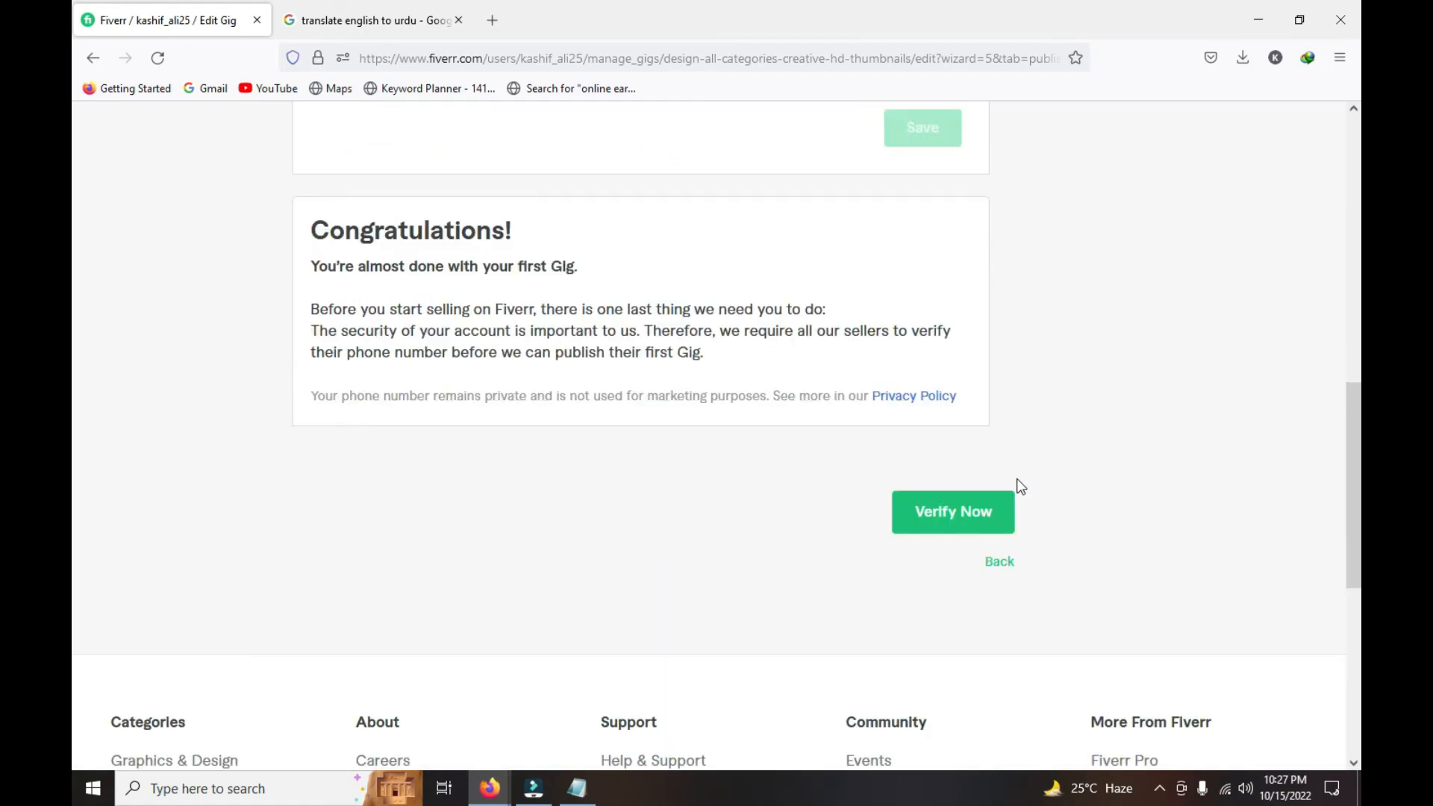
{"action": "left_click", "coordinate": [970, 510]}
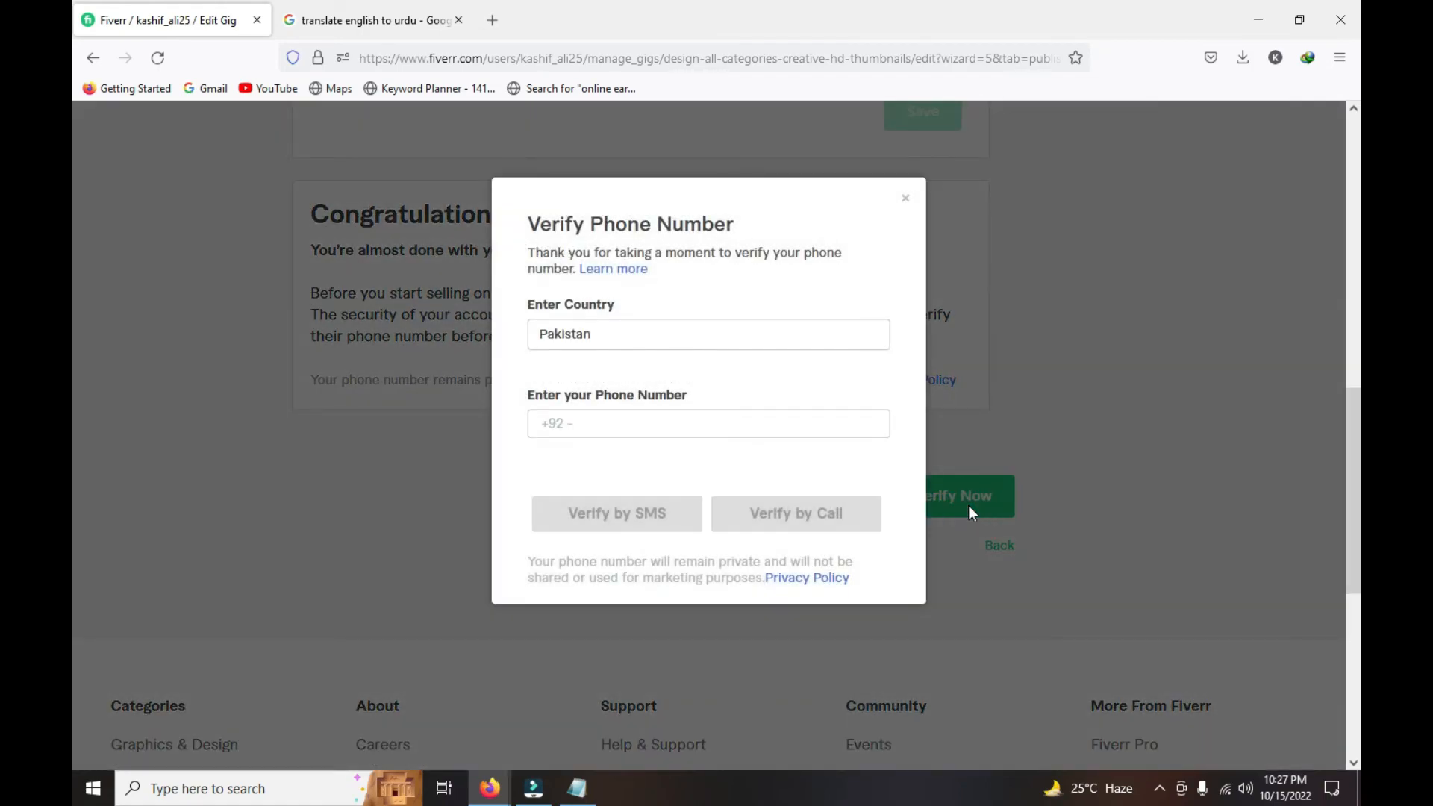
{"action": "left_click", "coordinate": [589, 425]}
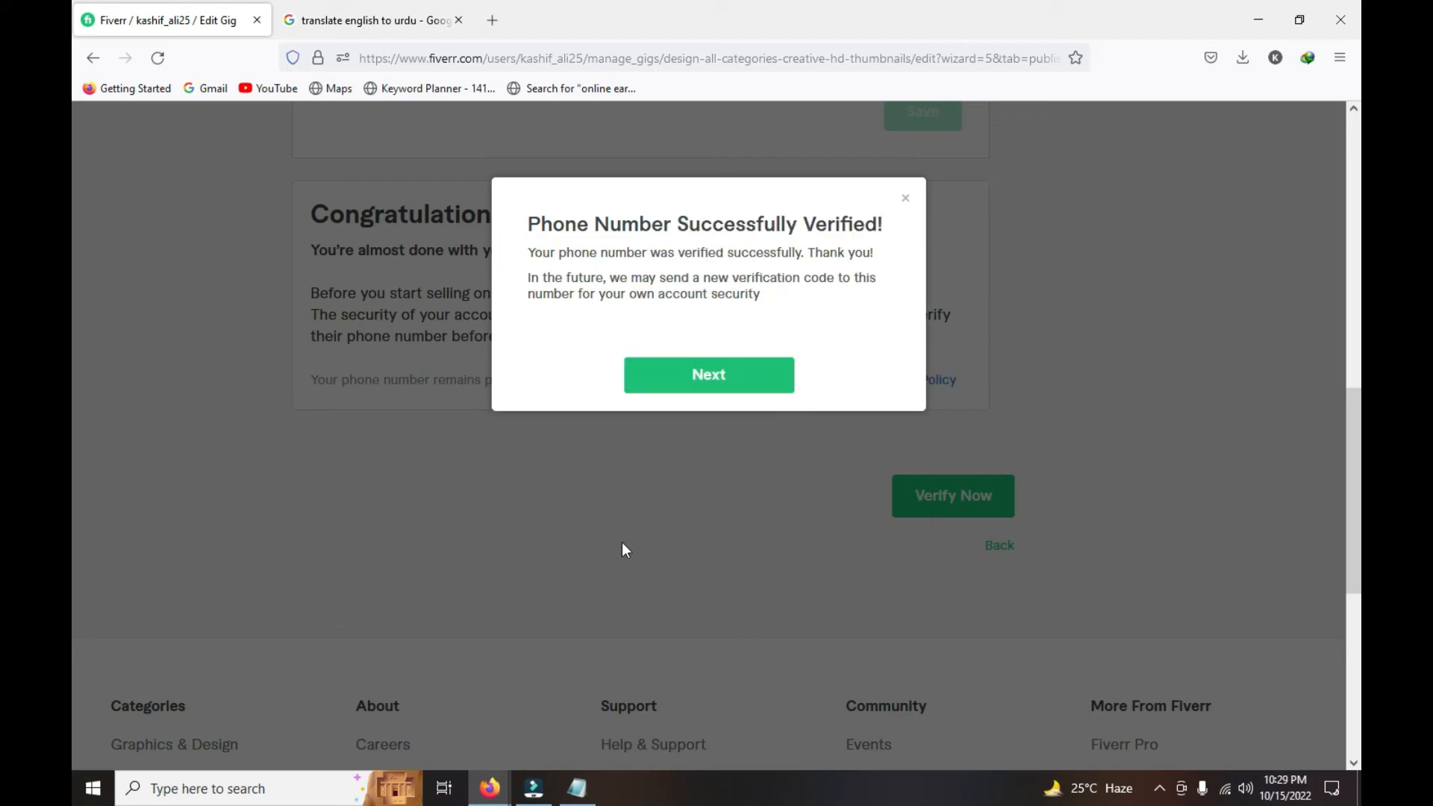
{"action": "left_click", "coordinate": [732, 391]}
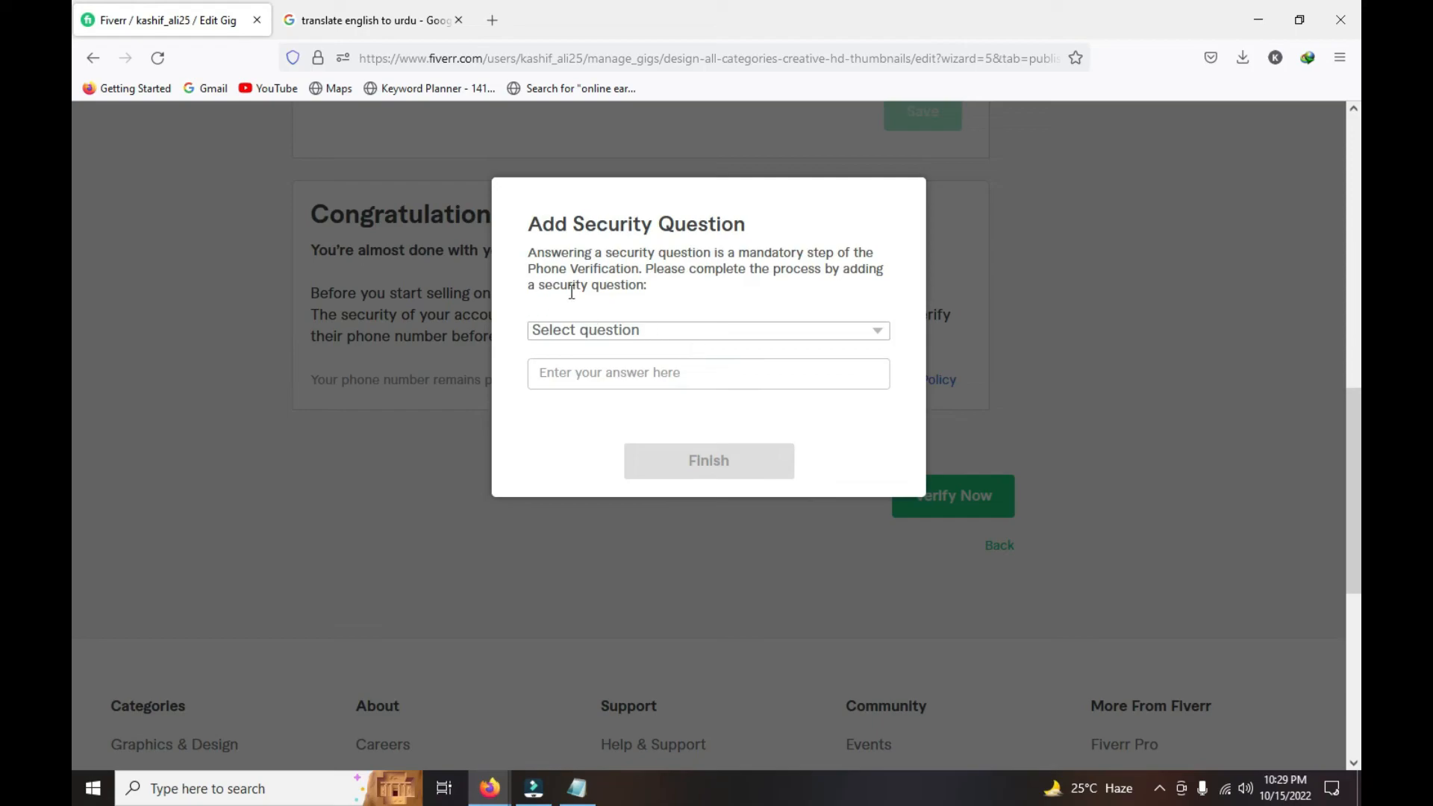
- Add the security question "What was the name of your first pet?" with its security answer and finish the verification
{"action": "left_click", "coordinate": [643, 333]}
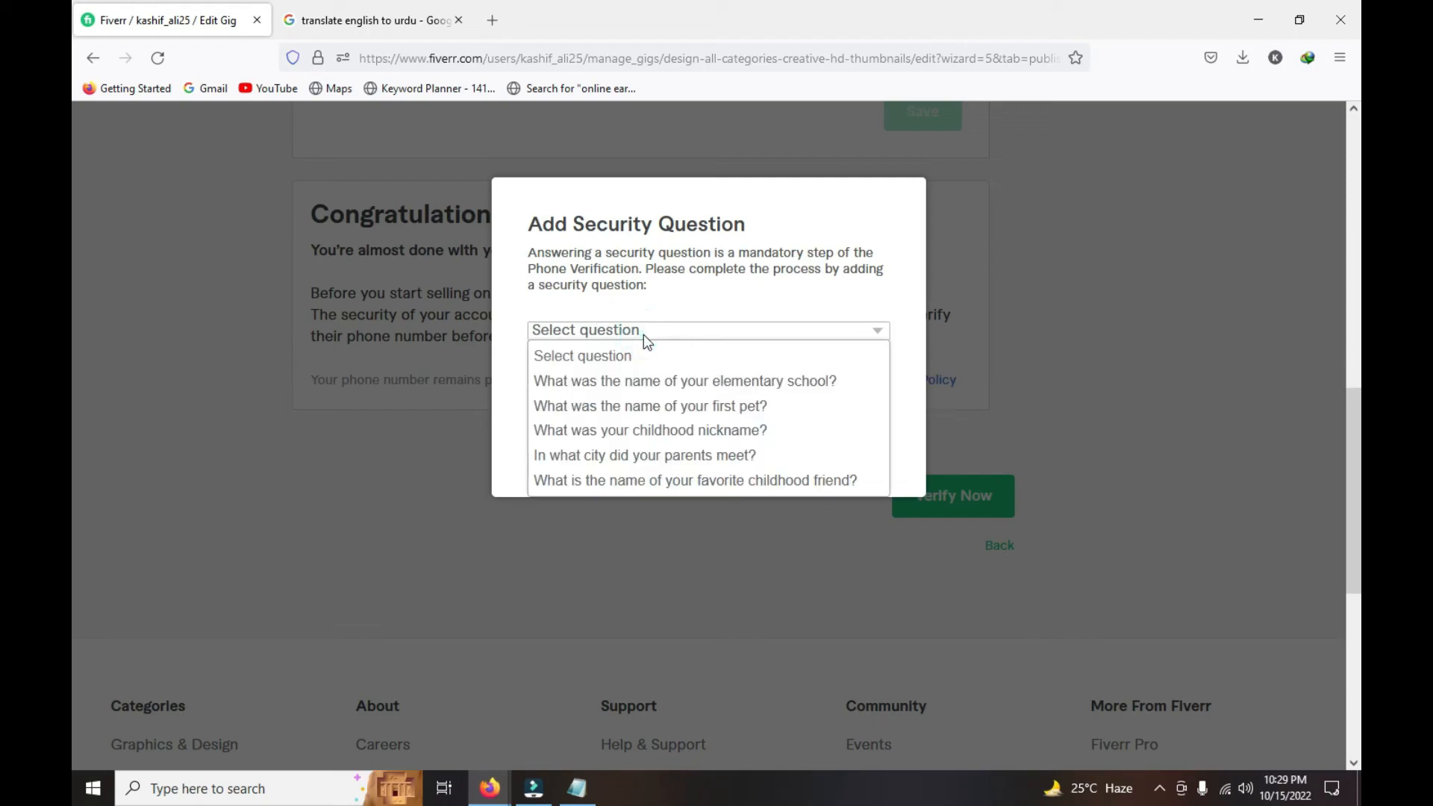
{"action": "left_click", "coordinate": [623, 404]}
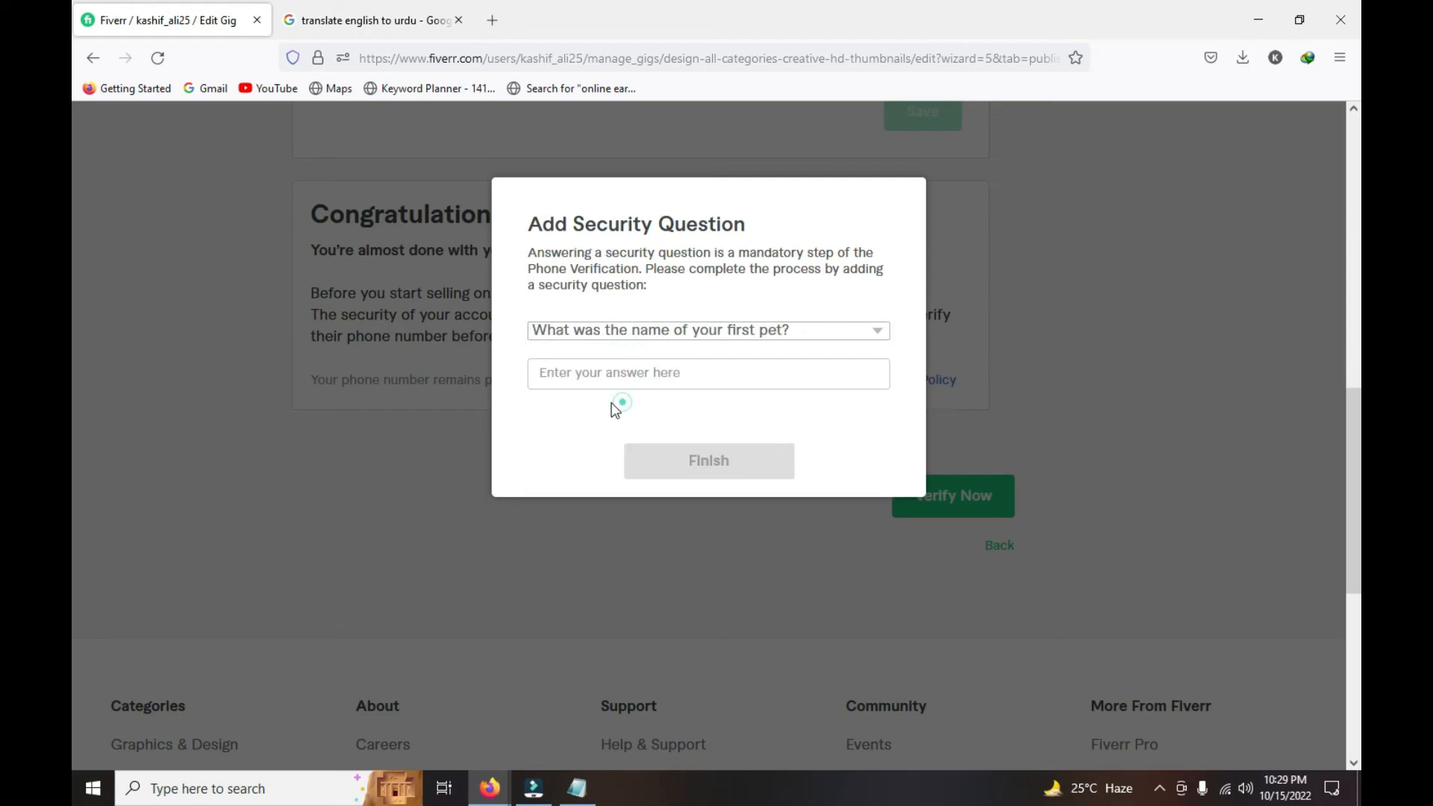
{"action": "left_click", "coordinate": [697, 369]}
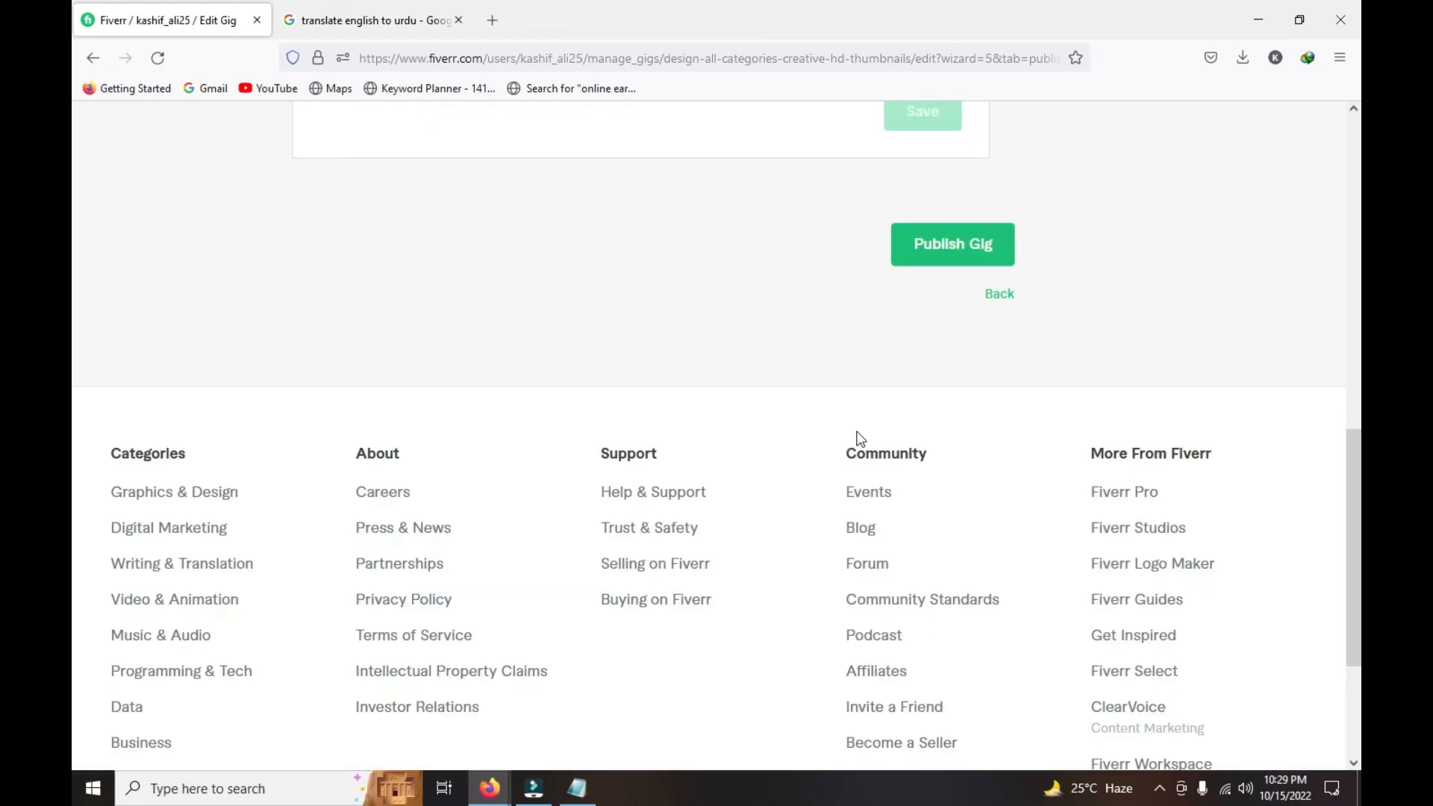
- Publish the gig and finish the wizard to reach the Gigs page, dismissing its availability tip
{"action": "scroll", "coordinate": [853, 438], "scroll_direction": "up", "scroll_amount": 5}
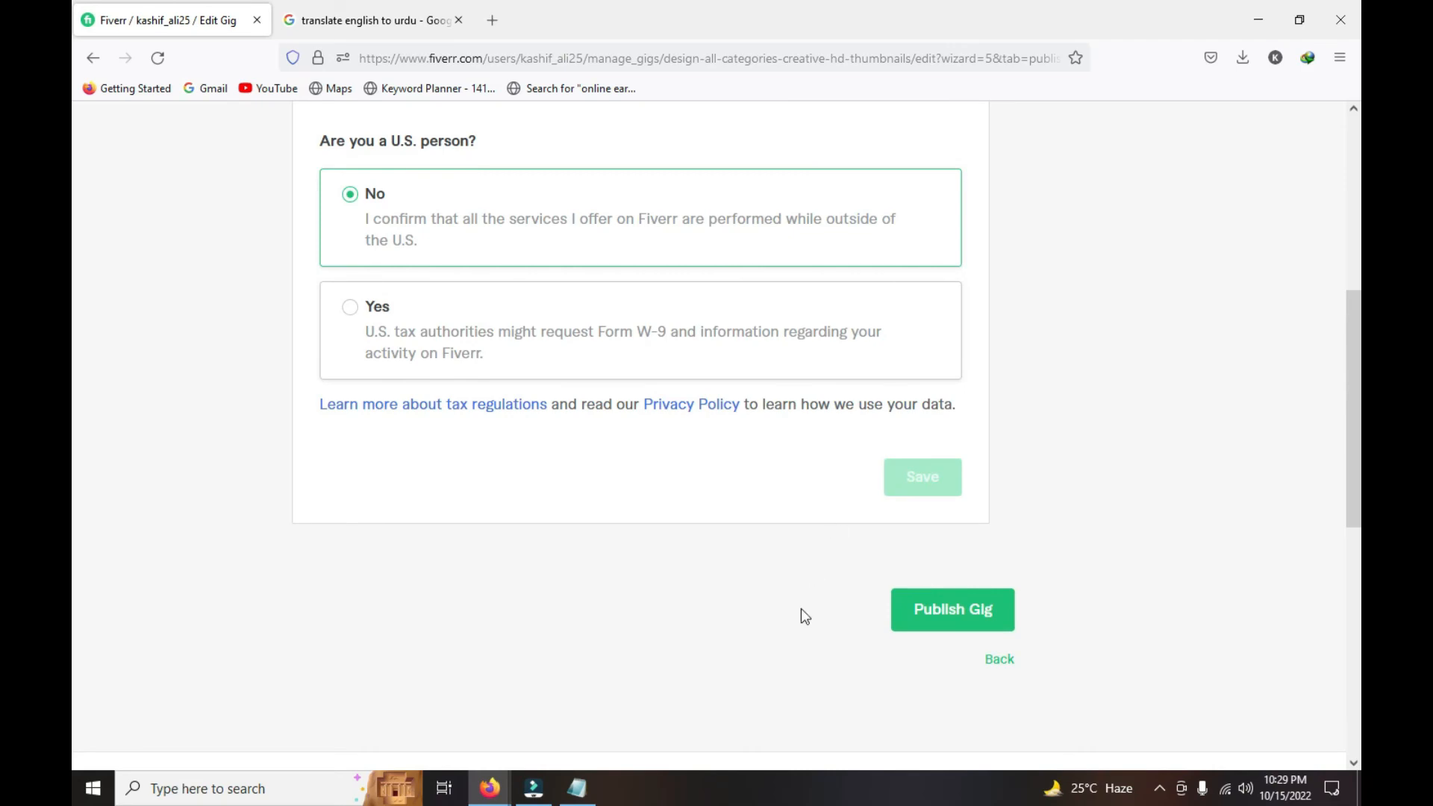
{"action": "left_click", "coordinate": [975, 617]}
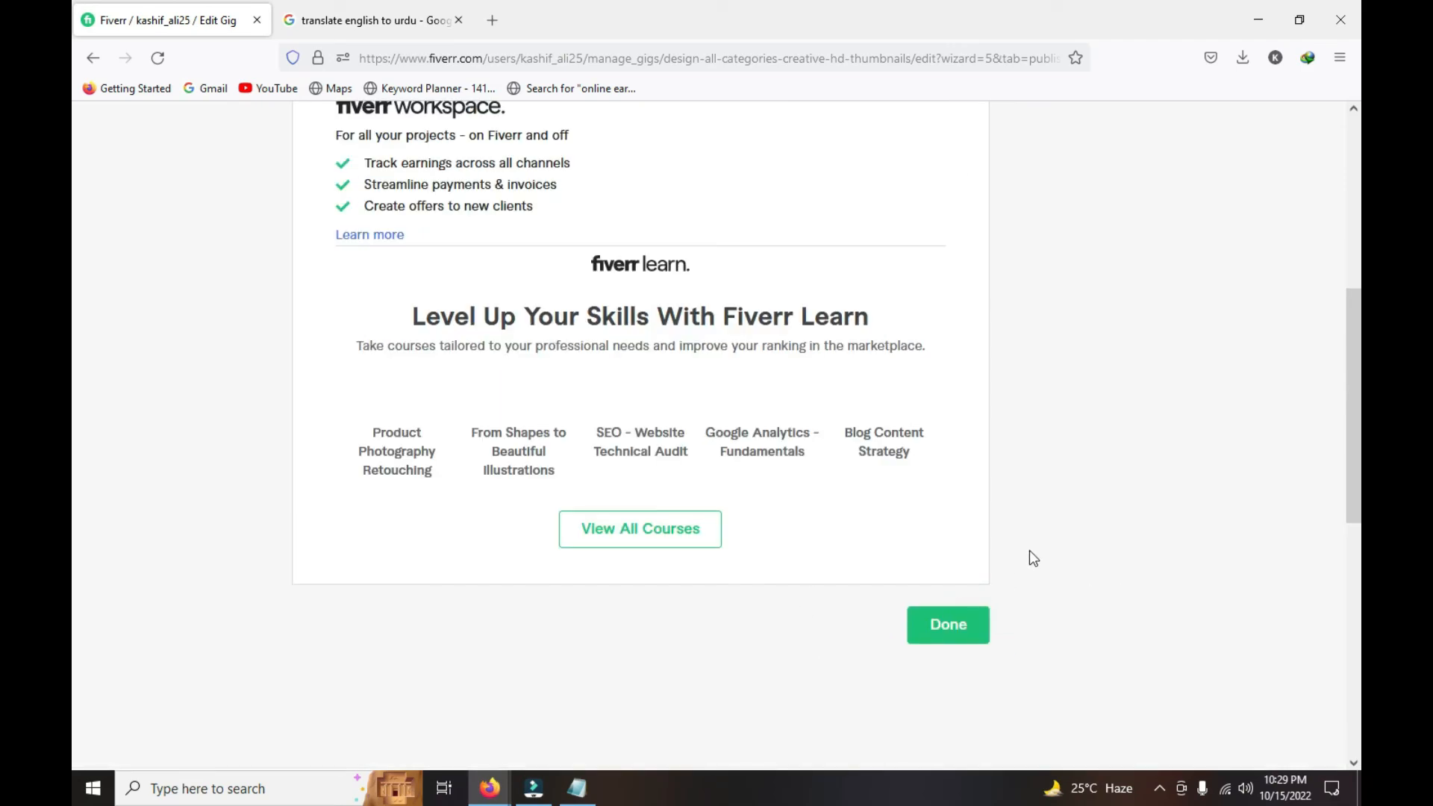
{"action": "scroll", "coordinate": [1029, 557], "scroll_direction": "up", "scroll_amount": 5}
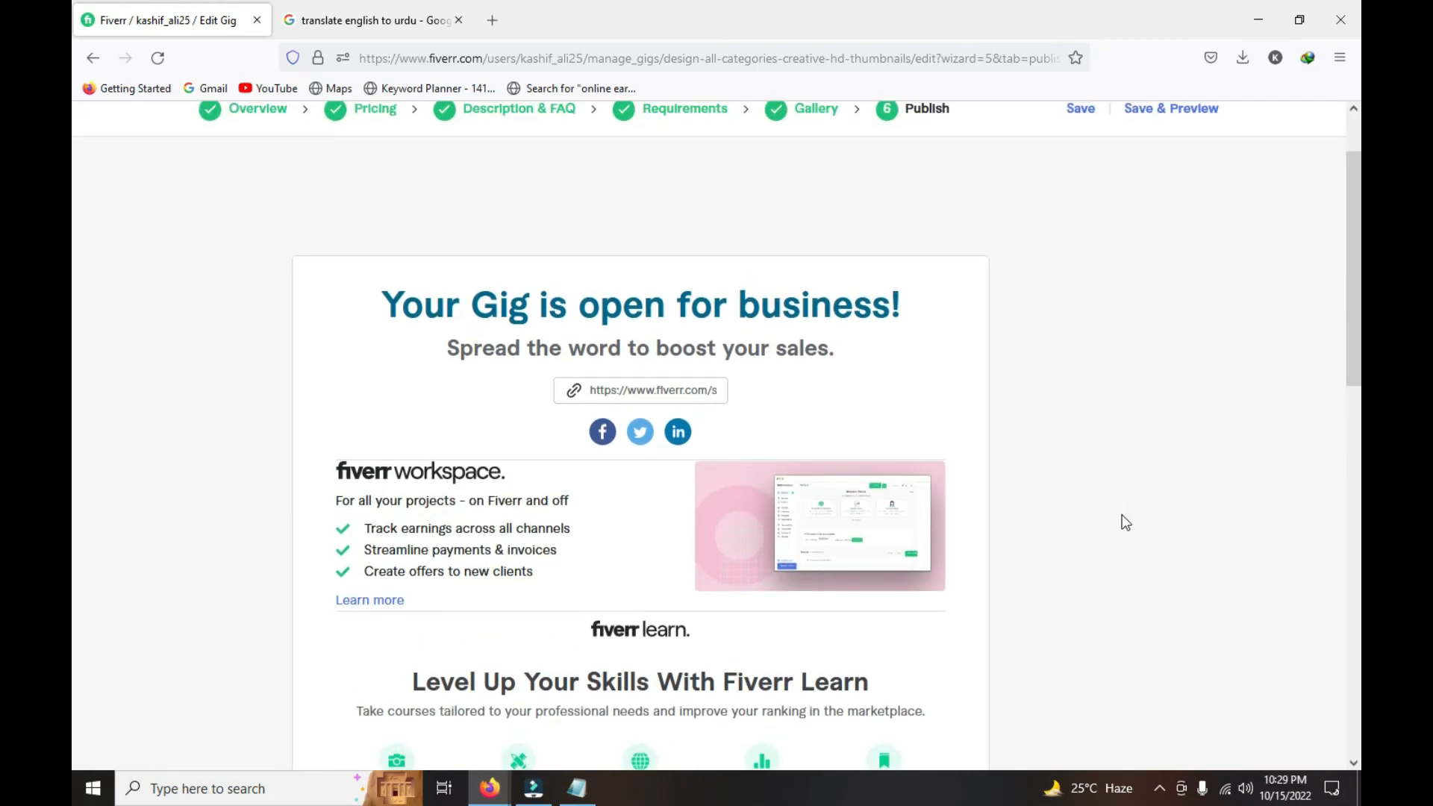
{"action": "scroll", "coordinate": [1122, 514], "scroll_direction": "up", "scroll_amount": 1}
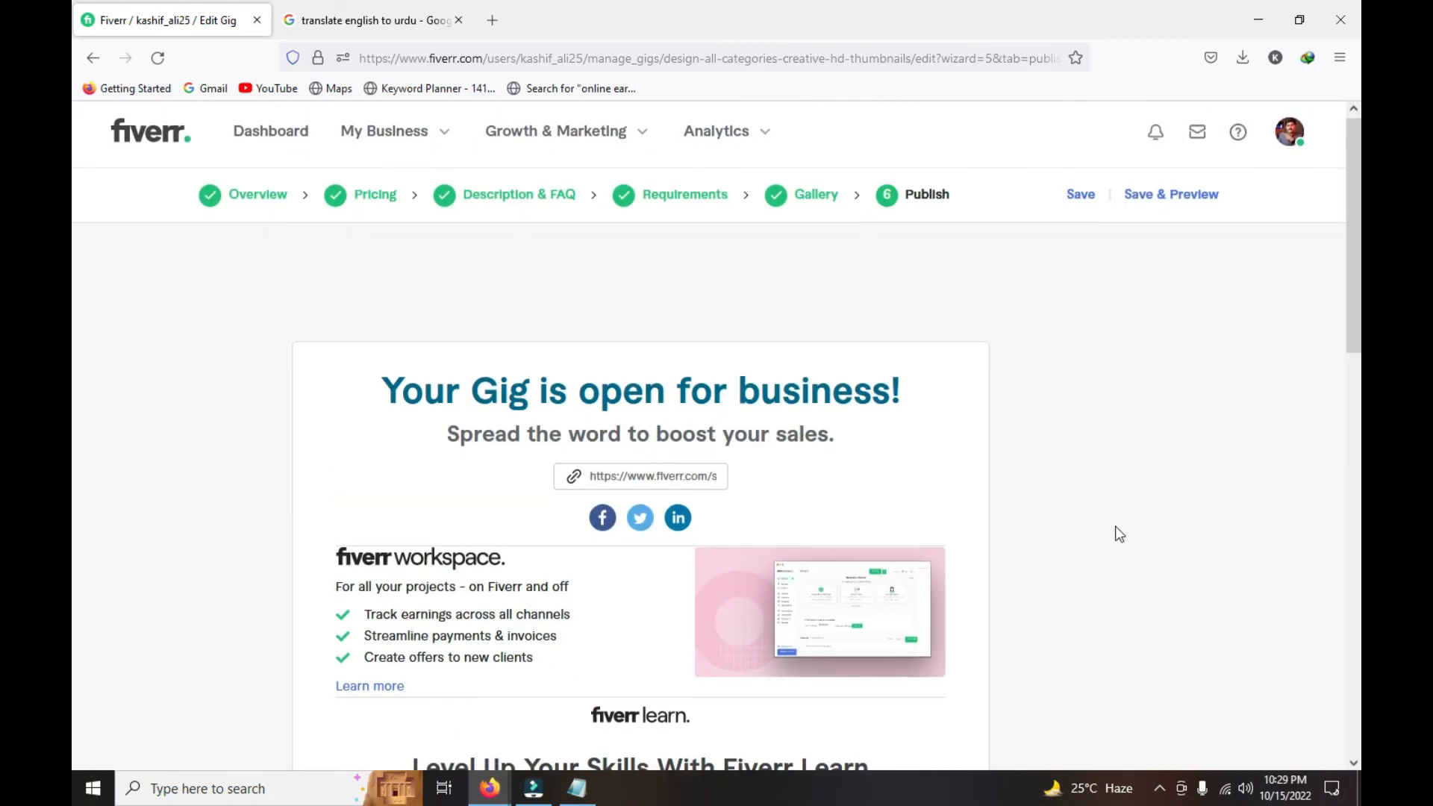
{"action": "scroll", "coordinate": [1118, 520], "scroll_direction": "down", "scroll_amount": 1}
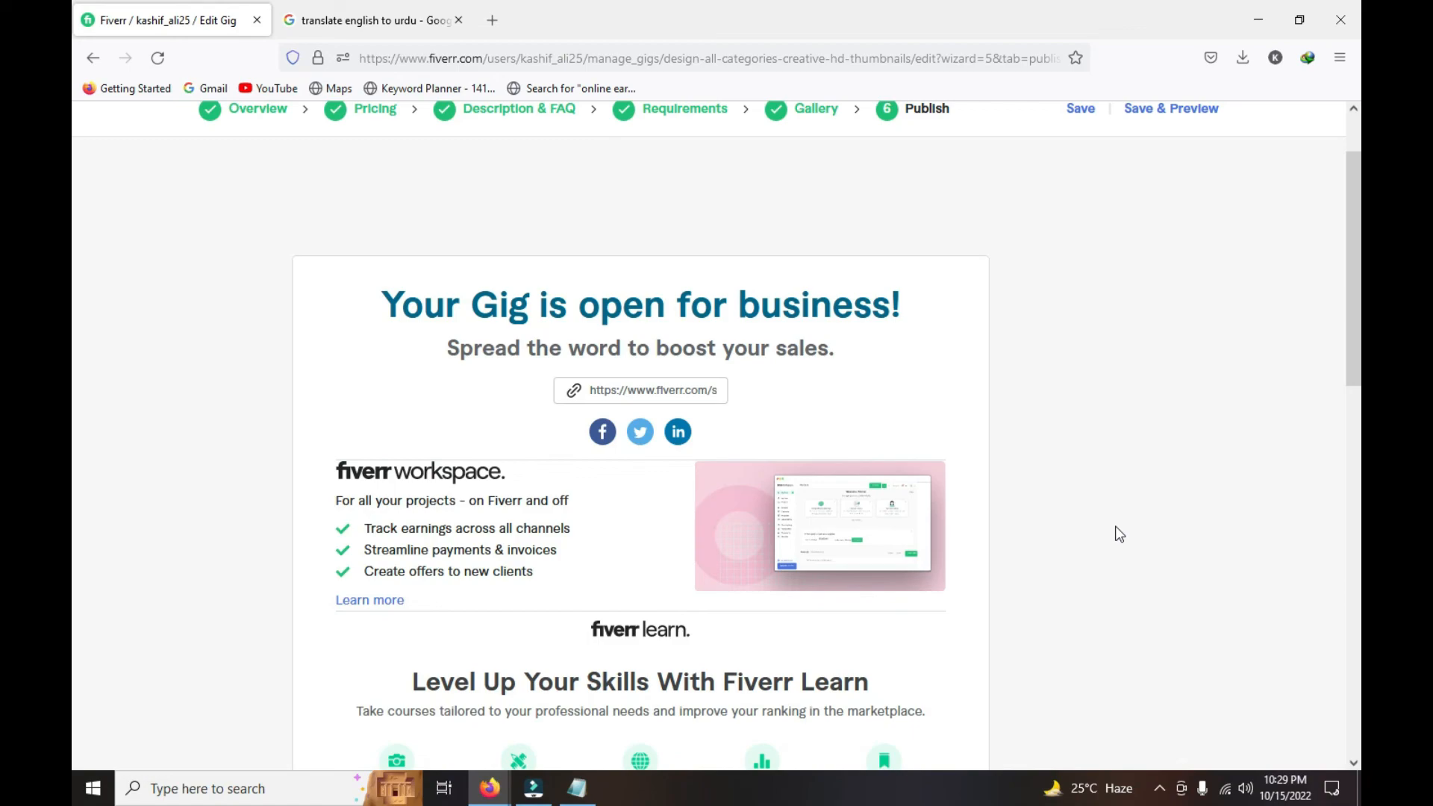
{"action": "scroll", "coordinate": [1104, 518], "scroll_direction": "down", "scroll_amount": 2}
{"action": "scroll", "coordinate": [1078, 499], "scroll_direction": "down", "scroll_amount": 3}
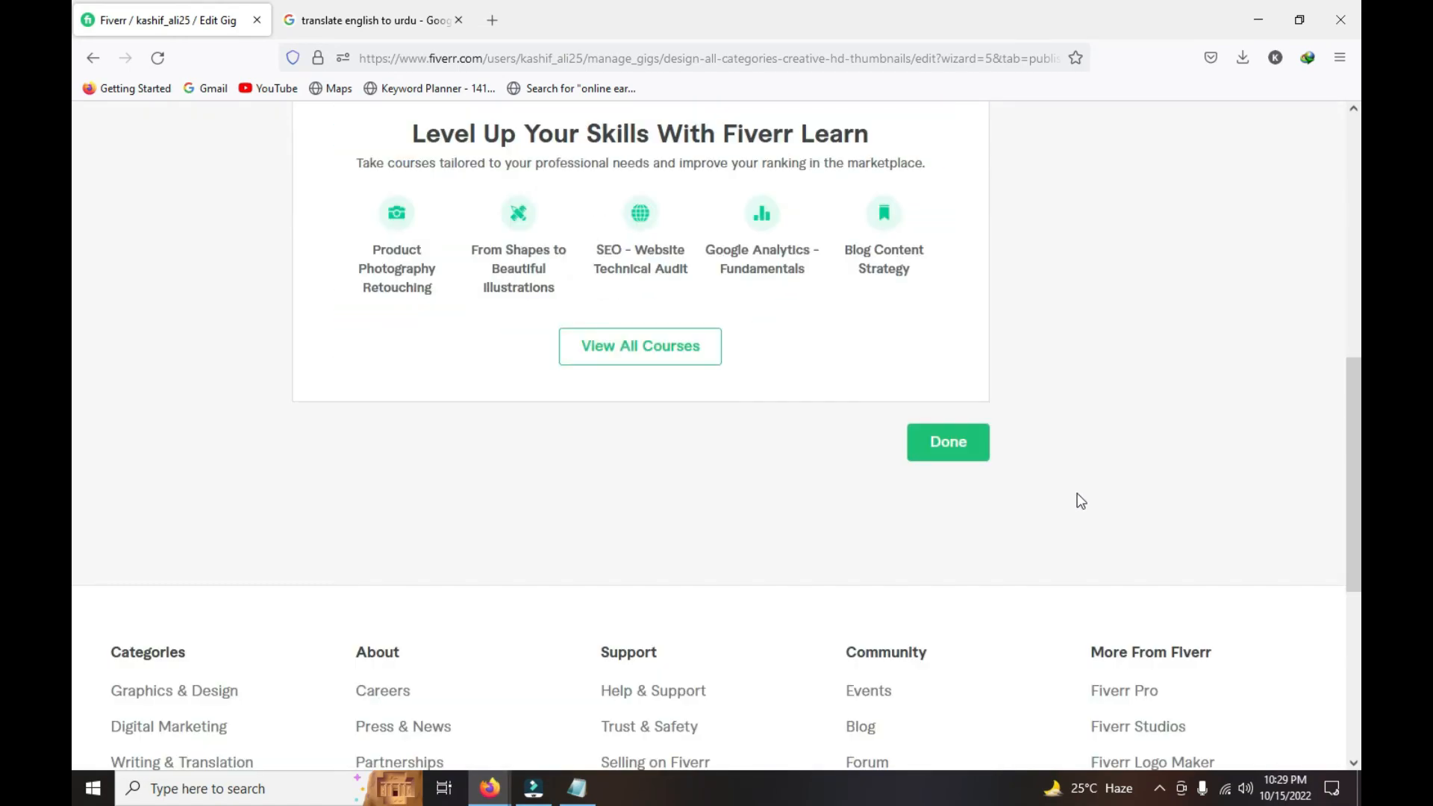
{"action": "left_click", "coordinate": [951, 445]}
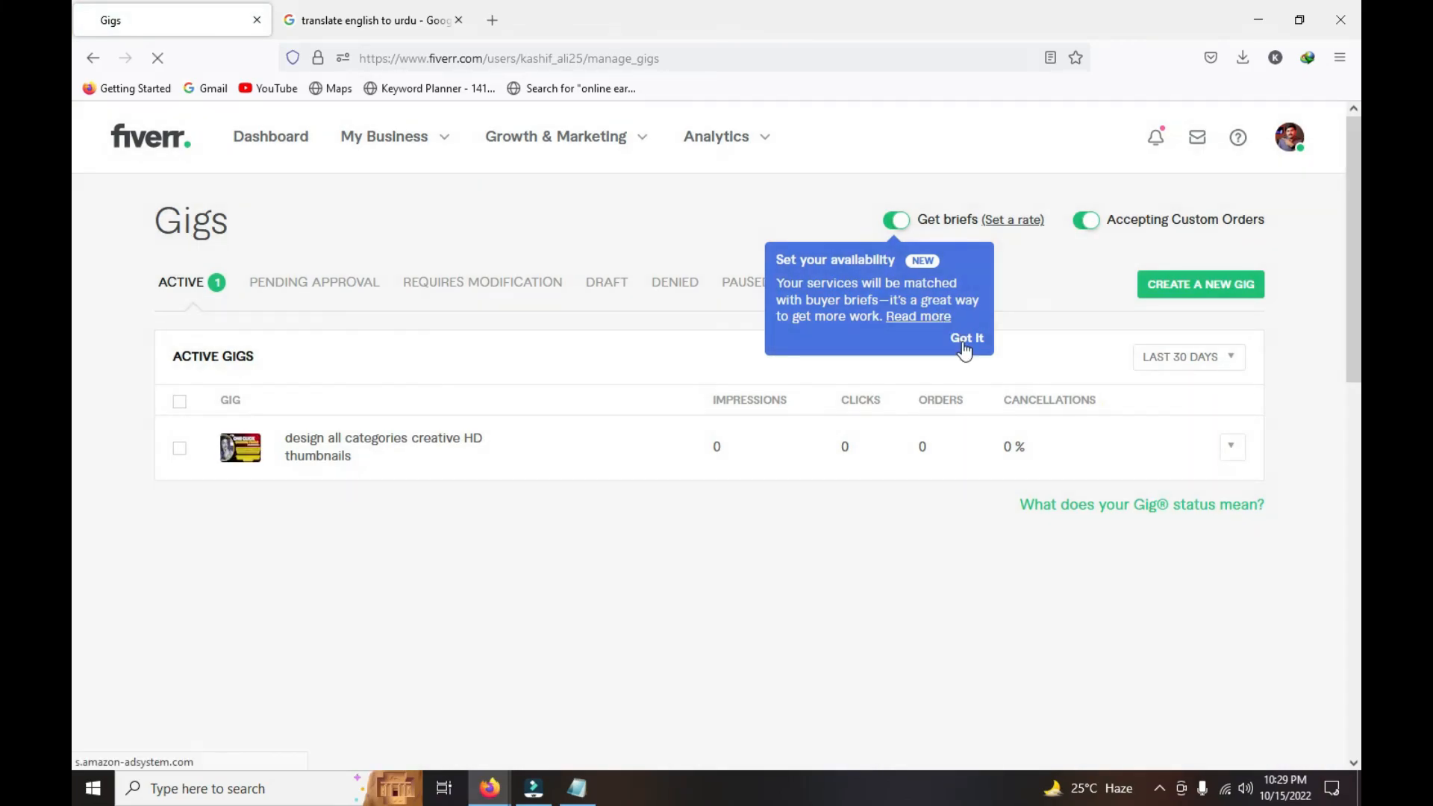
{"action": "left_click", "coordinate": [965, 339]}
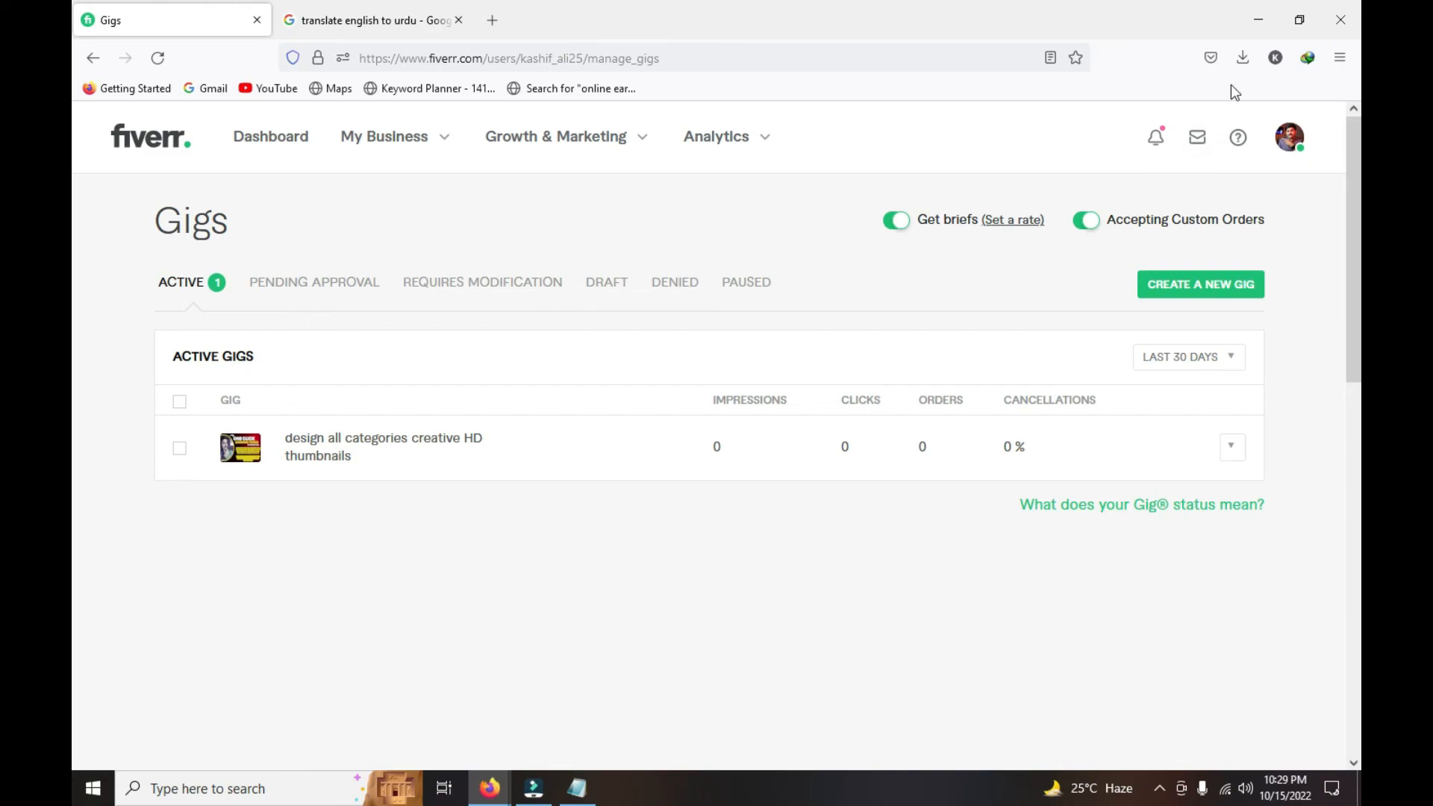
- Open the seller profile and preview its public version, examining the published gig and the description
{"action": "left_click", "coordinate": [1288, 136]}
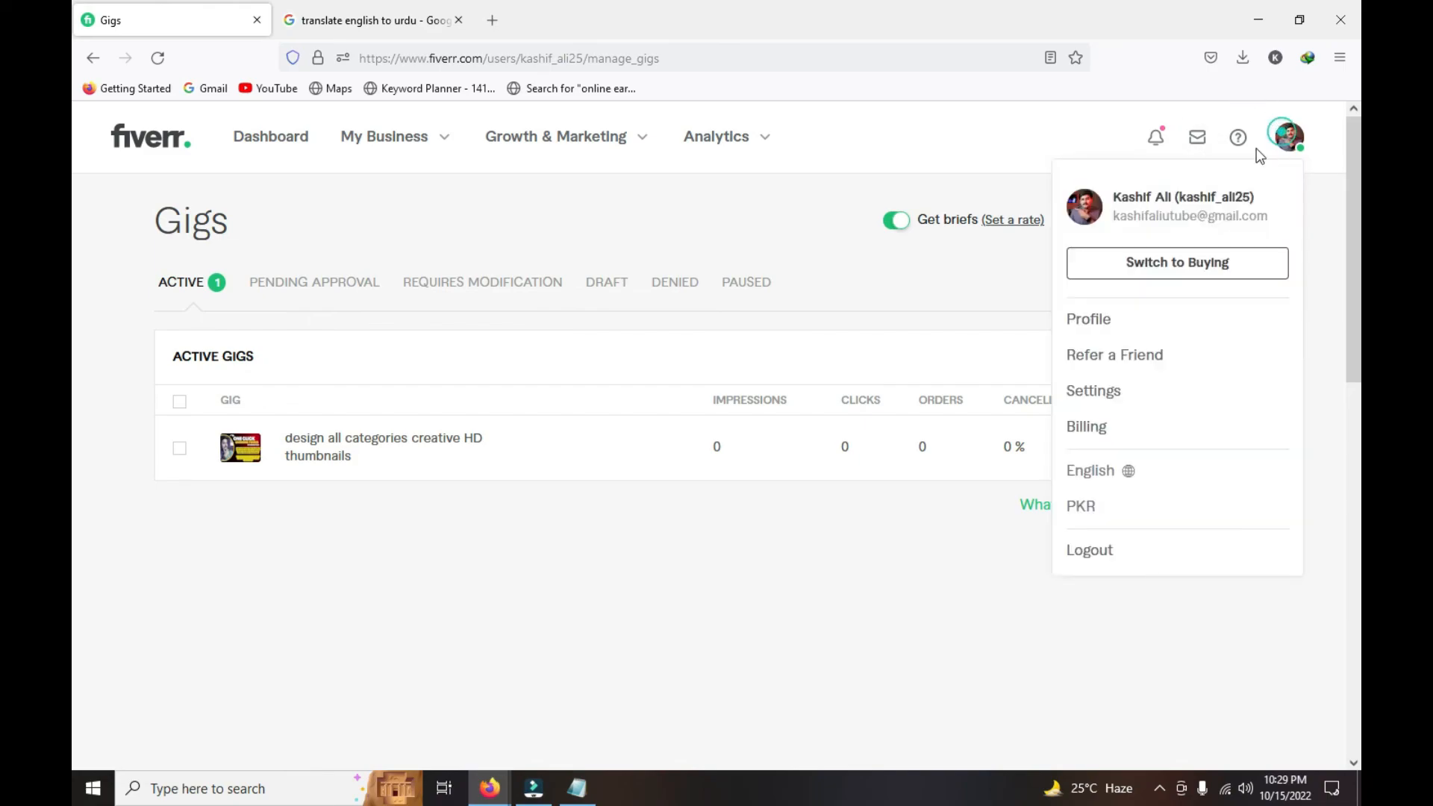
{"action": "left_click", "coordinate": [1128, 319]}
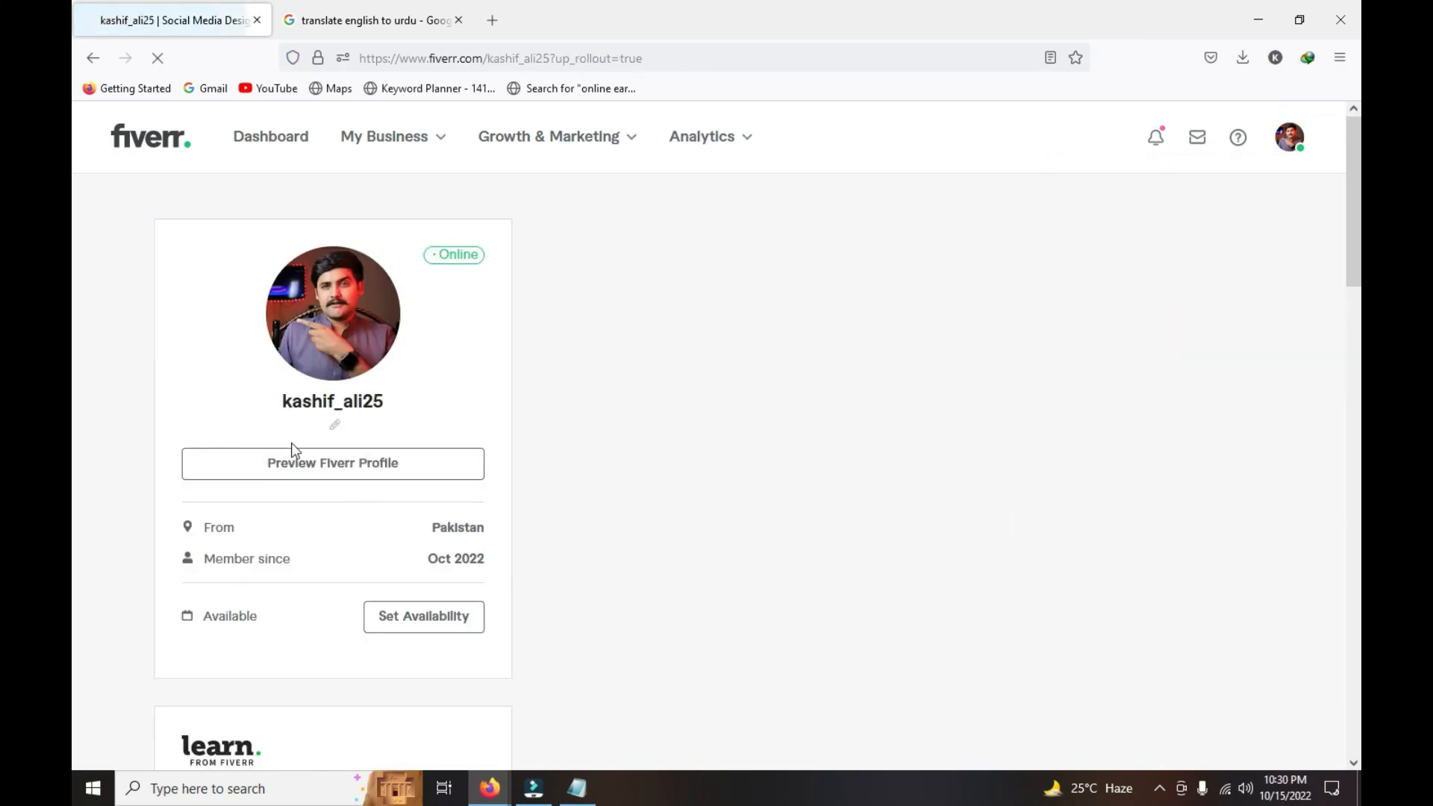
{"action": "left_click", "coordinate": [297, 468]}
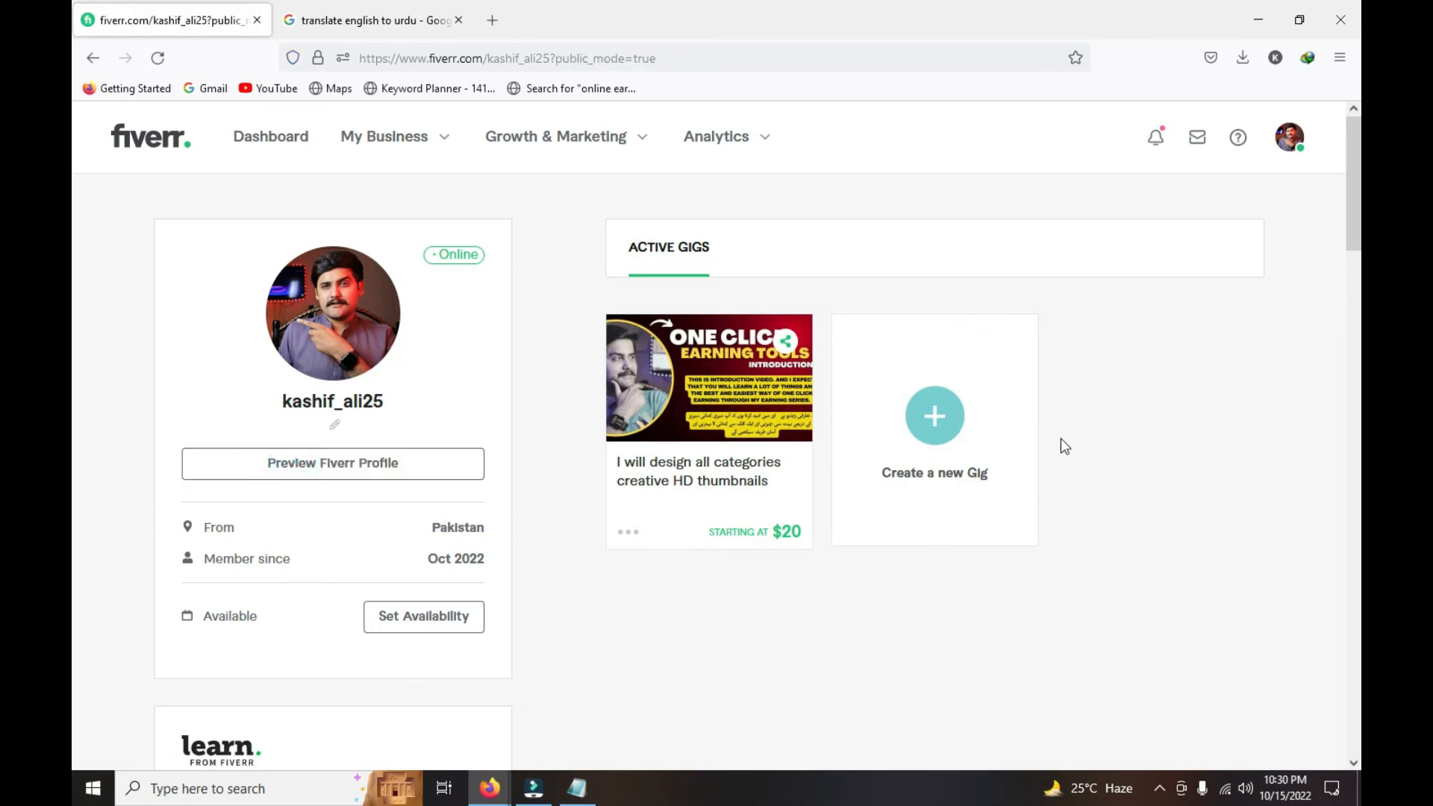
{"action": "scroll", "coordinate": [997, 409], "scroll_direction": "down", "scroll_amount": 1}
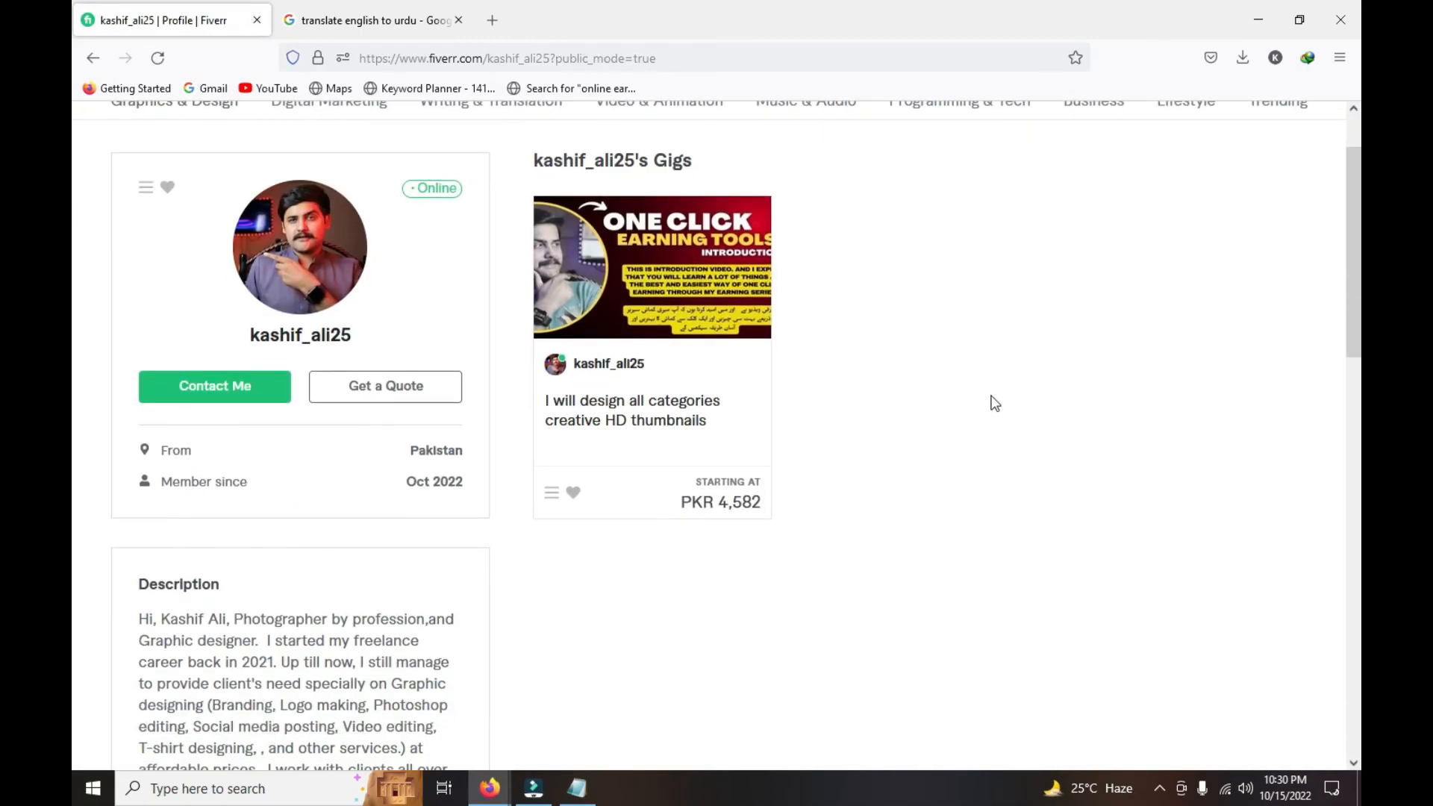
{"action": "scroll", "coordinate": [992, 400], "scroll_direction": "down", "scroll_amount": 1}
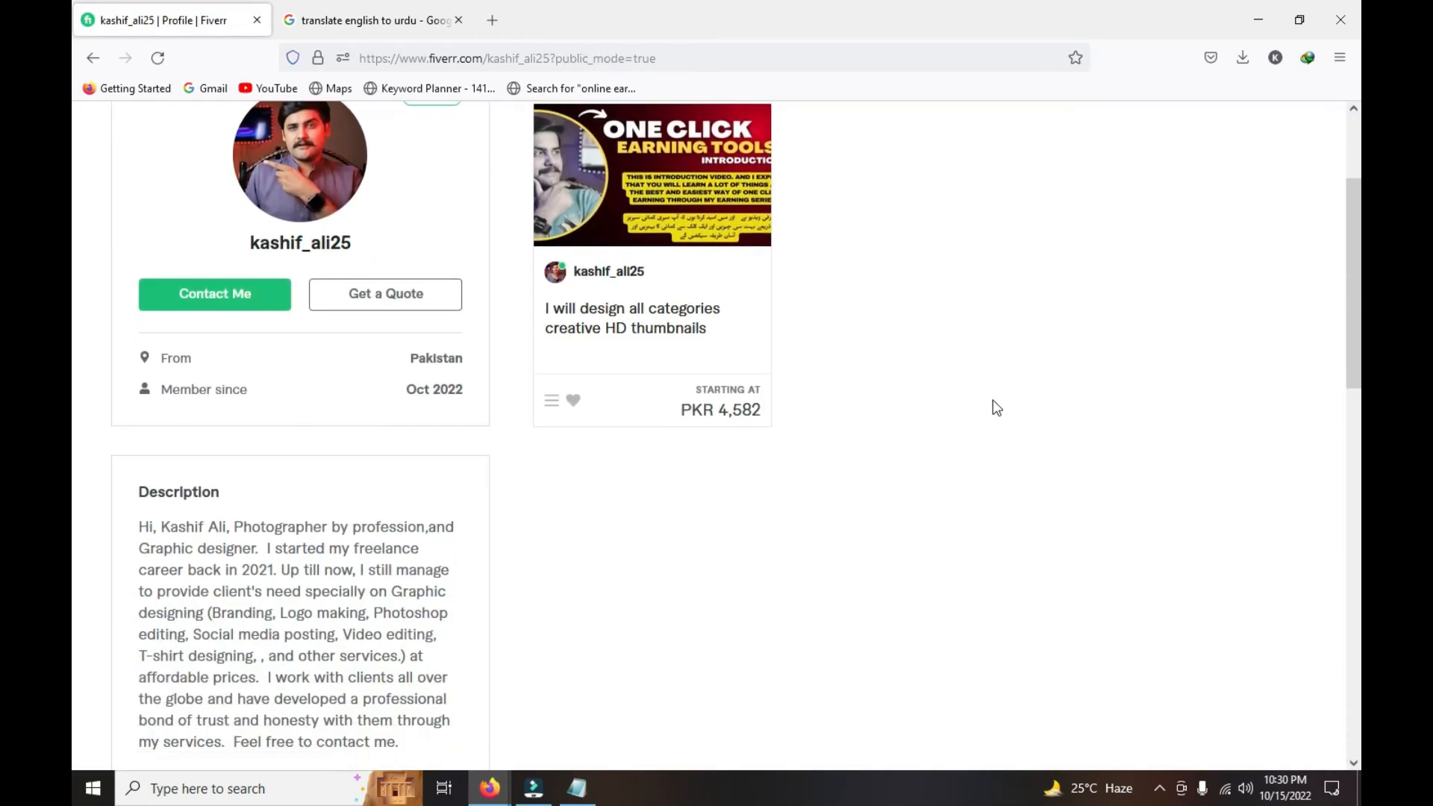
- Examine the linked accounts, skills and education on the public seller profile, returning to the published gig
{"action": "scroll", "coordinate": [993, 401], "scroll_direction": "down", "scroll_amount": 3}
{"action": "scroll", "coordinate": [778, 450], "scroll_direction": "down", "scroll_amount": 3}
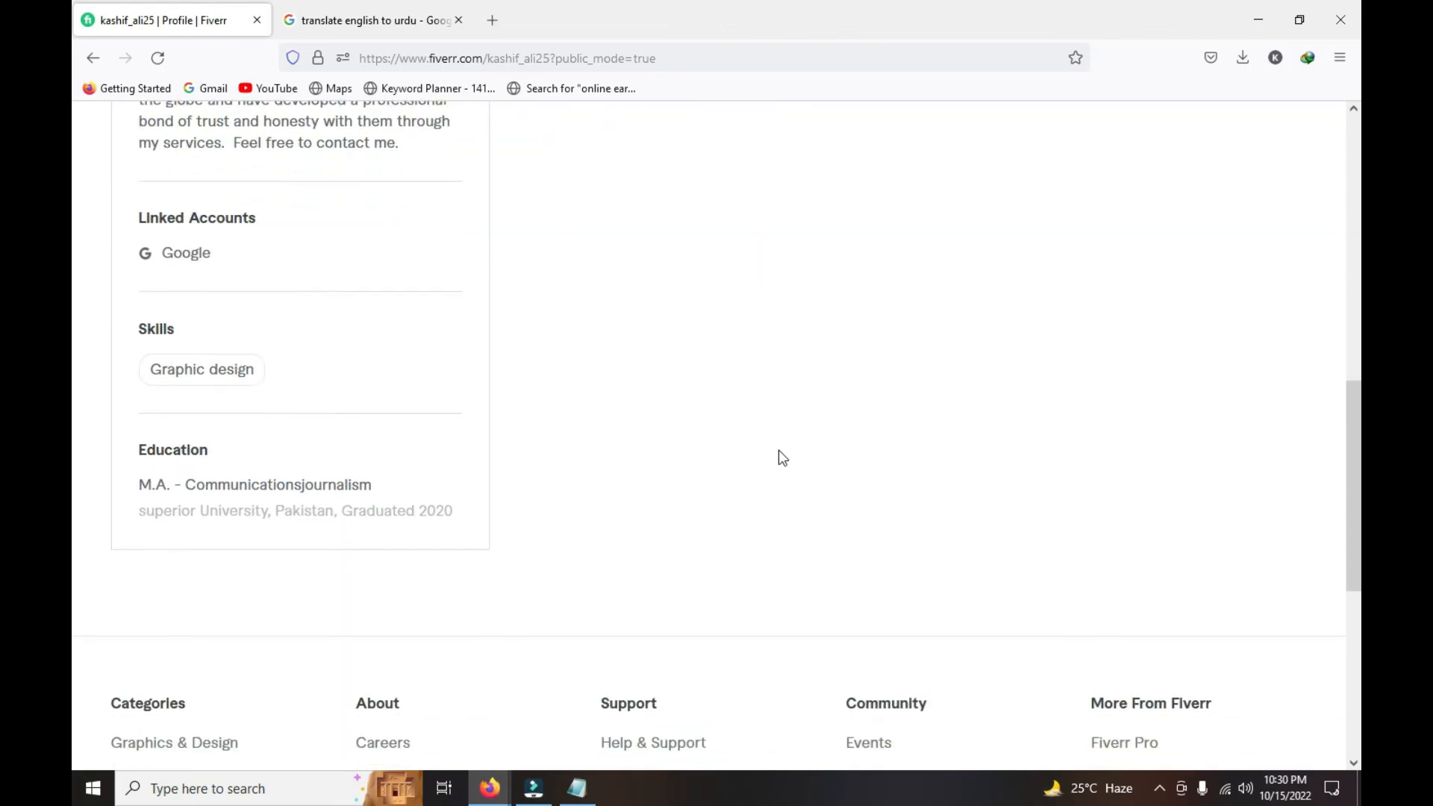
{"action": "scroll", "coordinate": [778, 450], "scroll_direction": "up", "scroll_amount": 5}
{"action": "scroll", "coordinate": [777, 450], "scroll_direction": "up", "scroll_amount": 2}
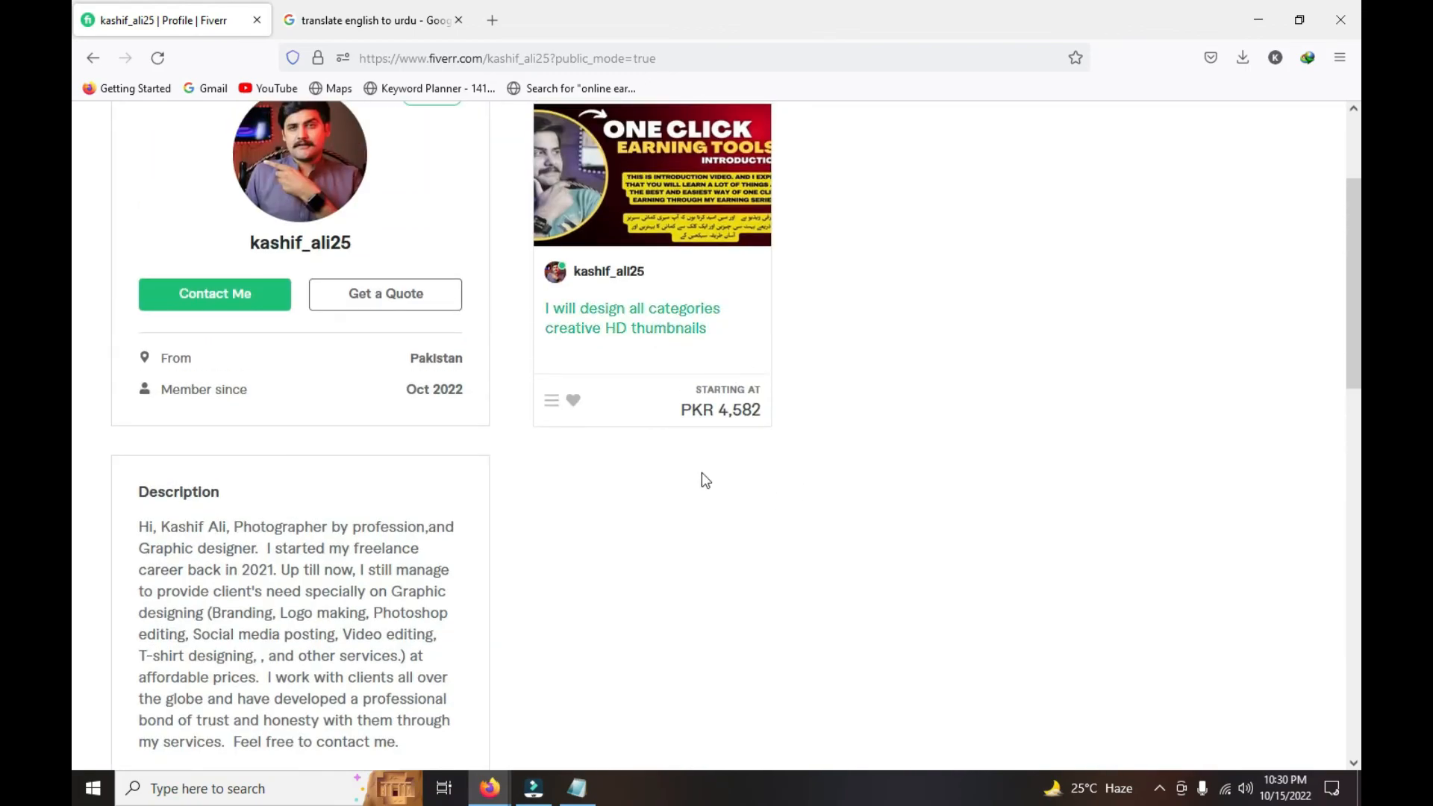
- Open the published gig "I will design all categories creative HD thumbnails" and review its gallery, description and Basic package
{"action": "left_click", "coordinate": [687, 316]}
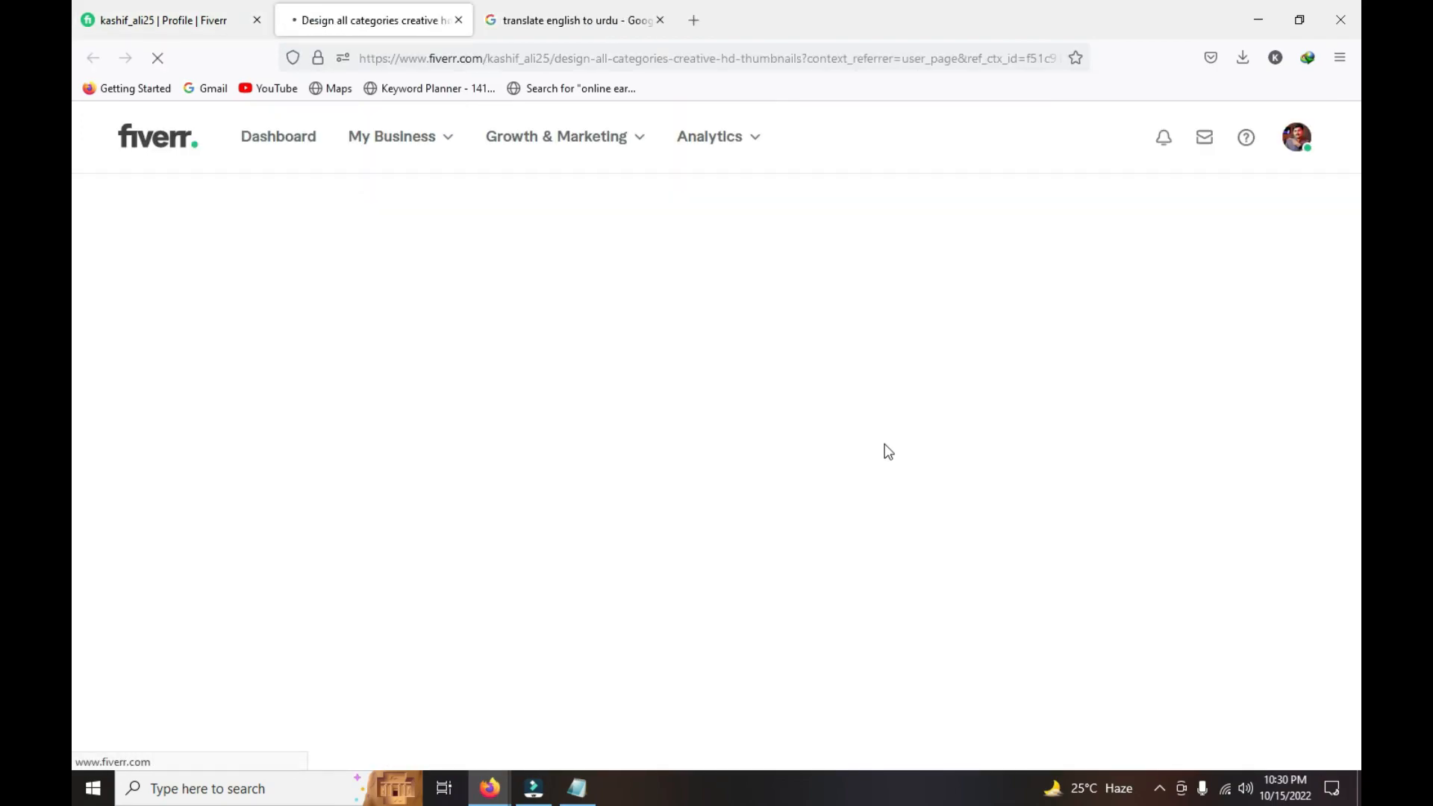
{"action": "scroll", "coordinate": [649, 500], "scroll_direction": "down", "scroll_amount": 2}
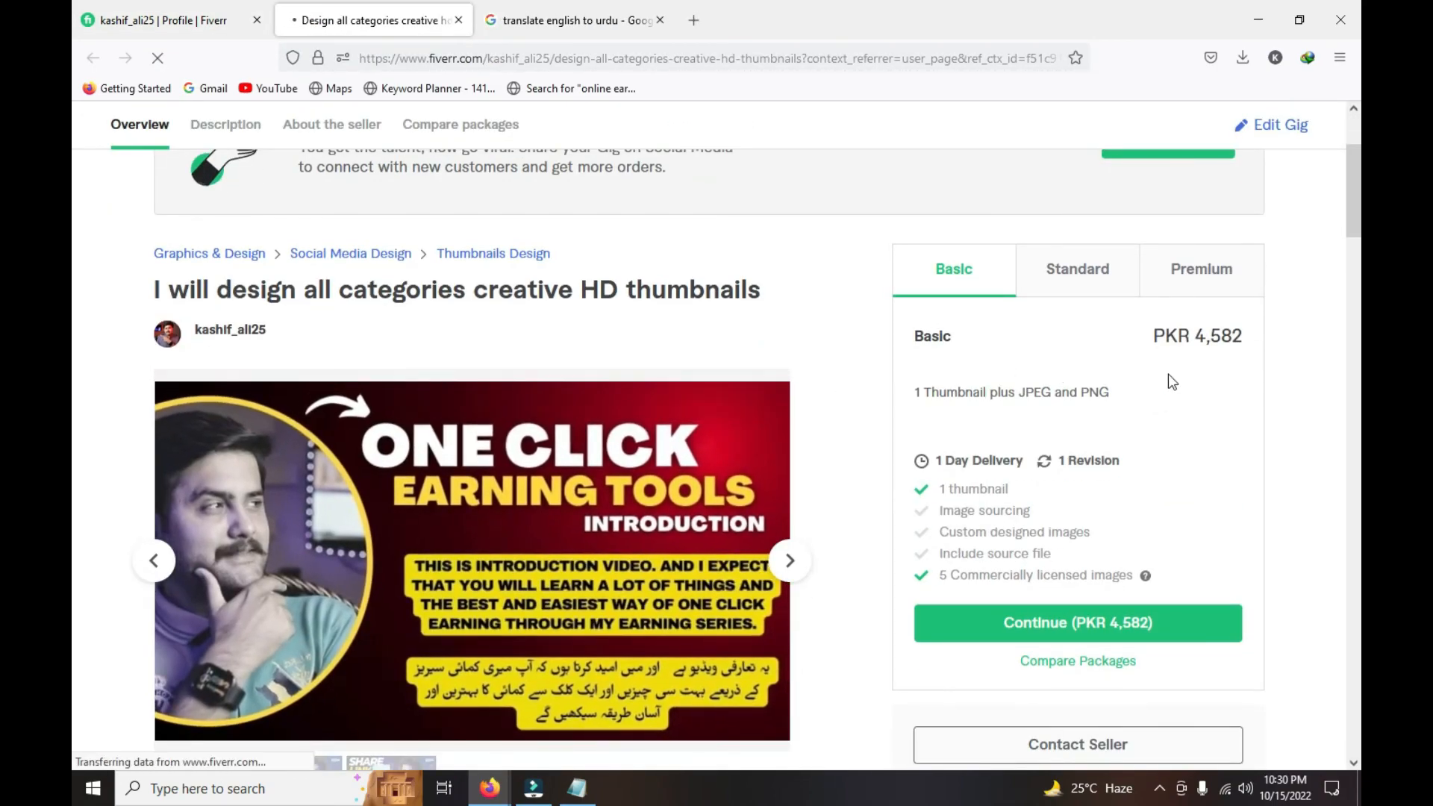
{"action": "scroll", "coordinate": [1112, 406], "scroll_direction": "down", "scroll_amount": 7}
{"action": "scroll", "coordinate": [1059, 461], "scroll_direction": "down", "scroll_amount": 12}
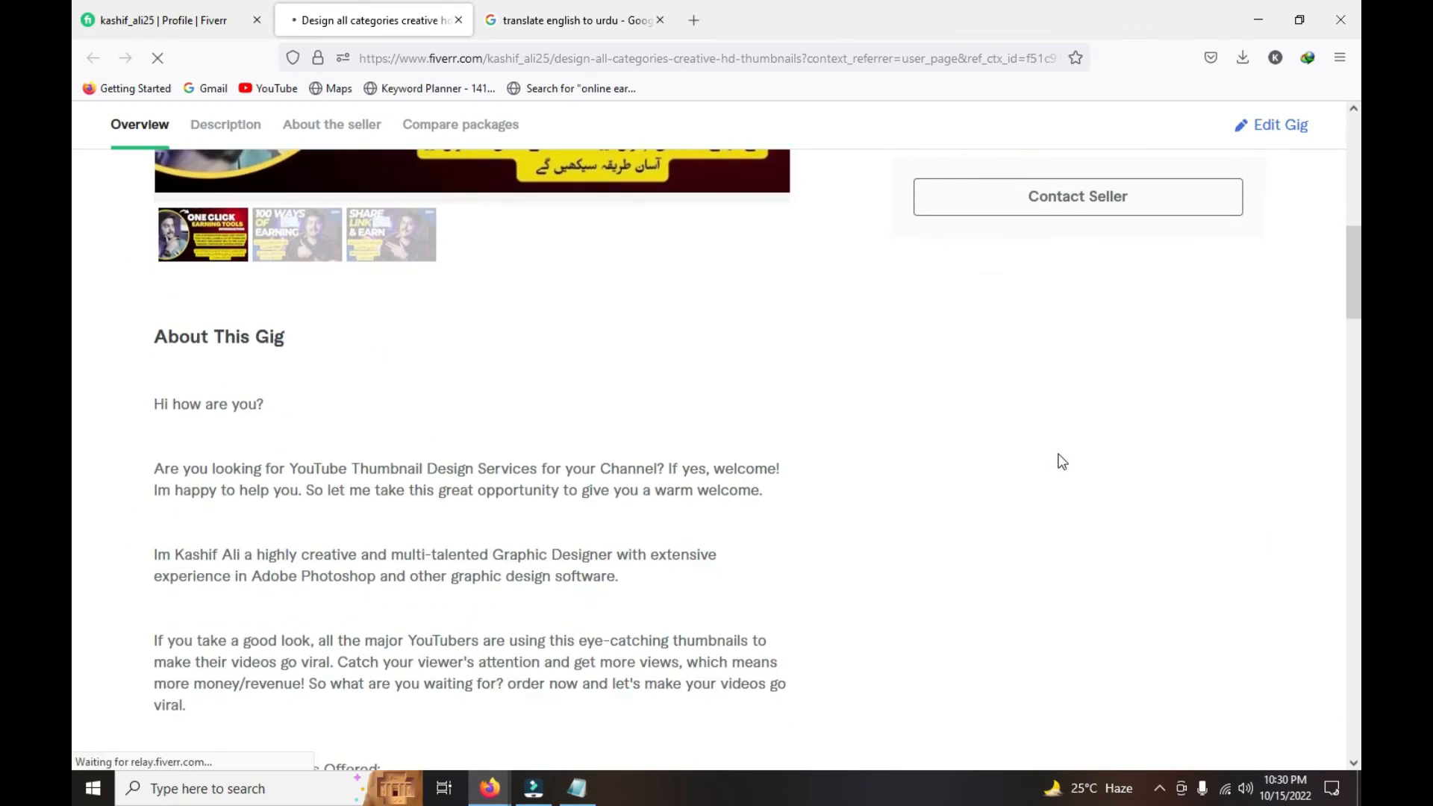
{"action": "scroll", "coordinate": [793, 501], "scroll_direction": "down", "scroll_amount": 8}
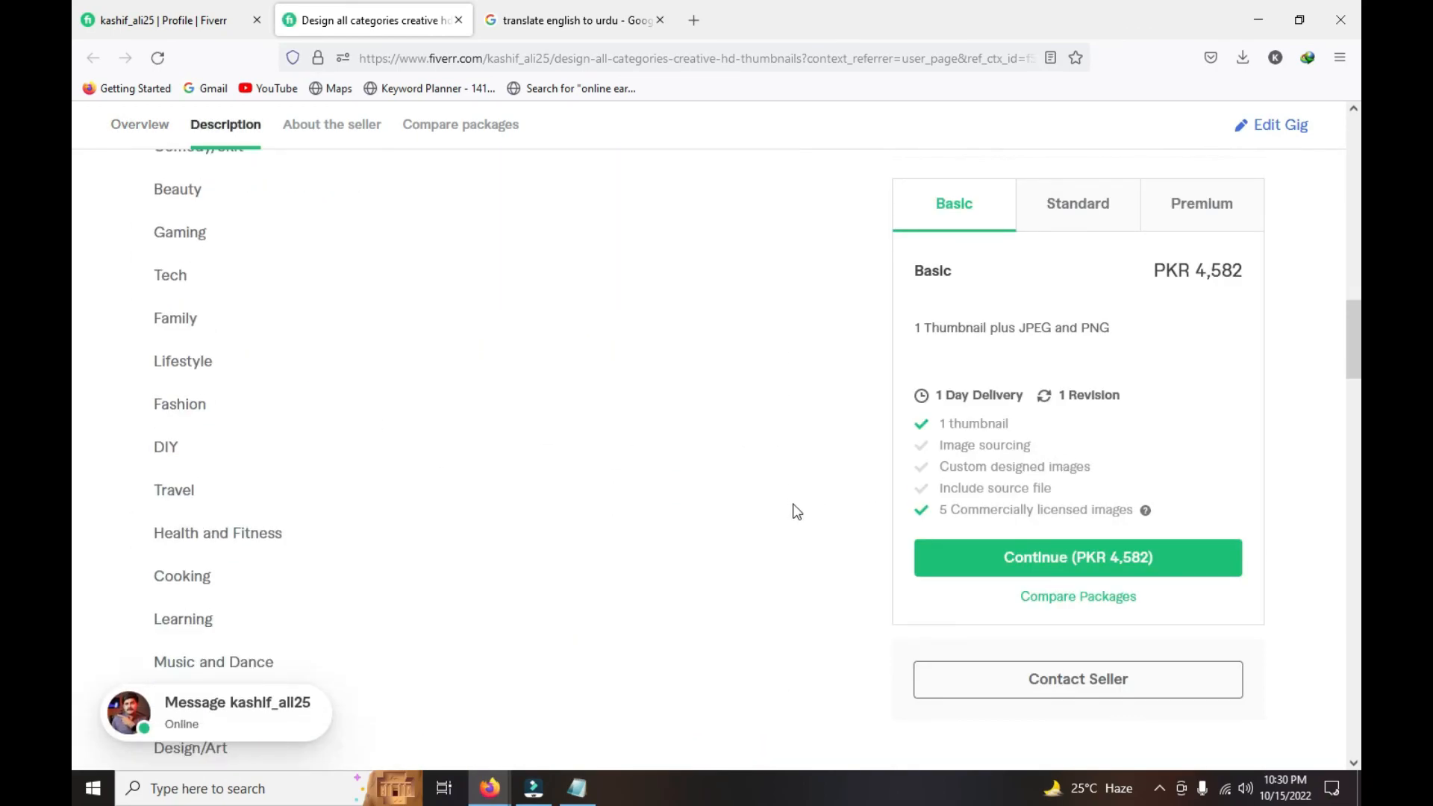
{"action": "scroll", "coordinate": [802, 500], "scroll_direction": "up", "scroll_amount": 20}
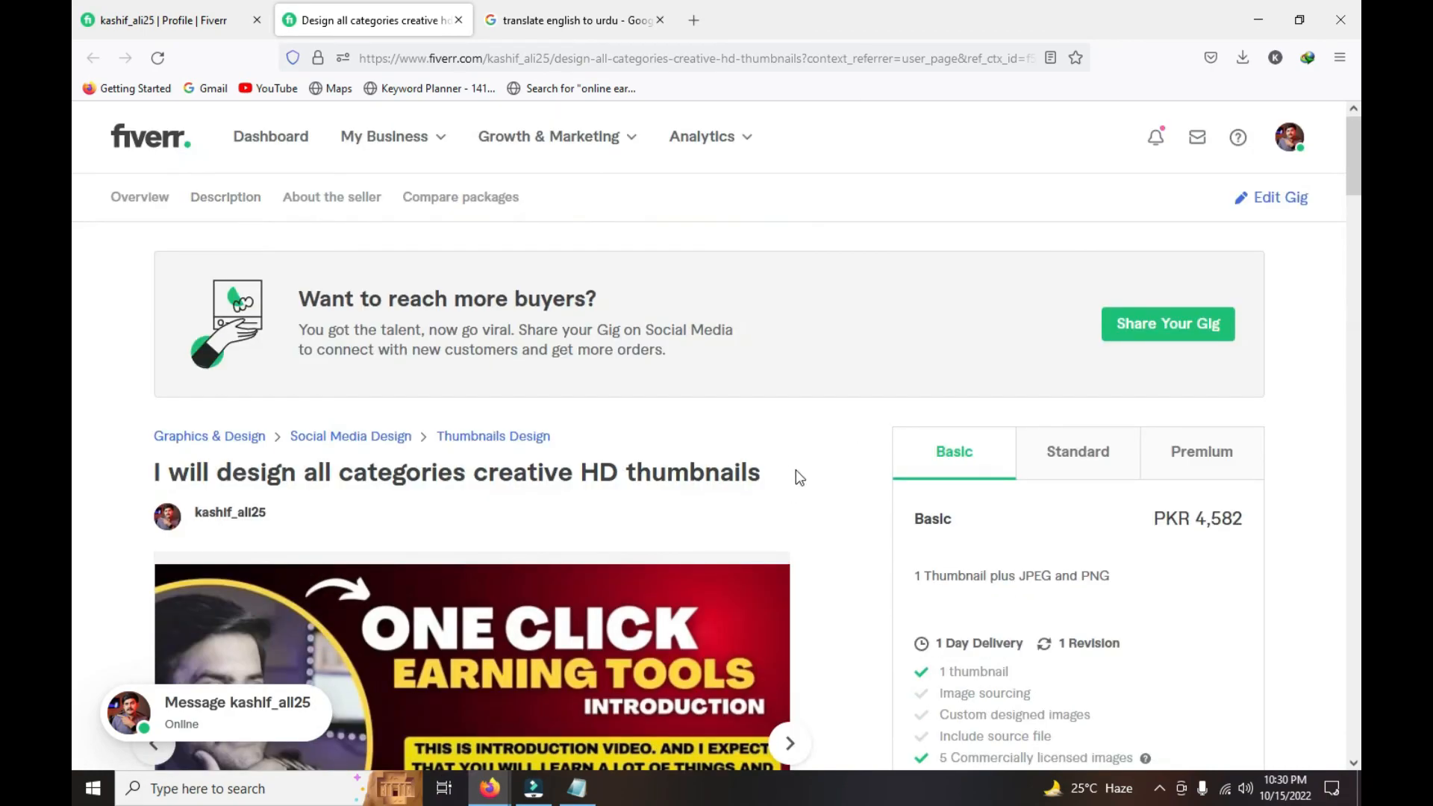
{"action": "scroll", "coordinate": [798, 472], "scroll_direction": "down", "scroll_amount": 3}
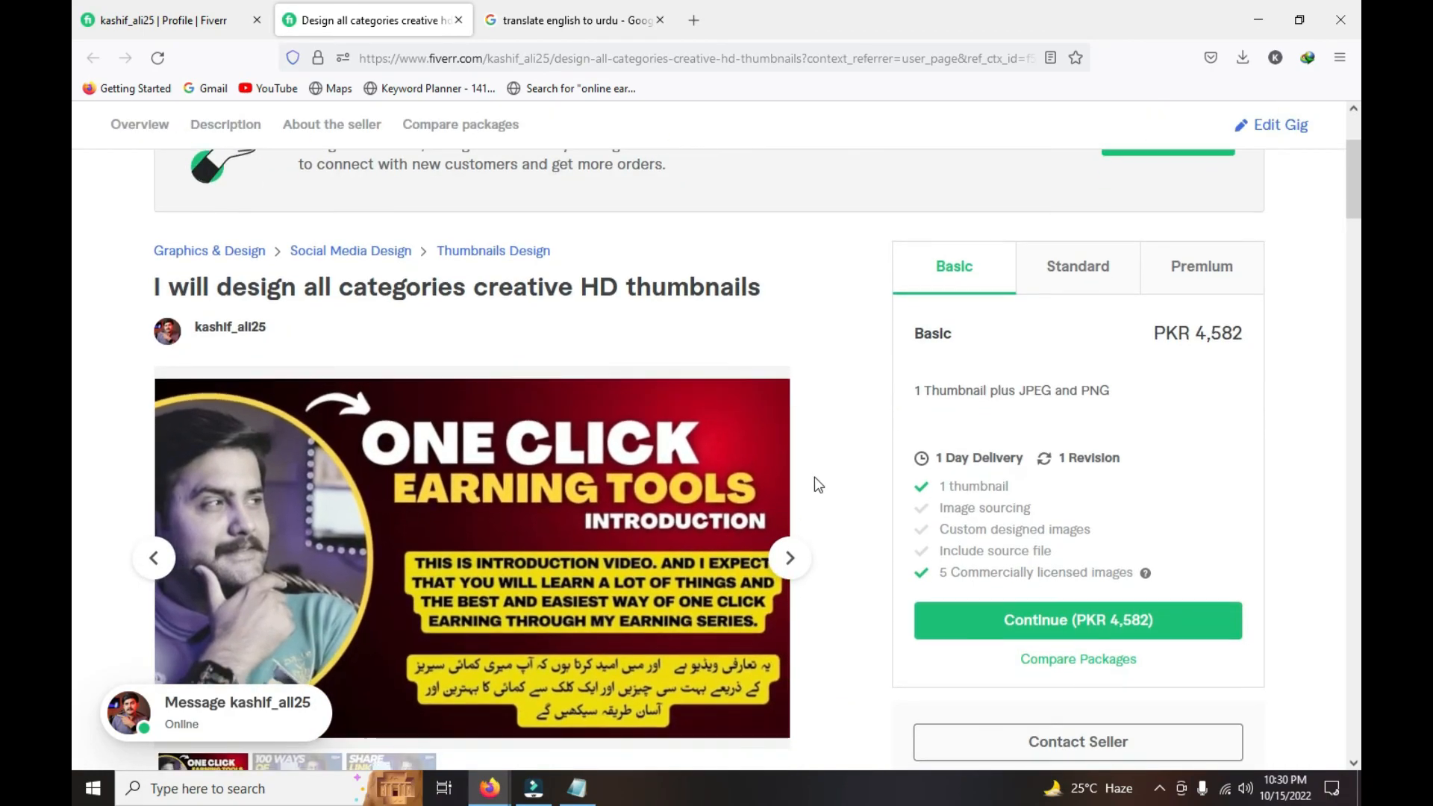
{"action": "scroll", "coordinate": [818, 485], "scroll_direction": "down", "scroll_amount": 1}
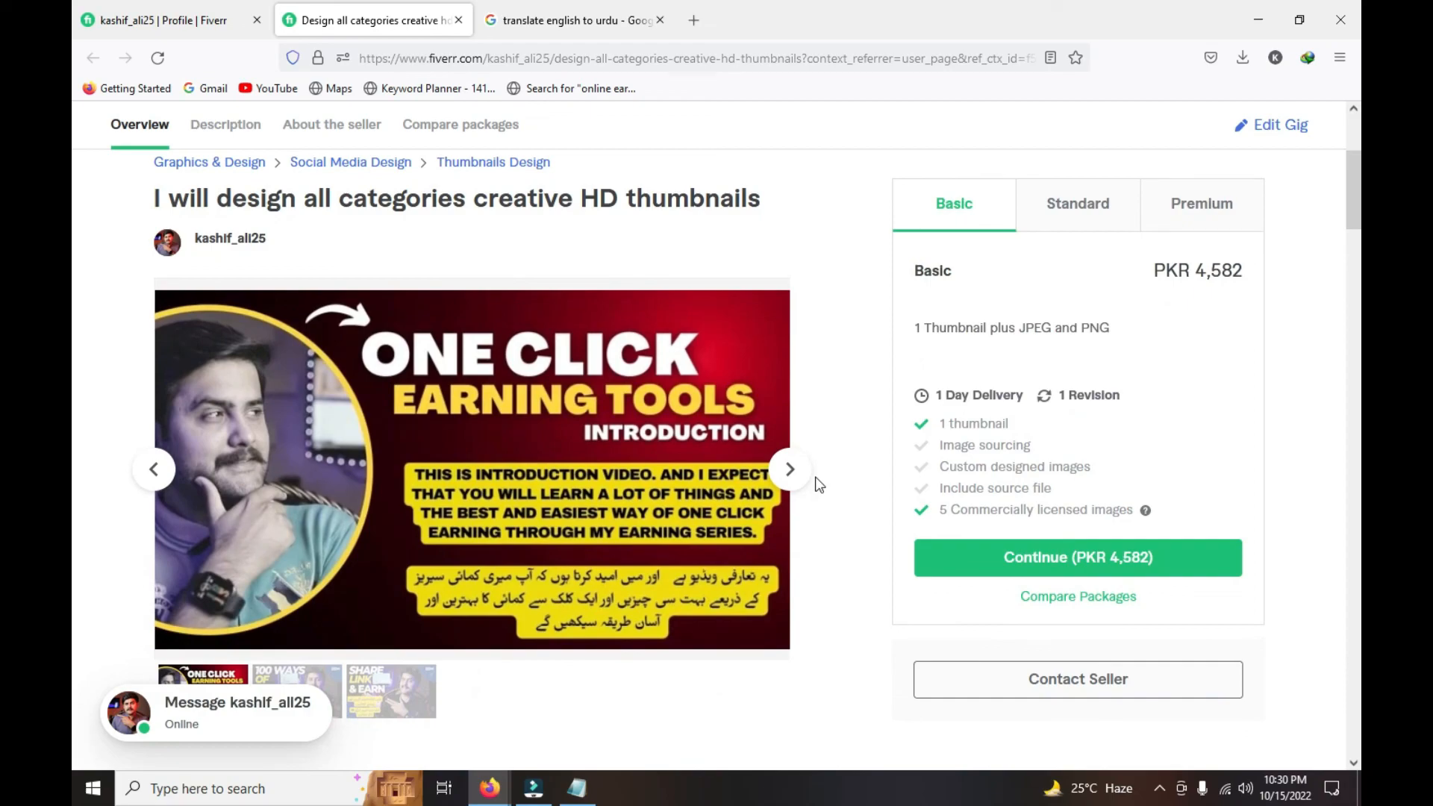